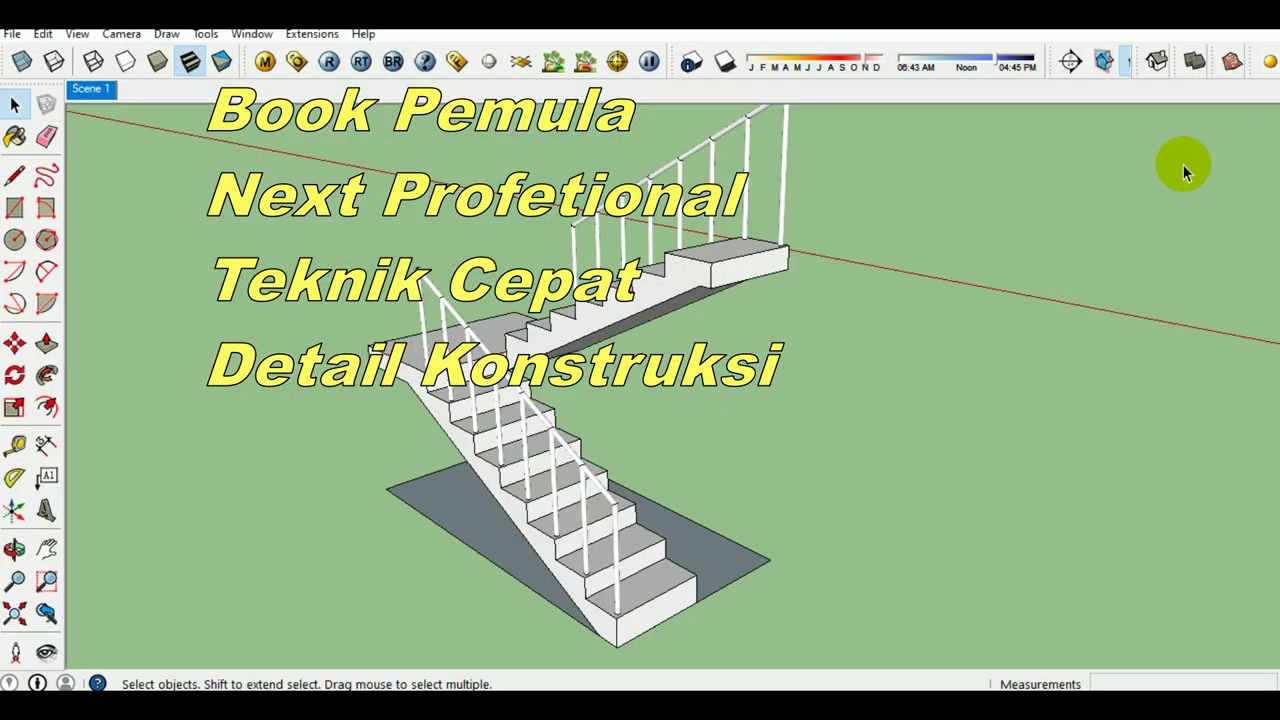
Orbit and zoom around the U-shaped staircase to inspect both flights from several angles.
{"action": "mouse_move", "coordinate": [540, 345]}
{"action": "middle_mouse_down"}
{"action": "mouse_move", "coordinate": [471, 337]}
{"action": "mouse_move", "coordinate": [530, 405]}
{"action": "mouse_move", "coordinate": [505, 325]}
{"action": "mouse_move", "coordinate": [423, 366]}
{"action": "mouse_move", "coordinate": [383, 290]}
{"action": "middle_mouse_up"}
{"action": "scroll", "coordinate": [462, 399], "scroll_direction": "up", "scroll_amount": 2}
{"action": "scroll", "coordinate": [457, 395], "scroll_direction": "up", "scroll_amount": 1}
{"action": "mouse_move", "coordinate": [562, 298]}
{"action": "middle_mouse_down"}
{"action": "mouse_move", "coordinate": [583, 371]}
{"action": "mouse_move", "coordinate": [386, 457]}
{"action": "mouse_move", "coordinate": [411, 497]}
{"action": "mouse_move", "coordinate": [511, 373]}
{"action": "mouse_move", "coordinate": [710, 281]}
{"action": "middle_mouse_up"}
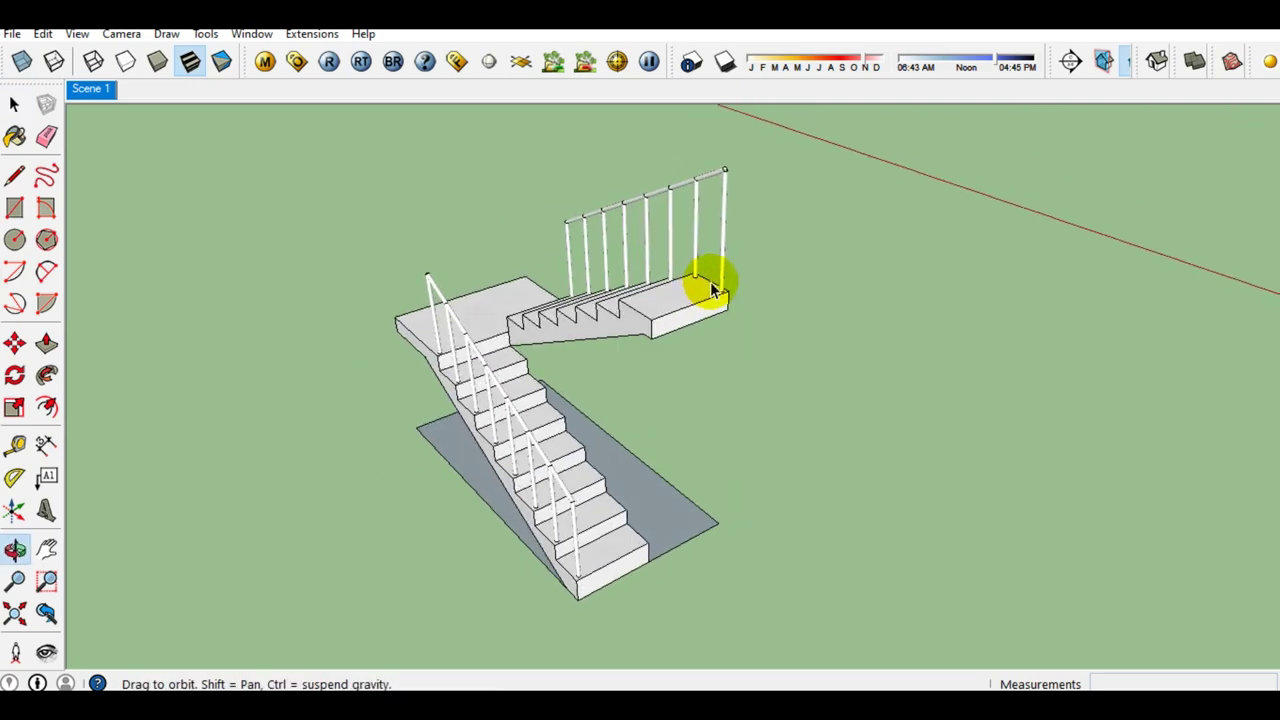
{"action": "scroll", "coordinate": [509, 300], "scroll_direction": "up", "scroll_amount": 1}
{"action": "scroll", "coordinate": [411, 328], "scroll_direction": "up", "scroll_amount": 2}
{"action": "mouse_move", "coordinate": [411, 328]}
{"action": "middle_mouse_down"}
{"action": "mouse_move", "coordinate": [606, 323]}
{"action": "mouse_move", "coordinate": [690, 290]}
{"action": "middle_mouse_up"}
{"action": "mouse_move", "coordinate": [541, 363]}
{"action": "middle_mouse_down"}
{"action": "mouse_move", "coordinate": [591, 314]}
{"action": "mouse_move", "coordinate": [600, 394]}
{"action": "mouse_move", "coordinate": [638, 378]}
{"action": "mouse_move", "coordinate": [660, 403]}
{"action": "mouse_move", "coordinate": [726, 409]}
{"action": "mouse_move", "coordinate": [509, 387]}
{"action": "mouse_move", "coordinate": [486, 263]}
{"action": "middle_mouse_up"}
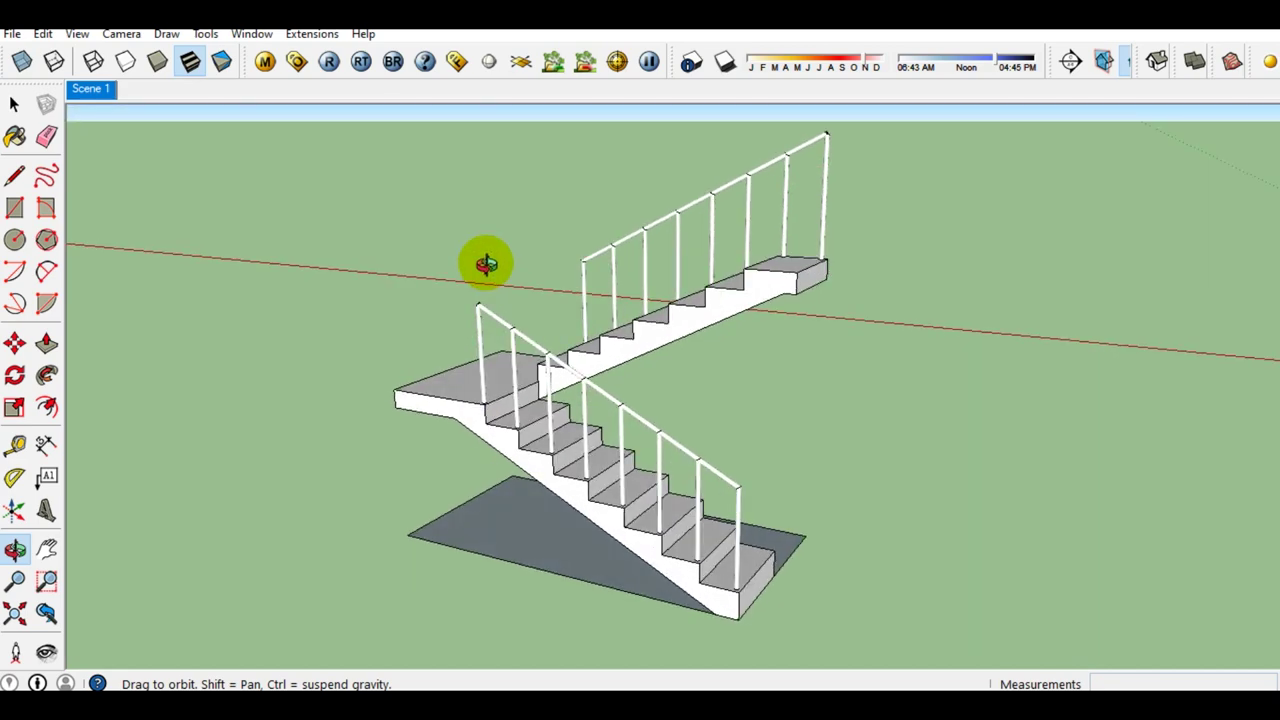
{"action": "key", "text": "space"}
{"action": "mouse_move", "coordinate": [523, 413]}
{"action": "middle_mouse_down"}
{"action": "mouse_move", "coordinate": [623, 523]}
{"action": "mouse_move", "coordinate": [334, 531]}
{"action": "middle_mouse_up"}
{"action": "scroll", "coordinate": [534, 369], "scroll_direction": "up", "scroll_amount": 3}
{"action": "mouse_move", "coordinate": [534, 369]}
{"action": "middle_mouse_down"}
{"action": "mouse_move", "coordinate": [529, 477]}
{"action": "mouse_move", "coordinate": [531, 426]}
{"action": "middle_mouse_up"}
{"action": "mouse_move", "coordinate": [590, 395]}
{"action": "middle_mouse_down"}
{"action": "mouse_move", "coordinate": [657, 494]}
{"action": "mouse_move", "coordinate": [529, 443]}
{"action": "mouse_move", "coordinate": [449, 434]}
{"action": "mouse_move", "coordinate": [660, 533]}
{"action": "middle_mouse_up"}
{"action": "scroll", "coordinate": [491, 249], "scroll_direction": "down", "scroll_amount": 5}
{"action": "mouse_move", "coordinate": [491, 249]}
{"action": "middle_mouse_down"}
{"action": "mouse_move", "coordinate": [563, 403]}
{"action": "mouse_move", "coordinate": [610, 380]}
{"action": "middle_mouse_up"}
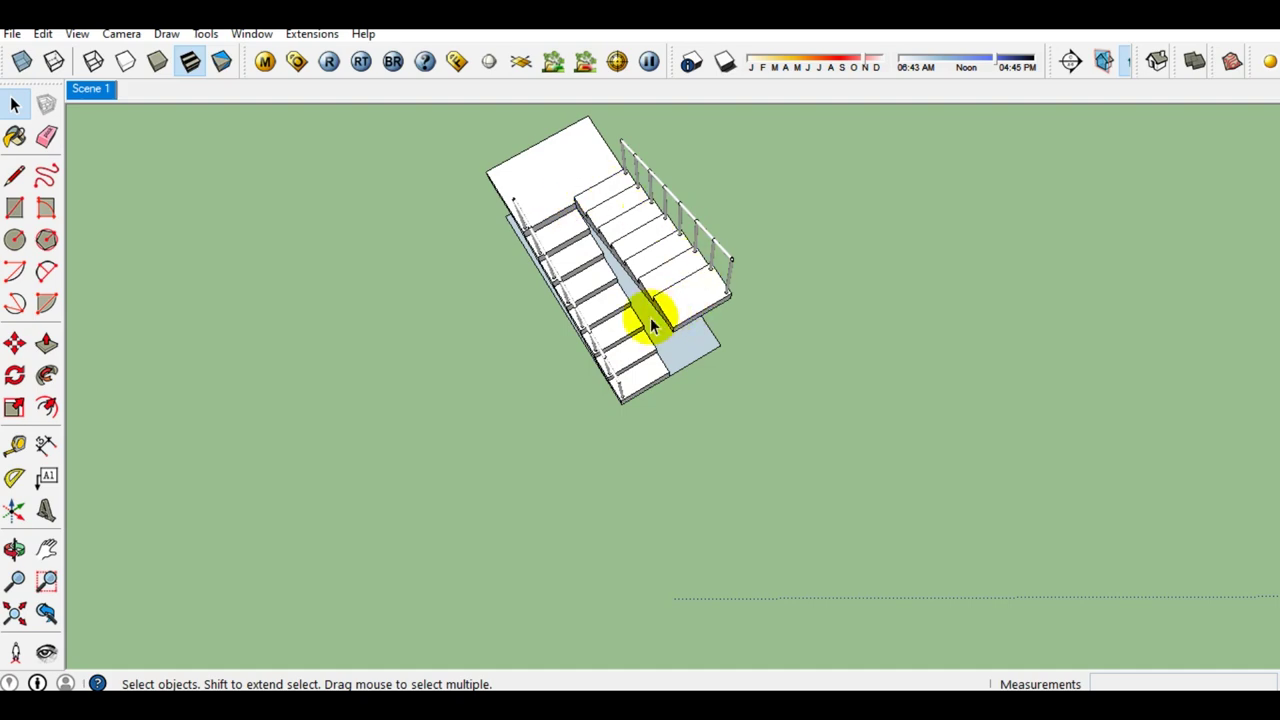
{"action": "scroll", "coordinate": [666, 325], "scroll_direction": "up", "scroll_amount": 2}
{"action": "middle_click_drag", "start_coordinate": [571, 271], "coordinate": [714, 120]}
{"action": "scroll", "coordinate": [452, 288], "scroll_direction": "up", "scroll_amount": 3}
{"action": "mouse_move", "coordinate": [452, 288]}
{"action": "middle_mouse_down"}
{"action": "mouse_move", "coordinate": [411, 297]}
{"action": "mouse_move", "coordinate": [470, 184]}
{"action": "mouse_move", "coordinate": [405, 372]}
{"action": "mouse_move", "coordinate": [424, 312]}
{"action": "middle_mouse_up"}
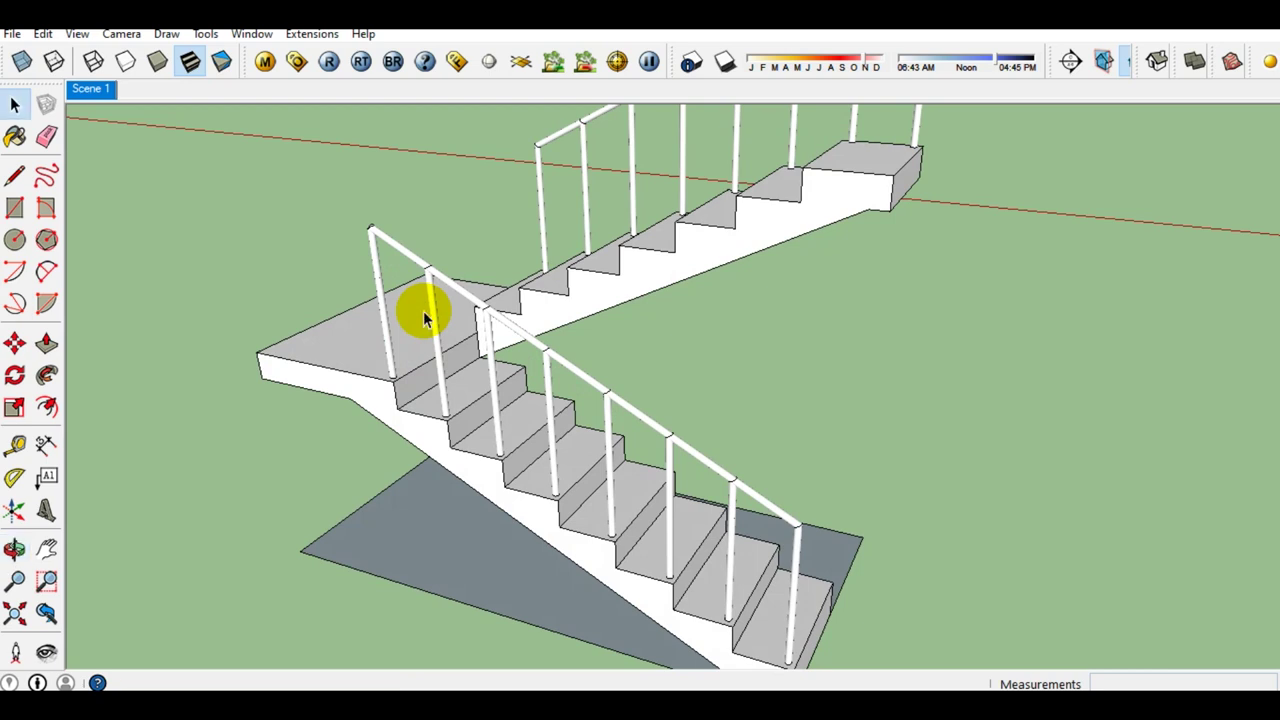
{"action": "scroll", "coordinate": [424, 318], "scroll_direction": "down", "scroll_amount": 1}
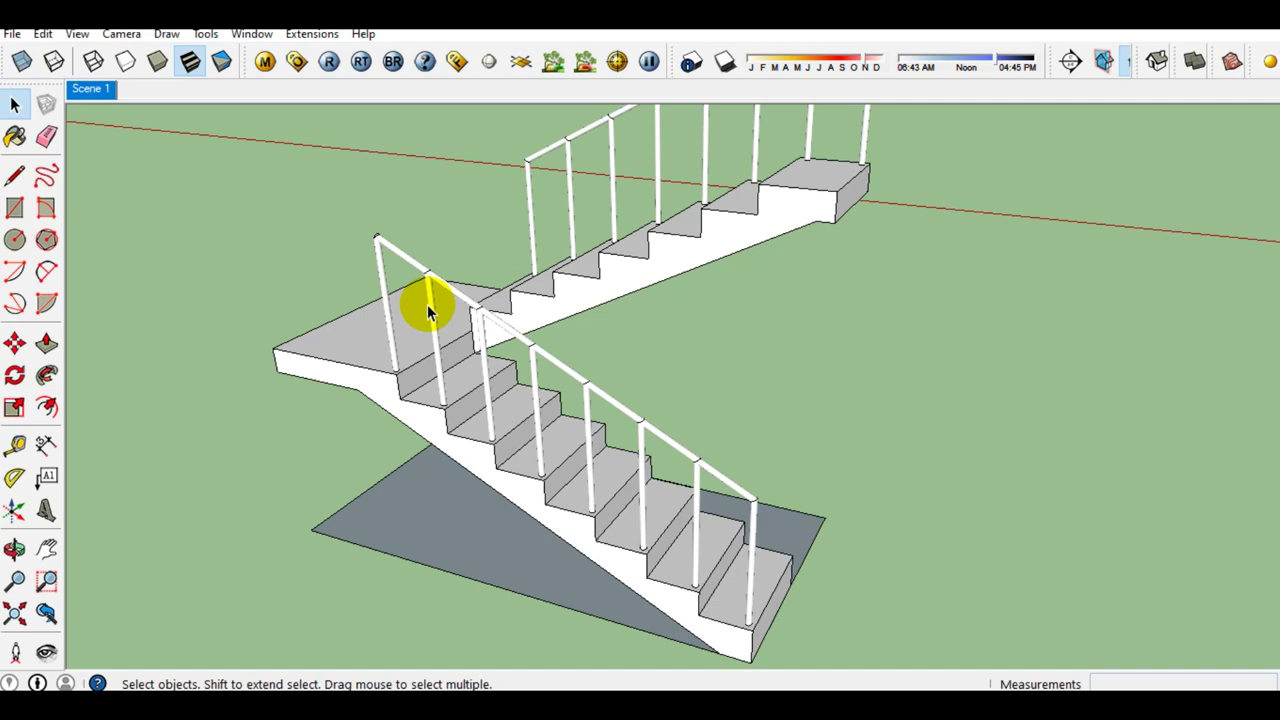
{"action": "mouse_move", "coordinate": [437, 350]}
{"action": "middle_mouse_down"}
{"action": "mouse_move", "coordinate": [686, 349]}
{"action": "mouse_move", "coordinate": [737, 429]}
{"action": "mouse_move", "coordinate": [471, 360]}
{"action": "mouse_move", "coordinate": [438, 372]}
{"action": "mouse_move", "coordinate": [797, 303]}
{"action": "mouse_move", "coordinate": [871, 297]}
{"action": "mouse_move", "coordinate": [881, 331]}
{"action": "mouse_move", "coordinate": [709, 346]}
{"action": "mouse_move", "coordinate": [429, 340]}
{"action": "mouse_move", "coordinate": [432, 320]}
{"action": "middle_mouse_up"}
{"action": "scroll", "coordinate": [484, 315], "scroll_direction": "down", "scroll_amount": 2}
{"action": "scroll", "coordinate": [565, 515], "scroll_direction": "up", "scroll_amount": 2}
{"action": "mouse_move", "coordinate": [572, 465]}
{"action": "middle_mouse_down"}
{"action": "mouse_move", "coordinate": [643, 420]}
{"action": "mouse_move", "coordinate": [686, 423]}
{"action": "middle_mouse_up"}
{"action": "scroll", "coordinate": [683, 425], "scroll_direction": "down", "scroll_amount": 1}
{"action": "scroll", "coordinate": [551, 380], "scroll_direction": "up", "scroll_amount": 1}
{"action": "mouse_move", "coordinate": [551, 380]}
{"action": "middle_mouse_down"}
{"action": "mouse_move", "coordinate": [589, 440]}
{"action": "mouse_move", "coordinate": [580, 417]}
{"action": "middle_mouse_up"}
{"action": "scroll", "coordinate": [570, 400], "scroll_direction": "down", "scroll_amount": 1}
{"action": "mouse_move", "coordinate": [396, 325]}
{"action": "middle_mouse_down"}
{"action": "mouse_move", "coordinate": [591, 294]}
{"action": "mouse_move", "coordinate": [734, 291]}
{"action": "mouse_move", "coordinate": [748, 345]}
{"action": "middle_mouse_up"}
{"action": "mouse_move", "coordinate": [408, 337]}
{"action": "middle_mouse_down"}
{"action": "mouse_move", "coordinate": [563, 317]}
{"action": "mouse_move", "coordinate": [634, 323]}
{"action": "mouse_move", "coordinate": [328, 322]}
{"action": "middle_mouse_up"}
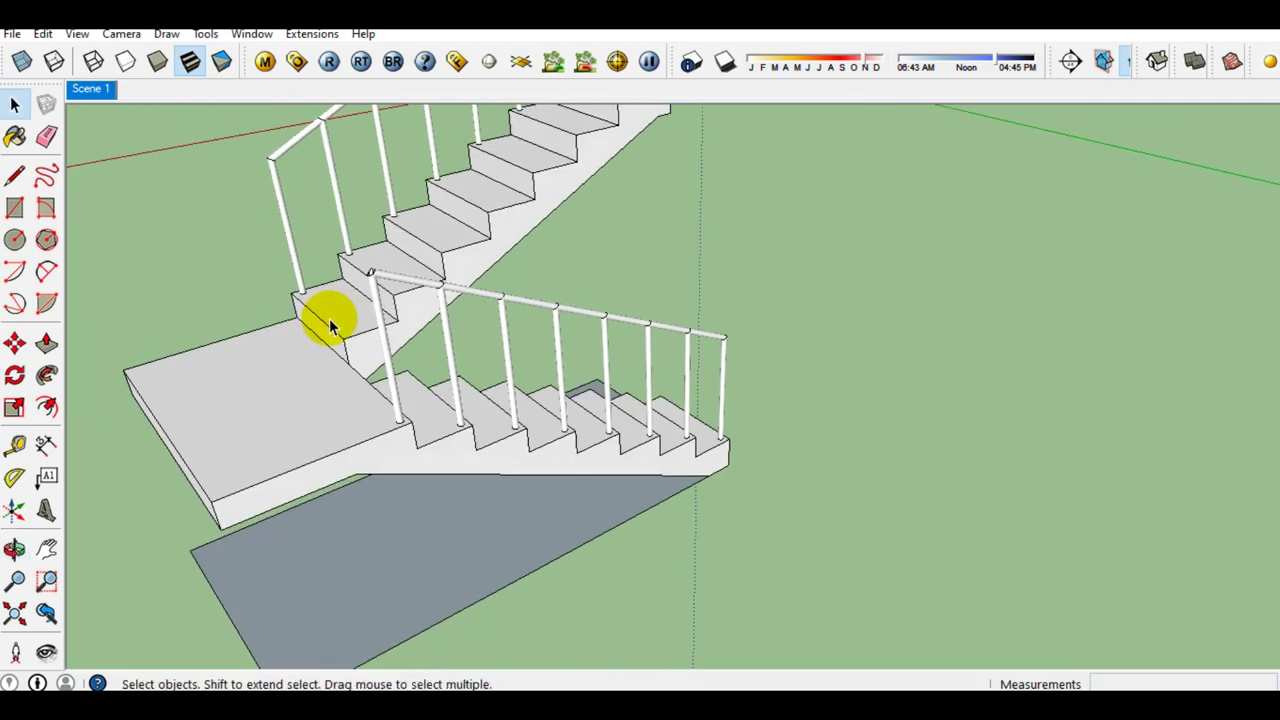
{"action": "scroll", "coordinate": [660, 417], "scroll_direction": "up", "scroll_amount": 2}
{"action": "mouse_move", "coordinate": [663, 417]}
{"action": "middle_mouse_down"}
{"action": "mouse_move", "coordinate": [629, 389]}
{"action": "mouse_move", "coordinate": [443, 363]}
{"action": "mouse_move", "coordinate": [471, 323]}
{"action": "middle_mouse_up"}
{"action": "scroll", "coordinate": [471, 323], "scroll_direction": "down", "scroll_amount": 2}
{"action": "scroll", "coordinate": [428, 305], "scroll_direction": "down", "scroll_amount": 1}
{"action": "scroll", "coordinate": [425, 303], "scroll_direction": "up", "scroll_amount": 2}
{"action": "scroll", "coordinate": [423, 294], "scroll_direction": "down", "scroll_amount": 1}
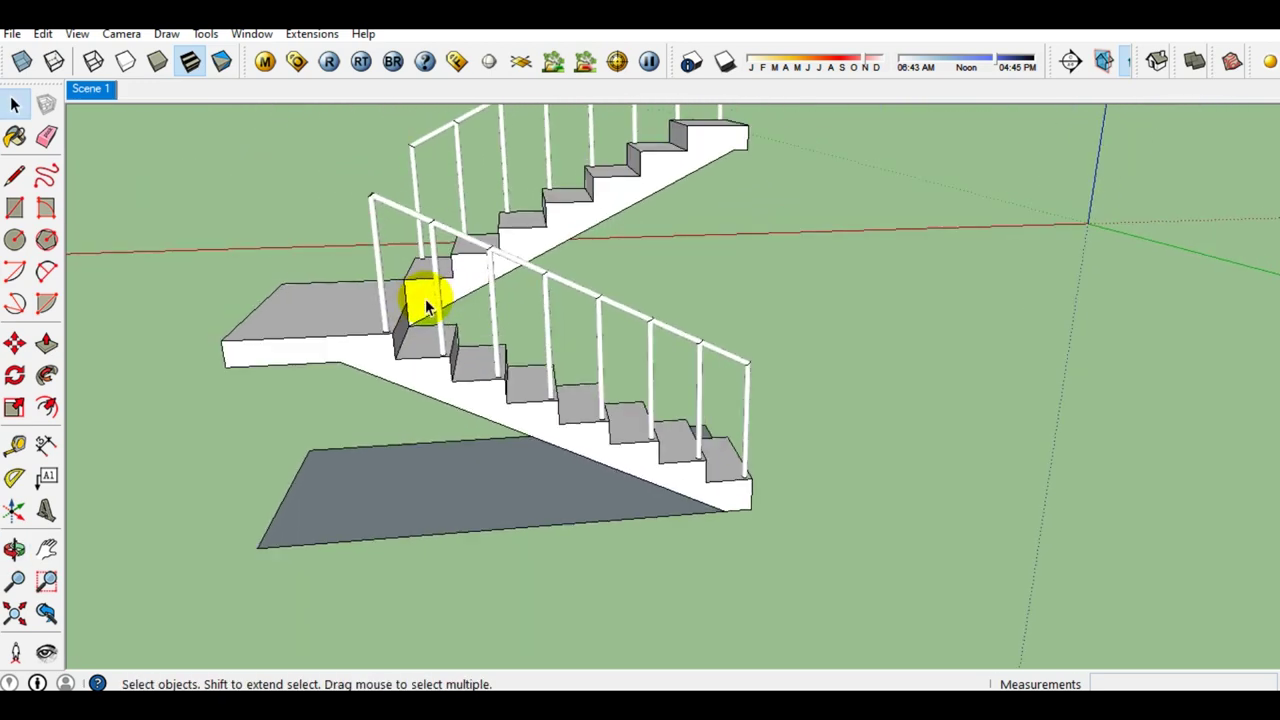
{"action": "scroll", "coordinate": [423, 294], "scroll_direction": "down", "scroll_amount": 2}
{"action": "mouse_move", "coordinate": [423, 294]}
{"action": "middle_mouse_down"}
{"action": "mouse_move", "coordinate": [566, 266]}
{"action": "mouse_move", "coordinate": [817, 289]}
{"action": "mouse_move", "coordinate": [589, 314]}
{"action": "mouse_move", "coordinate": [575, 428]}
{"action": "middle_mouse_up"}
{"action": "scroll", "coordinate": [575, 428], "scroll_direction": "up", "scroll_amount": 2}
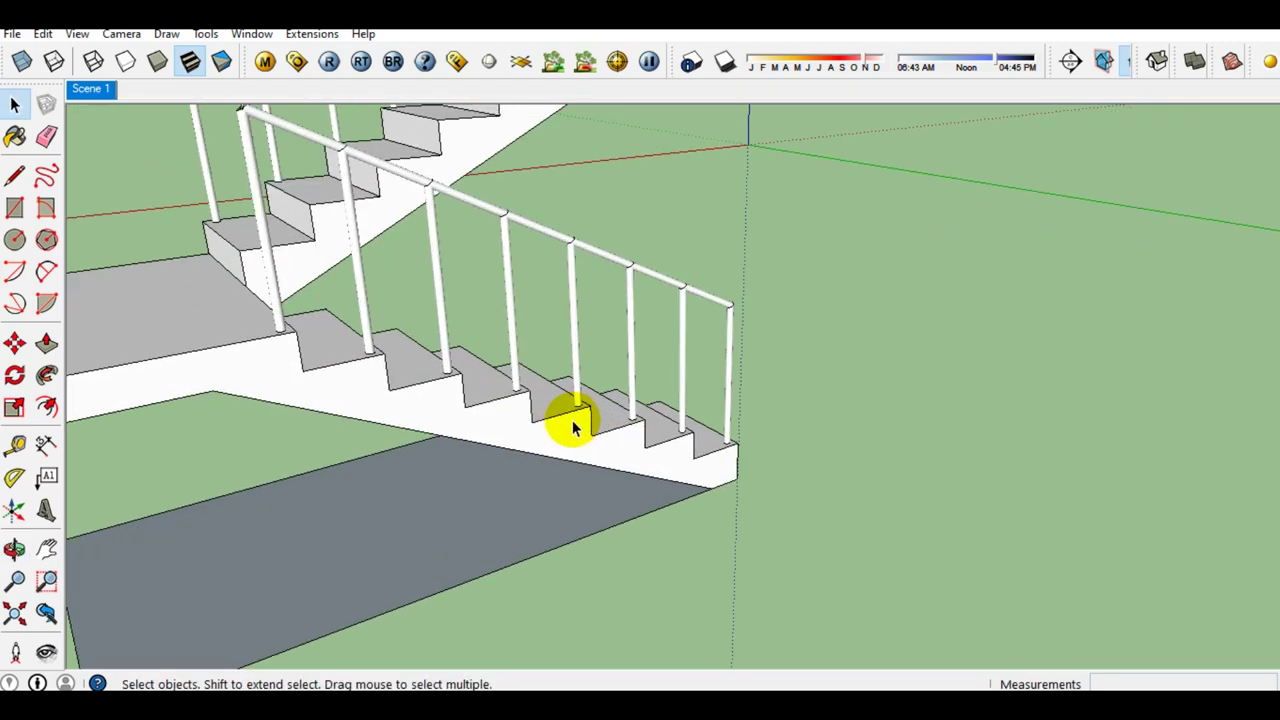
{"action": "scroll", "coordinate": [583, 398], "scroll_direction": "down", "scroll_amount": 2}
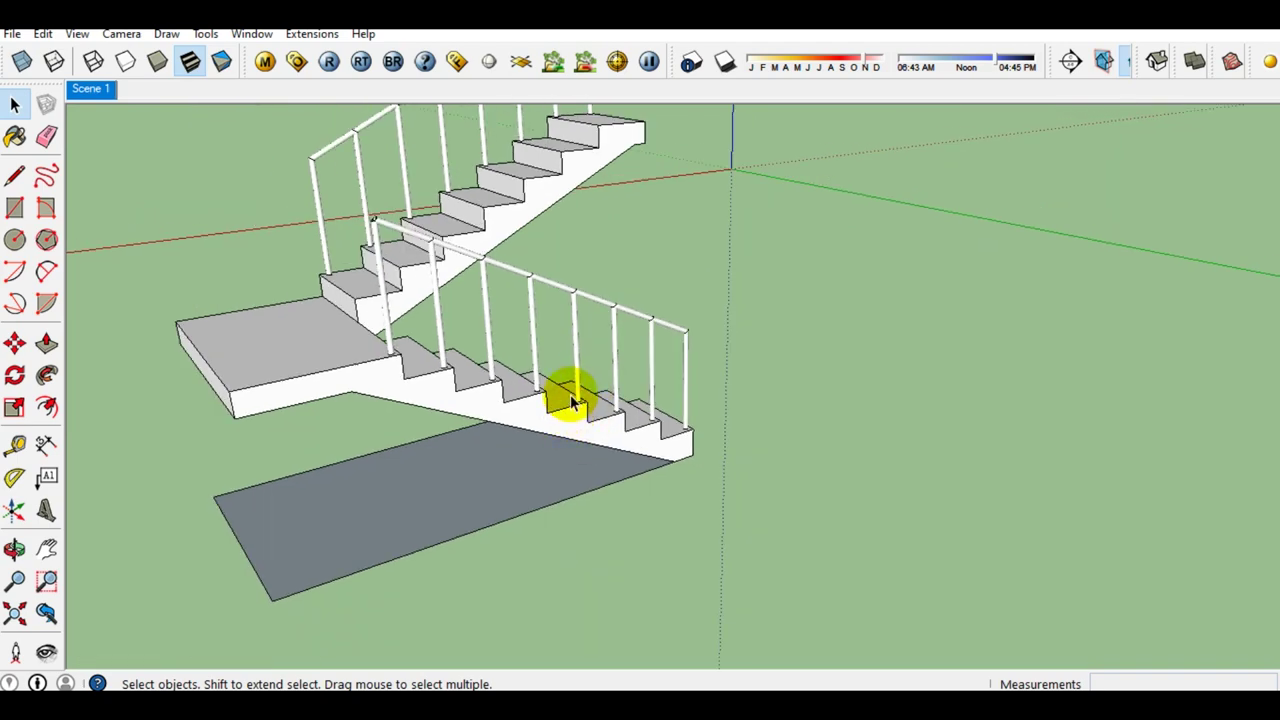
{"action": "mouse_move", "coordinate": [275, 342]}
{"action": "middle_mouse_down"}
{"action": "mouse_move", "coordinate": [471, 323]}
{"action": "mouse_move", "coordinate": [472, 401]}
{"action": "mouse_move", "coordinate": [171, 449]}
{"action": "middle_mouse_up"}
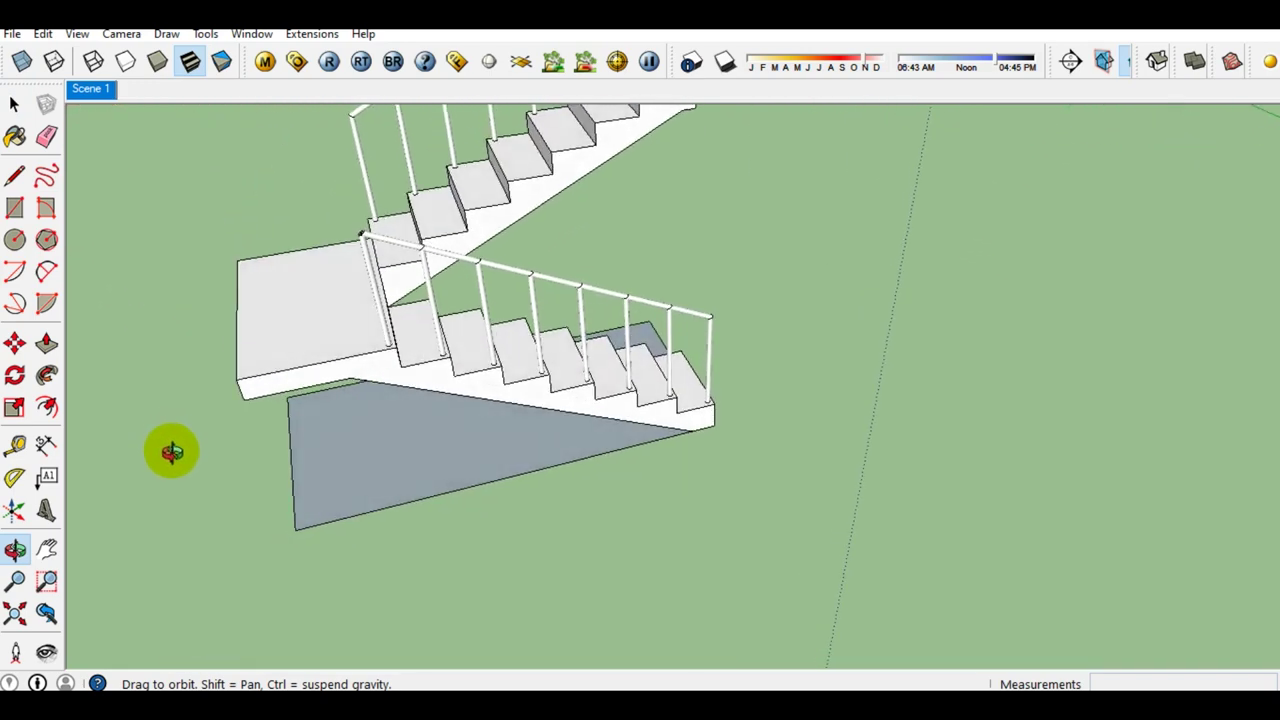
Copy the floor face under the staircase and place the copy beside it.
{"action": "key", "text": "space"}
{"action": "left_click", "coordinate": [433, 463]}
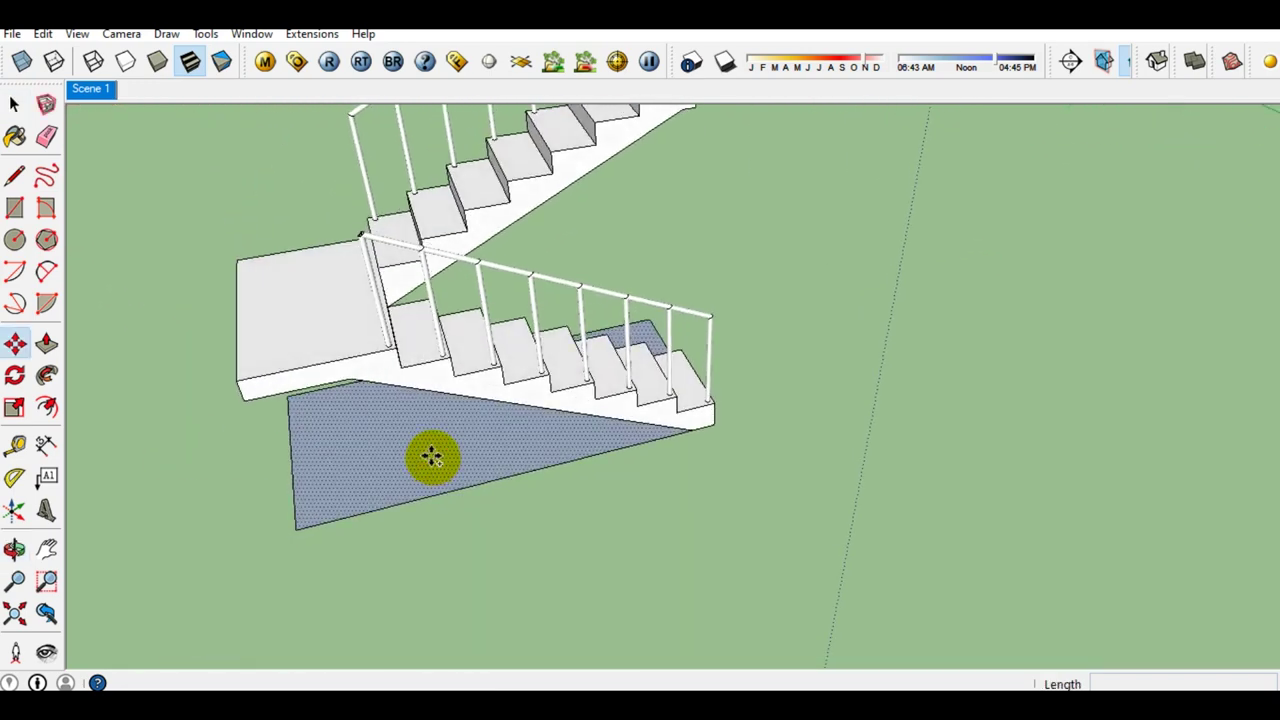
{"action": "left_click", "coordinate": [432, 457]}
{"action": "key", "text": "ctrl"}
{"action": "mouse_move", "coordinate": [600, 491]}
{"action": "middle_mouse_down"}
{"action": "mouse_move", "coordinate": [966, 491]}
{"action": "mouse_move", "coordinate": [522, 587]}
{"action": "mouse_move", "coordinate": [571, 491]}
{"action": "mouse_move", "coordinate": [695, 639]}
{"action": "mouse_move", "coordinate": [508, 353]}
{"action": "middle_mouse_up"}
{"action": "left_click", "coordinate": [923, 491]}
Move the copy's upper-right edge outward to widen the copied face.
{"action": "scroll", "coordinate": [695, 636], "scroll_direction": "up", "scroll_amount": 2}
{"action": "scroll", "coordinate": [572, 351], "scroll_direction": "up", "scroll_amount": 1}
{"action": "left_click", "coordinate": [634, 352]}
{"action": "key", "text": "m"}
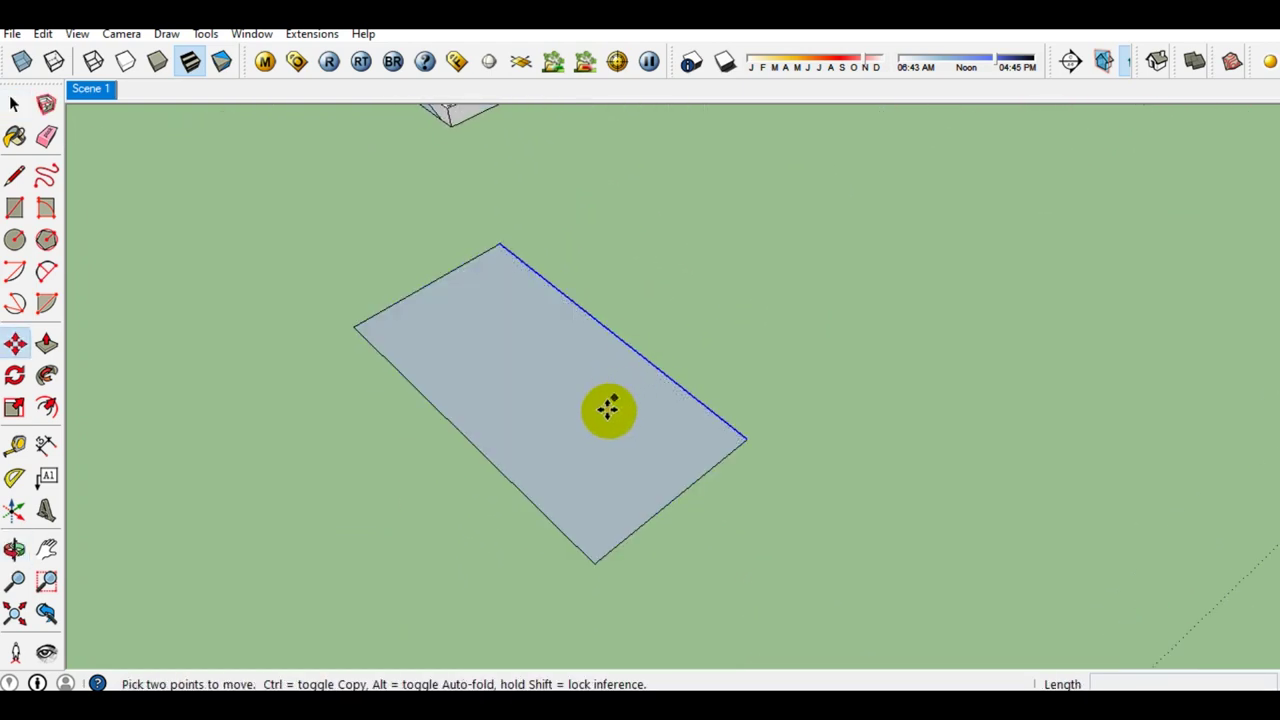
{"action": "left_click", "coordinate": [607, 408]}
{"action": "left_click", "coordinate": [651, 371]}
{"action": "key", "text": "space"}
{"action": "mouse_move", "coordinate": [651, 371]}
{"action": "middle_mouse_down"}
{"action": "mouse_move", "coordinate": [666, 370]}
{"action": "mouse_move", "coordinate": [529, 357]}
{"action": "mouse_move", "coordinate": [551, 397]}
{"action": "mouse_move", "coordinate": [629, 324]}
{"action": "middle_mouse_up"}
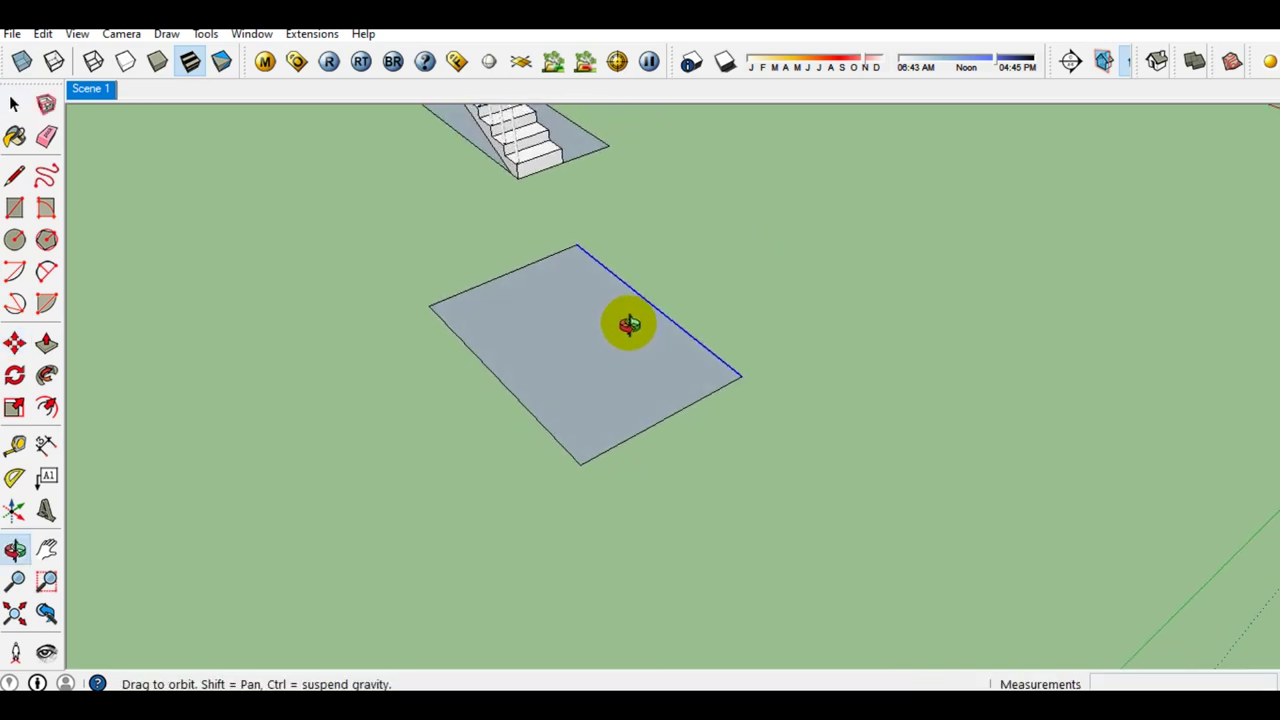
Review the enlarged face beside the staircase, then refresh the Windows desktop.
{"action": "middle_click_drag", "start_coordinate": [490, 333], "coordinate": [591, 477]}
{"action": "scroll", "coordinate": [640, 420], "scroll_direction": "down", "scroll_amount": 2}
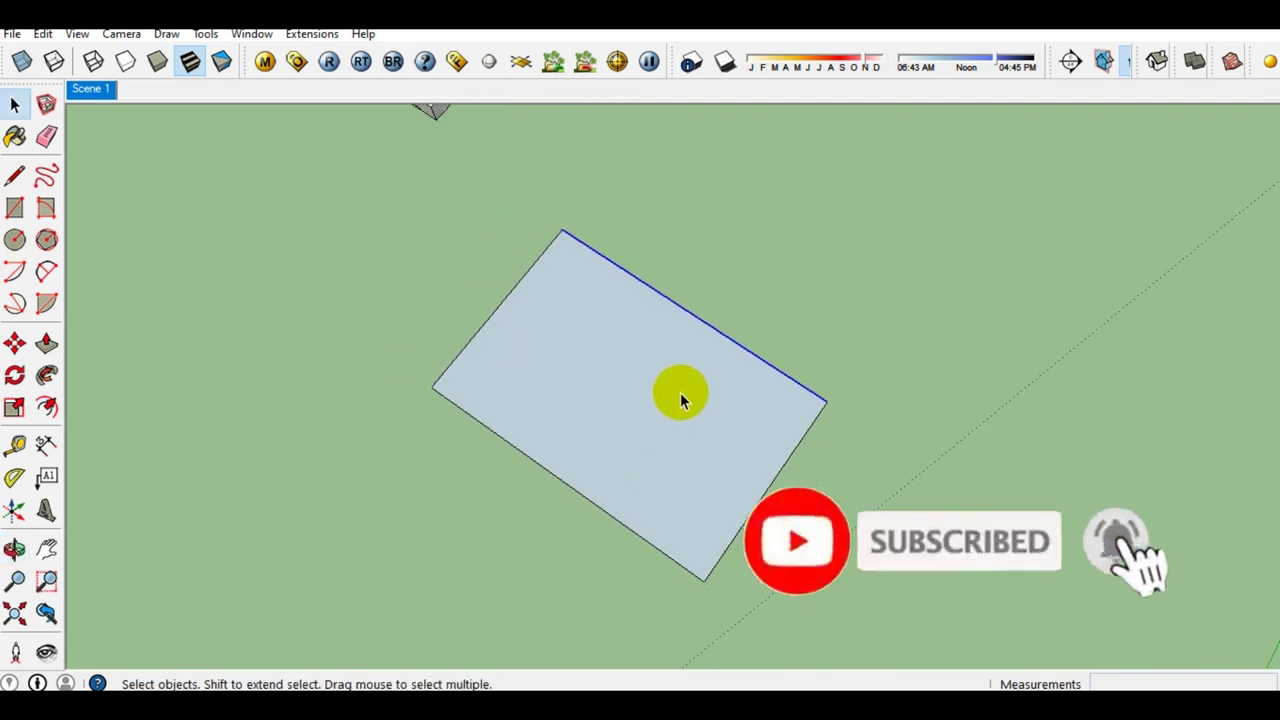
{"action": "left_click", "coordinate": [706, 376]}
{"action": "mouse_move", "coordinate": [432, 352]}
{"action": "middle_mouse_down"}
{"action": "mouse_move", "coordinate": [608, 260]}
{"action": "mouse_move", "coordinate": [337, 206]}
{"action": "mouse_move", "coordinate": [366, 186]}
{"action": "mouse_move", "coordinate": [564, 170]}
{"action": "mouse_move", "coordinate": [443, 177]}
{"action": "mouse_move", "coordinate": [414, 206]}
{"action": "mouse_move", "coordinate": [434, 177]}
{"action": "mouse_move", "coordinate": [412, 206]}
{"action": "middle_mouse_up"}
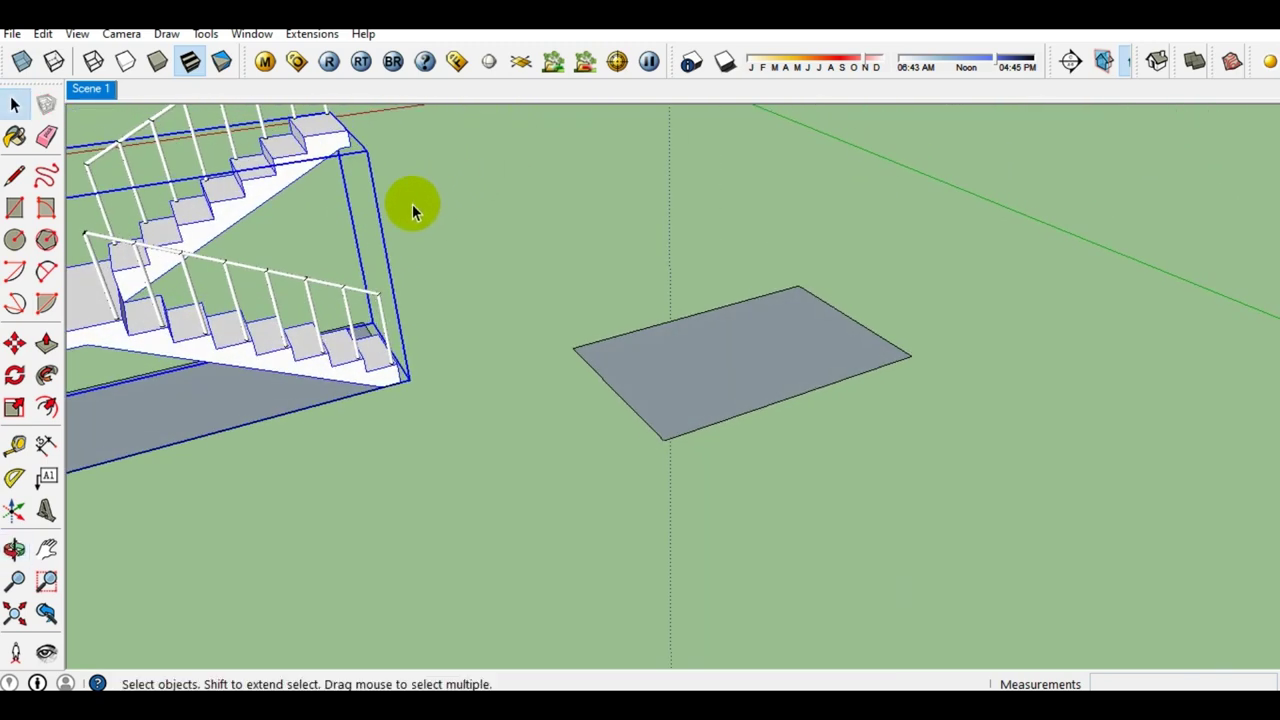
{"action": "mouse_move", "coordinate": [250, 220]}
{"action": "middle_mouse_down"}
{"action": "mouse_move", "coordinate": [754, 357]}
{"action": "mouse_move", "coordinate": [586, 434]}
{"action": "mouse_move", "coordinate": [588, 450]}
{"action": "mouse_move", "coordinate": [800, 420]}
{"action": "mouse_move", "coordinate": [866, 342]}
{"action": "mouse_move", "coordinate": [363, 351]}
{"action": "mouse_move", "coordinate": [343, 371]}
{"action": "mouse_move", "coordinate": [603, 337]}
{"action": "mouse_move", "coordinate": [642, 398]}
{"action": "mouse_move", "coordinate": [543, 374]}
{"action": "mouse_move", "coordinate": [357, 363]}
{"action": "mouse_move", "coordinate": [451, 357]}
{"action": "mouse_move", "coordinate": [620, 400]}
{"action": "mouse_move", "coordinate": [796, 389]}
{"action": "mouse_move", "coordinate": [806, 371]}
{"action": "mouse_move", "coordinate": [749, 371]}
{"action": "mouse_move", "coordinate": [757, 323]}
{"action": "mouse_move", "coordinate": [780, 409]}
{"action": "mouse_move", "coordinate": [443, 386]}
{"action": "mouse_move", "coordinate": [480, 400]}
{"action": "mouse_move", "coordinate": [547, 347]}
{"action": "mouse_move", "coordinate": [494, 337]}
{"action": "middle_mouse_up"}
{"action": "left_click", "coordinate": [488, 395]}
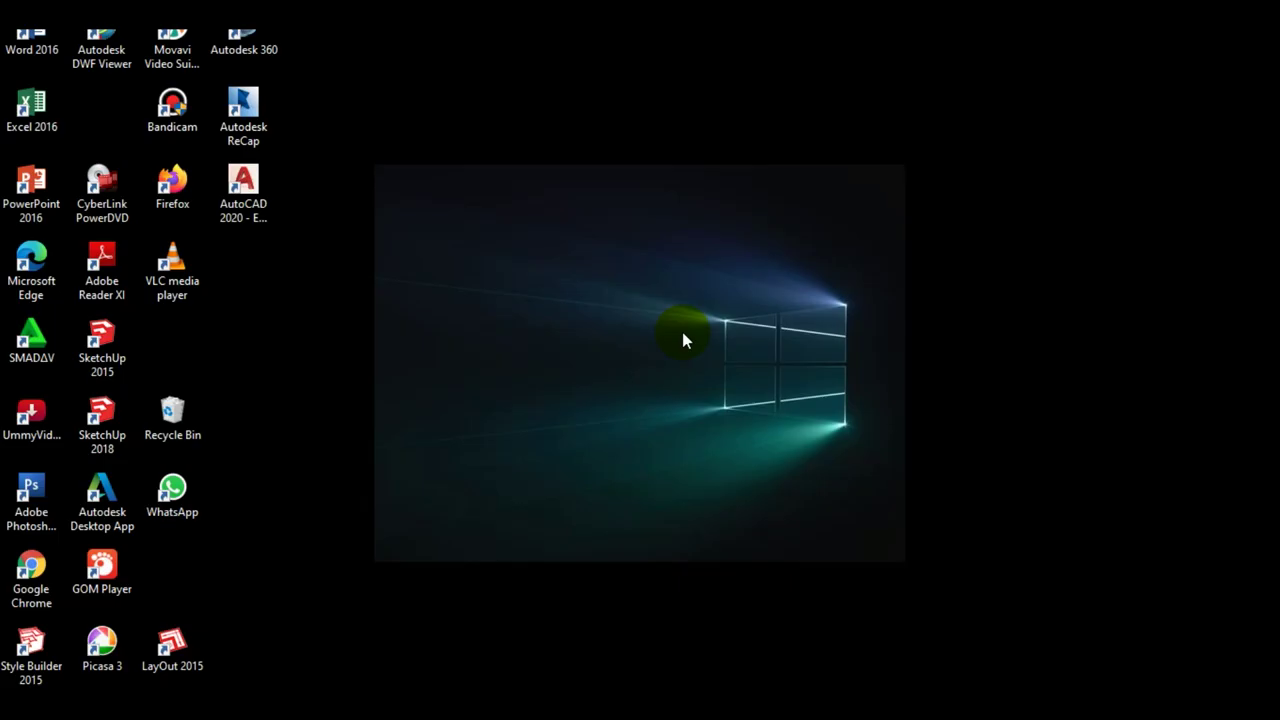
{"action": "right_click", "coordinate": [682, 332]}
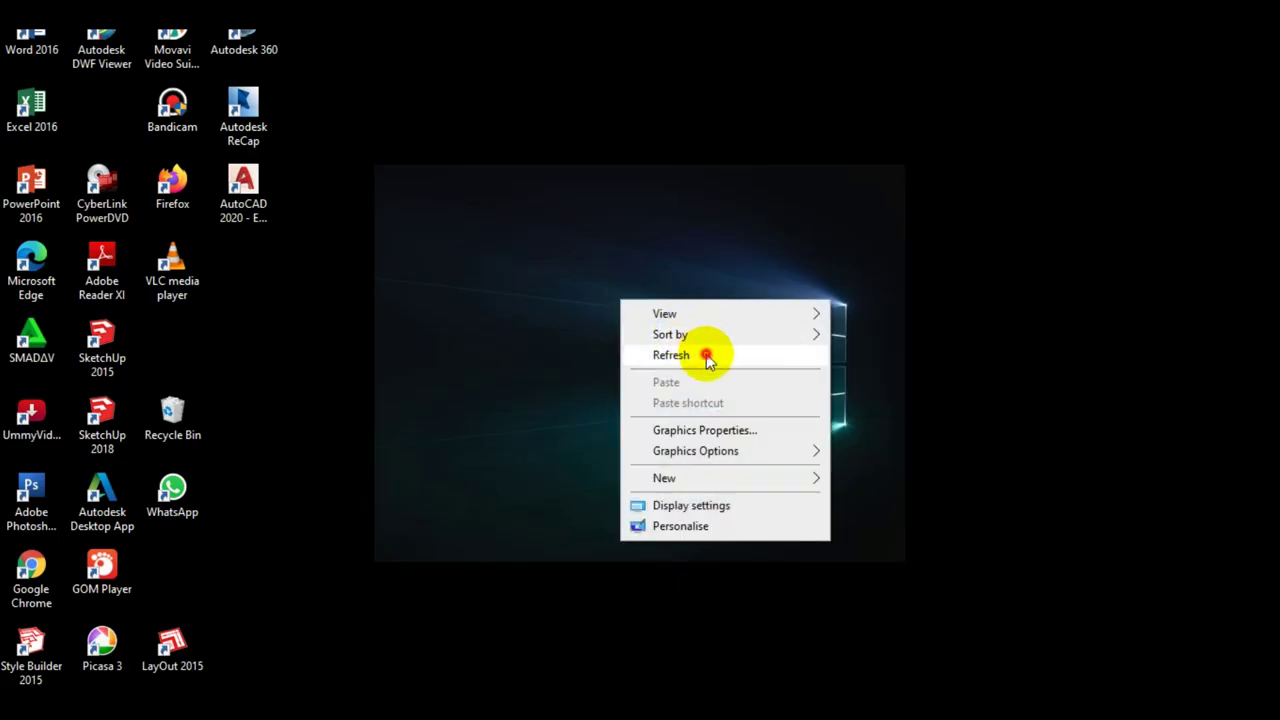
{"action": "left_click", "coordinate": [707, 357]}
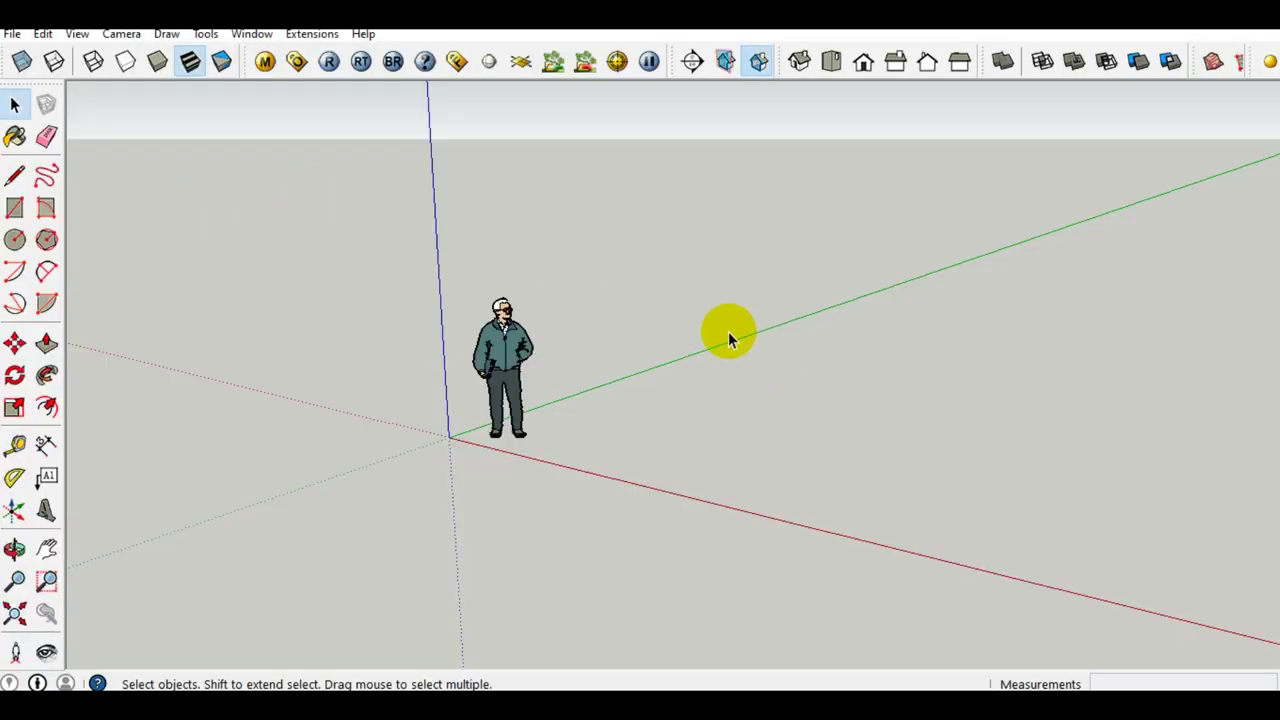
Turn off Profiles in the Styles dialog's edge settings.
{"action": "left_click", "coordinate": [278, 38]}
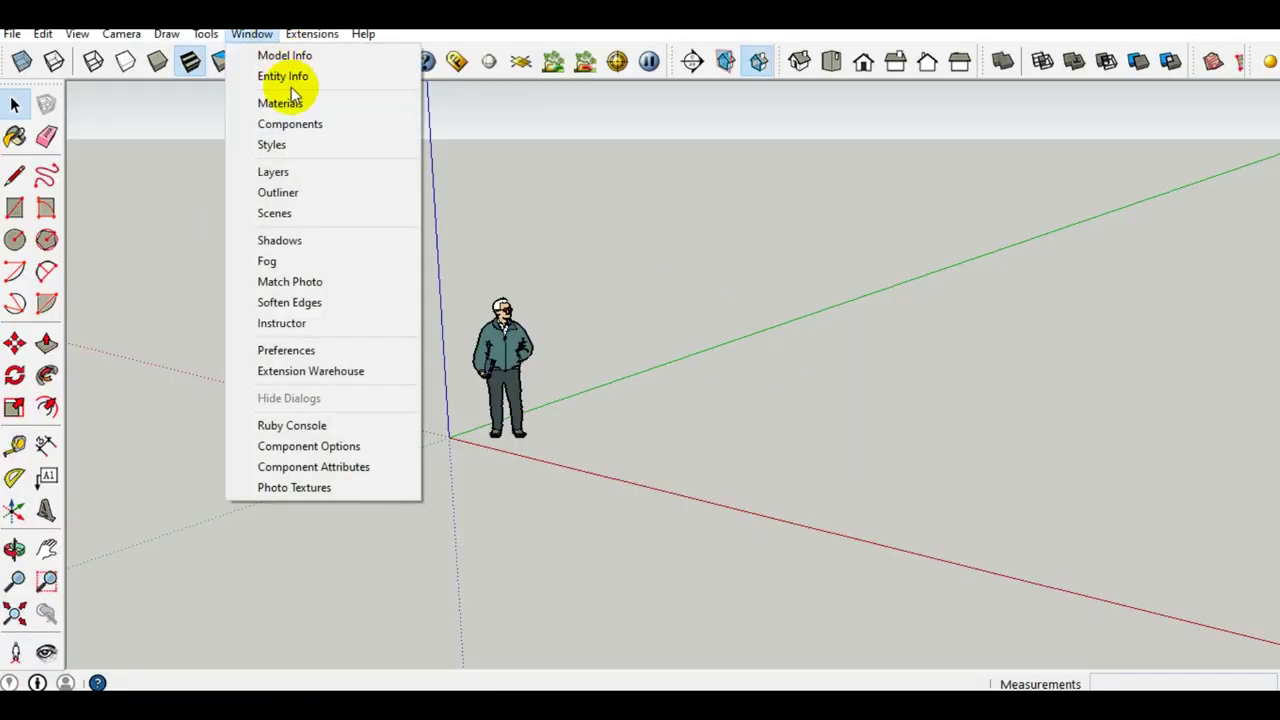
{"action": "left_click", "coordinate": [296, 143]}
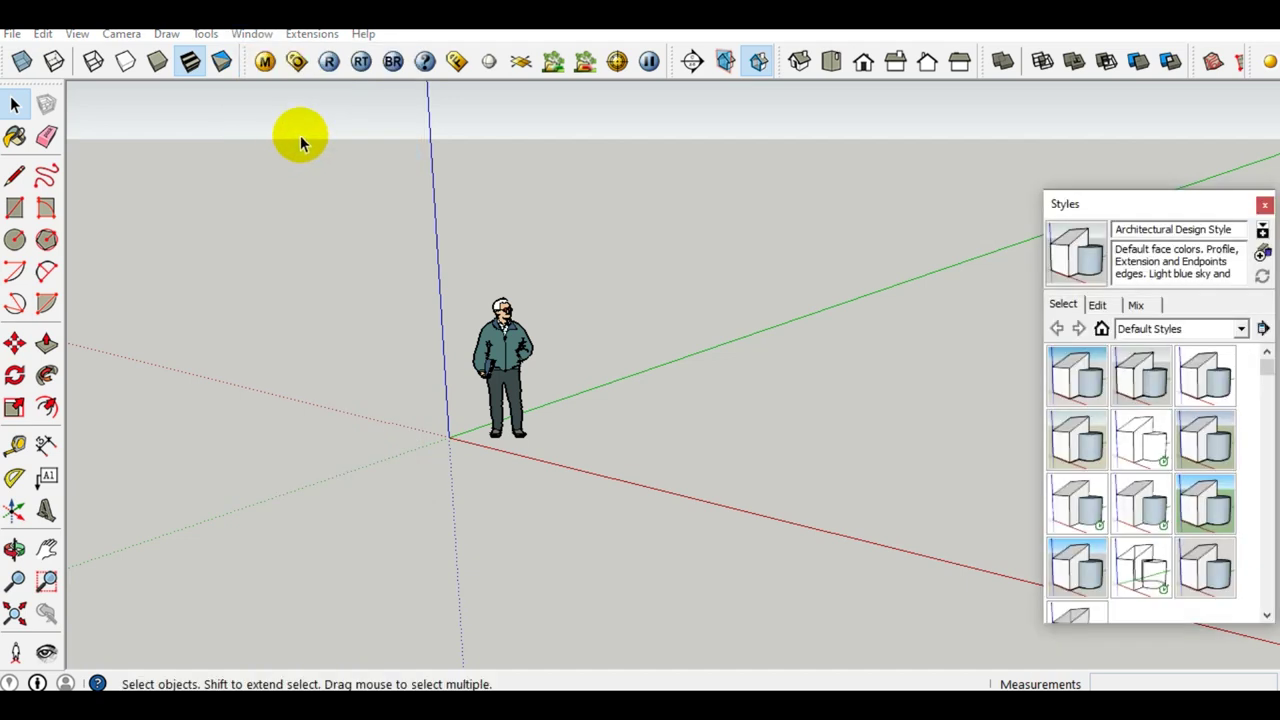
{"action": "left_click", "coordinate": [1098, 305]}
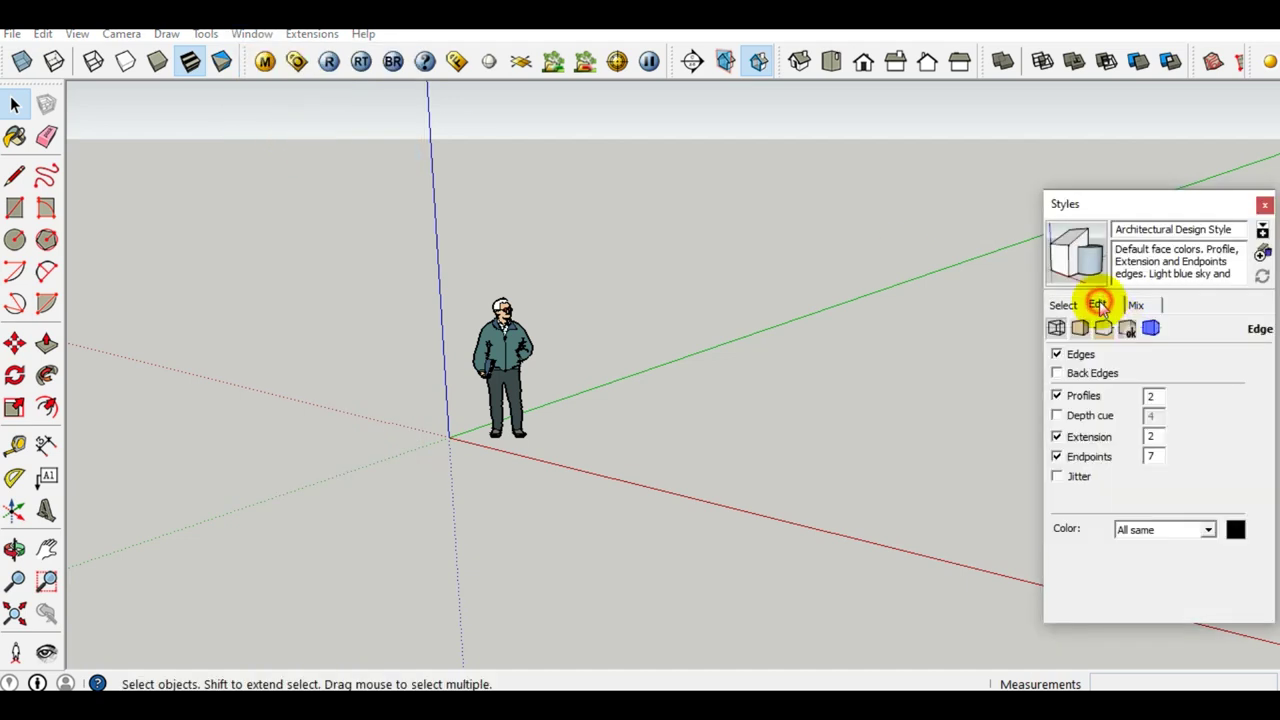
{"action": "left_click", "coordinate": [1058, 397]}
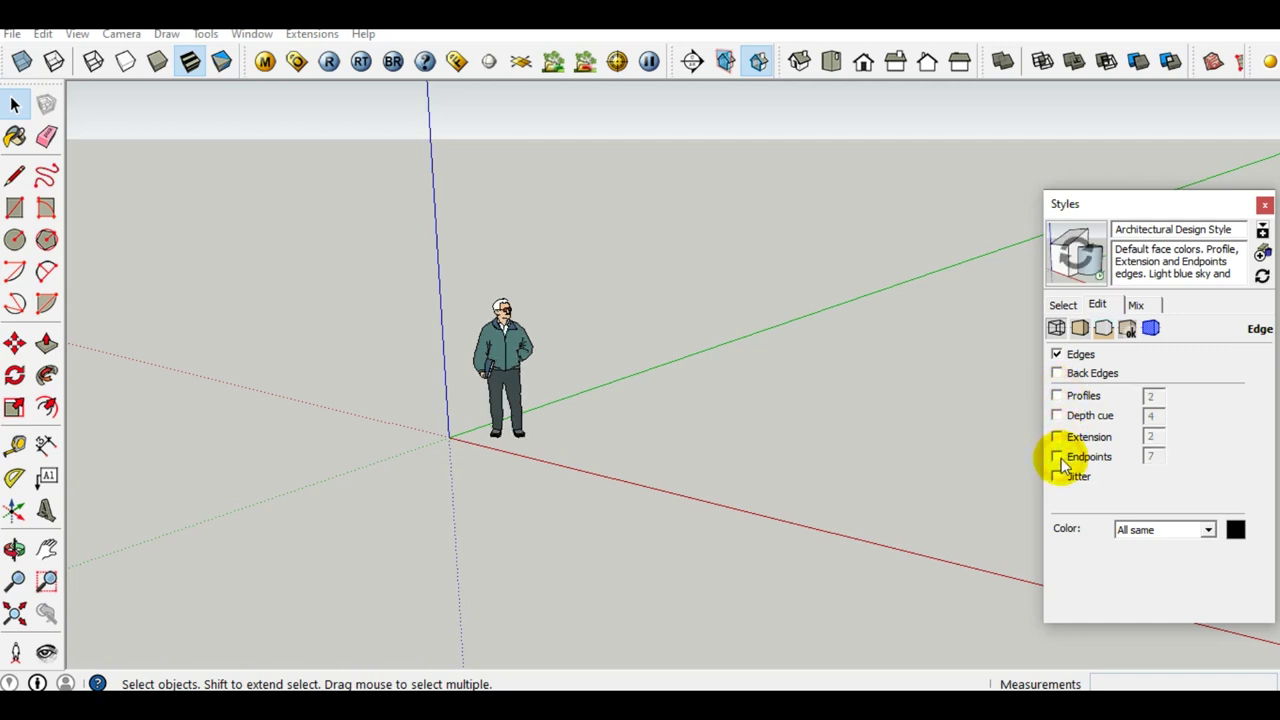
Apply Simple Style with blue sky and green ground, check its edges, and close Styles.
{"action": "left_click", "coordinate": [1066, 310]}
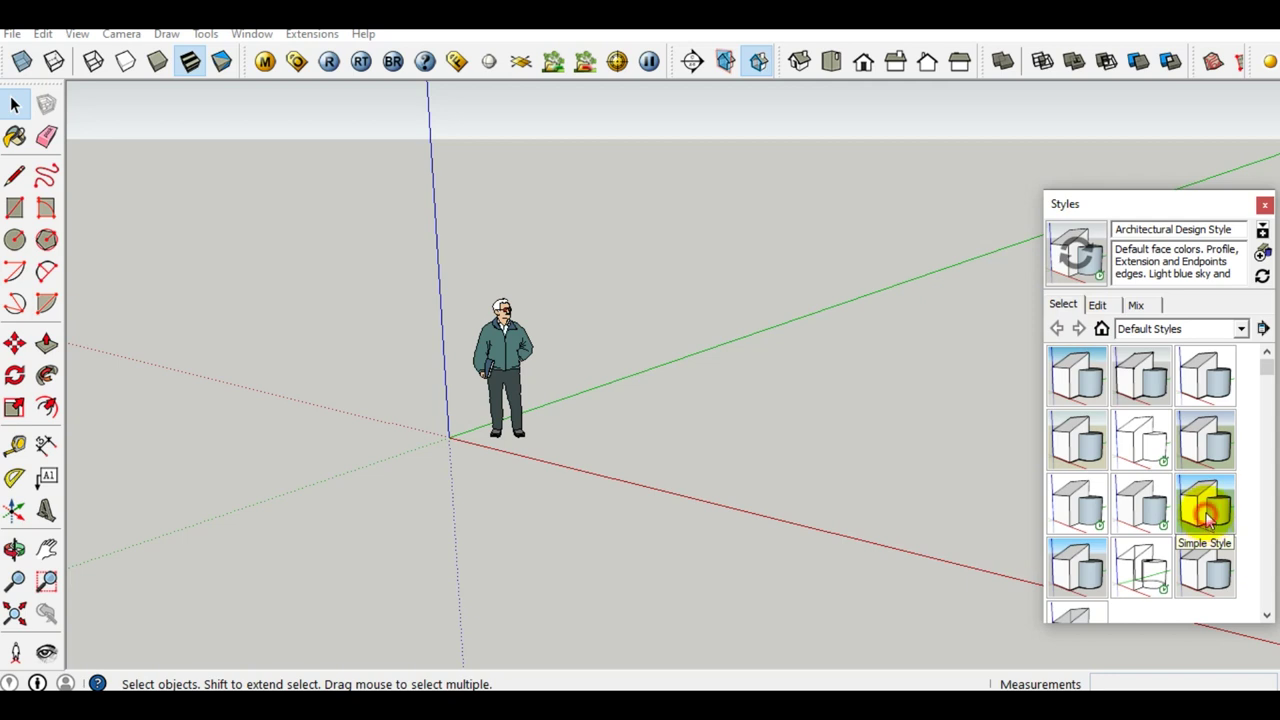
{"action": "left_click", "coordinate": [1208, 518]}
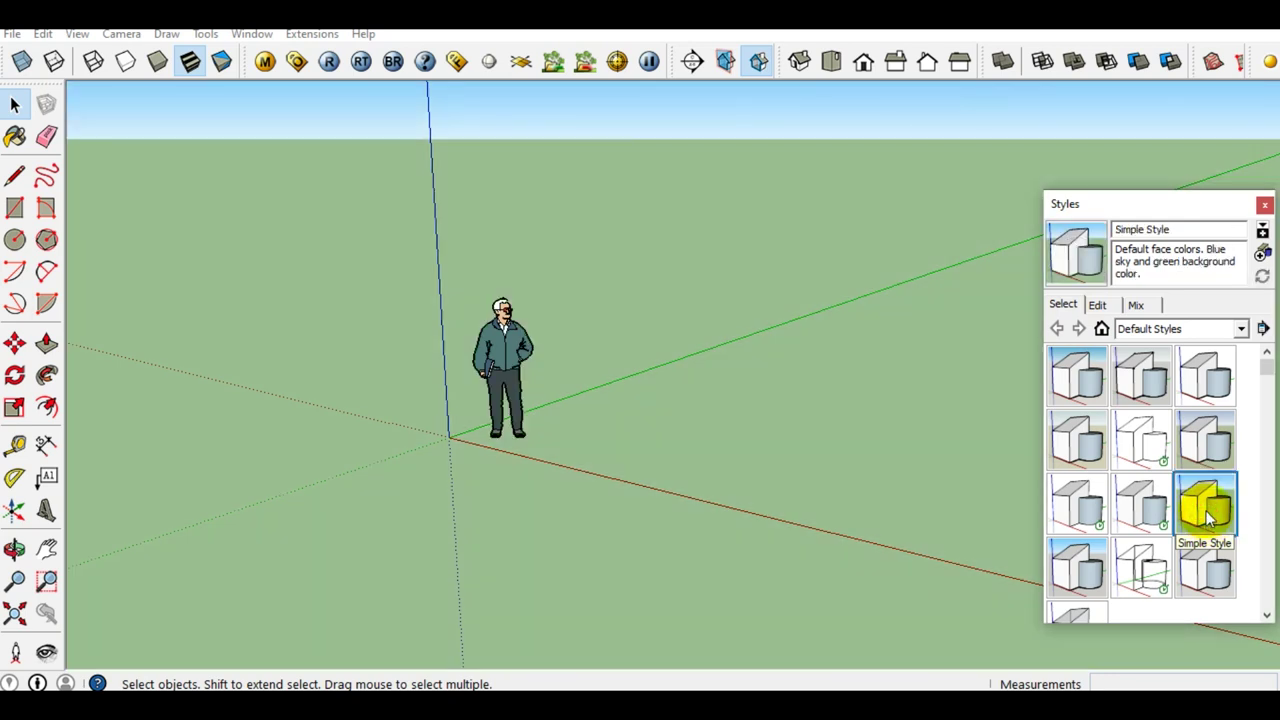
{"action": "left_click", "coordinate": [1096, 308]}
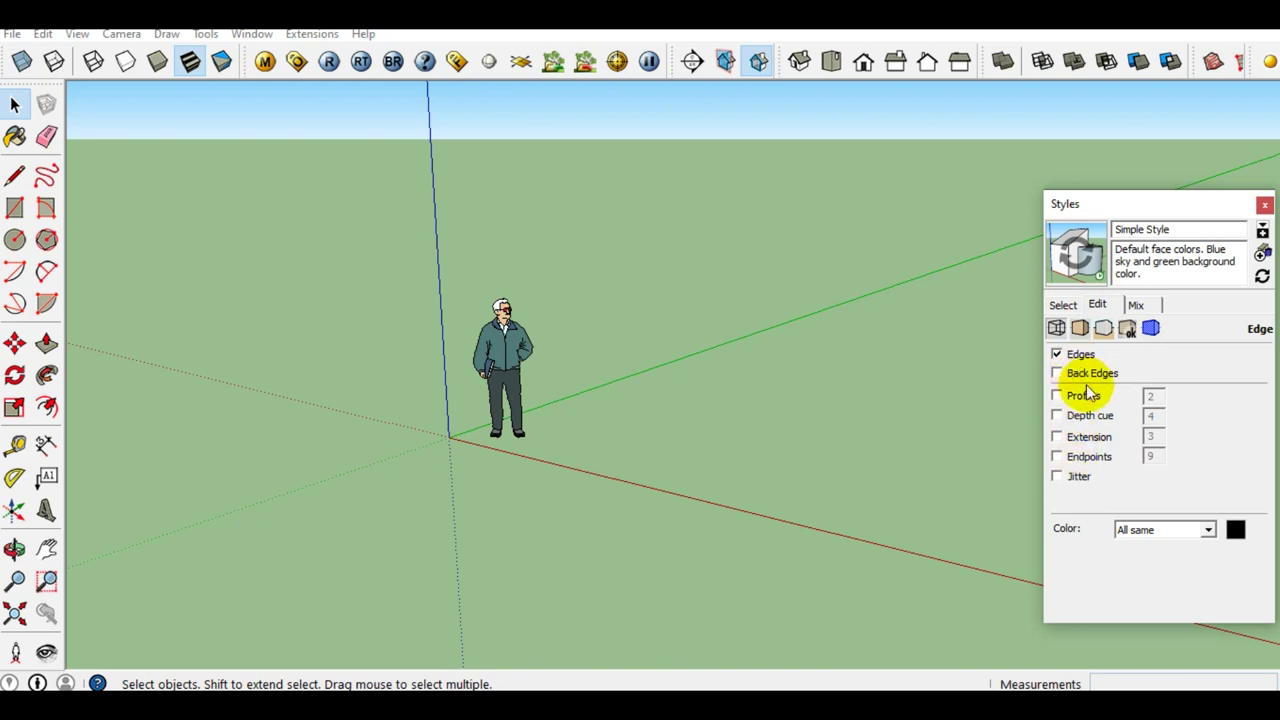
{"action": "left_click", "coordinate": [1265, 206]}
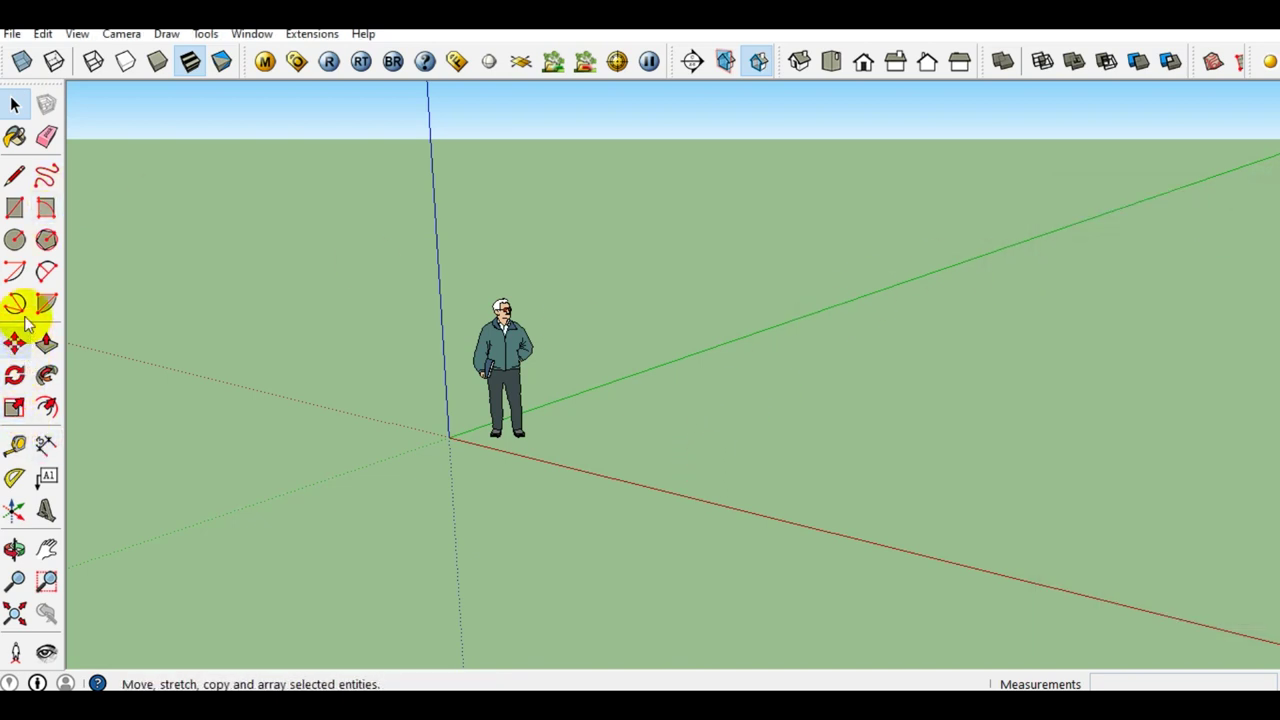
{"action": "left_click", "coordinate": [15, 207]}
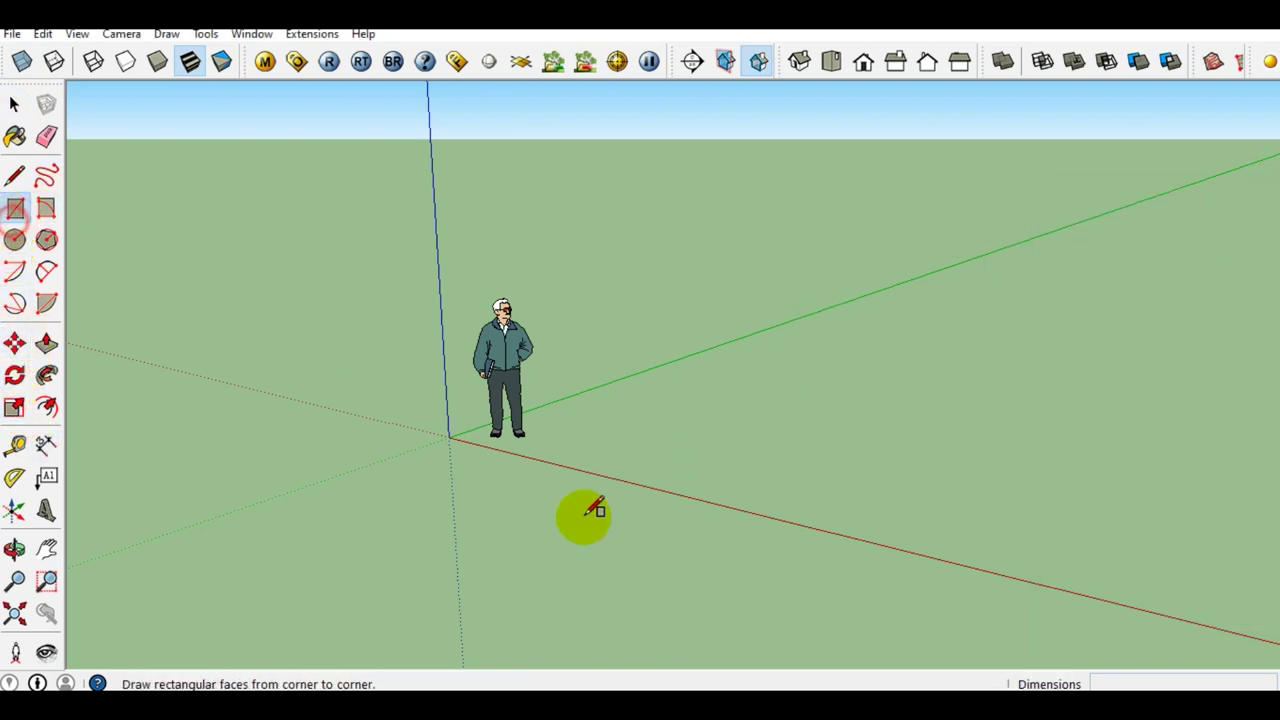
Draw an 8046mm by 9294mm rectangle from the origin and make it a group.
{"action": "left_click", "coordinate": [450, 437]}
{"action": "left_click", "coordinate": [1268, 372]}
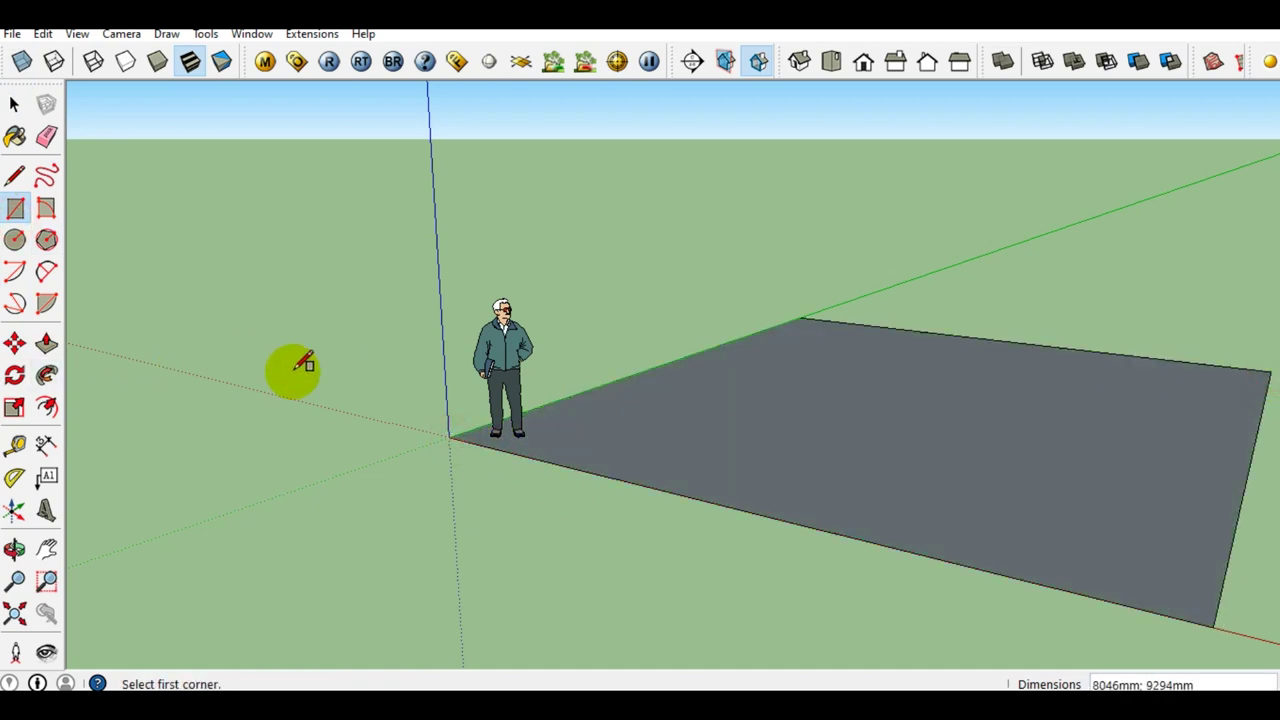
{"action": "left_click", "coordinate": [14, 104]}
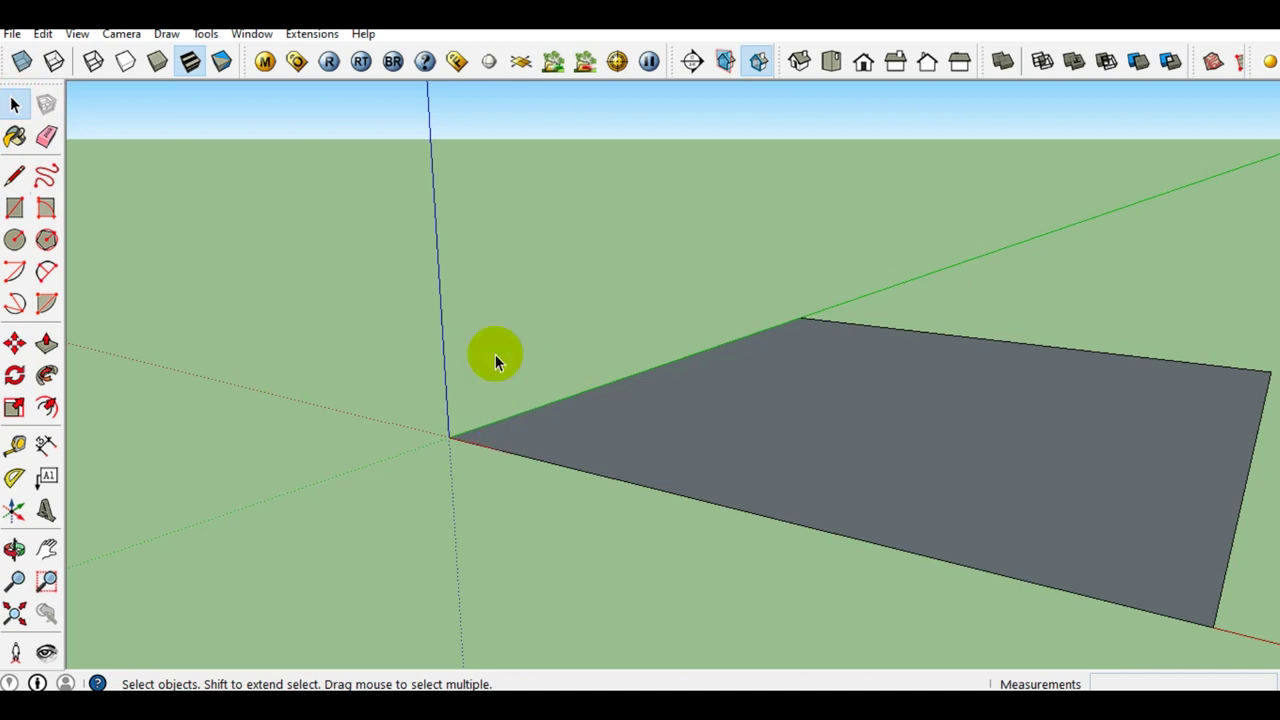
{"action": "double_click", "coordinate": [779, 460]}
{"action": "right_click", "coordinate": [779, 460]}
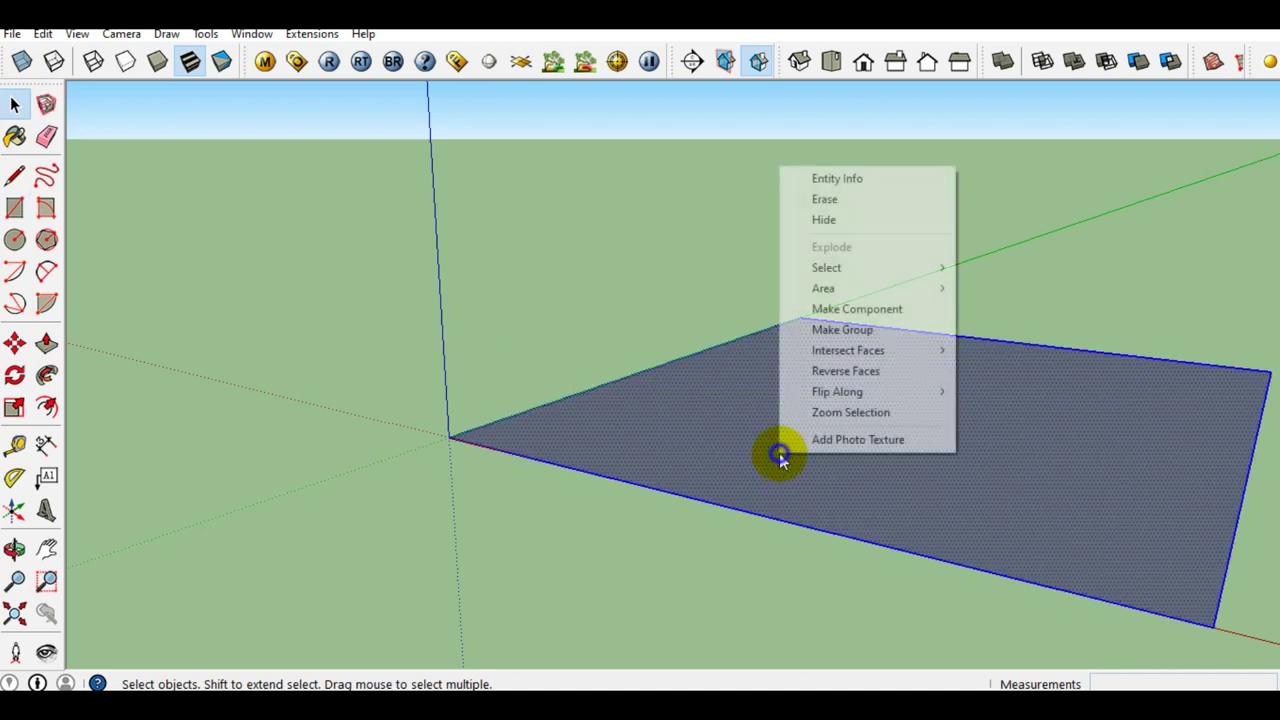
{"action": "left_click", "coordinate": [864, 340]}
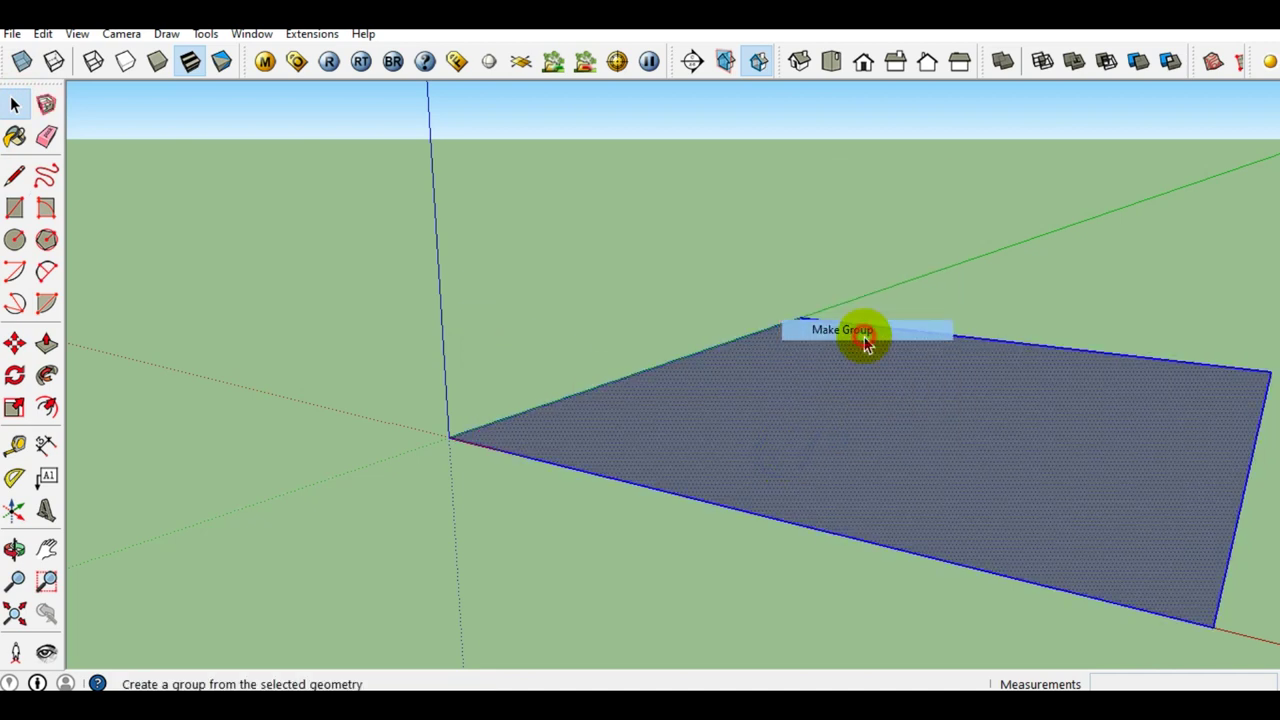
In Top view, scale the group about 1.24 times wider along the red axis.
{"action": "left_click", "coordinate": [830, 64]}
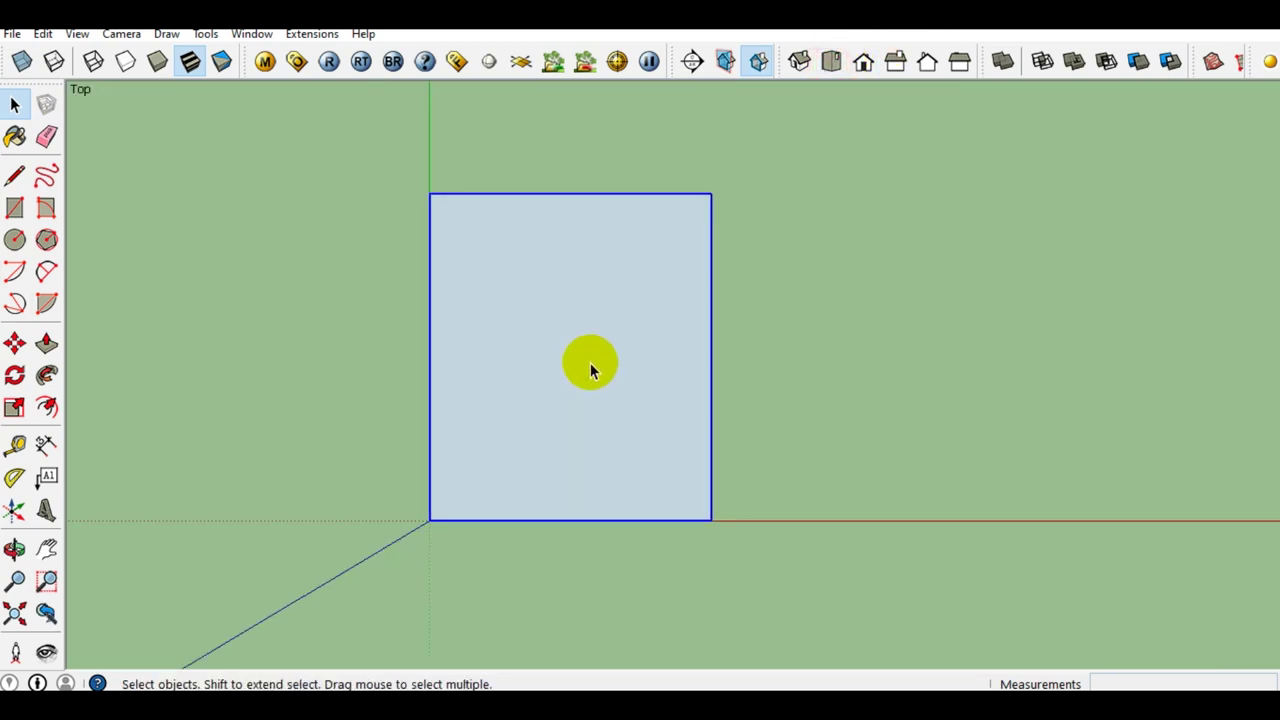
{"action": "key", "text": "s"}
{"action": "left_click_drag", "start_coordinate": [712, 358], "coordinate": [901, 355]}
{"action": "key", "text": "space"}
{"action": "left_click", "coordinate": [984, 378]}
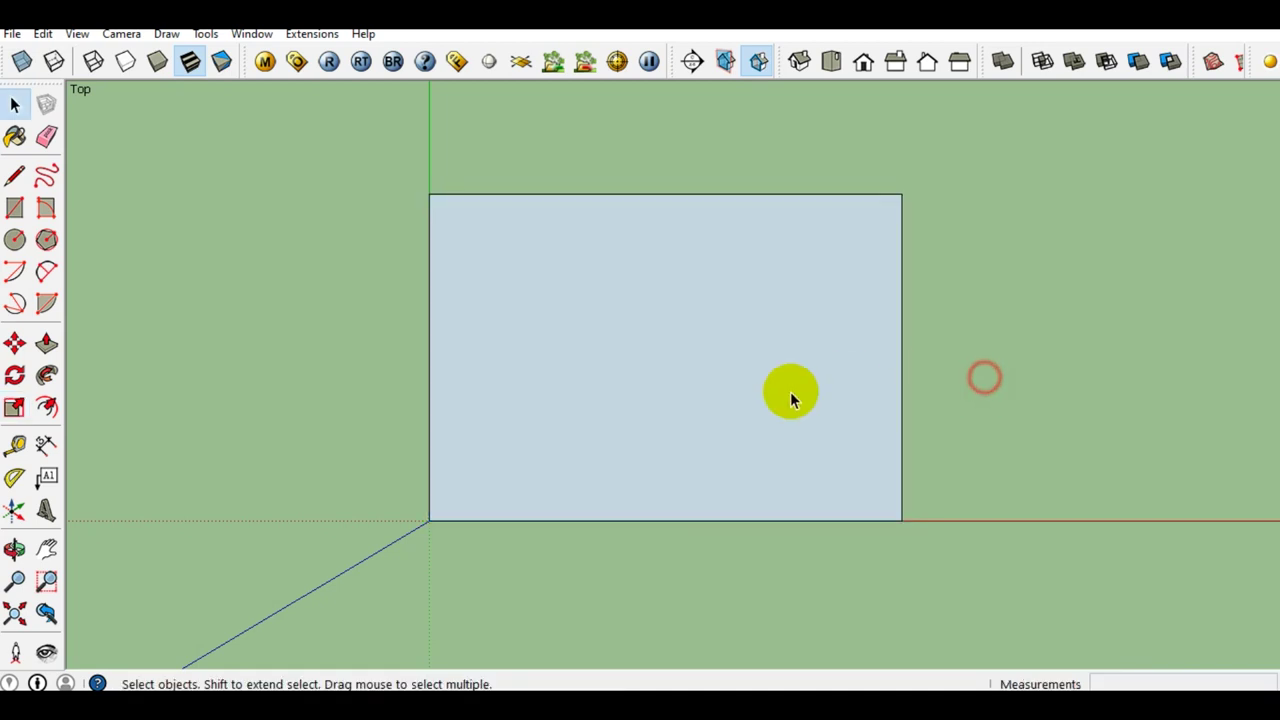
{"action": "scroll", "coordinate": [675, 407], "scroll_direction": "up", "scroll_amount": 2}
{"action": "scroll", "coordinate": [639, 416], "scroll_direction": "up", "scroll_amount": 2}
{"action": "mouse_move", "coordinate": [278, 248]}
{"action": "middle_mouse_down"}
{"action": "mouse_move", "coordinate": [411, 320]}
{"action": "mouse_move", "coordinate": [471, 426]}
{"action": "mouse_move", "coordinate": [386, 374]}
{"action": "mouse_move", "coordinate": [570, 364]}
{"action": "middle_mouse_up"}
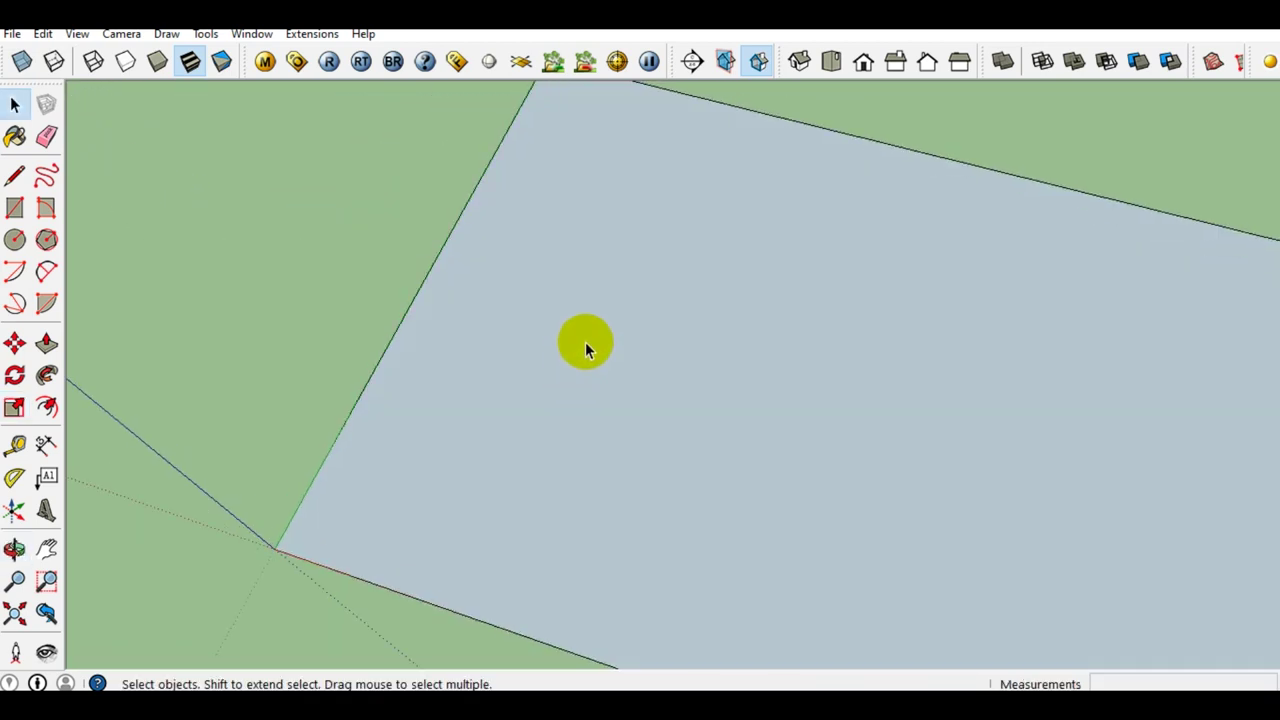
{"action": "scroll", "coordinate": [620, 340], "scroll_direction": "down", "scroll_amount": 3}
{"action": "mouse_move", "coordinate": [654, 337]}
{"action": "middle_mouse_down"}
{"action": "mouse_move", "coordinate": [829, 366]}
{"action": "mouse_move", "coordinate": [710, 497]}
{"action": "middle_mouse_up"}
{"action": "scroll", "coordinate": [637, 400], "scroll_direction": "up", "scroll_amount": 1}
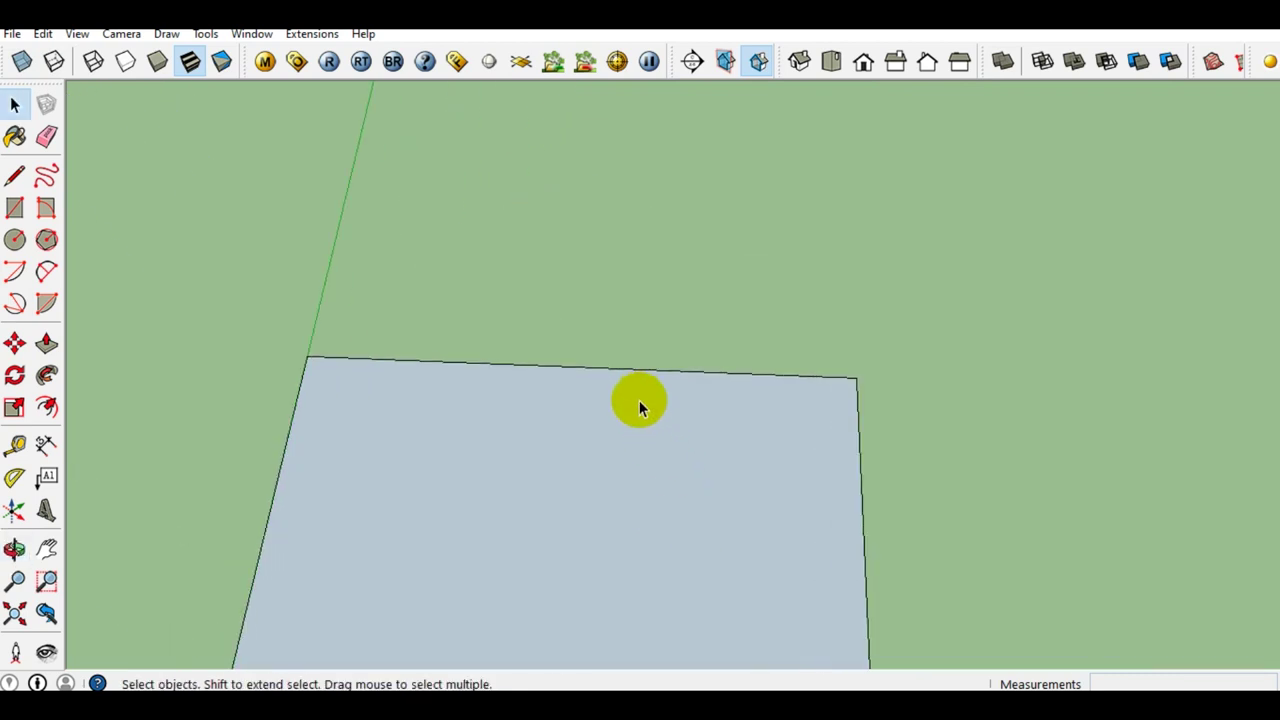
{"action": "scroll", "coordinate": [640, 398], "scroll_direction": "down", "scroll_amount": 2}
Draw the second, third and fourth rectangles to the right of the first face.
{"action": "key", "text": "r"}
{"action": "scroll", "coordinate": [653, 353], "scroll_direction": "up", "scroll_amount": 1}
{"action": "left_click", "coordinate": [646, 362]}
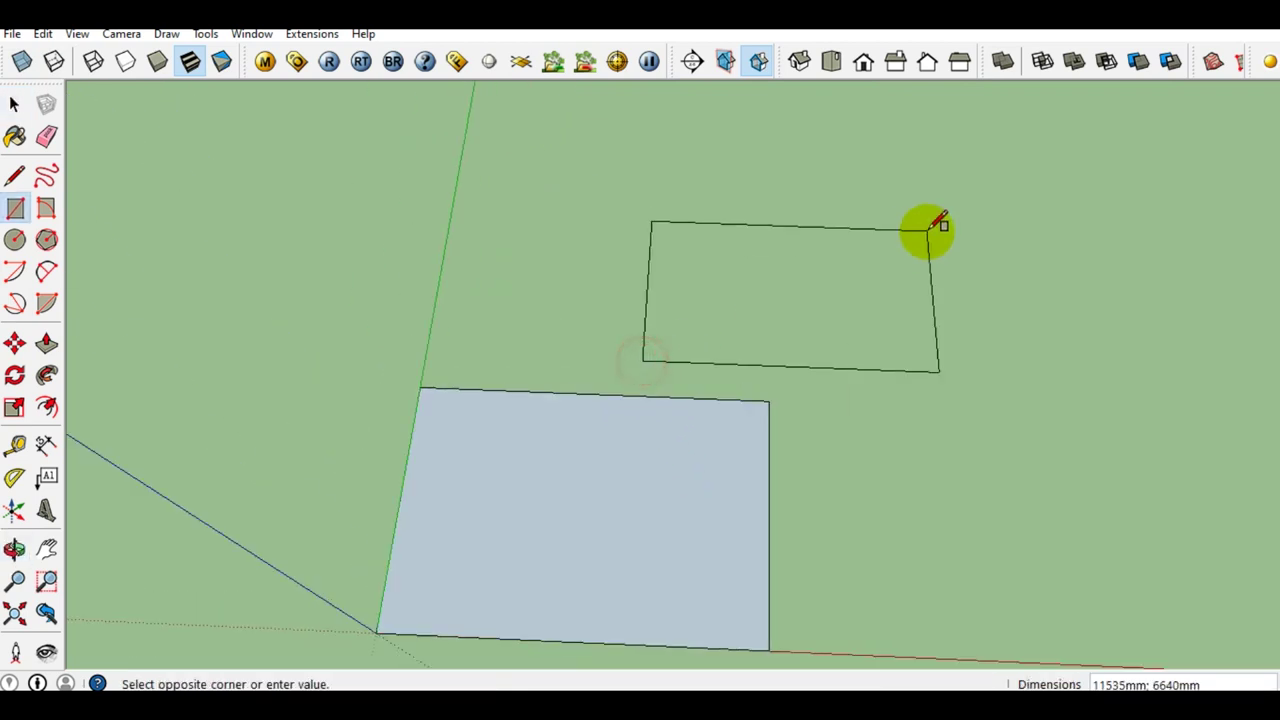
{"action": "left_click", "coordinate": [934, 238]}
{"action": "middle_click_drag", "start_coordinate": [886, 243], "coordinate": [945, 447]}
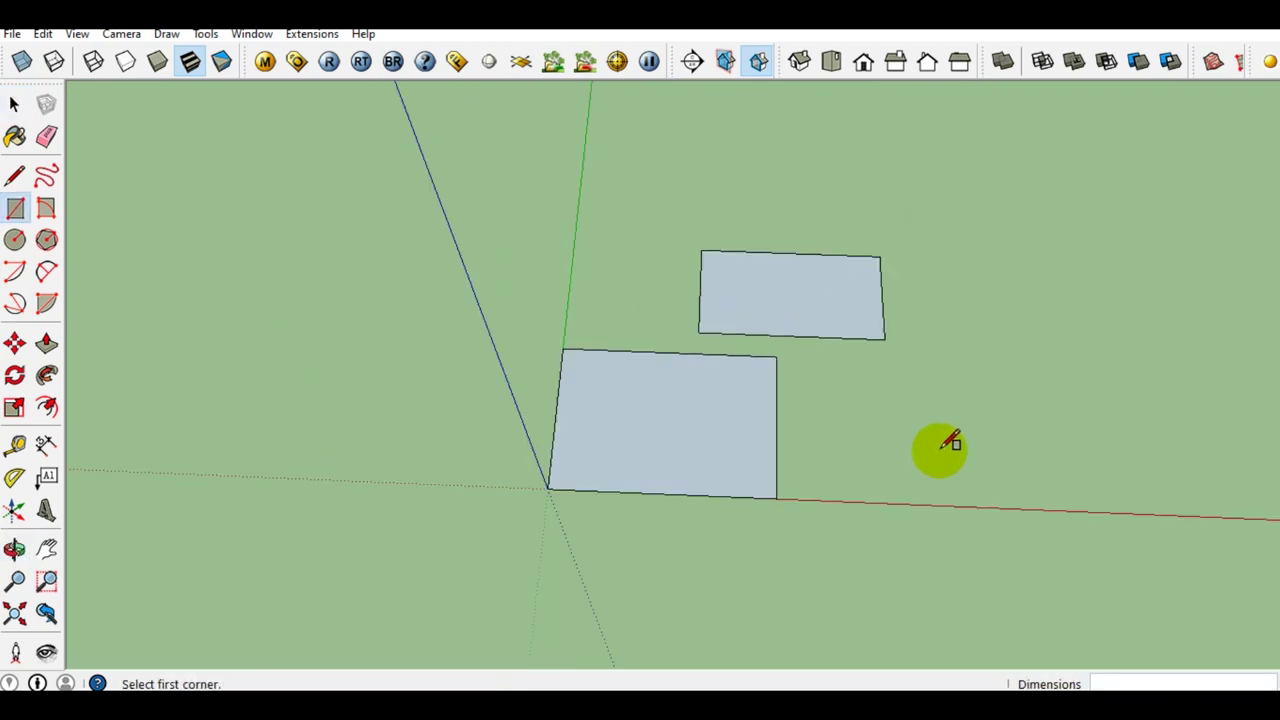
{"action": "left_click", "coordinate": [887, 483]}
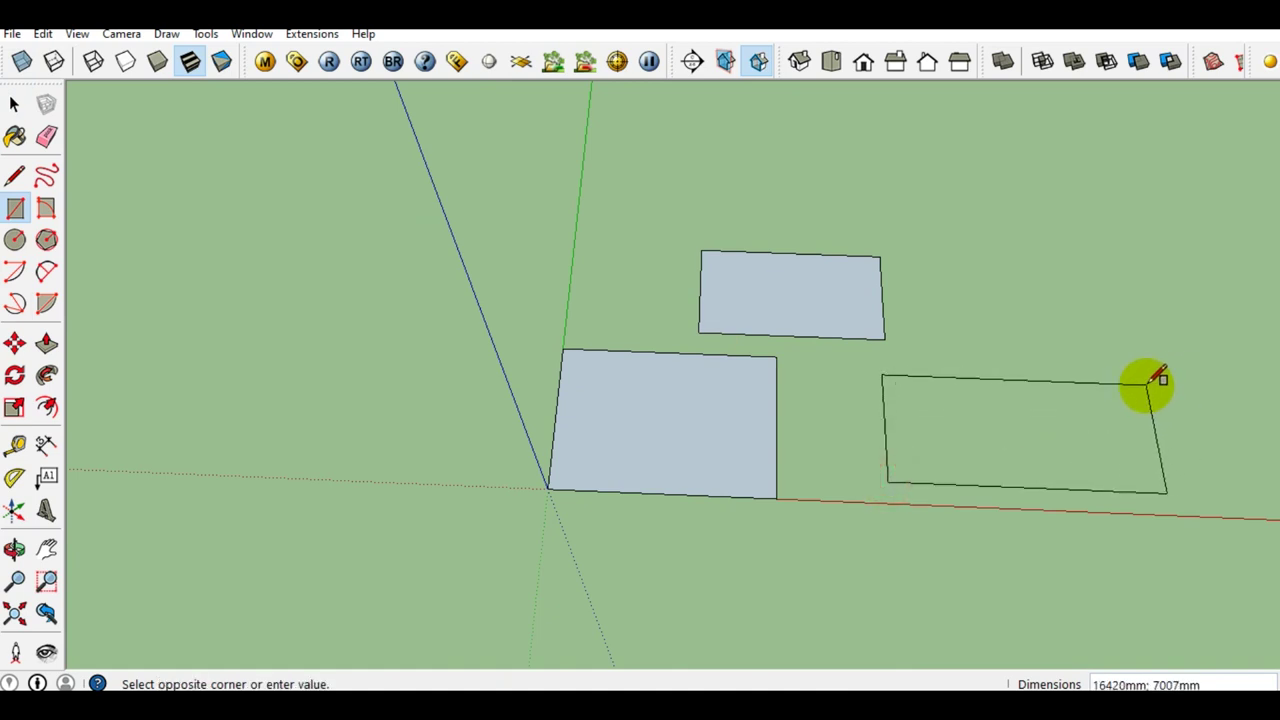
{"action": "left_click", "coordinate": [1078, 366]}
{"action": "mouse_move", "coordinate": [934, 331]}
{"action": "middle_mouse_down"}
{"action": "mouse_move", "coordinate": [523, 337]}
{"action": "mouse_move", "coordinate": [894, 226]}
{"action": "mouse_move", "coordinate": [853, 313]}
{"action": "middle_mouse_up"}
{"action": "left_click", "coordinate": [853, 313]}
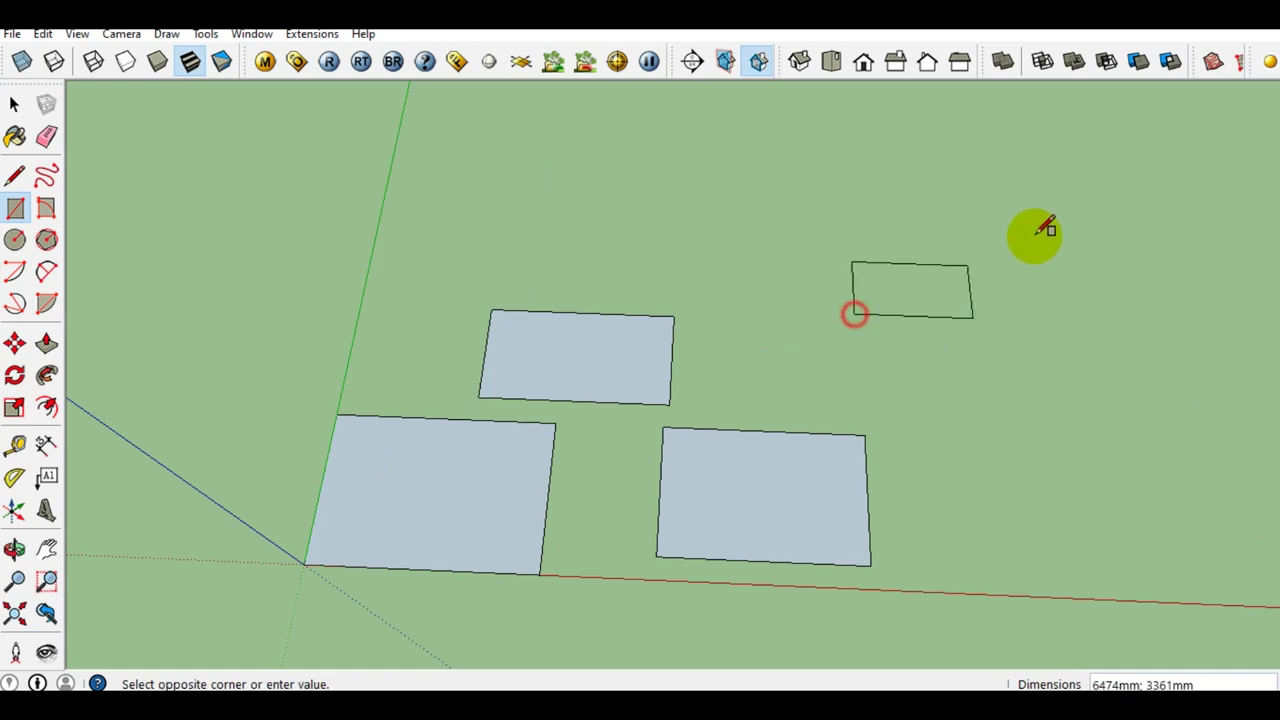
{"action": "left_click", "coordinate": [1143, 214]}
{"action": "scroll", "coordinate": [1070, 267], "scroll_direction": "up", "scroll_amount": 2}
{"action": "key", "text": "space"}
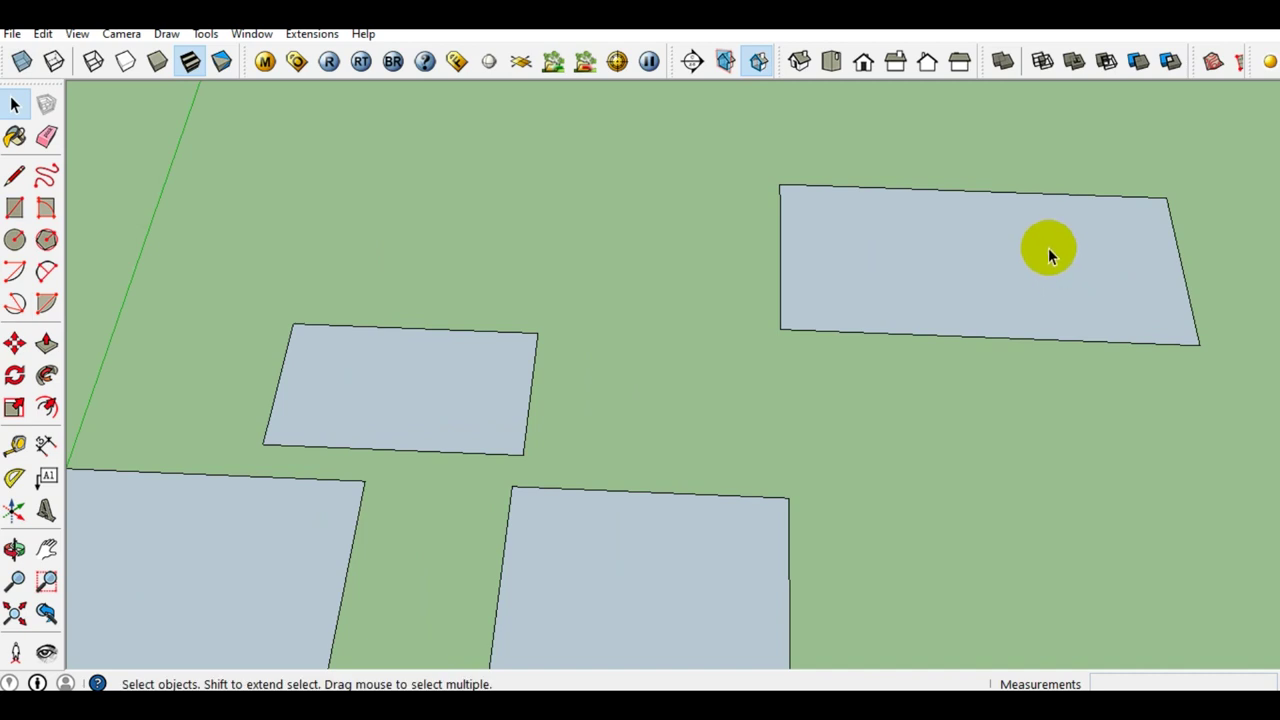
Start a vertical line from one rectangle's corner.
{"action": "scroll", "coordinate": [1048, 256], "scroll_direction": "down", "scroll_amount": 3}
{"action": "scroll", "coordinate": [1009, 282], "scroll_direction": "down", "scroll_amount": 1}
{"action": "scroll", "coordinate": [569, 420], "scroll_direction": "up", "scroll_amount": 2}
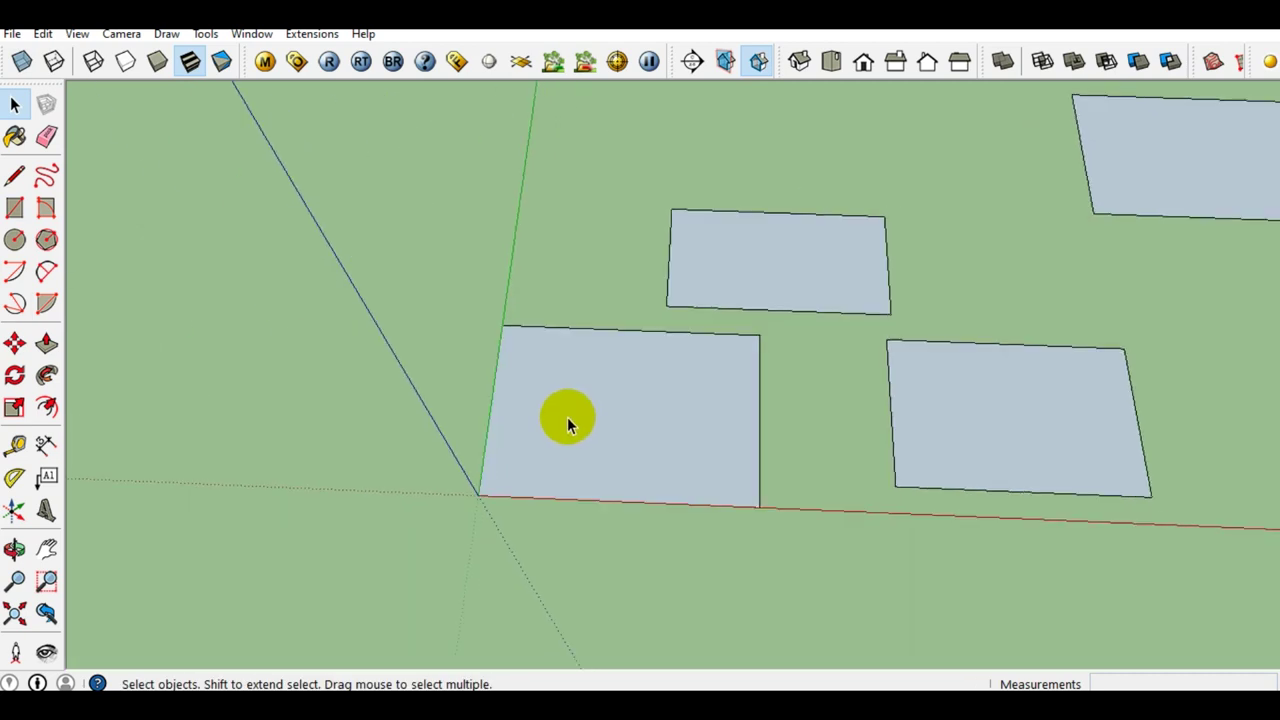
{"action": "scroll", "coordinate": [530, 451], "scroll_direction": "up", "scroll_amount": 2}
{"action": "mouse_move", "coordinate": [530, 451]}
{"action": "middle_mouse_down"}
{"action": "mouse_move", "coordinate": [529, 329]}
{"action": "mouse_move", "coordinate": [428, 368]}
{"action": "middle_mouse_up"}
{"action": "scroll", "coordinate": [428, 370], "scroll_direction": "down", "scroll_amount": 1}
{"action": "scroll", "coordinate": [900, 300], "scroll_direction": "down", "scroll_amount": 2}
{"action": "scroll", "coordinate": [756, 273], "scroll_direction": "up", "scroll_amount": 3}
{"action": "scroll", "coordinate": [756, 273], "scroll_direction": "up", "scroll_amount": 2}
{"action": "scroll", "coordinate": [756, 273], "scroll_direction": "down", "scroll_amount": 1}
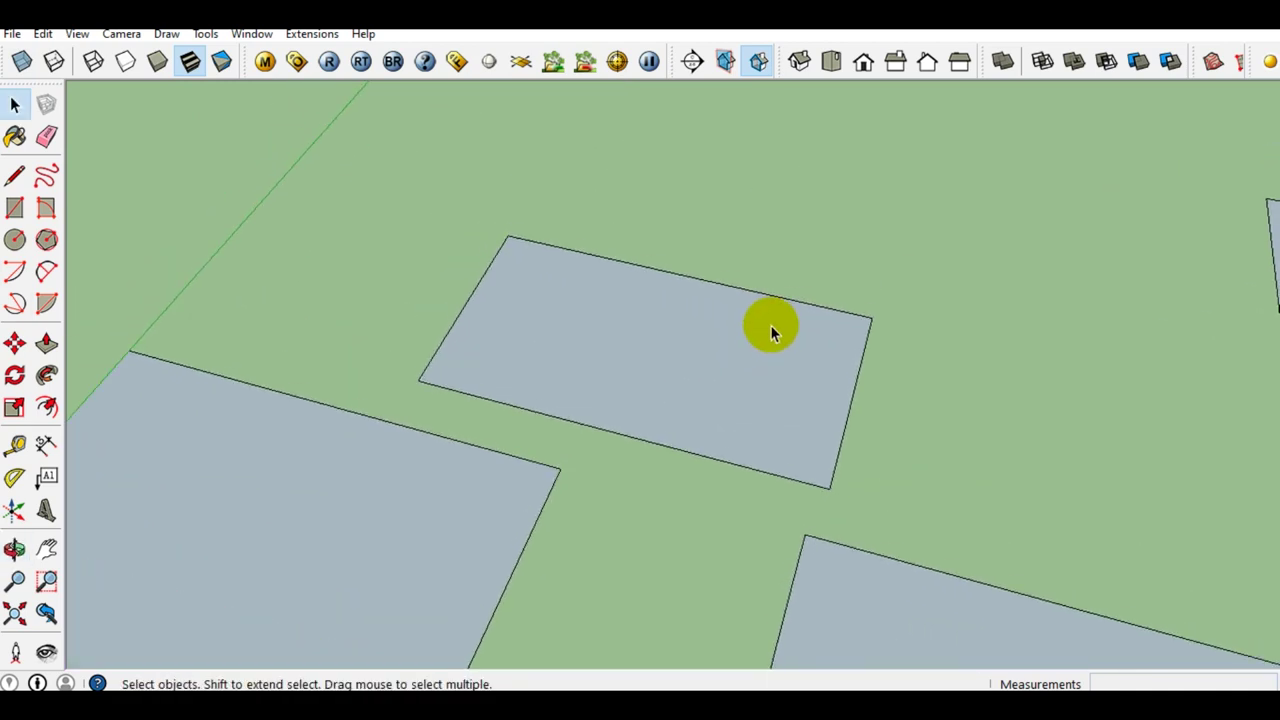
{"action": "scroll", "coordinate": [766, 329], "scroll_direction": "down", "scroll_amount": 1}
{"action": "key", "text": "l"}
{"action": "left_click", "coordinate": [845, 318]}
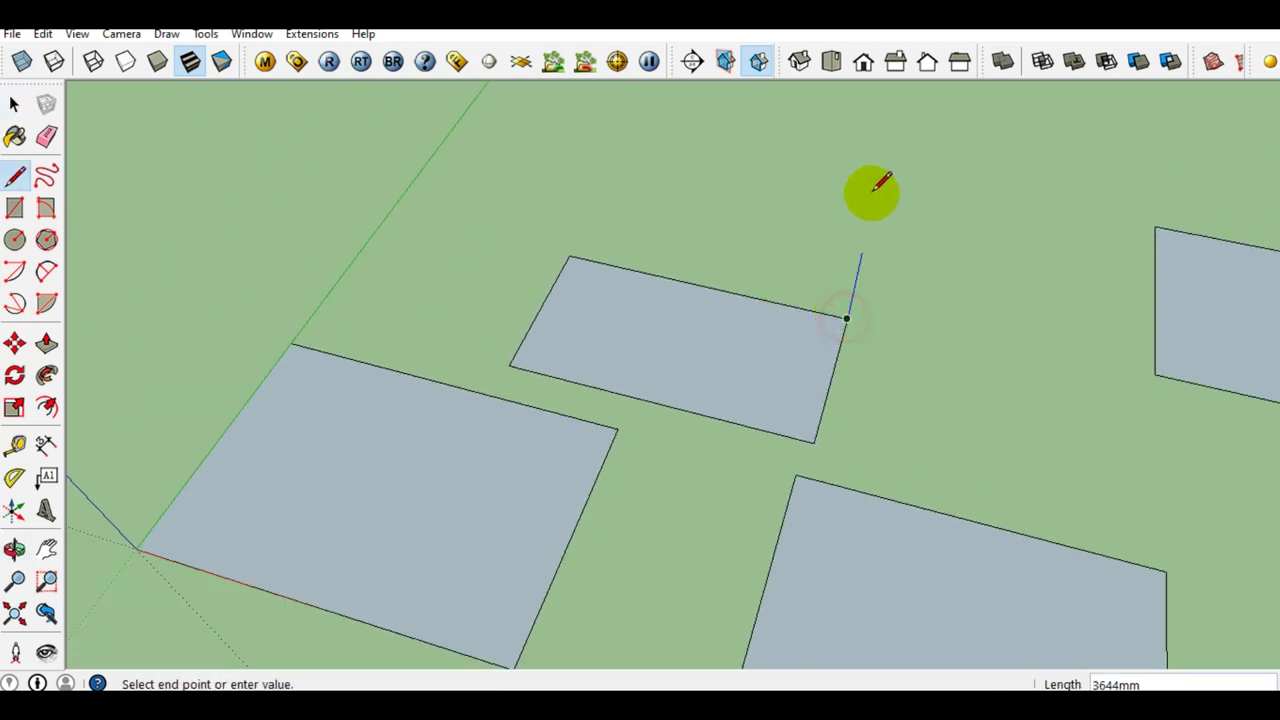
Draw vertical lines 4000 and 3500 tall from corners of the first two rectangles.
{"action": "middle_click_drag", "start_coordinate": [851, 186], "coordinate": [878, 185]}
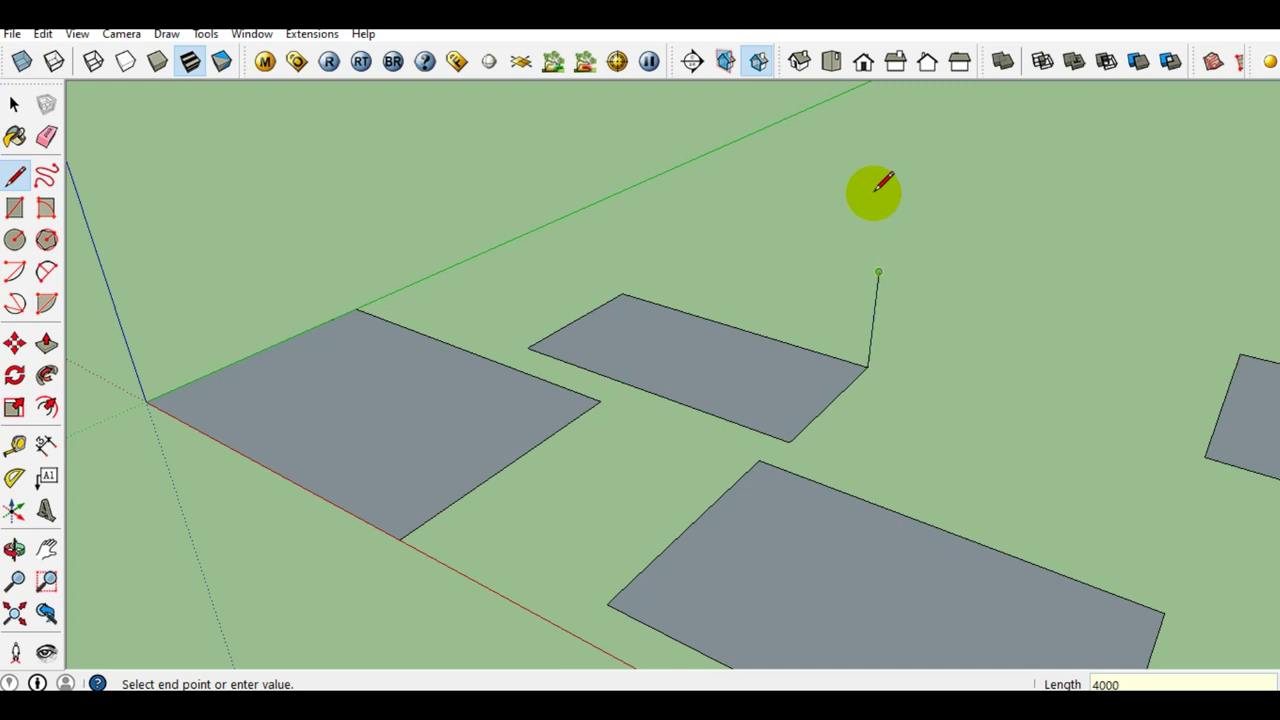
{"action": "key", "text": "space"}
{"action": "scroll", "coordinate": [835, 320], "scroll_direction": "down", "scroll_amount": 3}
{"action": "scroll", "coordinate": [930, 505], "scroll_direction": "up", "scroll_amount": 2}
{"action": "left_click", "coordinate": [950, 518]}
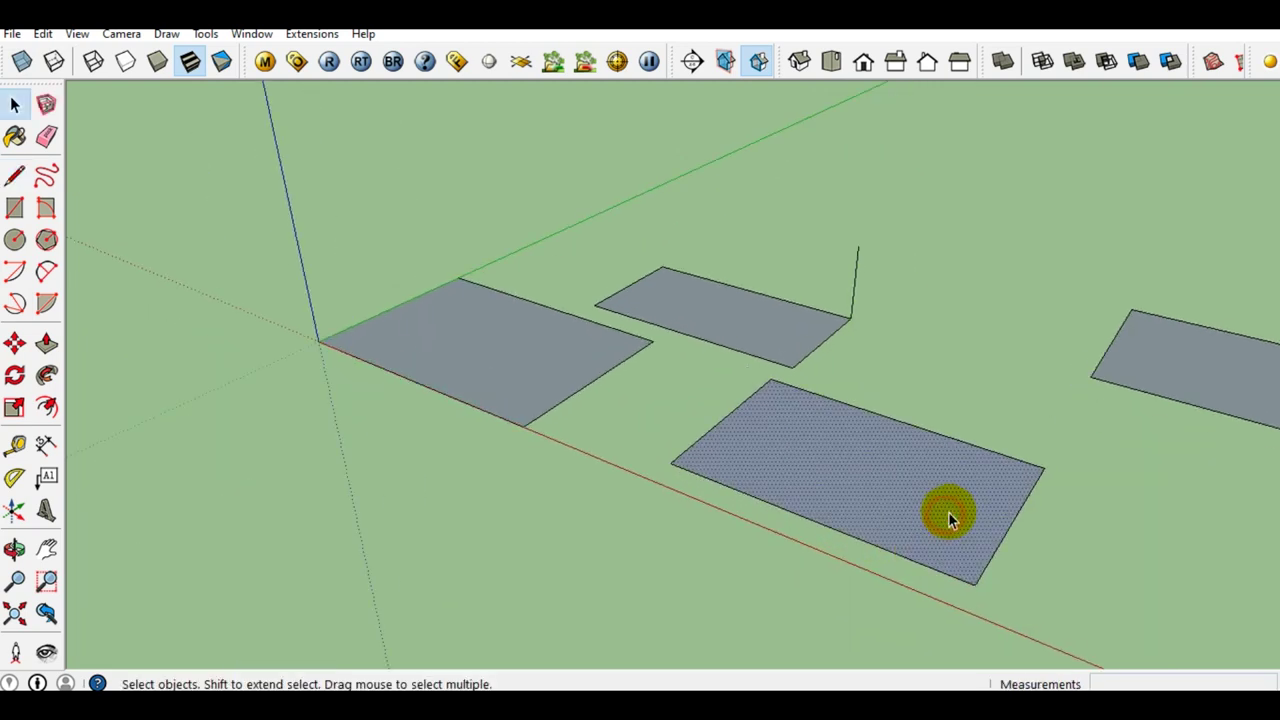
{"action": "scroll", "coordinate": [950, 515], "scroll_direction": "up", "scroll_amount": 2}
{"action": "key", "text": "l"}
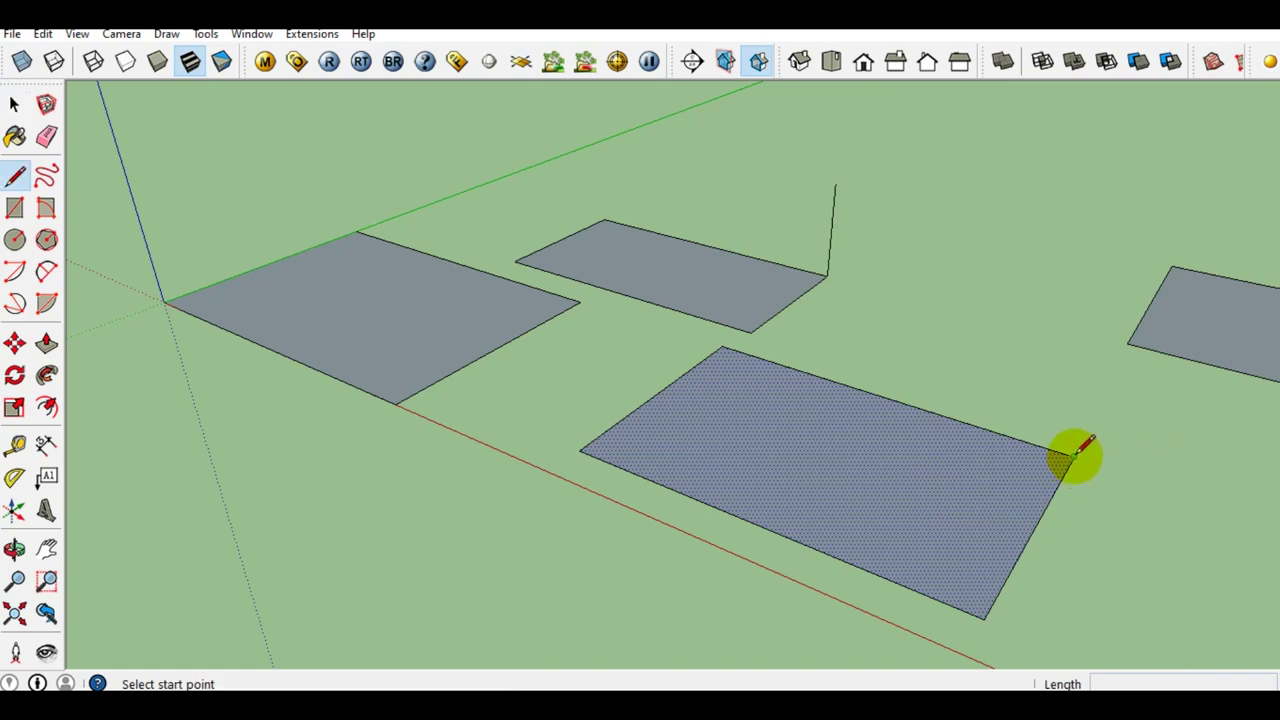
{"action": "left_click", "coordinate": [1073, 455]}
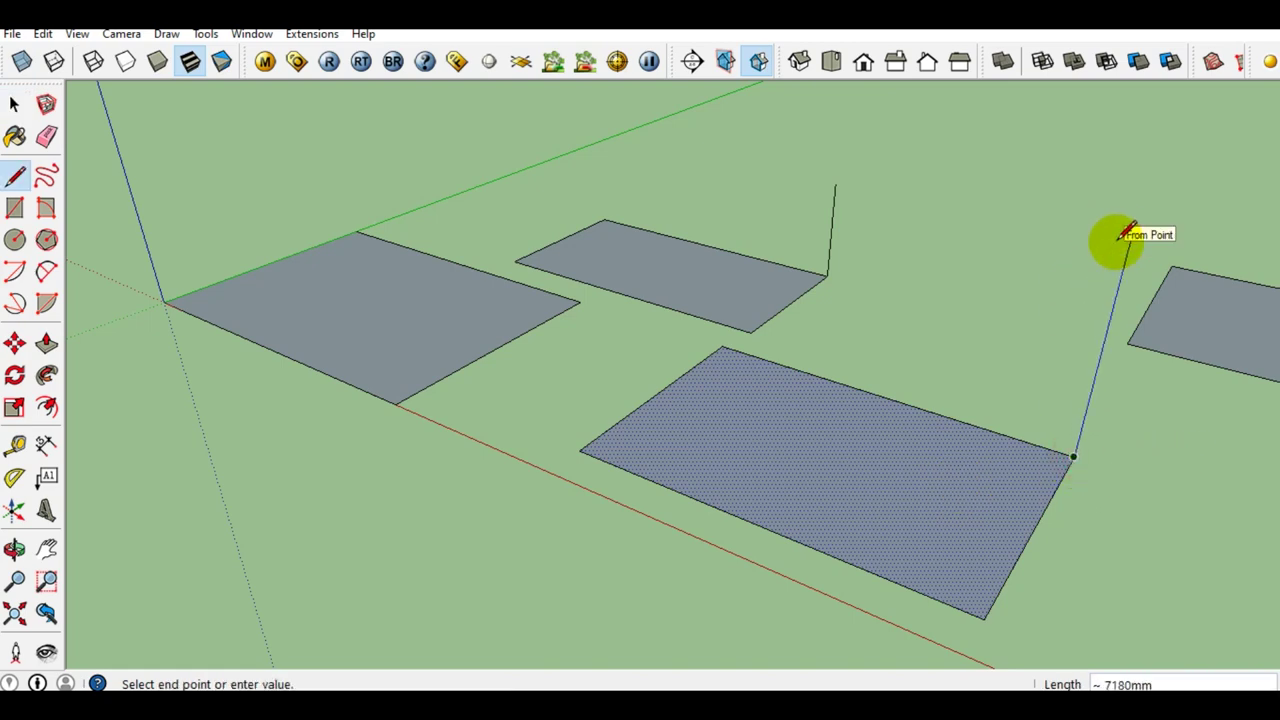
{"action": "middle_click_drag", "start_coordinate": [1125, 215], "coordinate": [1014, 149]}
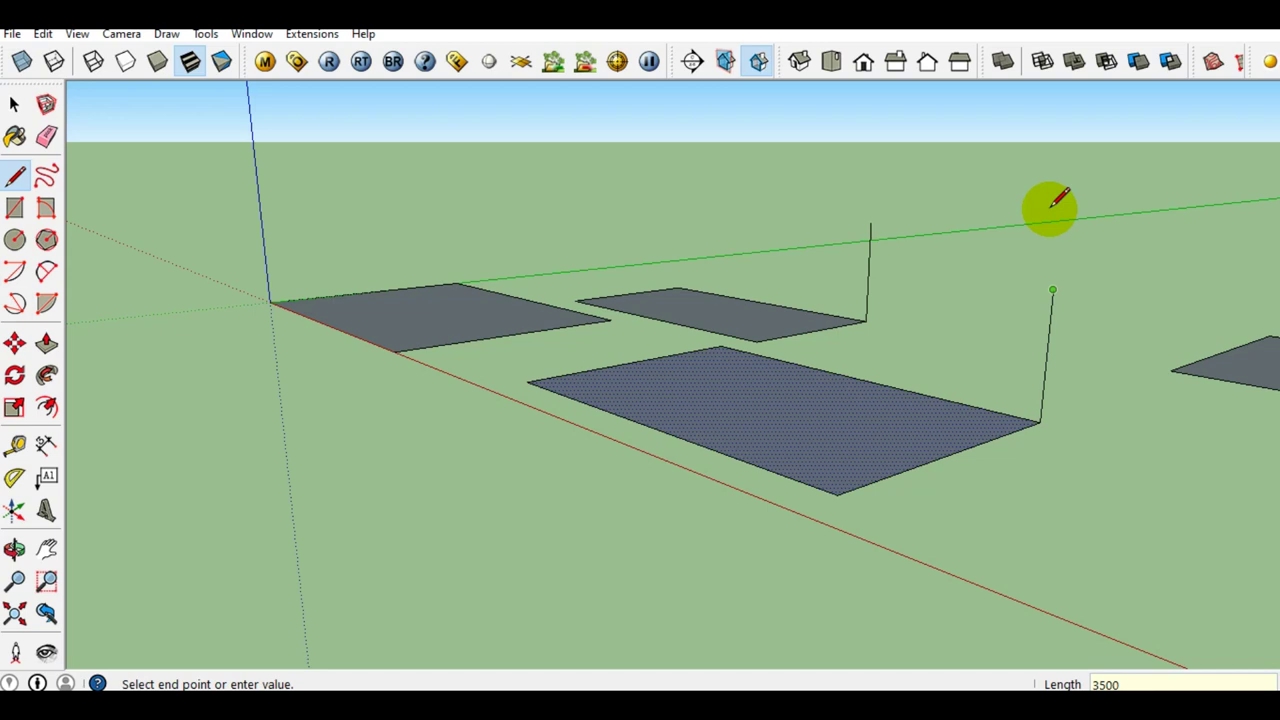
{"action": "scroll", "coordinate": [914, 391], "scroll_direction": "down", "scroll_amount": 2}
{"action": "key", "text": "space"}
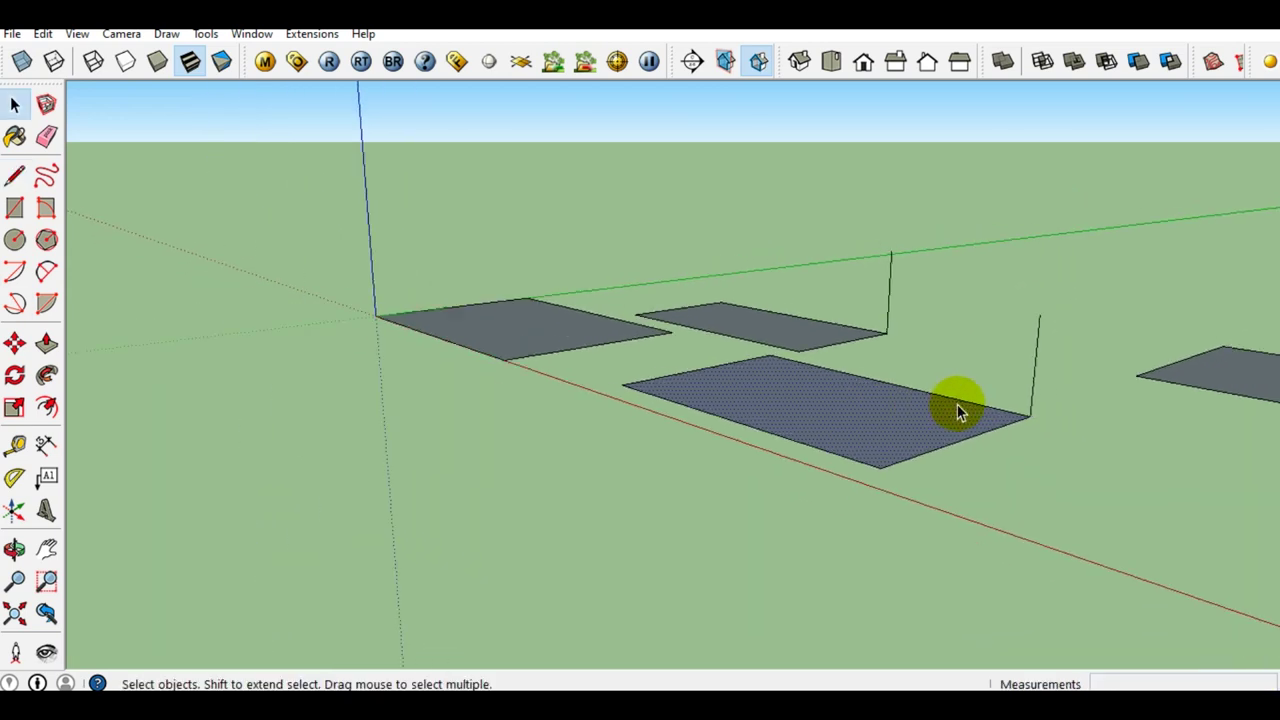
Draw a vertical line up from the right corner of the rectangle on the right.
{"action": "scroll", "coordinate": [957, 404], "scroll_direction": "down", "scroll_amount": 2}
{"action": "middle_click_drag", "start_coordinate": [1133, 387], "coordinate": [490, 413]}
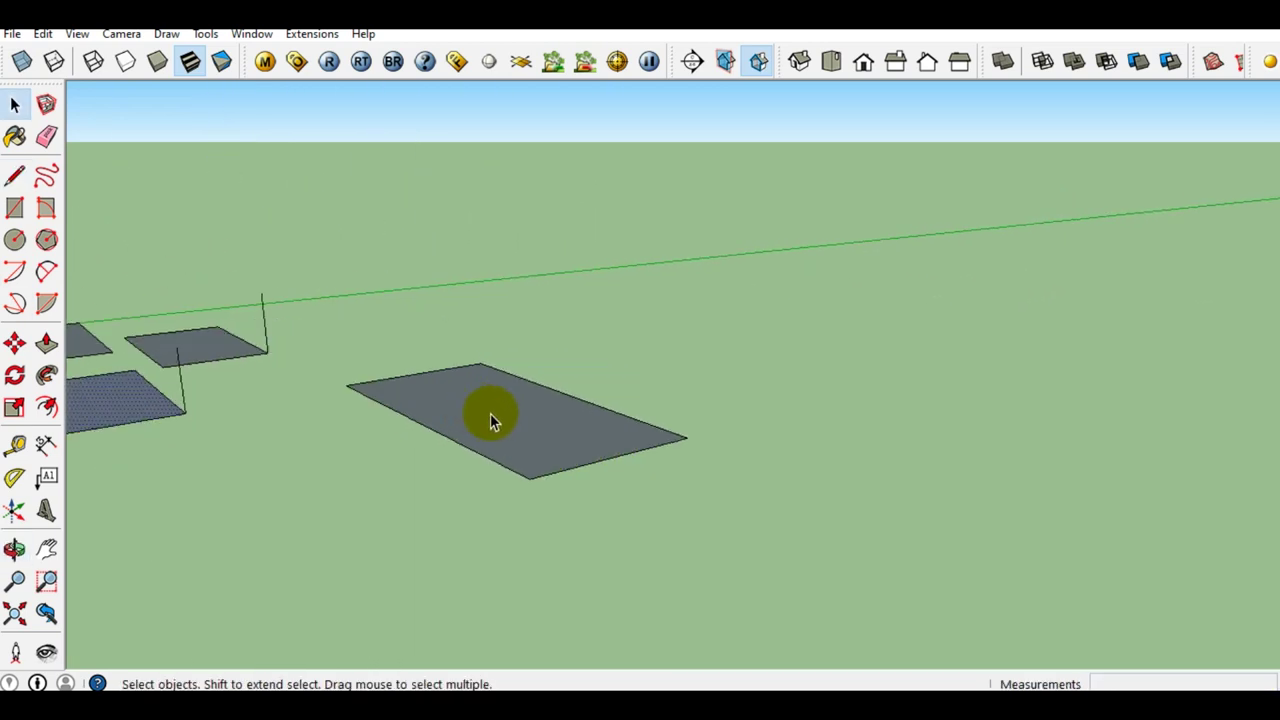
{"action": "scroll", "coordinate": [490, 413], "scroll_direction": "up", "scroll_amount": 2}
{"action": "key", "text": "l"}
{"action": "left_click", "coordinate": [815, 456]}
{"action": "type", "text": "5000"}
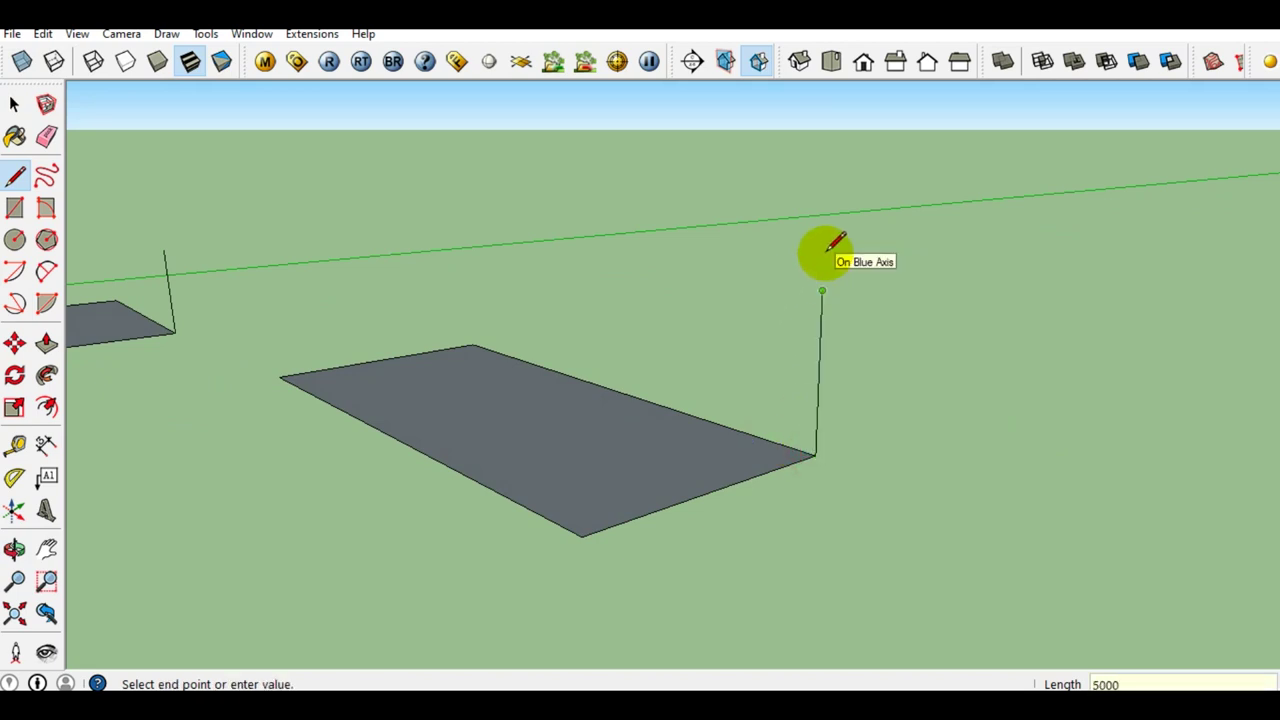
{"action": "left_click", "coordinate": [825, 254]}
{"action": "key", "text": "space"}
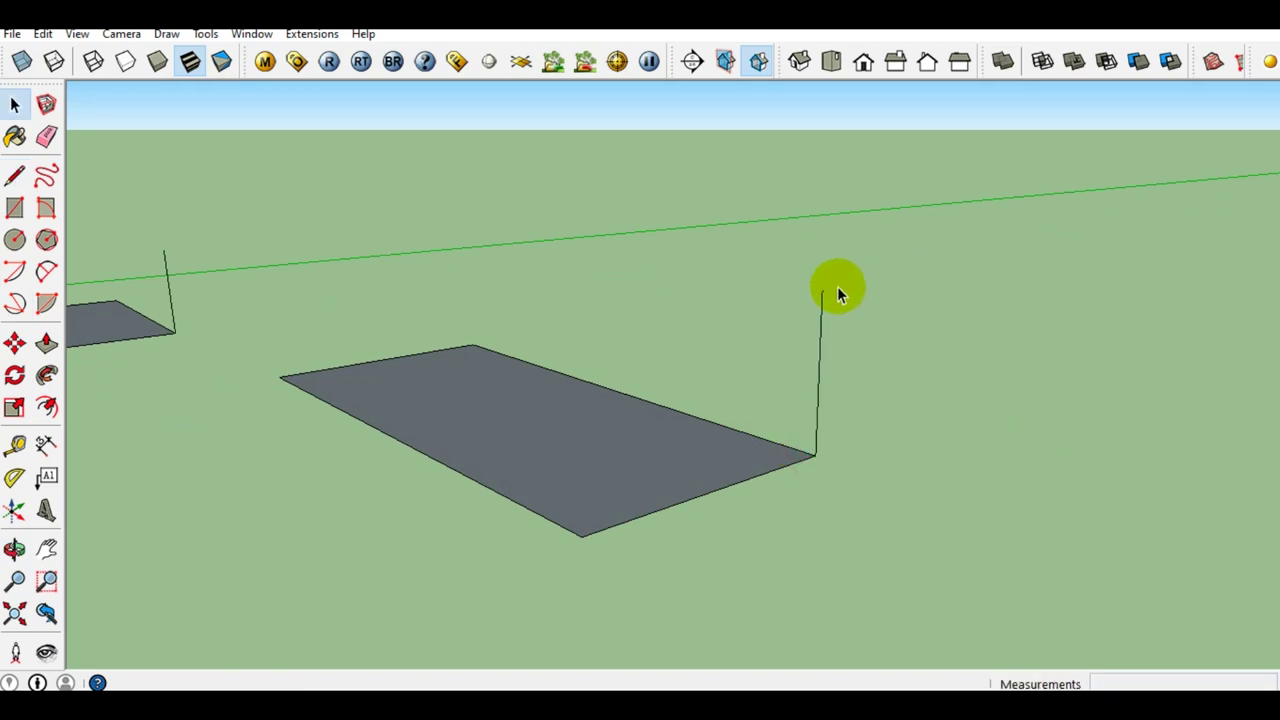
Orbit around the rectangles to bring the large first rectangle's face into view.
{"action": "mouse_move", "coordinate": [837, 286]}
{"action": "middle_mouse_down"}
{"action": "mouse_move", "coordinate": [546, 319]}
{"action": "mouse_move", "coordinate": [544, 471]}
{"action": "mouse_move", "coordinate": [803, 286]}
{"action": "middle_mouse_up"}
{"action": "scroll", "coordinate": [349, 277], "scroll_direction": "up", "scroll_amount": 2}
{"action": "mouse_move", "coordinate": [349, 277]}
{"action": "middle_mouse_down"}
{"action": "mouse_move", "coordinate": [694, 157]}
{"action": "mouse_move", "coordinate": [381, 222]}
{"action": "mouse_move", "coordinate": [371, 374]}
{"action": "mouse_move", "coordinate": [389, 357]}
{"action": "mouse_move", "coordinate": [394, 280]}
{"action": "mouse_move", "coordinate": [390, 290]}
{"action": "mouse_move", "coordinate": [520, 286]}
{"action": "middle_mouse_up"}
{"action": "scroll", "coordinate": [519, 278], "scroll_direction": "up", "scroll_amount": 2}
{"action": "scroll", "coordinate": [518, 270], "scroll_direction": "down", "scroll_amount": 2}
{"action": "scroll", "coordinate": [516, 262], "scroll_direction": "down", "scroll_amount": 1}
{"action": "scroll", "coordinate": [271, 186], "scroll_direction": "up", "scroll_amount": 2}
{"action": "mouse_move", "coordinate": [271, 186]}
{"action": "middle_mouse_down"}
{"action": "mouse_move", "coordinate": [538, 288]}
{"action": "mouse_move", "coordinate": [558, 373]}
{"action": "middle_mouse_up"}
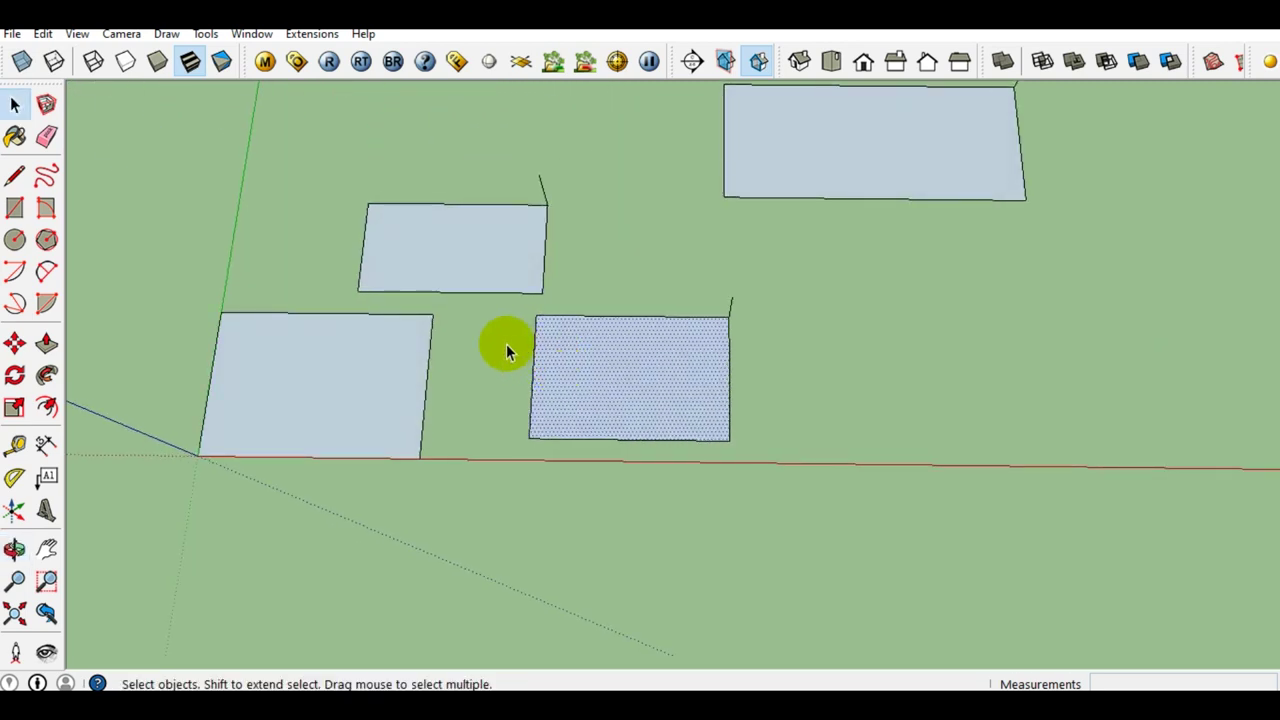
{"action": "scroll", "coordinate": [463, 300], "scroll_direction": "up", "scroll_amount": 2}
{"action": "scroll", "coordinate": [566, 354], "scroll_direction": "down", "scroll_amount": 2}
{"action": "scroll", "coordinate": [642, 431], "scroll_direction": "up", "scroll_amount": 1}
{"action": "scroll", "coordinate": [647, 432], "scroll_direction": "up", "scroll_amount": 2}
{"action": "mouse_move", "coordinate": [647, 432]}
{"action": "middle_mouse_down"}
{"action": "mouse_move", "coordinate": [630, 313]}
{"action": "mouse_move", "coordinate": [599, 305]}
{"action": "middle_mouse_up"}
{"action": "scroll", "coordinate": [418, 358], "scroll_direction": "up", "scroll_amount": 2}
{"action": "middle_click_drag", "start_coordinate": [420, 426], "coordinate": [714, 331]}
{"action": "scroll", "coordinate": [503, 366], "scroll_direction": "up", "scroll_amount": 2}
{"action": "middle_click_drag", "start_coordinate": [503, 366], "coordinate": [449, 429]}
{"action": "key", "text": "l"}
{"action": "scroll", "coordinate": [448, 460], "scroll_direction": "up", "scroll_amount": 2}
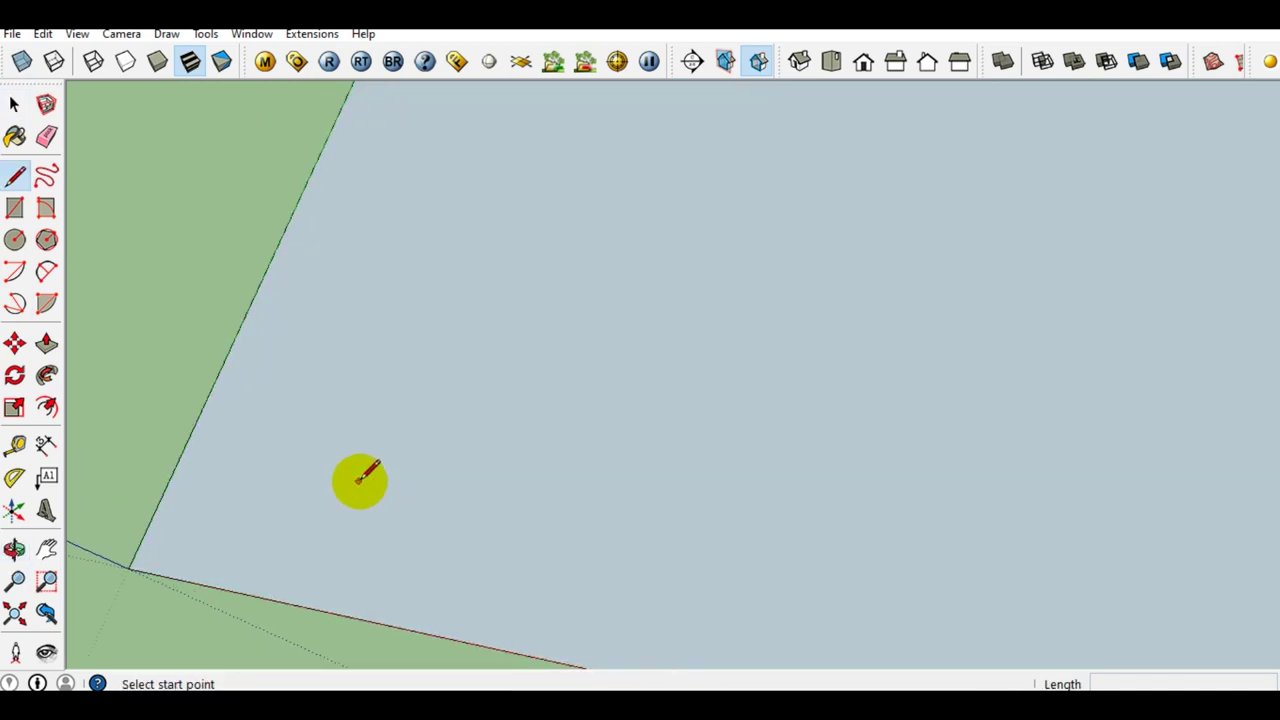
Draw a short line on the large rectangle, then a 1200 by 200 rectangle from its end.
{"action": "left_click", "coordinate": [358, 481]}
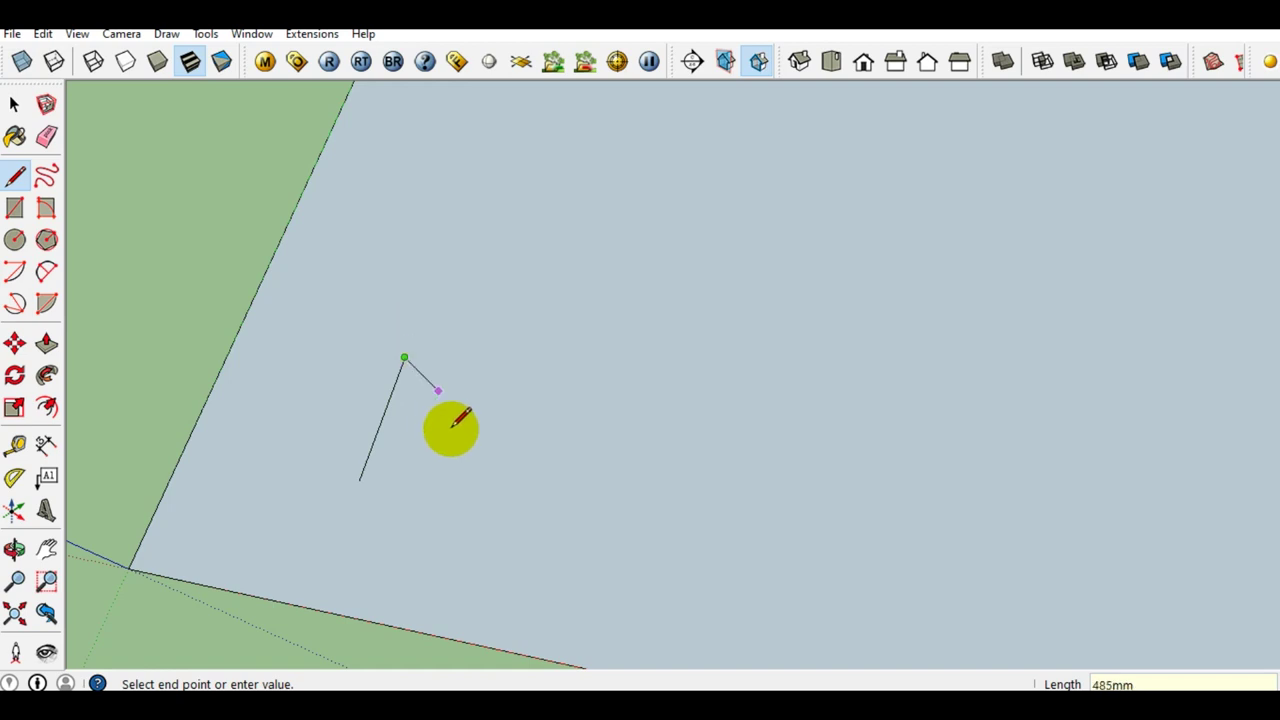
{"action": "scroll", "coordinate": [432, 350], "scroll_direction": "up", "scroll_amount": 3}
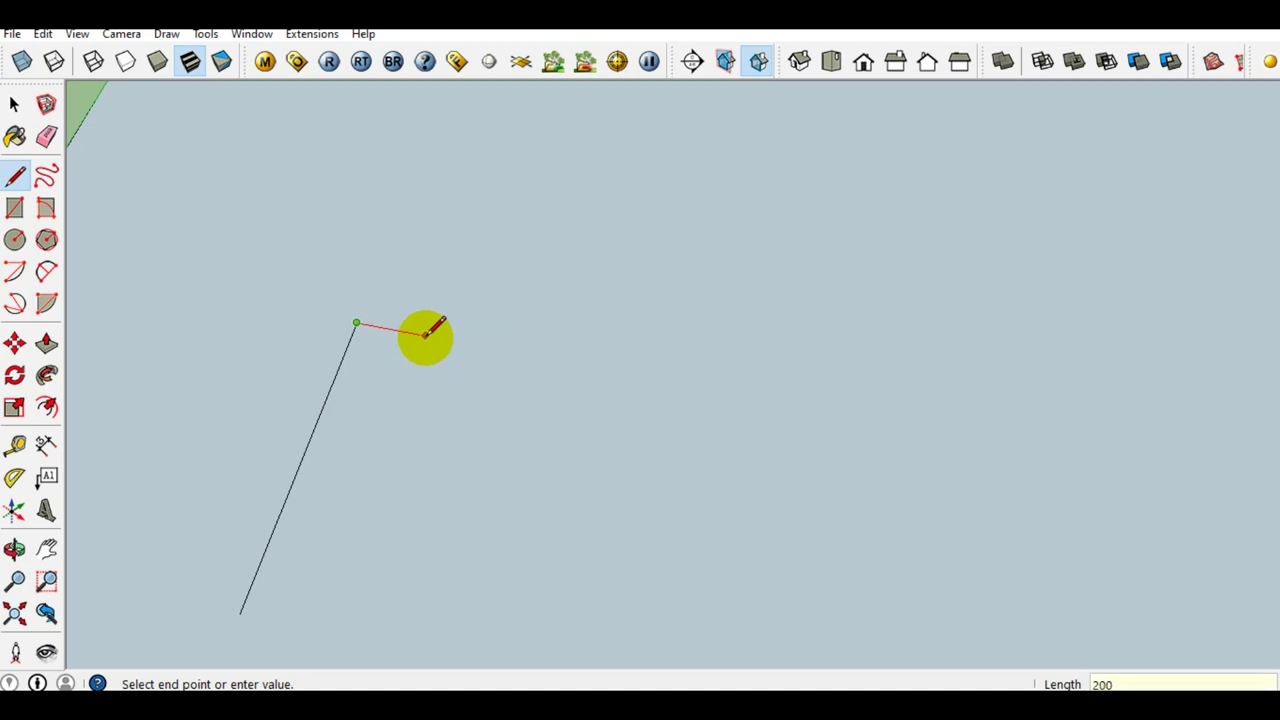
{"action": "key", "text": "space"}
{"action": "key", "text": "r"}
{"action": "scroll", "coordinate": [404, 400], "scroll_direction": "up", "scroll_amount": 1}
{"action": "scroll", "coordinate": [411, 200], "scroll_direction": "down", "scroll_amount": 1}
{"action": "key", "text": "space"}
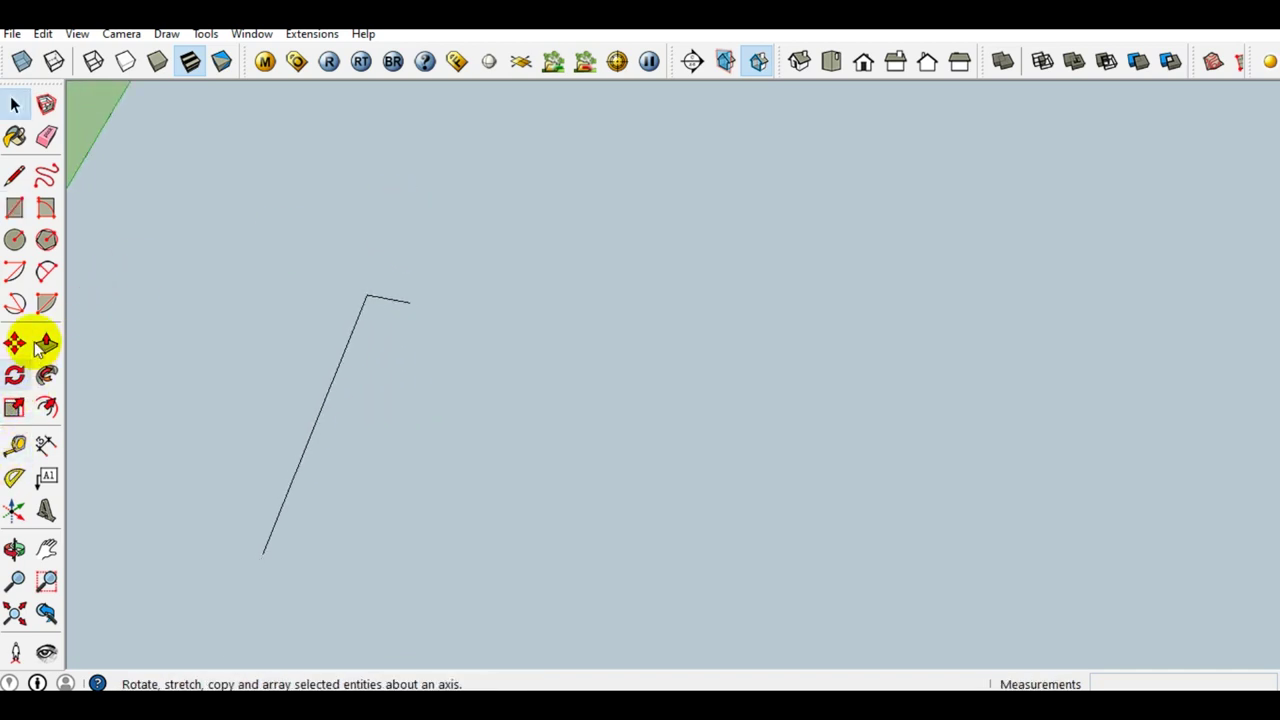
{"action": "left_click", "coordinate": [17, 209]}
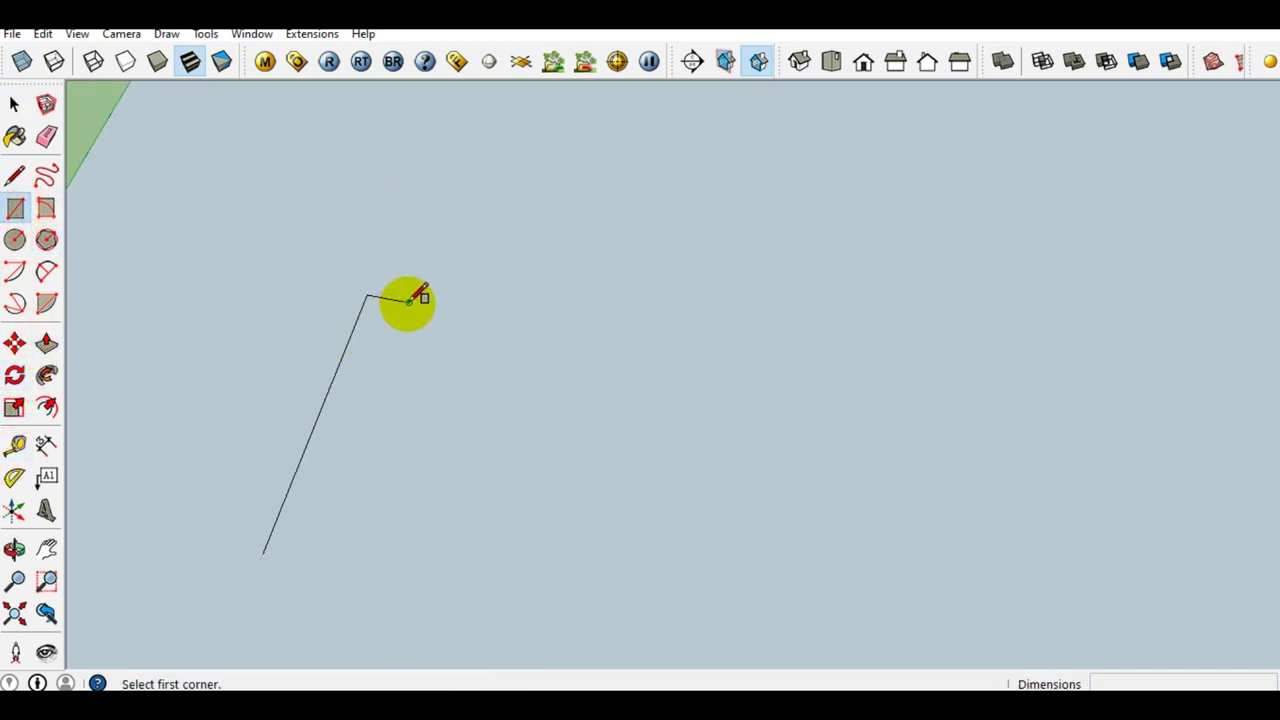
{"action": "left_click", "coordinate": [409, 302]}
{"action": "left_click", "coordinate": [268, 546]}
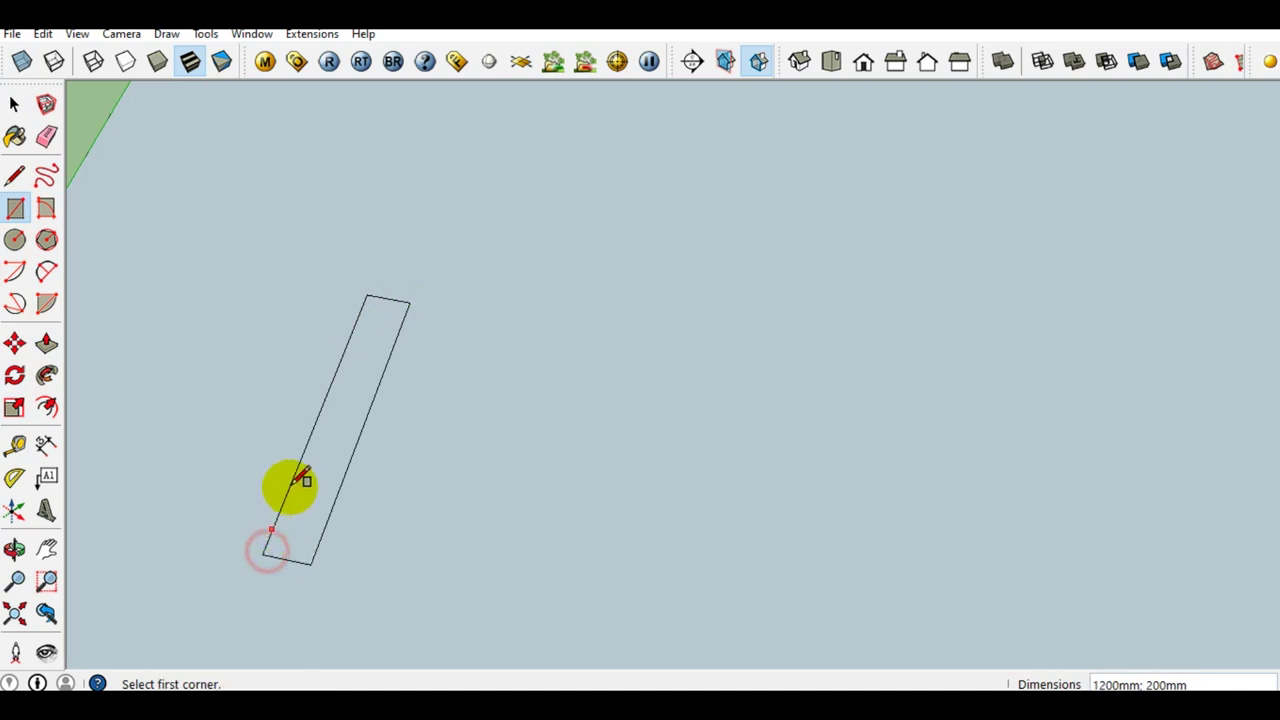
{"action": "key", "text": "space"}
Make the narrow rectangle face a group via Make Group.
{"action": "scroll", "coordinate": [272, 483], "scroll_direction": "down", "scroll_amount": 2}
{"action": "mouse_move", "coordinate": [272, 483]}
{"action": "middle_mouse_down"}
{"action": "mouse_move", "coordinate": [931, 261]}
{"action": "mouse_move", "coordinate": [640, 431]}
{"action": "mouse_move", "coordinate": [874, 409]}
{"action": "middle_mouse_up"}
{"action": "scroll", "coordinate": [850, 390], "scroll_direction": "up", "scroll_amount": 2}
{"action": "scroll", "coordinate": [815, 370], "scroll_direction": "up", "scroll_amount": 2}
{"action": "mouse_move", "coordinate": [804, 365]}
{"action": "middle_mouse_down"}
{"action": "mouse_move", "coordinate": [671, 363]}
{"action": "mouse_move", "coordinate": [743, 287]}
{"action": "mouse_move", "coordinate": [665, 303]}
{"action": "middle_mouse_up"}
{"action": "left_click", "coordinate": [666, 306]}
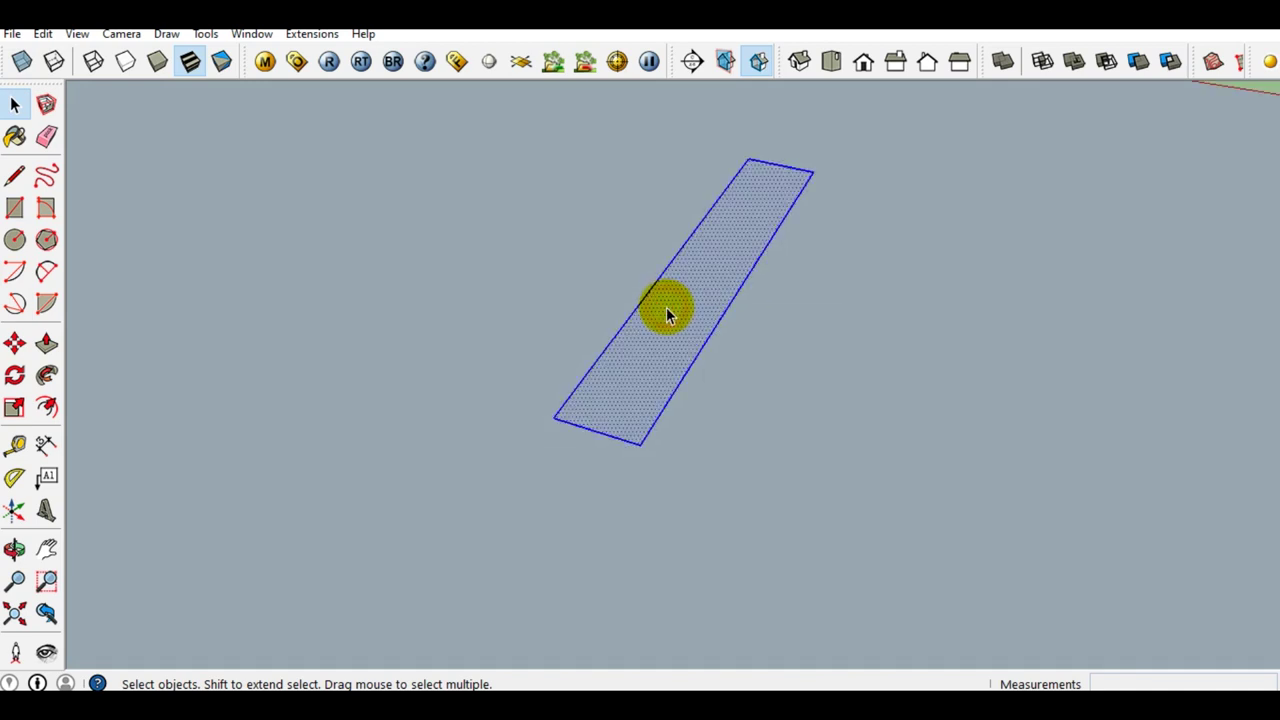
{"action": "right_click", "coordinate": [667, 307]}
{"action": "left_click", "coordinate": [765, 471]}
{"action": "right_click", "coordinate": [696, 293]}
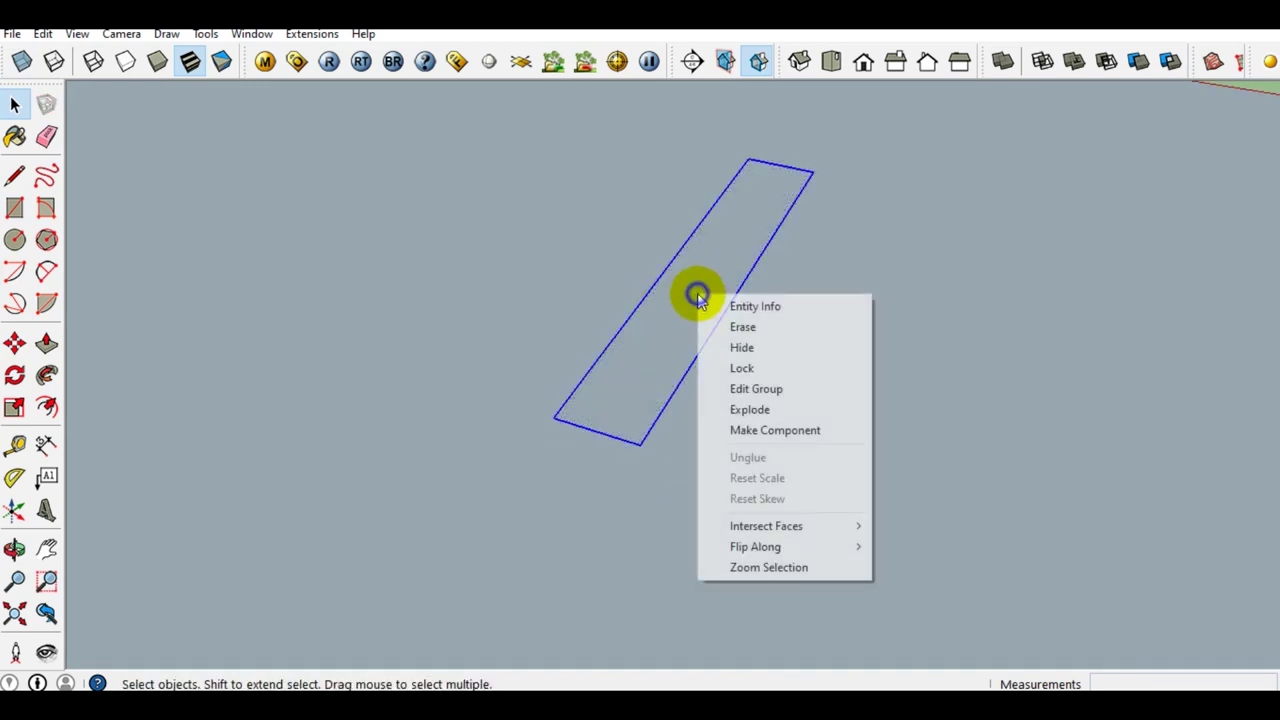
{"action": "left_click", "coordinate": [776, 431]}
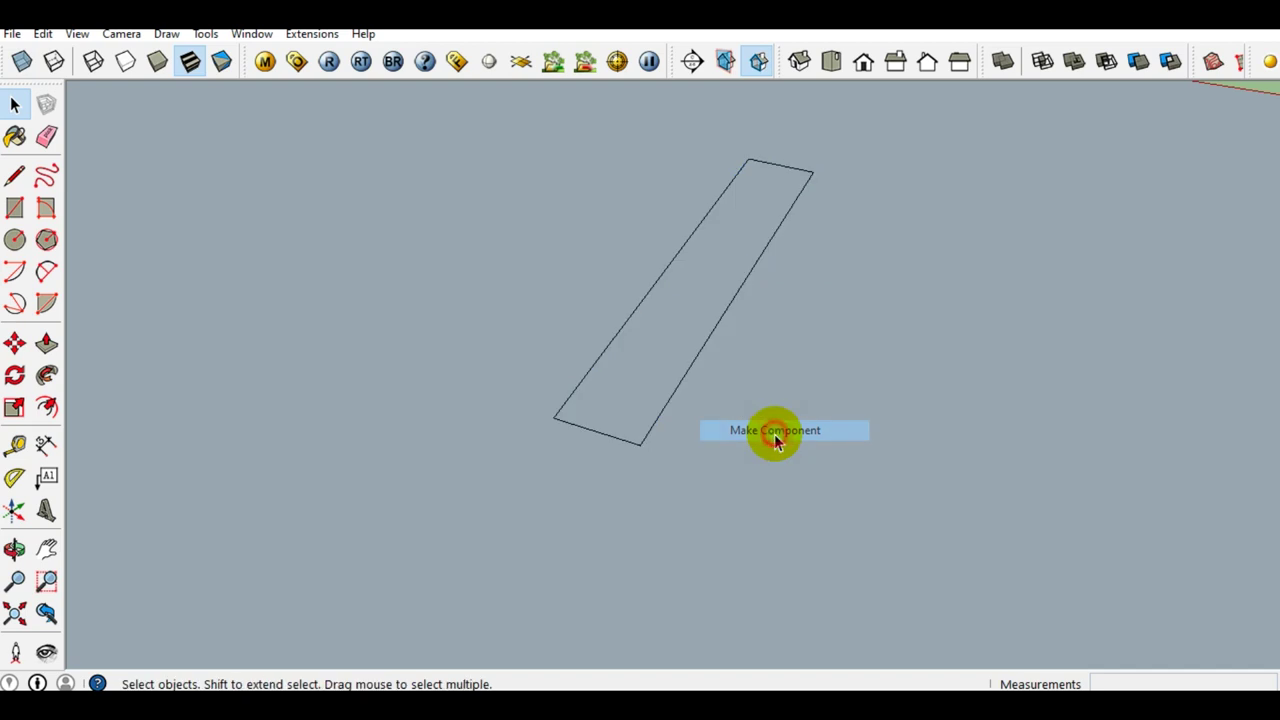
{"action": "left_click", "coordinate": [655, 343]}
{"action": "mouse_move", "coordinate": [651, 343]}
{"action": "middle_mouse_down"}
{"action": "mouse_move", "coordinate": [614, 363]}
{"action": "mouse_move", "coordinate": [820, 380]}
{"action": "mouse_move", "coordinate": [754, 368]}
{"action": "middle_mouse_up"}
Paint the large ground face with Translucent_Glass_Gray from the Translucent collection.
{"action": "key", "text": "b"}
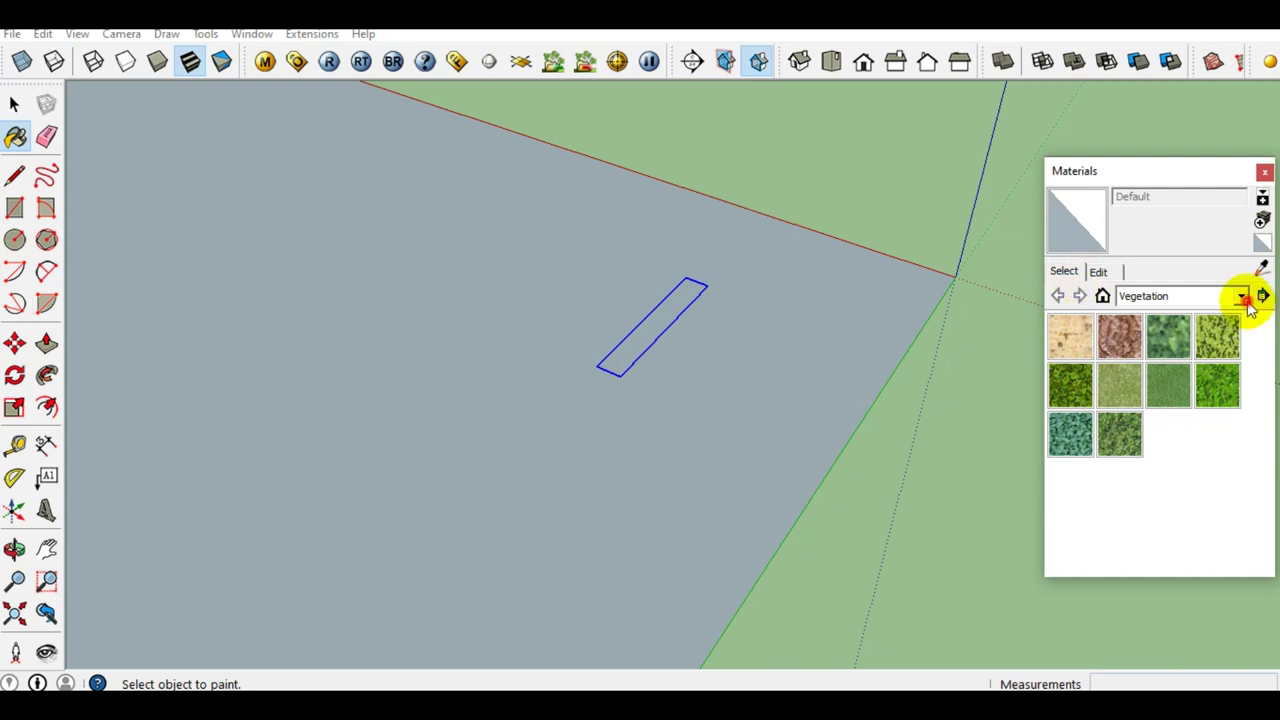
{"action": "left_click", "coordinate": [1245, 295]}
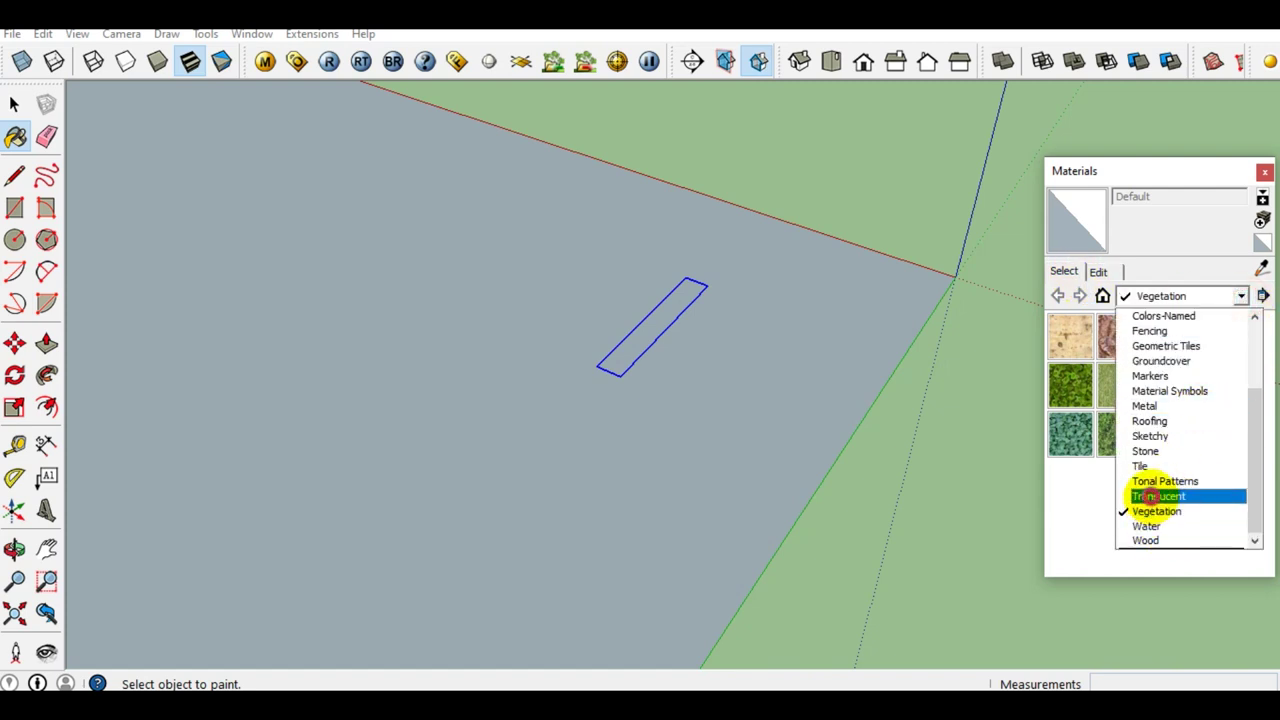
{"action": "left_click", "coordinate": [1158, 496]}
{"action": "key", "text": "space"}
{"action": "double_click", "coordinate": [766, 489]}
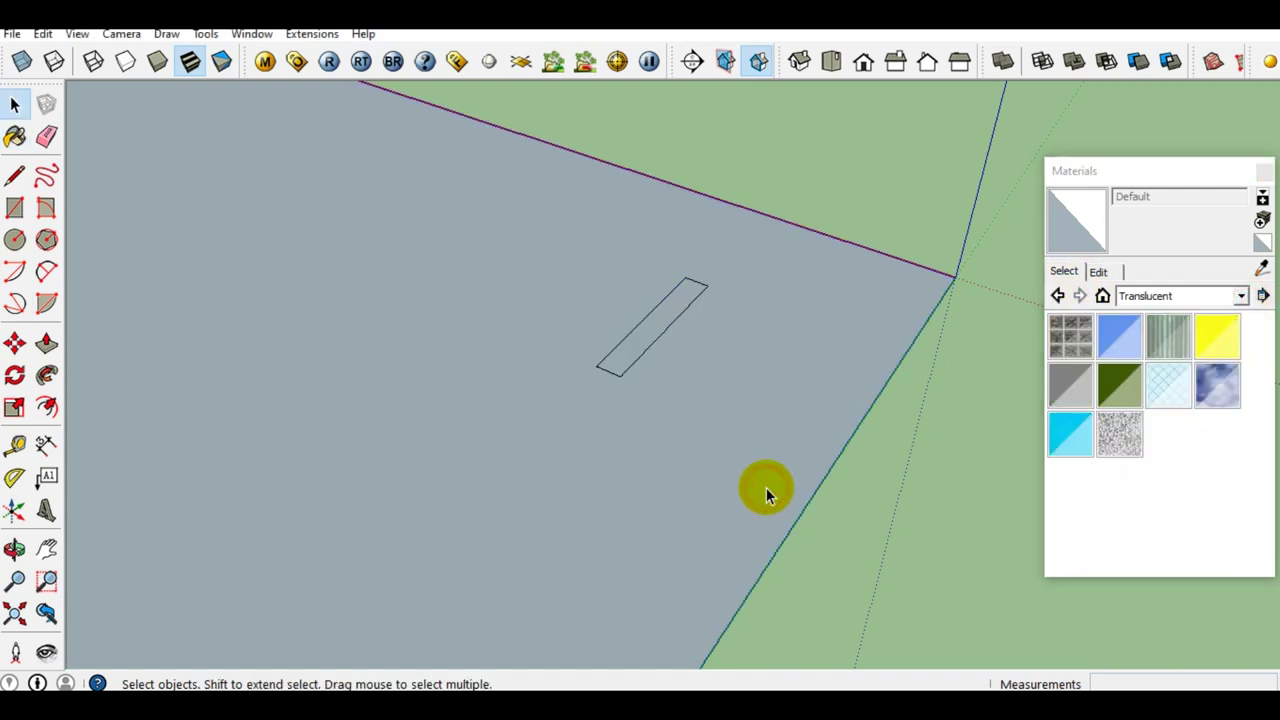
{"action": "left_click", "coordinate": [1071, 390]}
{"action": "left_click", "coordinate": [790, 400]}
{"action": "key", "text": "space"}
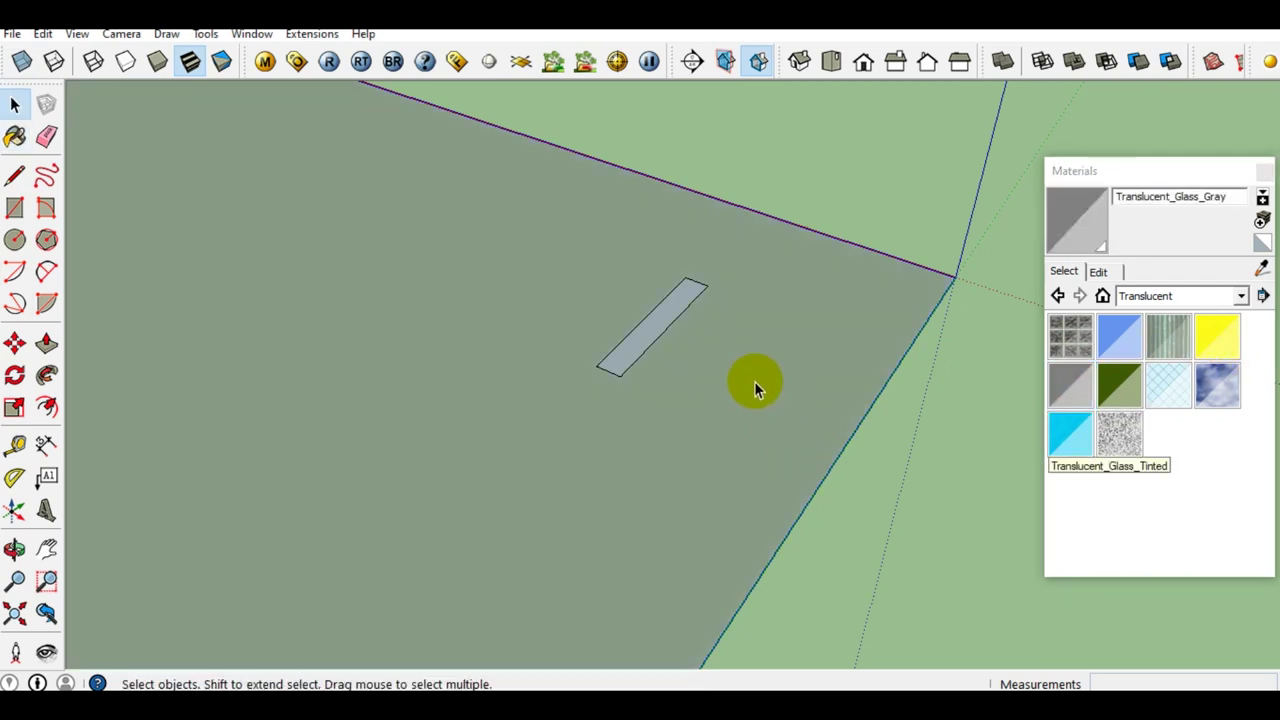
Inside the rectangle group, push/pull the face up 150 into a box.
{"action": "scroll", "coordinate": [654, 323], "scroll_direction": "up", "scroll_amount": 2}
{"action": "scroll", "coordinate": [650, 325], "scroll_direction": "up", "scroll_amount": 3}
{"action": "mouse_move", "coordinate": [650, 325]}
{"action": "middle_mouse_down"}
{"action": "mouse_move", "coordinate": [798, 278]}
{"action": "mouse_move", "coordinate": [706, 426]}
{"action": "mouse_move", "coordinate": [717, 311]}
{"action": "mouse_move", "coordinate": [774, 300]}
{"action": "mouse_move", "coordinate": [574, 428]}
{"action": "mouse_move", "coordinate": [603, 371]}
{"action": "middle_mouse_up"}
{"action": "double_click", "coordinate": [593, 440]}
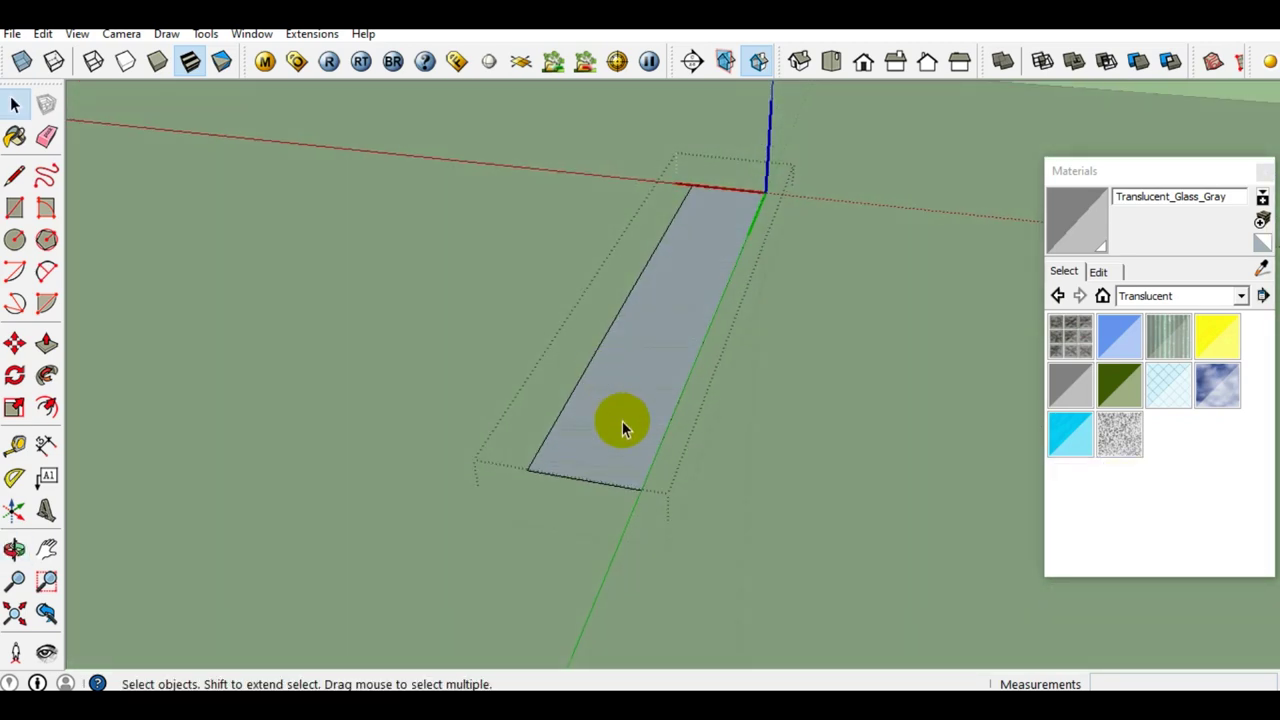
{"action": "key", "text": "p"}
{"action": "left_click", "coordinate": [628, 457]}
{"action": "mouse_move", "coordinate": [608, 380]}
{"action": "middle_mouse_down"}
{"action": "mouse_move", "coordinate": [583, 371]}
{"action": "mouse_move", "coordinate": [581, 323]}
{"action": "middle_mouse_up"}
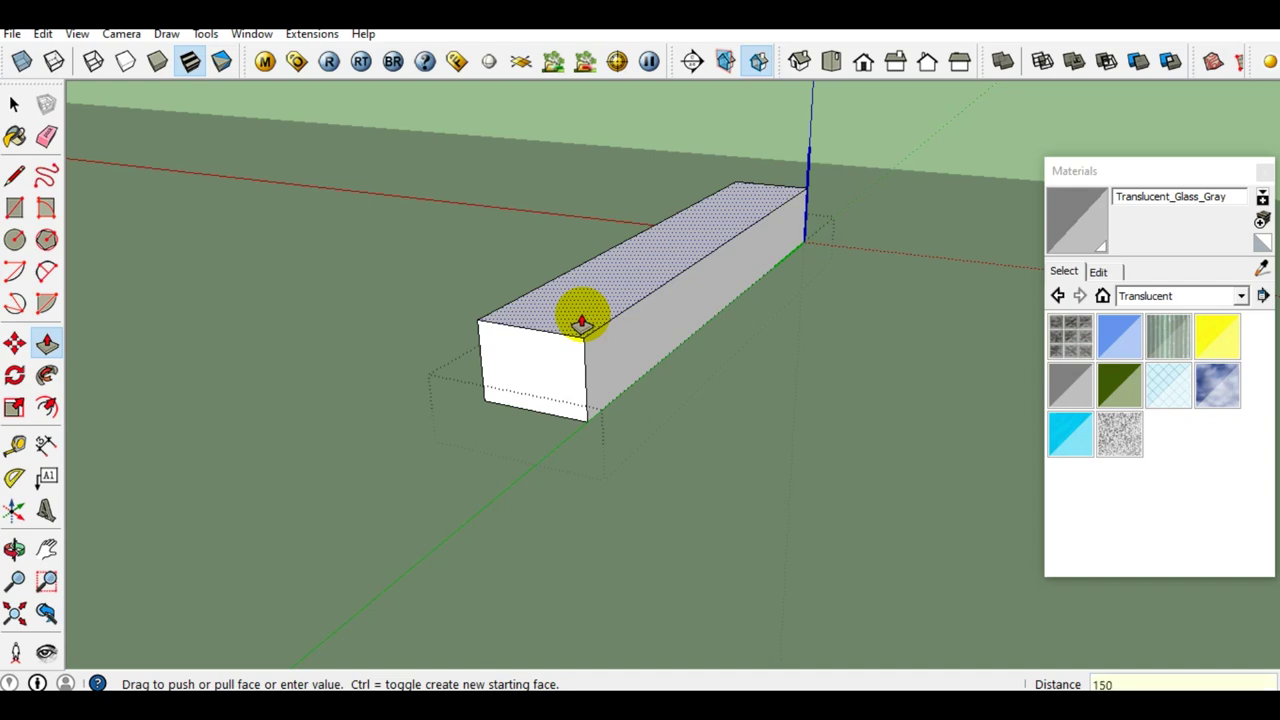
{"action": "left_click", "coordinate": [581, 323]}
{"action": "key", "text": "space"}
Select the new box with its end face in view.
{"action": "mouse_move", "coordinate": [580, 323]}
{"action": "middle_mouse_down"}
{"action": "mouse_move", "coordinate": [603, 354]}
{"action": "mouse_move", "coordinate": [600, 393]}
{"action": "mouse_move", "coordinate": [586, 374]}
{"action": "mouse_move", "coordinate": [724, 356]}
{"action": "mouse_move", "coordinate": [523, 354]}
{"action": "mouse_move", "coordinate": [649, 366]}
{"action": "middle_mouse_up"}
{"action": "left_click", "coordinate": [651, 366]}
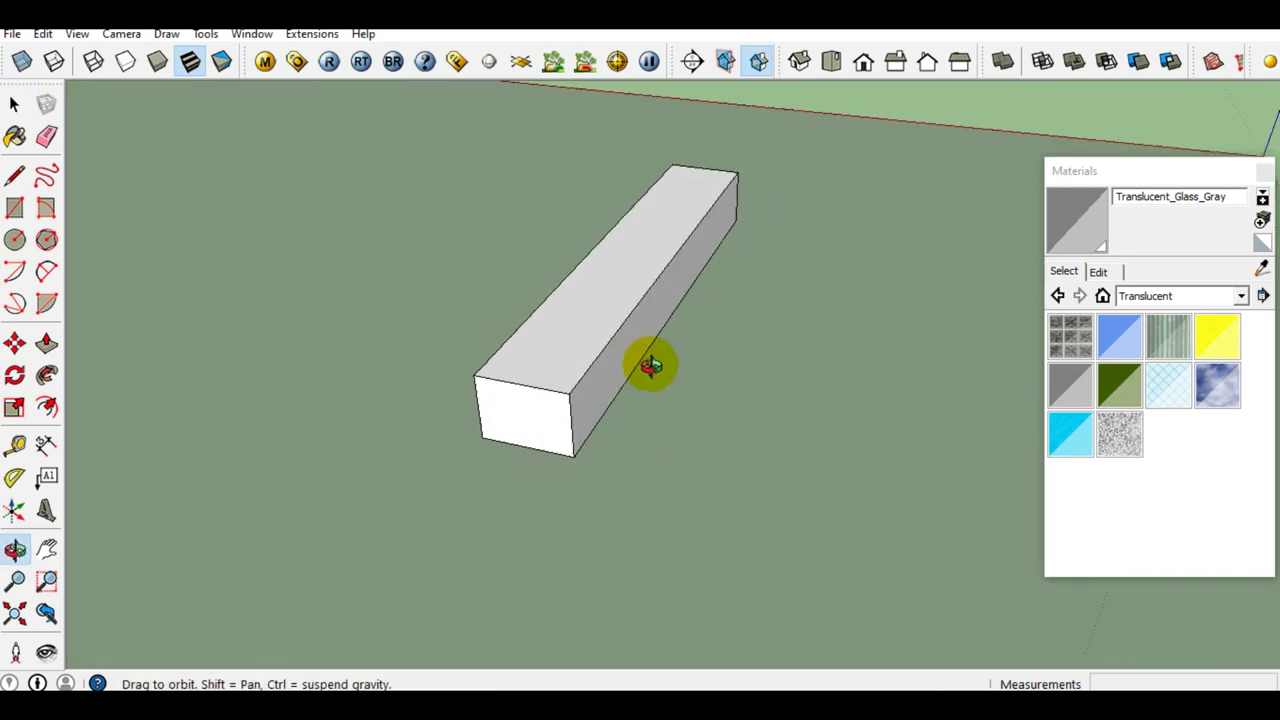
{"action": "left_click", "coordinate": [580, 380]}
{"action": "scroll", "coordinate": [563, 434], "scroll_direction": "up", "scroll_amount": 2}
{"action": "scroll", "coordinate": [575, 405], "scroll_direction": "up", "scroll_amount": 2}
{"action": "key", "text": "m"}
{"action": "mouse_move", "coordinate": [575, 405]}
{"action": "middle_mouse_down"}
{"action": "mouse_move", "coordinate": [580, 383]}
{"action": "mouse_move", "coordinate": [612, 475]}
{"action": "middle_mouse_up"}
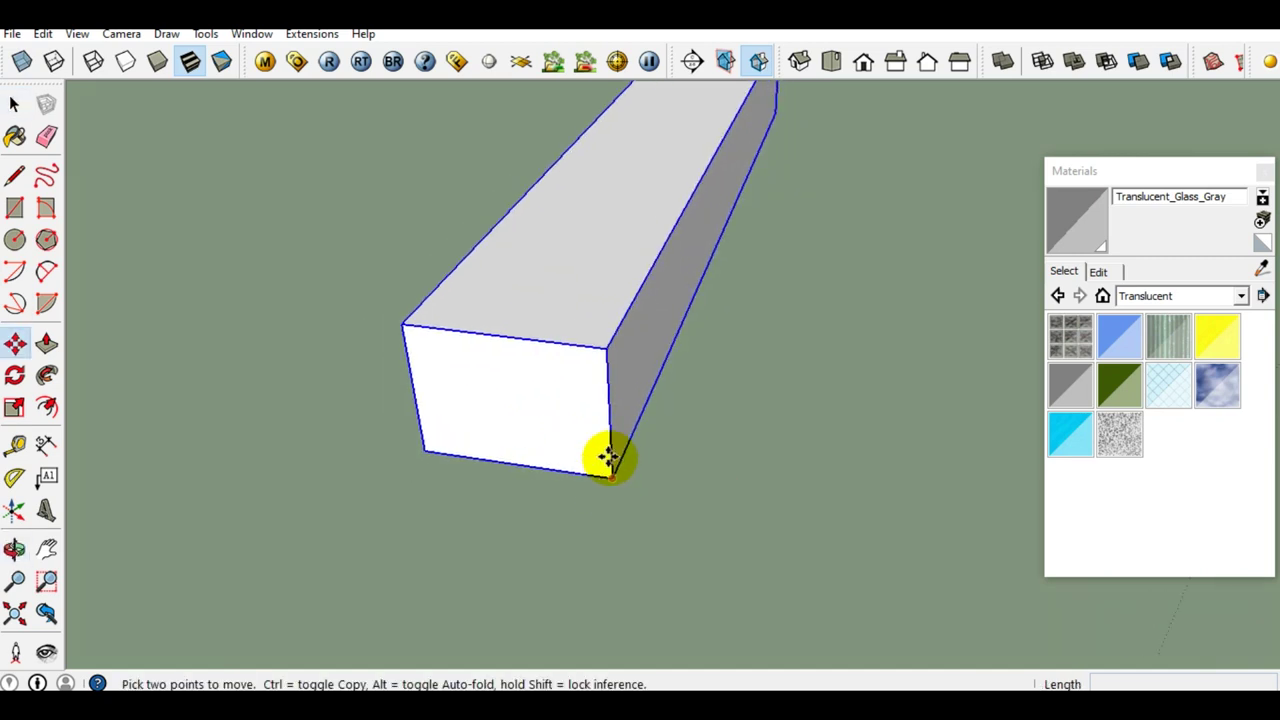
Copy the box from its bottom corner to its top corner and repeat it into a flight of steps.
{"action": "left_click", "coordinate": [602, 470]}
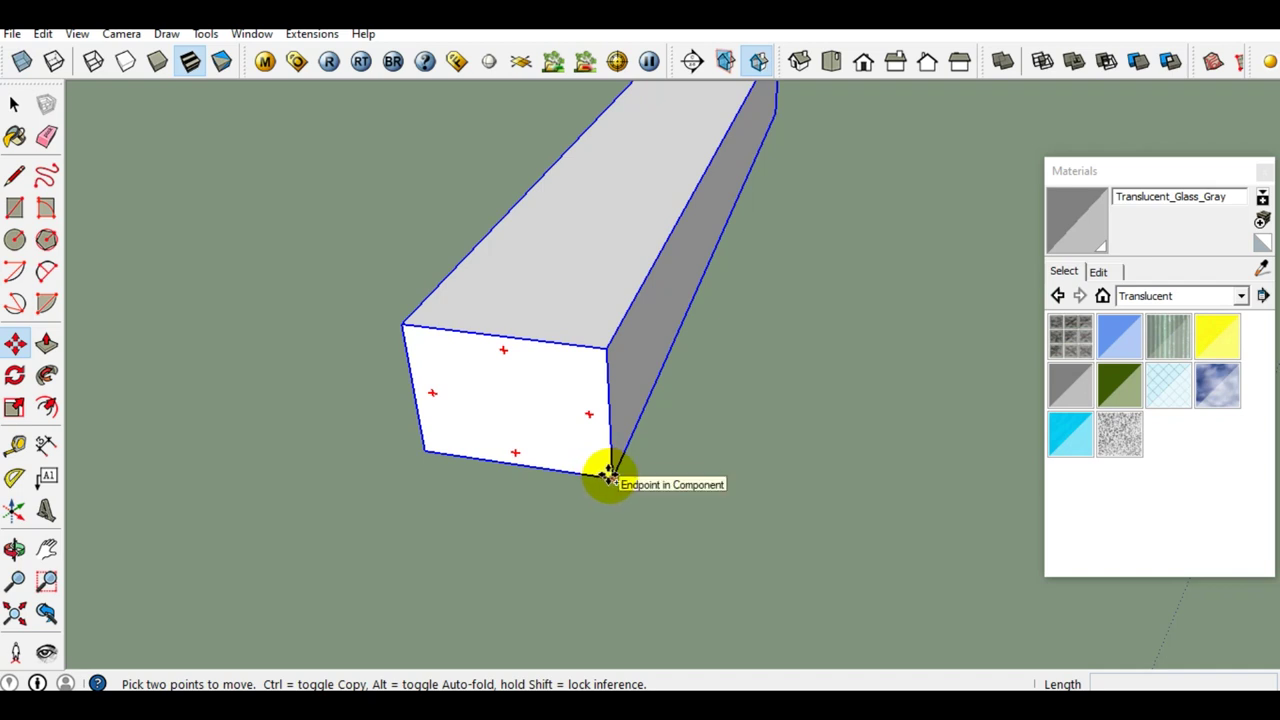
{"action": "left_click", "coordinate": [607, 471]}
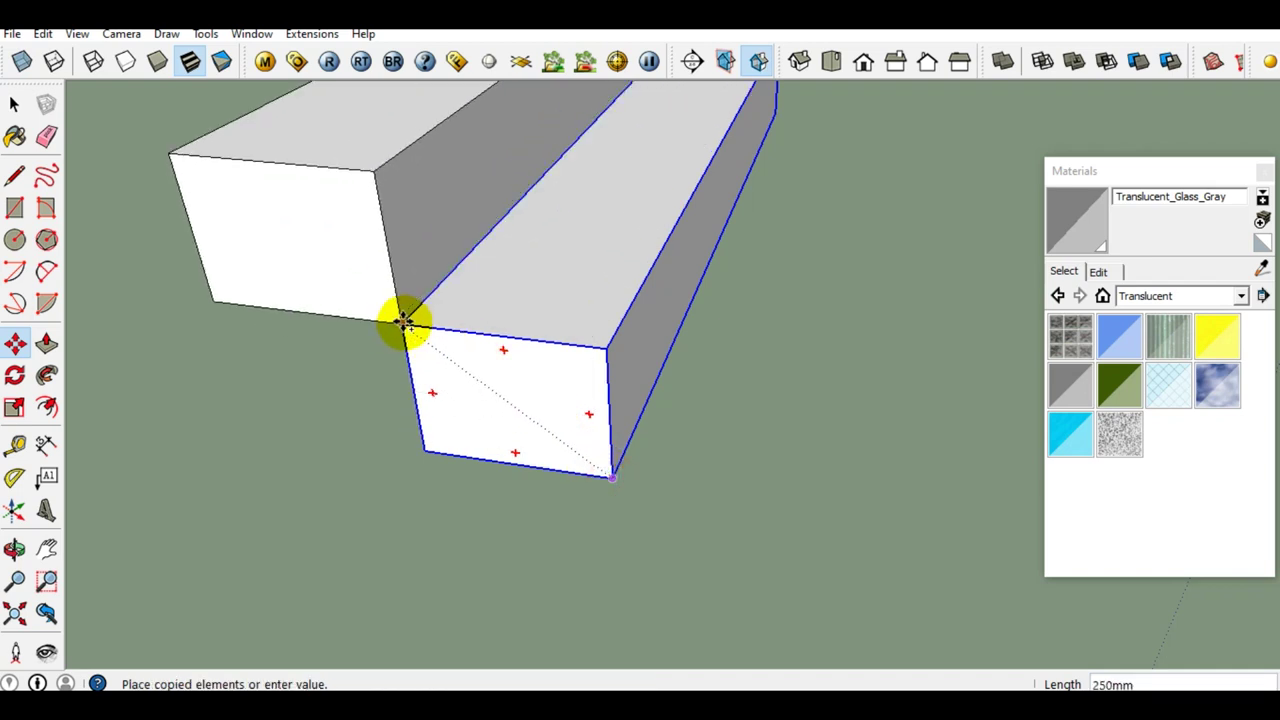
{"action": "left_click", "coordinate": [405, 322]}
{"action": "type", "text": "x7"}
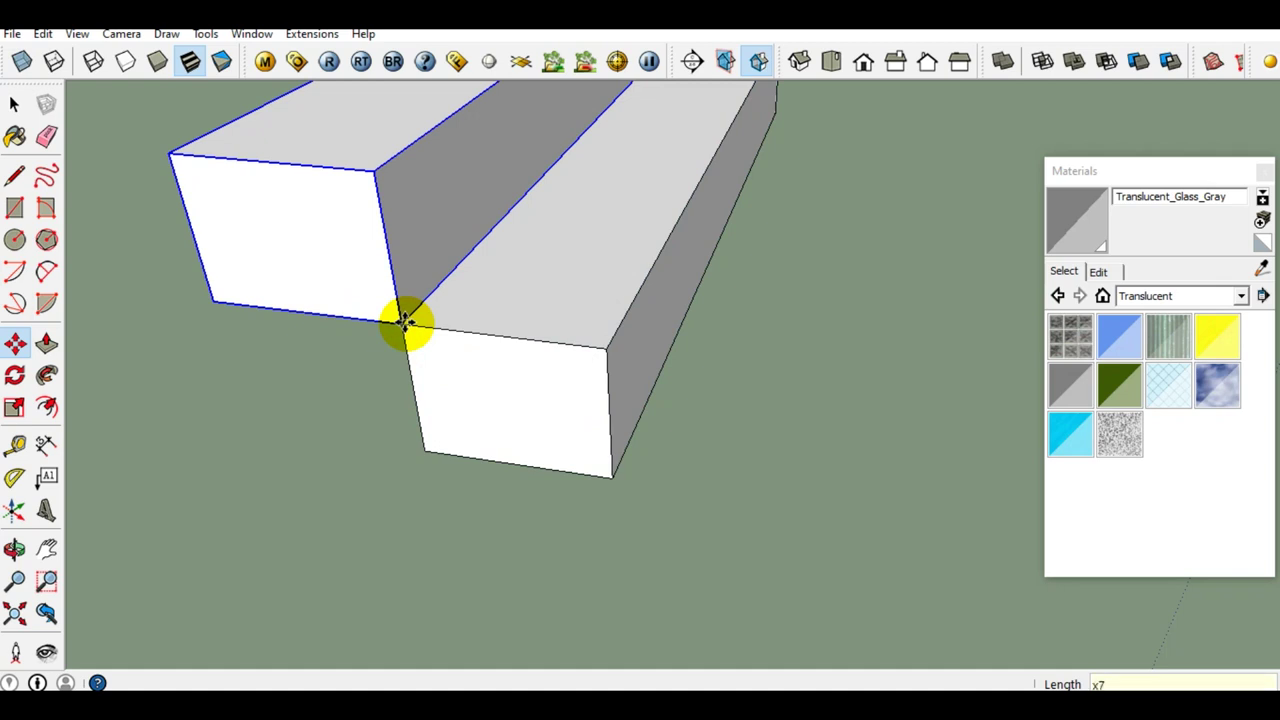
{"action": "key", "text": "Return"}
{"action": "key", "text": "space"}
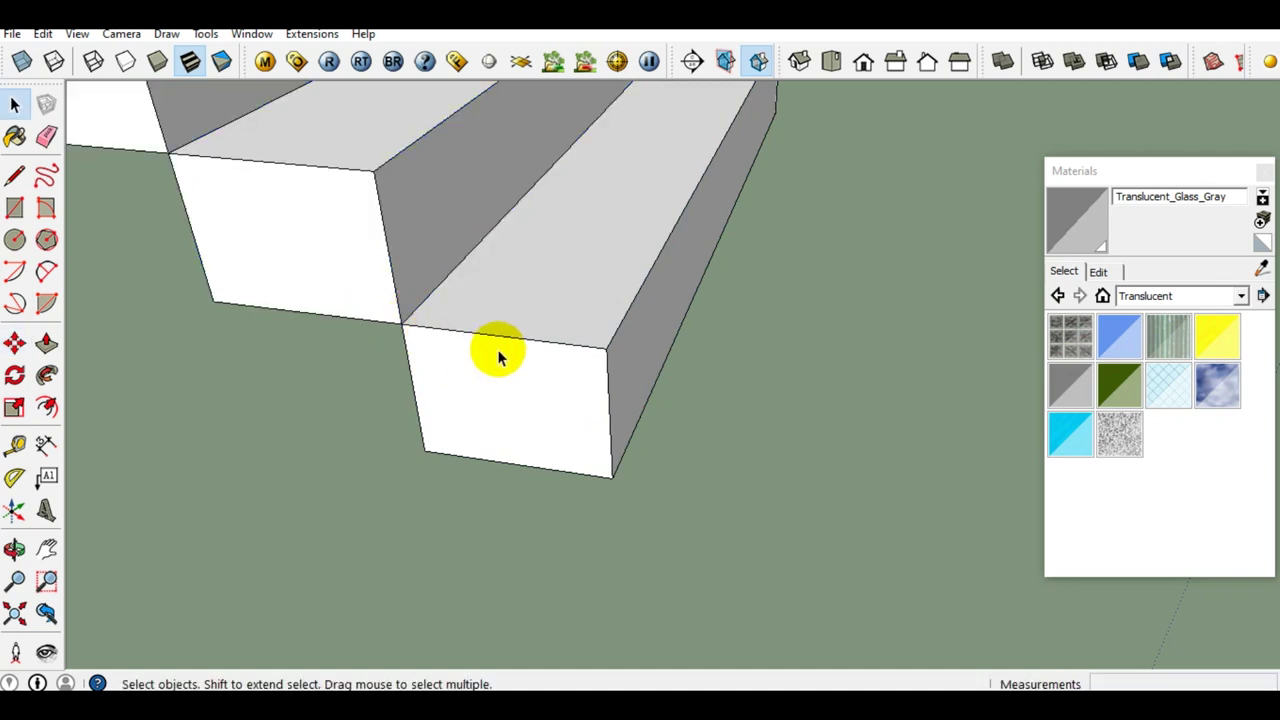
{"action": "scroll", "coordinate": [494, 354], "scroll_direction": "down", "scroll_amount": 3}
{"action": "middle_click_drag", "start_coordinate": [551, 323], "coordinate": [528, 494]}
{"action": "mouse_move", "coordinate": [528, 494]}
{"action": "left_mouse_down"}
{"action": "mouse_move", "coordinate": [271, 337]}
{"action": "mouse_move", "coordinate": [549, 297]}
{"action": "mouse_move", "coordinate": [377, 297]}
{"action": "mouse_move", "coordinate": [172, 256]}
{"action": "mouse_move", "coordinate": [314, 214]}
{"action": "mouse_move", "coordinate": [366, 380]}
{"action": "mouse_move", "coordinate": [509, 337]}
{"action": "mouse_move", "coordinate": [397, 307]}
{"action": "left_mouse_up"}
Select the top step box of the flight.
{"action": "key", "text": "space"}
{"action": "mouse_move", "coordinate": [397, 307]}
{"action": "middle_mouse_down"}
{"action": "mouse_move", "coordinate": [609, 237]}
{"action": "mouse_move", "coordinate": [408, 269]}
{"action": "middle_mouse_up"}
{"action": "left_click", "coordinate": [506, 254]}
{"action": "mouse_move", "coordinate": [506, 254]}
{"action": "middle_mouse_down"}
{"action": "mouse_move", "coordinate": [571, 223]}
{"action": "mouse_move", "coordinate": [585, 230]}
{"action": "middle_mouse_up"}
{"action": "scroll", "coordinate": [586, 234], "scroll_direction": "up", "scroll_amount": 2}
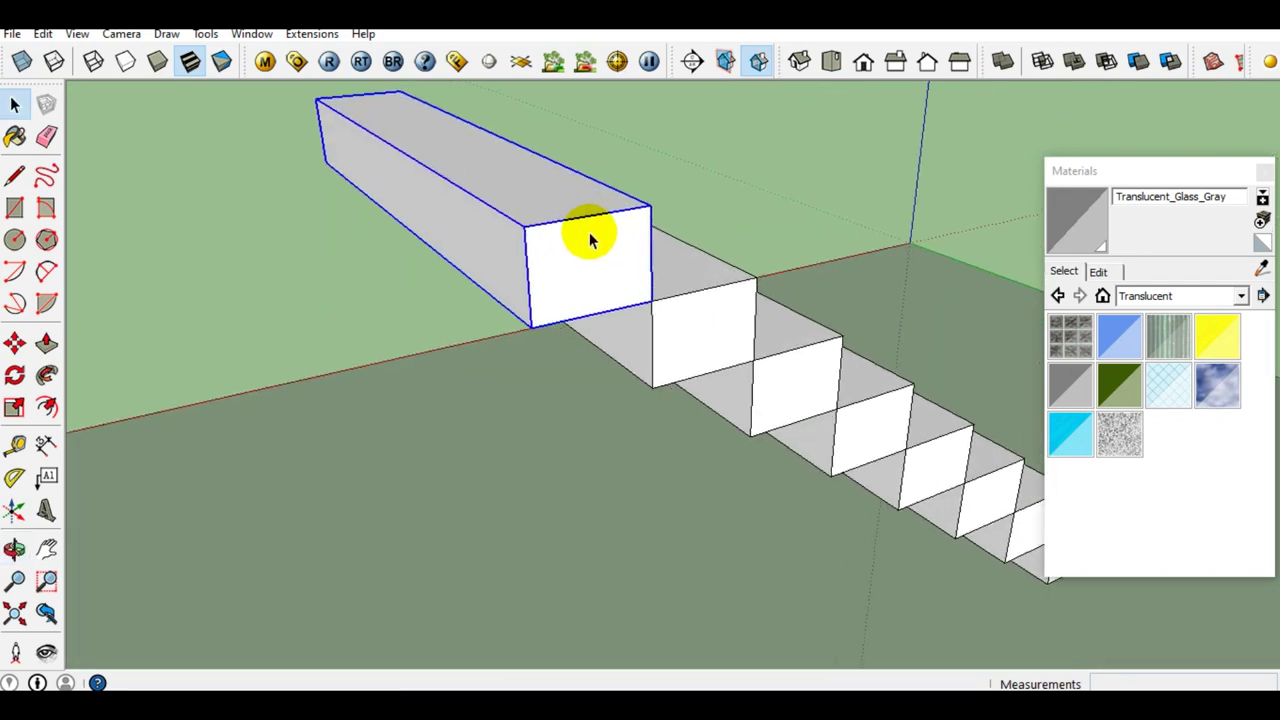
{"action": "mouse_move", "coordinate": [590, 240]}
{"action": "middle_mouse_down"}
{"action": "mouse_move", "coordinate": [369, 240]}
{"action": "mouse_move", "coordinate": [423, 229]}
{"action": "middle_mouse_up"}
Start a line from the top step box's corner.
{"action": "key", "text": "l"}
{"action": "left_click", "coordinate": [500, 234]}
{"action": "scroll", "coordinate": [492, 236], "scroll_direction": "down", "scroll_amount": 1}
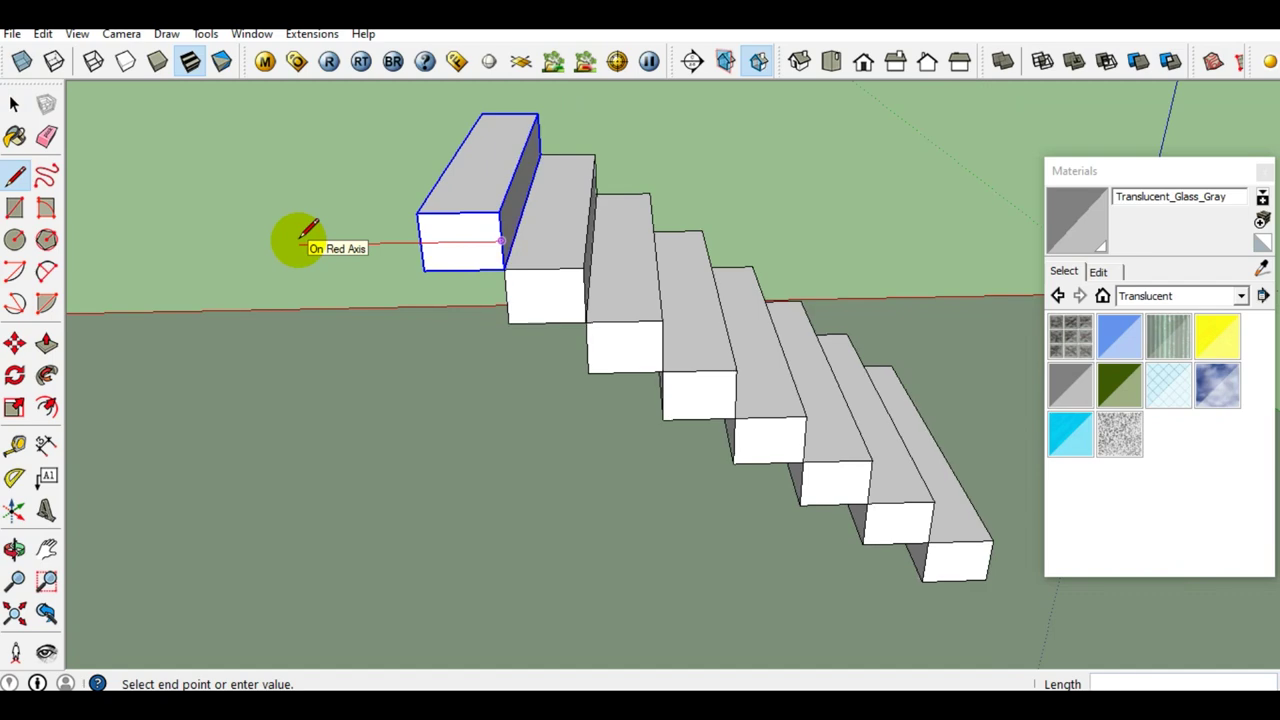
{"action": "scroll", "coordinate": [471, 251], "scroll_direction": "up", "scroll_amount": 1}
{"action": "key", "text": "space"}
{"action": "mouse_move", "coordinate": [466, 251]}
{"action": "middle_mouse_down"}
{"action": "mouse_move", "coordinate": [500, 271]}
{"action": "mouse_move", "coordinate": [723, 229]}
{"action": "mouse_move", "coordinate": [823, 271]}
{"action": "mouse_move", "coordinate": [277, 314]}
{"action": "mouse_move", "coordinate": [65, 315]}
{"action": "mouse_move", "coordinate": [608, 343]}
{"action": "mouse_move", "coordinate": [600, 240]}
{"action": "middle_mouse_up"}
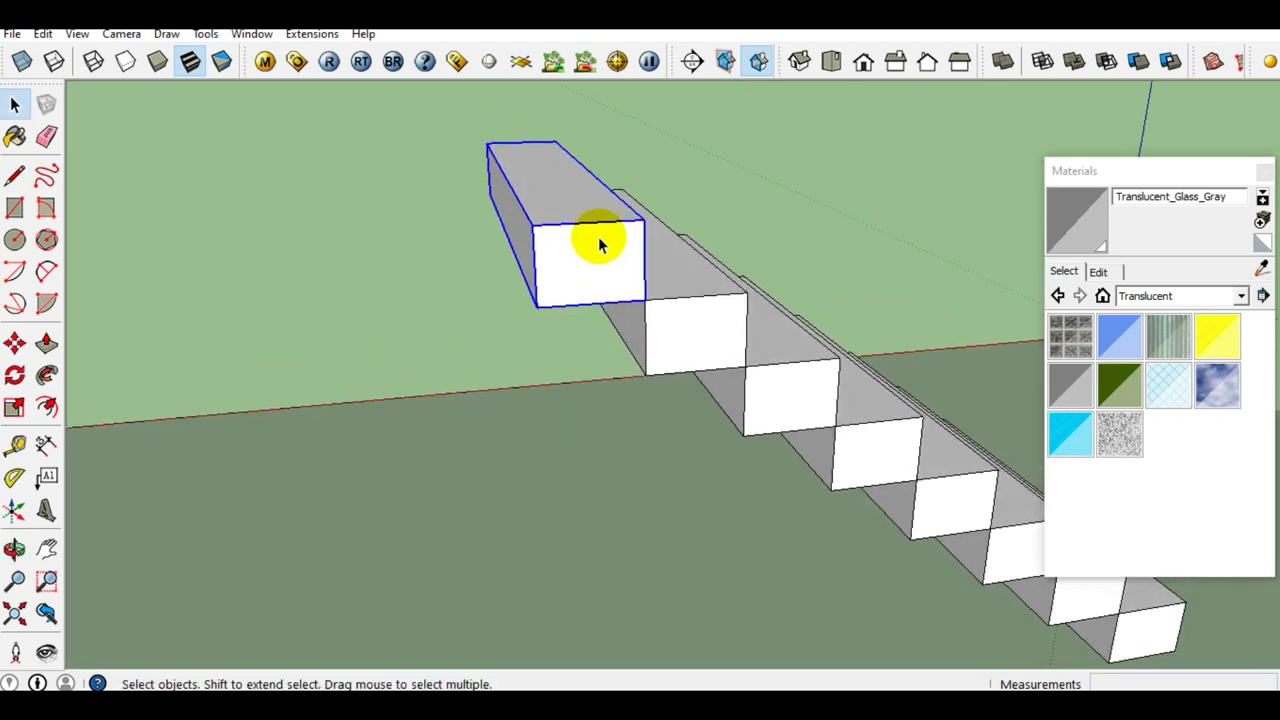
{"action": "key", "text": "l"}
{"action": "left_click", "coordinate": [644, 260]}
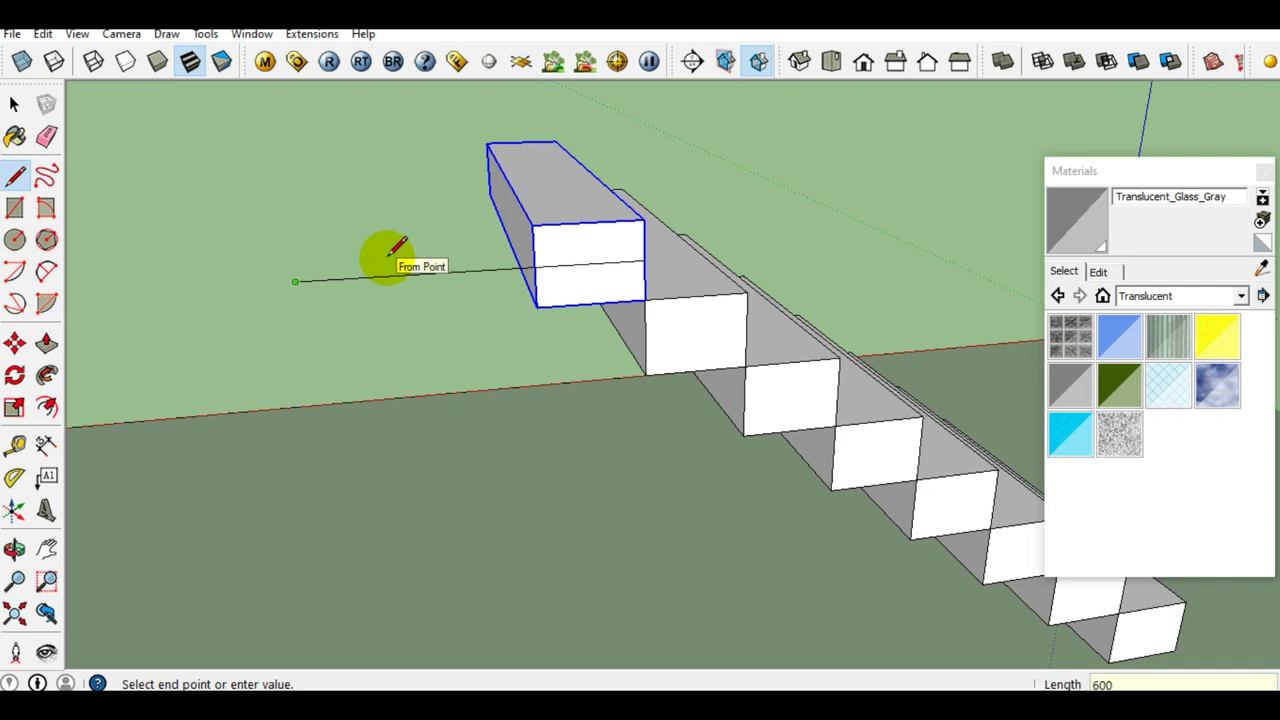
Finish the 600-long line from the top step.
{"action": "key", "text": "Return"}
{"action": "key", "text": "space"}
{"action": "mouse_move", "coordinate": [575, 262]}
{"action": "middle_mouse_down"}
{"action": "mouse_move", "coordinate": [694, 286]}
{"action": "mouse_move", "coordinate": [543, 209]}
{"action": "mouse_move", "coordinate": [518, 164]}
{"action": "mouse_move", "coordinate": [543, 266]}
{"action": "mouse_move", "coordinate": [528, 250]}
{"action": "middle_mouse_up"}
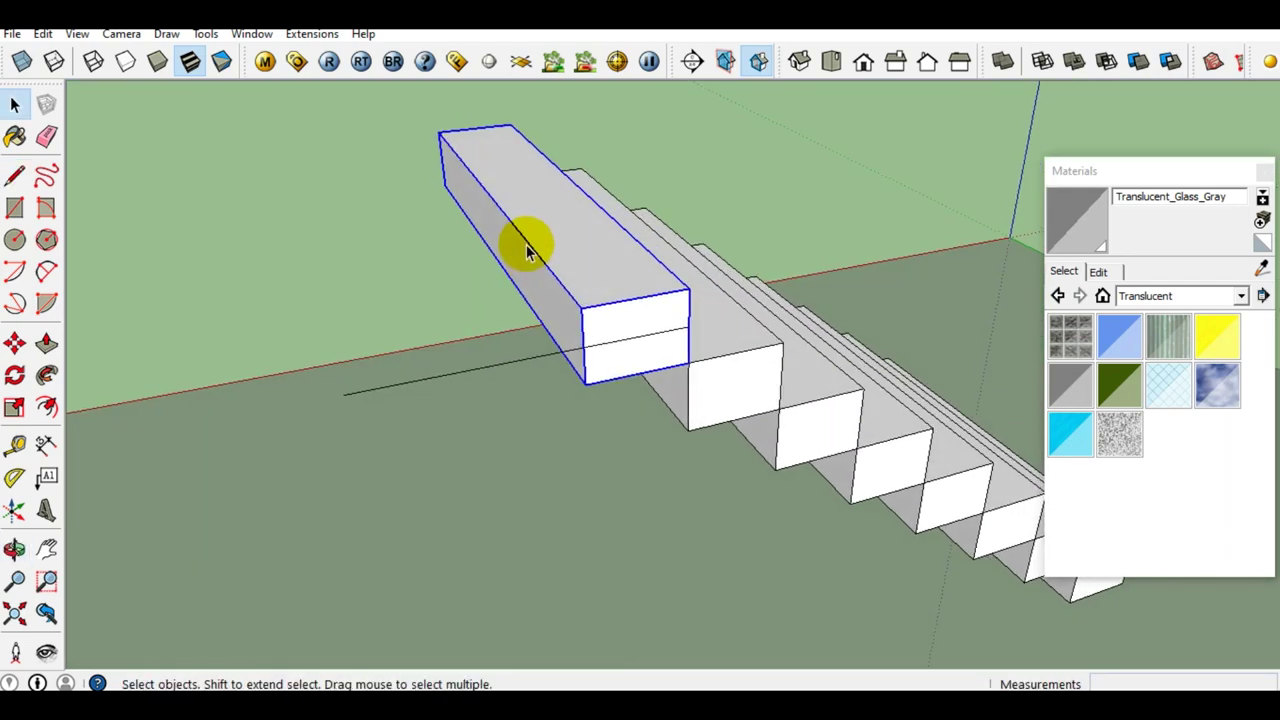
Scale the top step along the red axis to the line's end, forming a wide landing.
{"action": "left_click", "coordinate": [18, 408]}
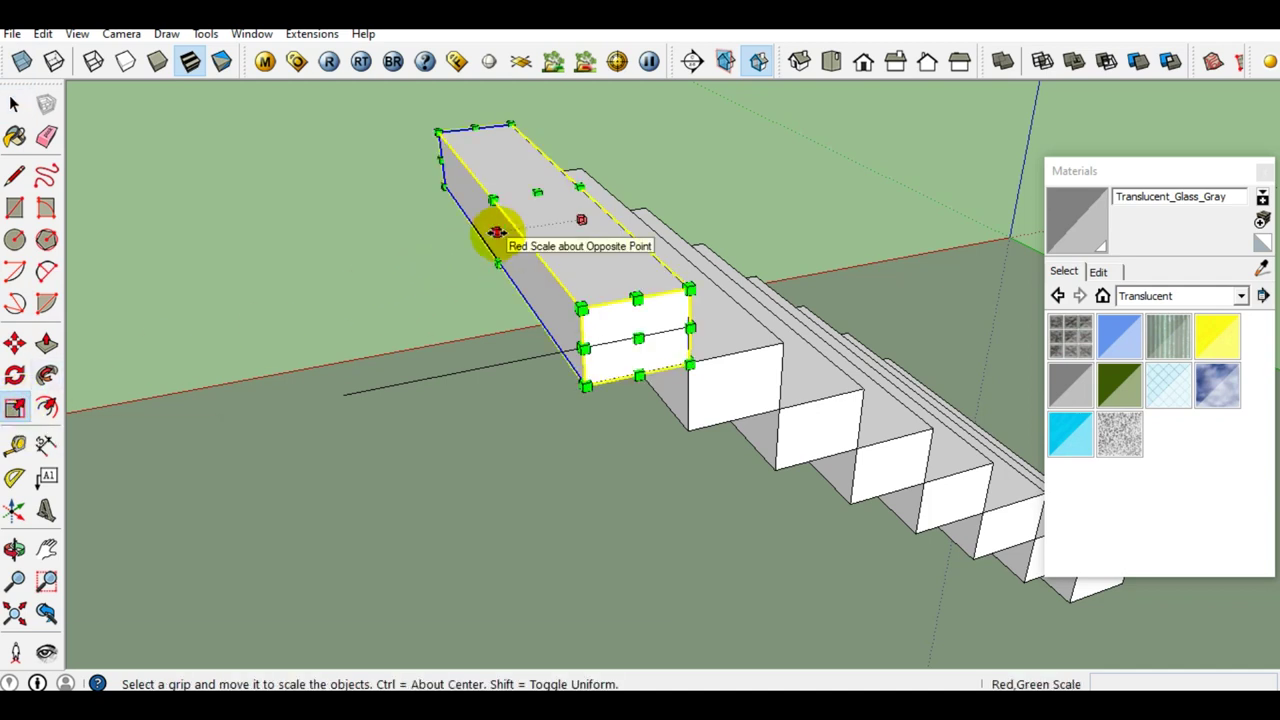
{"action": "mouse_move", "coordinate": [497, 232]}
{"action": "left_mouse_down"}
{"action": "mouse_move", "coordinate": [375, 390]}
{"action": "mouse_move", "coordinate": [400, 383]}
{"action": "mouse_move", "coordinate": [340, 395]}
{"action": "mouse_move", "coordinate": [366, 391]}
{"action": "left_mouse_up"}
{"action": "mouse_move", "coordinate": [366, 391]}
{"action": "middle_mouse_down"}
{"action": "mouse_move", "coordinate": [457, 257]}
{"action": "mouse_move", "coordinate": [503, 233]}
{"action": "mouse_move", "coordinate": [531, 291]}
{"action": "mouse_move", "coordinate": [360, 349]}
{"action": "mouse_move", "coordinate": [114, 360]}
{"action": "mouse_move", "coordinate": [370, 283]}
{"action": "middle_mouse_up"}
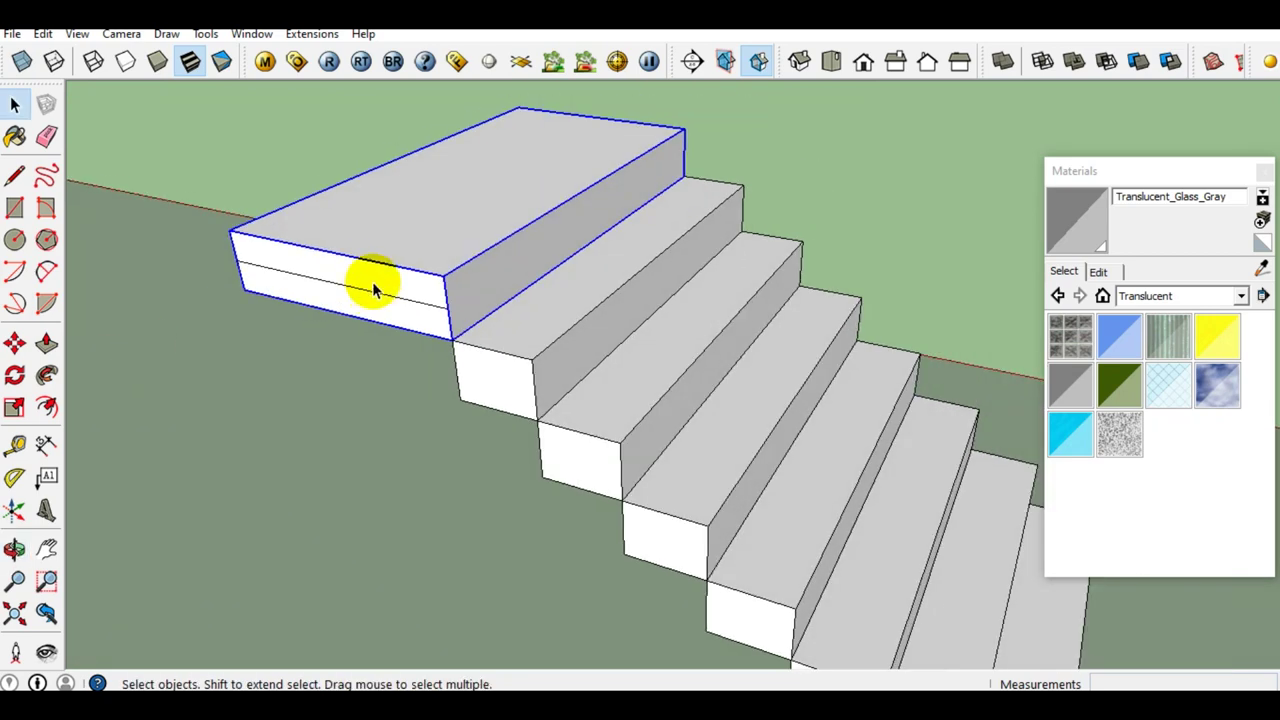
{"action": "left_click", "coordinate": [378, 296]}
{"action": "scroll", "coordinate": [385, 292], "scroll_direction": "down", "scroll_amount": 2}
{"action": "scroll", "coordinate": [400, 295], "scroll_direction": "down", "scroll_amount": 1}
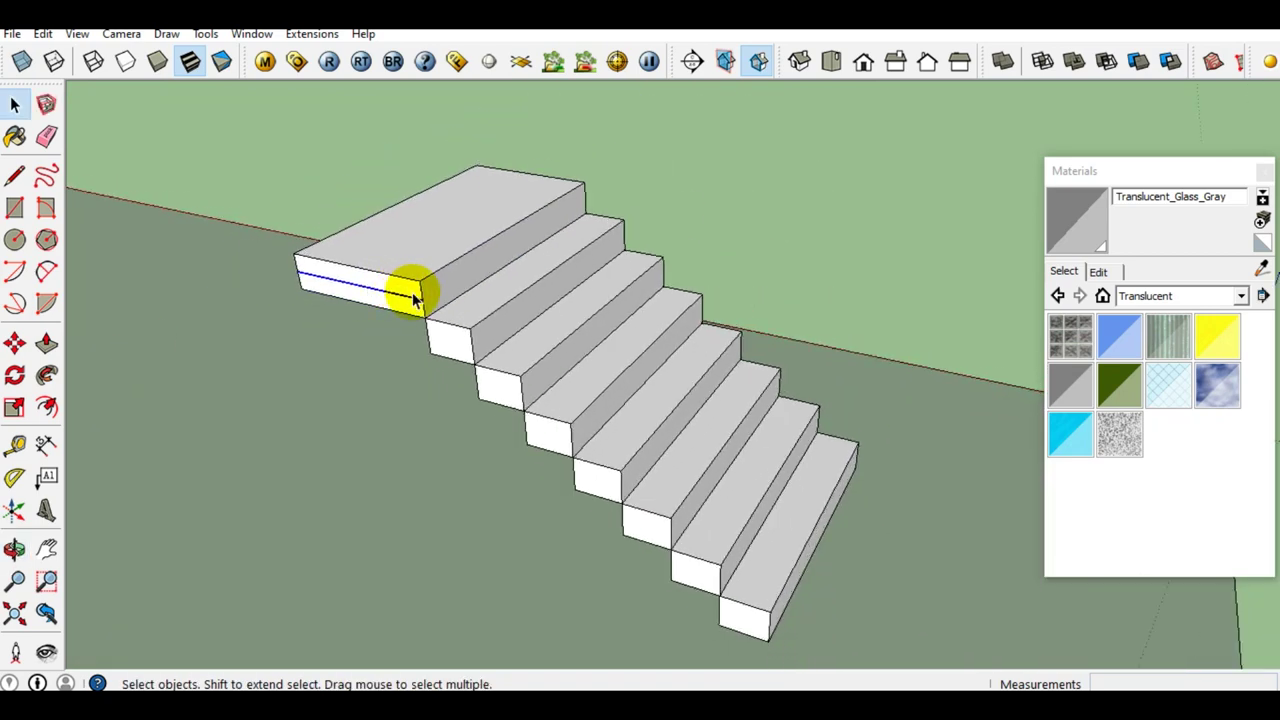
Copy the selected bottom steps and place the copy beside the first flight.
{"action": "scroll", "coordinate": [494, 290], "scroll_direction": "down", "scroll_amount": 2}
{"action": "mouse_move", "coordinate": [510, 320]}
{"action": "middle_mouse_down"}
{"action": "mouse_move", "coordinate": [560, 385]}
{"action": "mouse_move", "coordinate": [571, 377]}
{"action": "middle_mouse_up"}
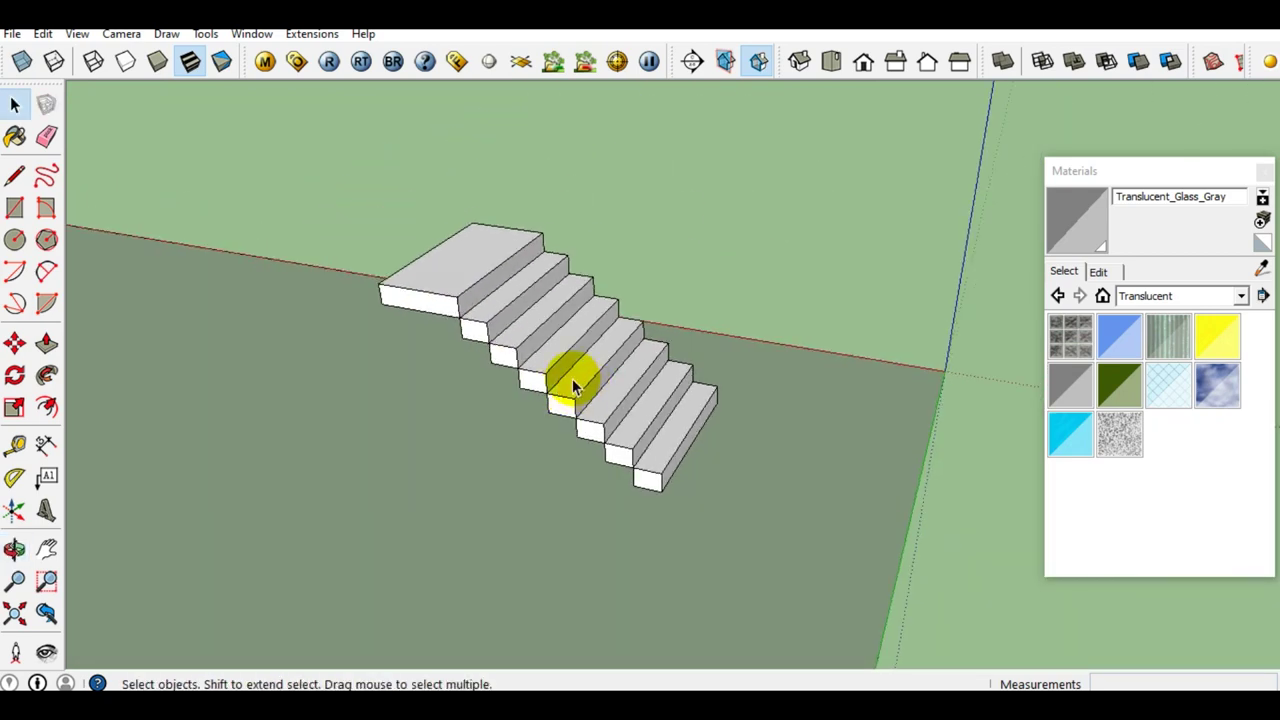
{"action": "scroll", "coordinate": [600, 410], "scroll_direction": "up", "scroll_amount": 2}
{"action": "scroll", "coordinate": [700, 490], "scroll_direction": "up", "scroll_amount": 2}
{"action": "left_click", "coordinate": [715, 520]}
{"action": "left_click", "coordinate": [665, 462], "text": "shift"}
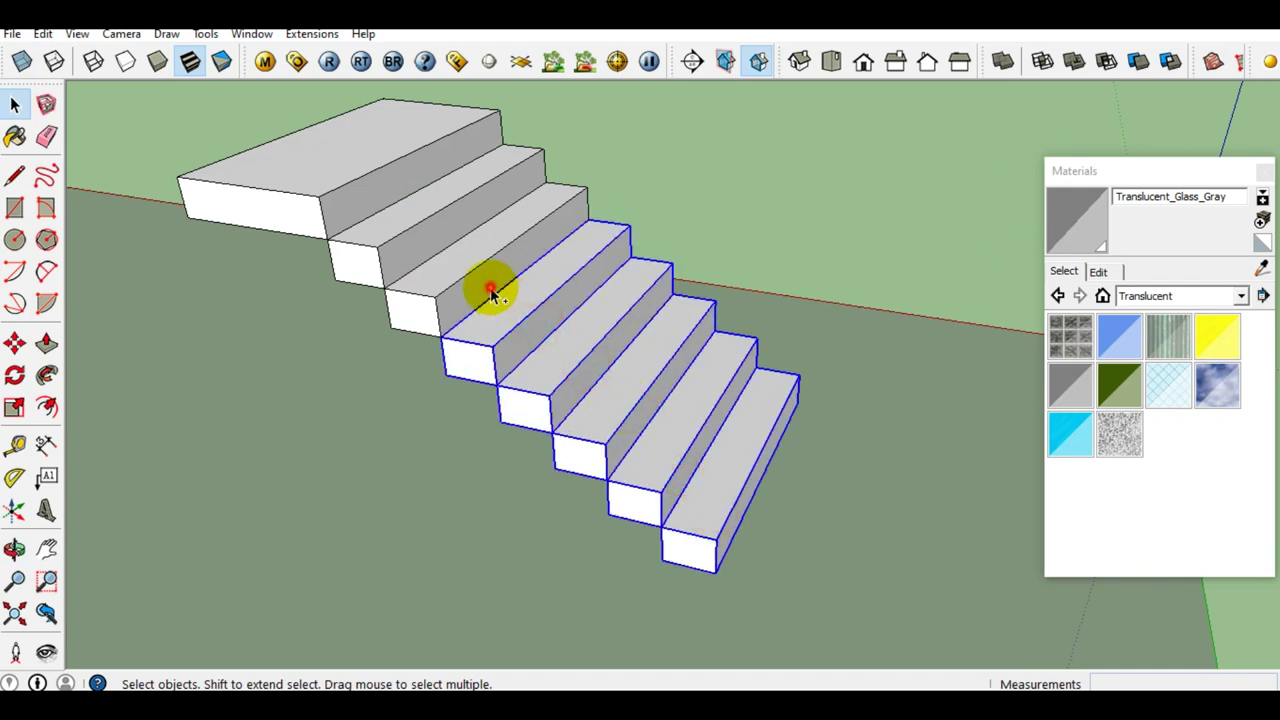
{"action": "scroll", "coordinate": [474, 276], "scroll_direction": "down", "scroll_amount": 2}
{"action": "mouse_move", "coordinate": [474, 276]}
{"action": "middle_mouse_down"}
{"action": "mouse_move", "coordinate": [611, 423]}
{"action": "mouse_move", "coordinate": [634, 480]}
{"action": "middle_mouse_up"}
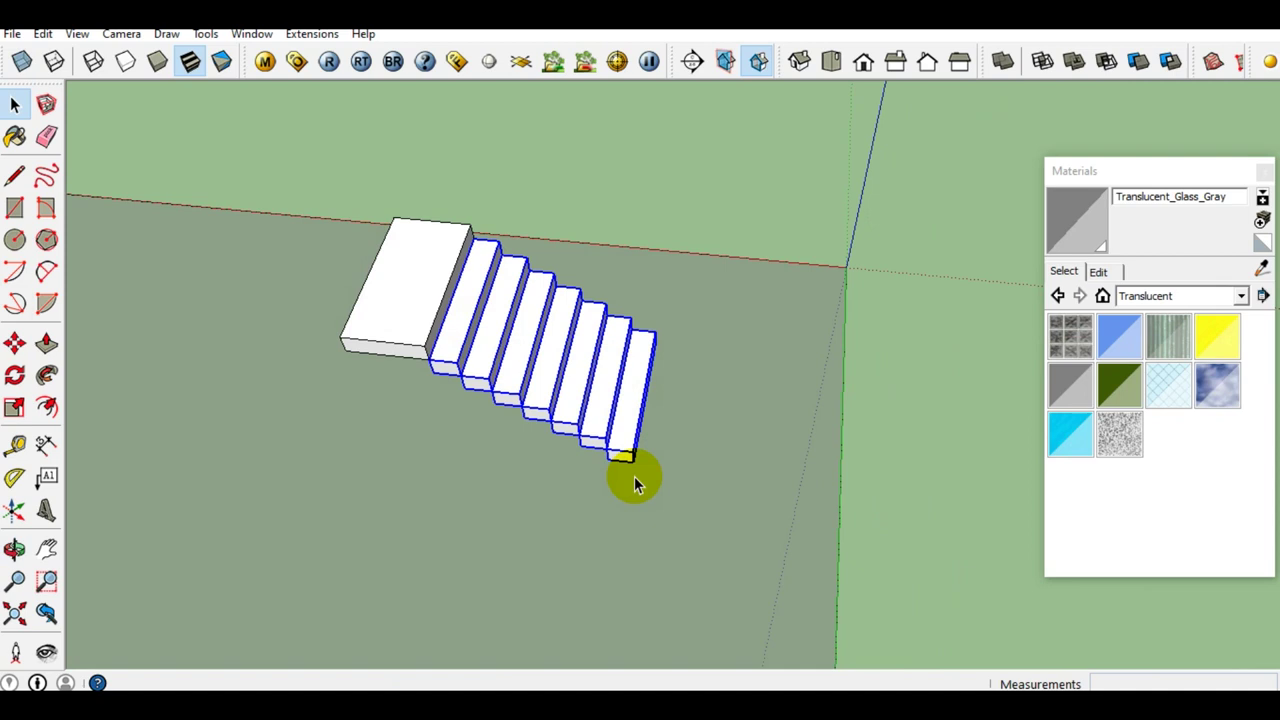
{"action": "key", "text": "m"}
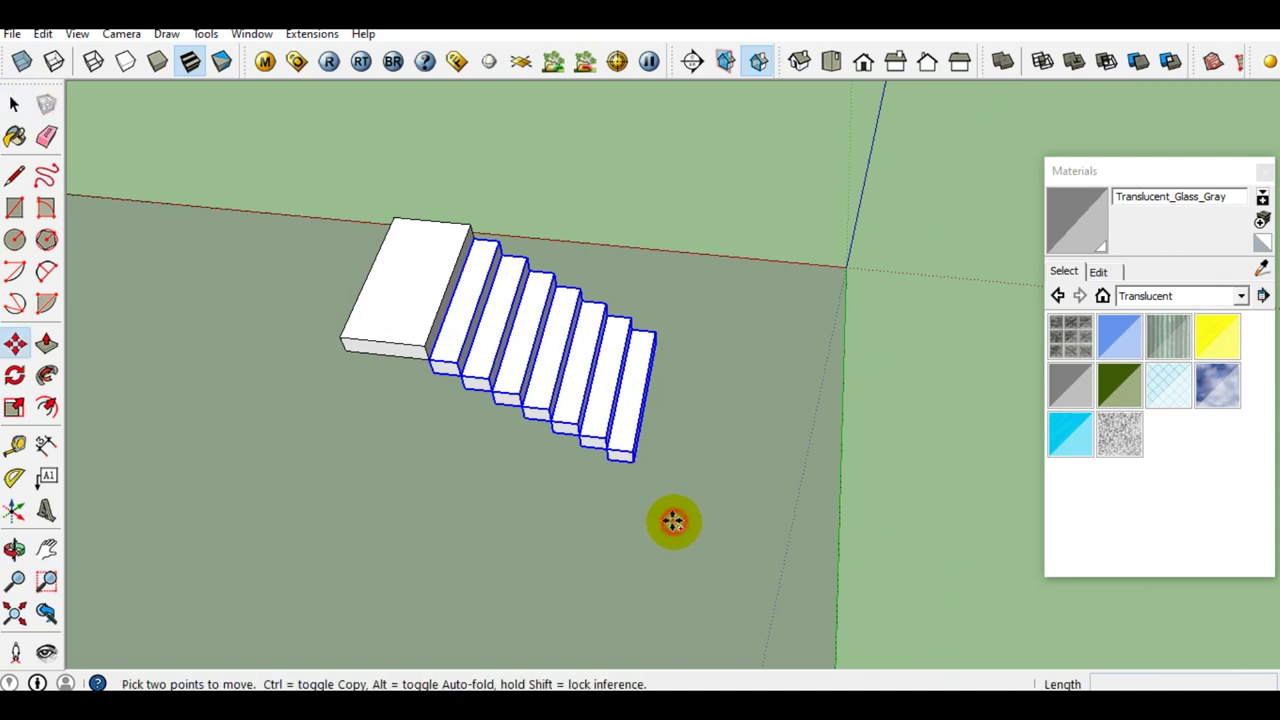
{"action": "key", "text": "ctrl"}
{"action": "left_click", "coordinate": [673, 521]}
{"action": "left_click", "coordinate": [325, 477]}
Flip the copied steps along the red direction.
{"action": "mouse_move", "coordinate": [325, 477]}
{"action": "middle_mouse_down"}
{"action": "mouse_move", "coordinate": [551, 329]}
{"action": "mouse_move", "coordinate": [551, 257]}
{"action": "middle_mouse_up"}
{"action": "key", "text": "space"}
{"action": "right_click", "coordinate": [560, 262]}
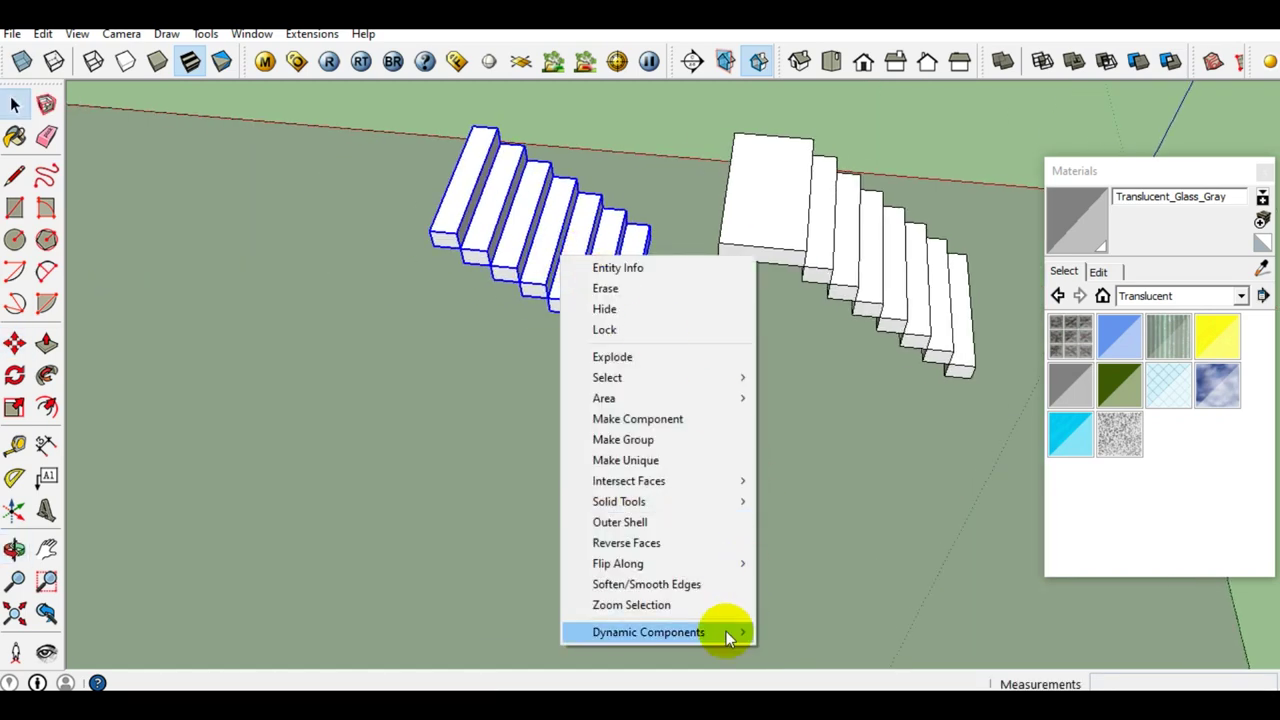
{"action": "mouse_move", "coordinate": [618, 563]}
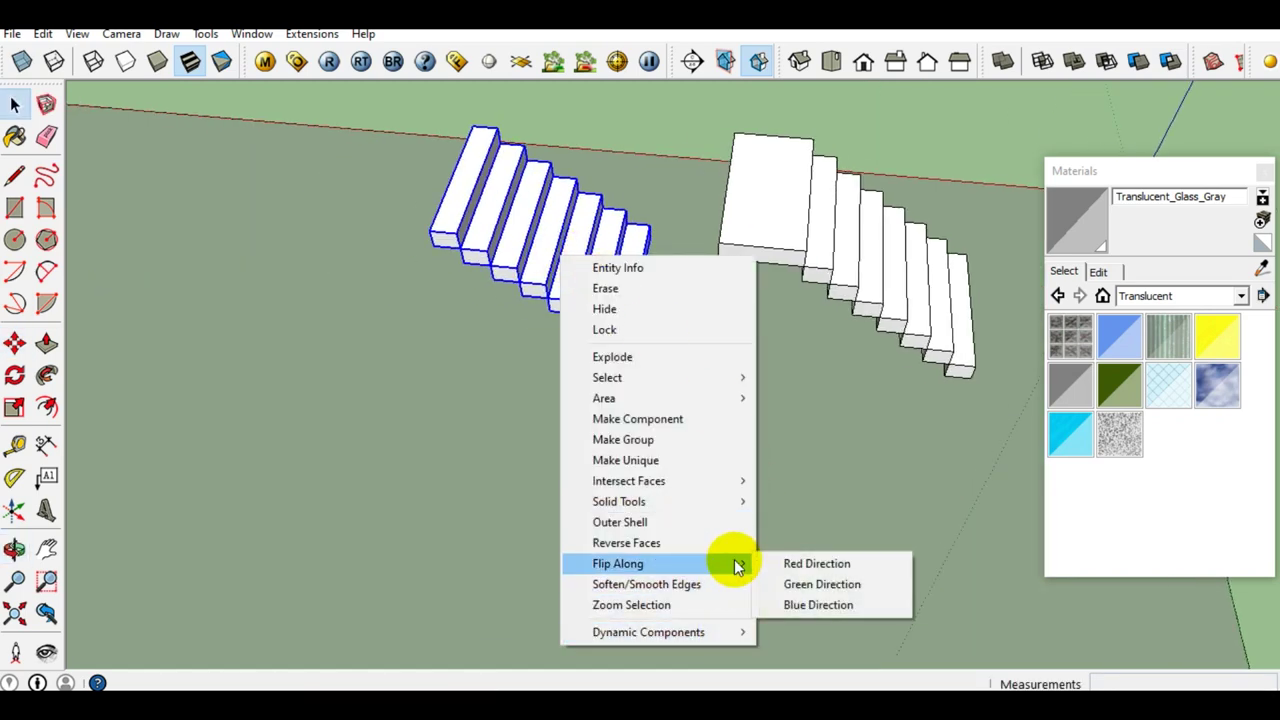
{"action": "left_click", "coordinate": [800, 564]}
{"action": "mouse_move", "coordinate": [521, 386]}
{"action": "middle_mouse_down"}
{"action": "mouse_move", "coordinate": [703, 329]}
{"action": "mouse_move", "coordinate": [486, 434]}
{"action": "middle_mouse_up"}
{"action": "scroll", "coordinate": [470, 460], "scroll_direction": "up", "scroll_amount": 2}
{"action": "scroll", "coordinate": [521, 476], "scroll_direction": "up", "scroll_amount": 2}
{"action": "mouse_move", "coordinate": [521, 476]}
{"action": "middle_mouse_down"}
{"action": "mouse_move", "coordinate": [523, 457]}
{"action": "mouse_move", "coordinate": [300, 436]}
{"action": "middle_mouse_up"}
Move the copied flight so its corner snaps to the landing's edge.
{"action": "key", "text": "m"}
{"action": "scroll", "coordinate": [410, 480], "scroll_direction": "up", "scroll_amount": 2}
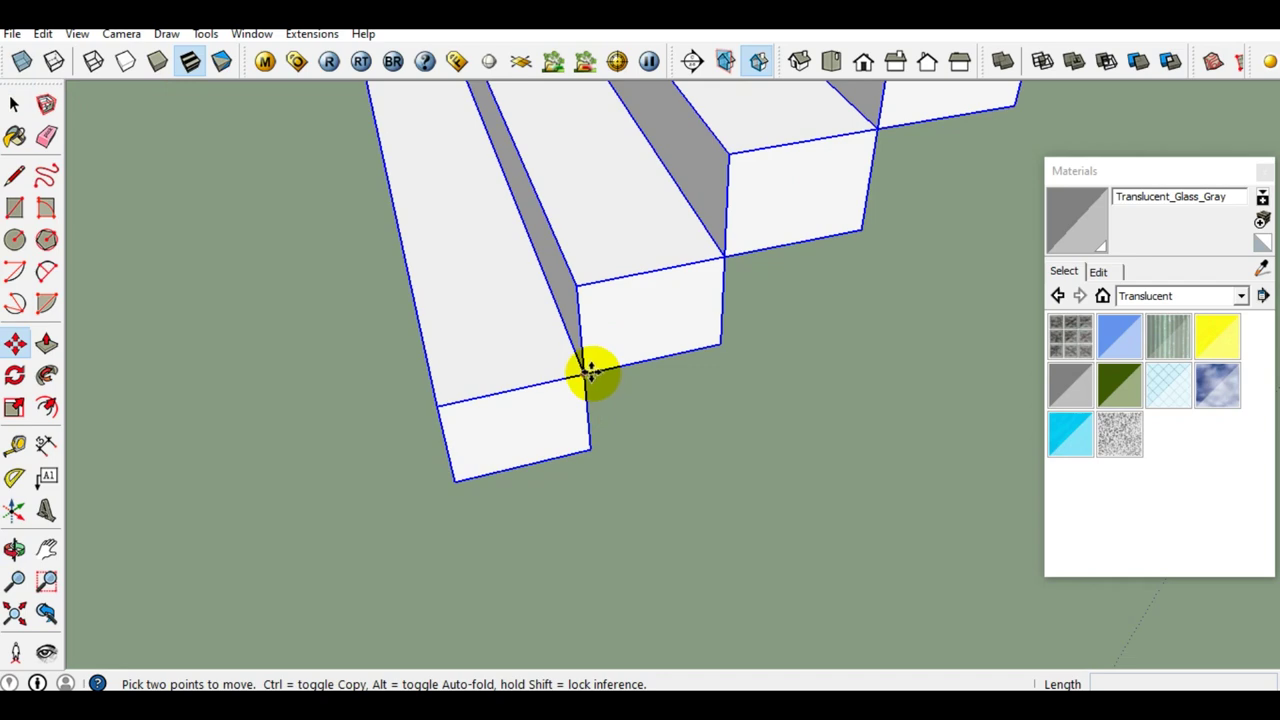
{"action": "left_click", "coordinate": [590, 370]}
{"action": "scroll", "coordinate": [283, 434], "scroll_direction": "down", "scroll_amount": 3}
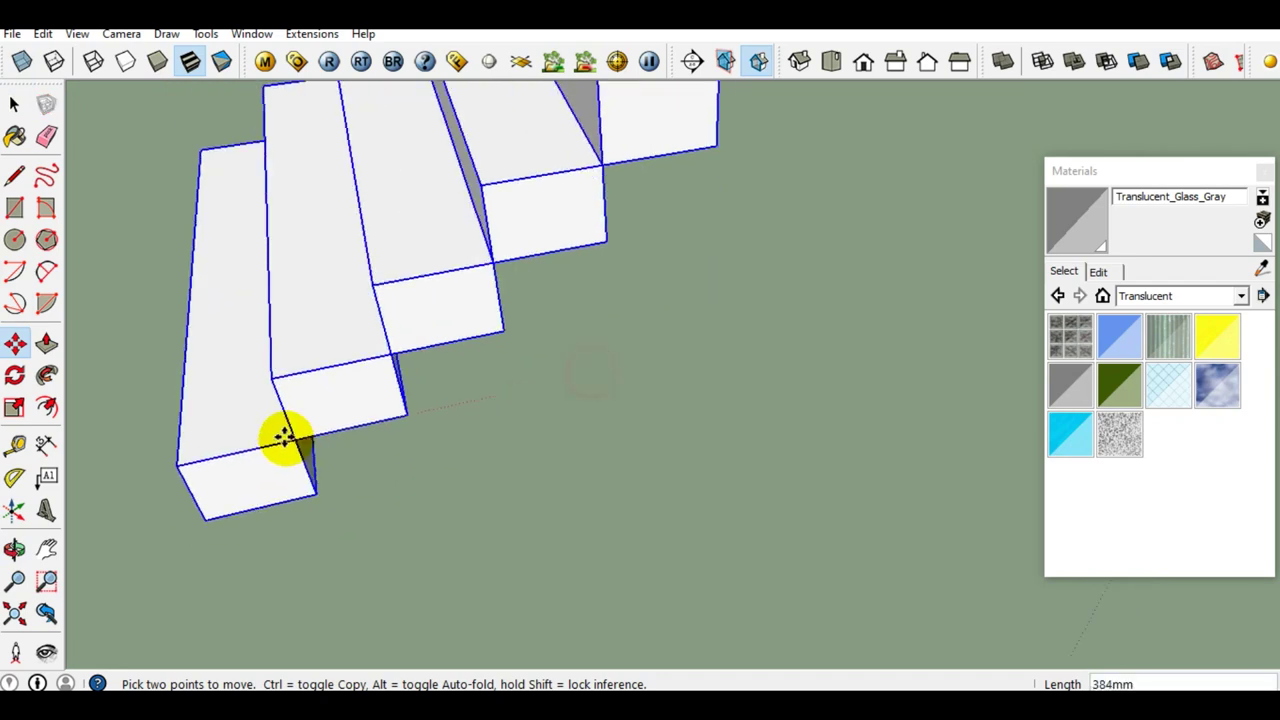
{"action": "scroll", "coordinate": [334, 337], "scroll_direction": "down", "scroll_amount": 2}
{"action": "middle_click_drag", "start_coordinate": [334, 337], "coordinate": [354, 560]}
{"action": "scroll", "coordinate": [658, 350], "scroll_direction": "up", "scroll_amount": 4}
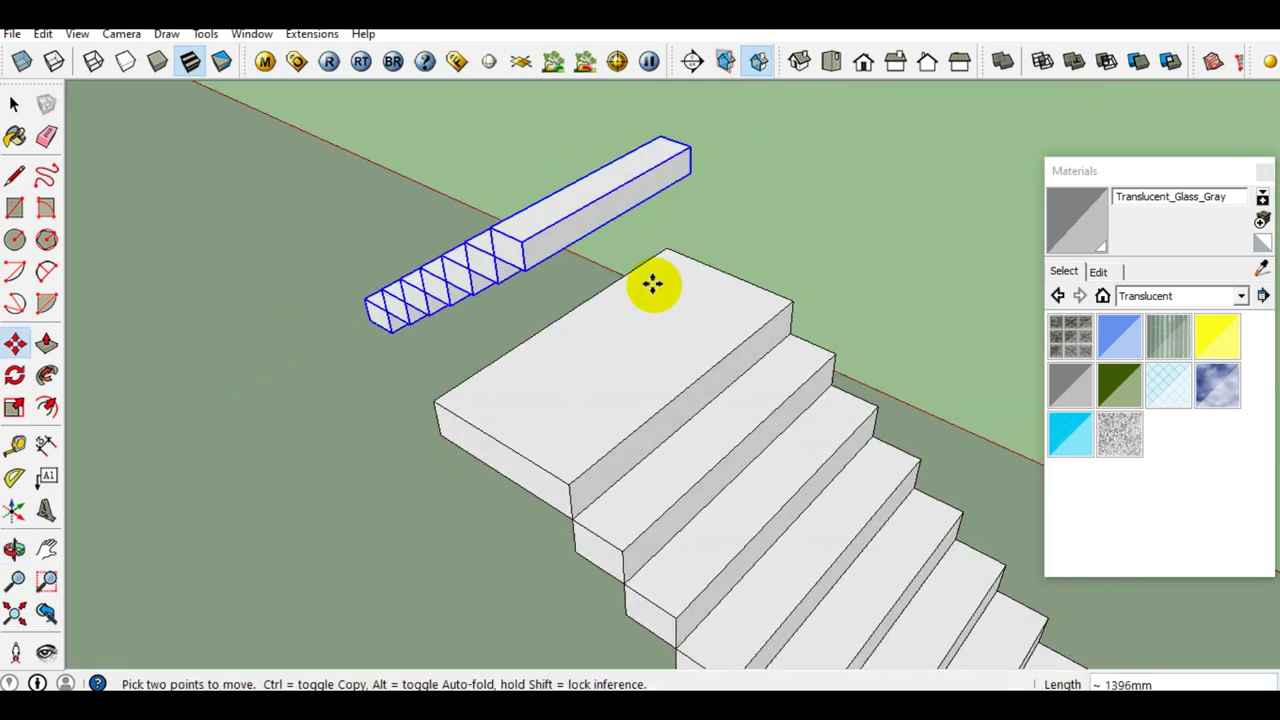
{"action": "scroll", "coordinate": [794, 314], "scroll_direction": "up", "scroll_amount": 3}
{"action": "scroll", "coordinate": [817, 309], "scroll_direction": "up", "scroll_amount": 2}
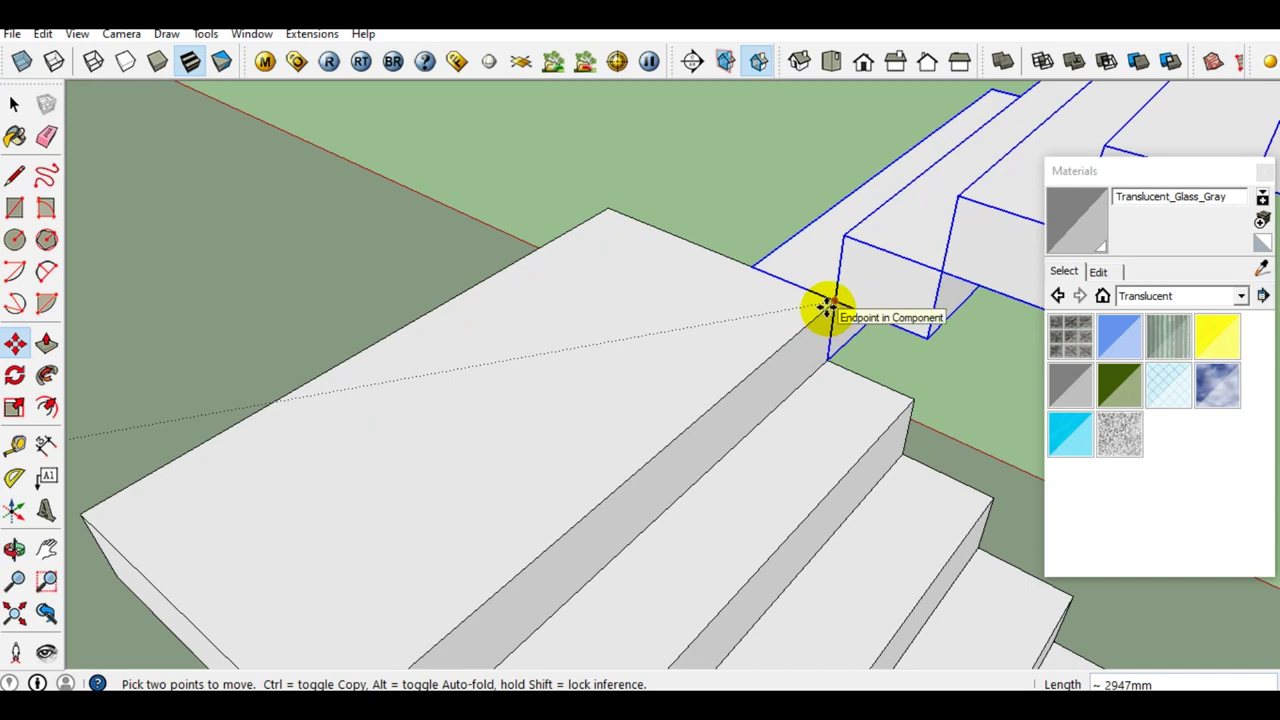
{"action": "left_click", "coordinate": [830, 305]}
Select only the bottom step of the new flight.
{"action": "mouse_move", "coordinate": [829, 300]}
{"action": "middle_mouse_down"}
{"action": "mouse_move", "coordinate": [586, 314]}
{"action": "mouse_move", "coordinate": [1051, 251]}
{"action": "mouse_move", "coordinate": [612, 255]}
{"action": "middle_mouse_up"}
{"action": "key", "text": "space"}
{"action": "left_click", "coordinate": [486, 271]}
{"action": "mouse_move", "coordinate": [486, 271]}
{"action": "middle_mouse_down"}
{"action": "mouse_move", "coordinate": [571, 214]}
{"action": "mouse_move", "coordinate": [771, 286]}
{"action": "mouse_move", "coordinate": [497, 403]}
{"action": "mouse_move", "coordinate": [846, 251]}
{"action": "middle_mouse_up"}
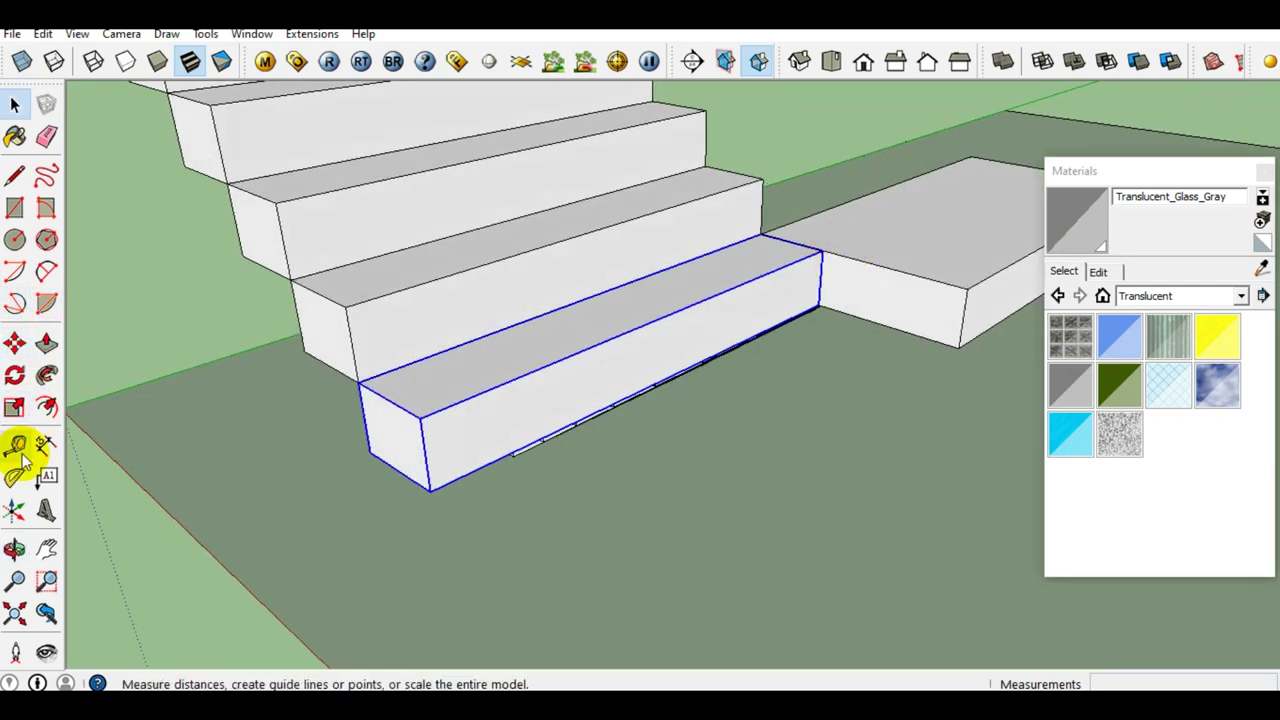
Scale the bottom step to 3 times its length, widening the landing between flights.
{"action": "left_click", "coordinate": [13, 409]}
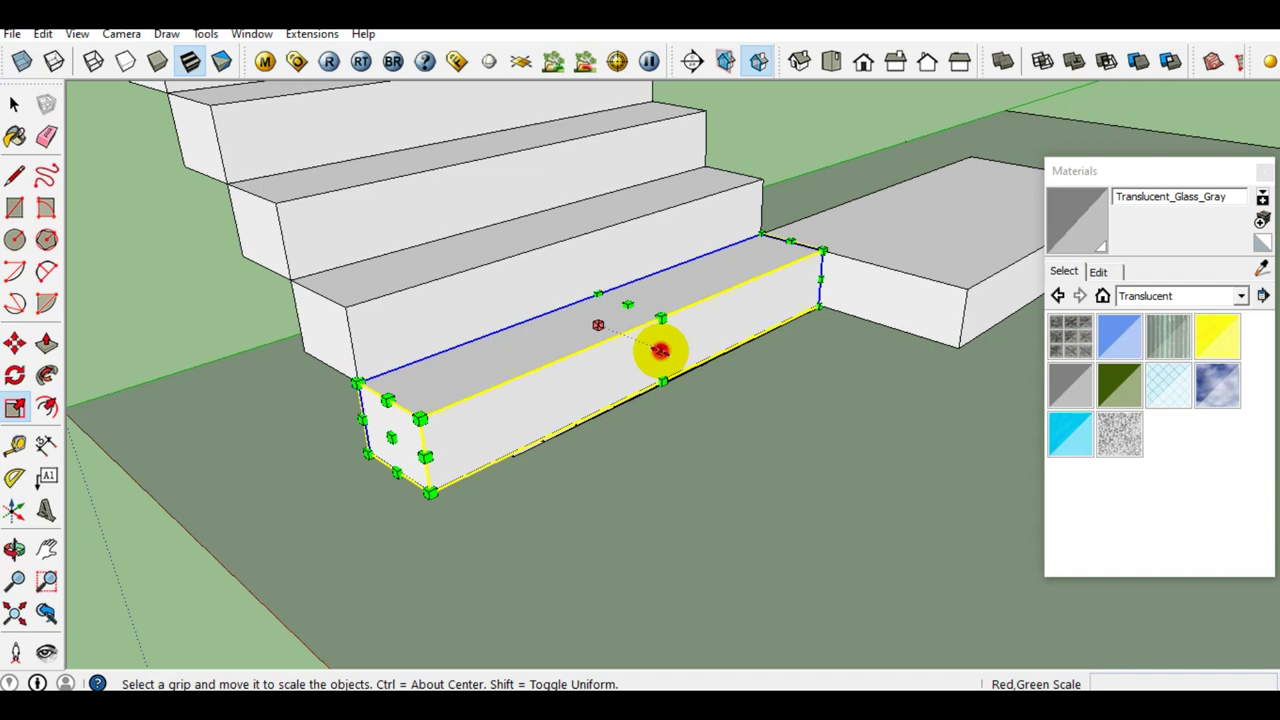
{"action": "left_click_drag", "start_coordinate": [660, 350], "coordinate": [865, 314]}
{"action": "middle_click_drag", "start_coordinate": [814, 314], "coordinate": [651, 414]}
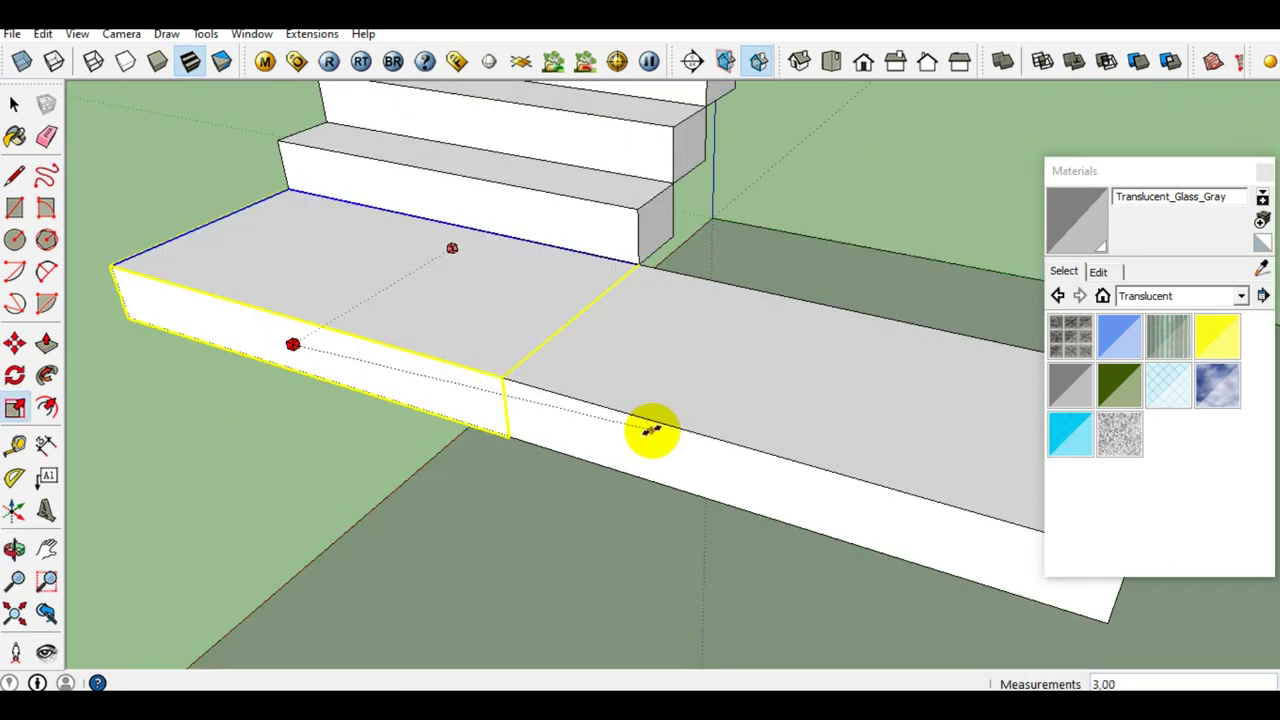
{"action": "left_click", "coordinate": [658, 425]}
{"action": "key", "text": "space"}
{"action": "mouse_move", "coordinate": [380, 357]}
{"action": "middle_mouse_down"}
{"action": "mouse_move", "coordinate": [334, 334]}
{"action": "mouse_move", "coordinate": [163, 326]}
{"action": "middle_mouse_up"}
{"action": "mouse_move", "coordinate": [642, 376]}
{"action": "middle_mouse_down"}
{"action": "mouse_move", "coordinate": [948, 372]}
{"action": "mouse_move", "coordinate": [851, 409]}
{"action": "mouse_move", "coordinate": [796, 407]}
{"action": "middle_mouse_up"}
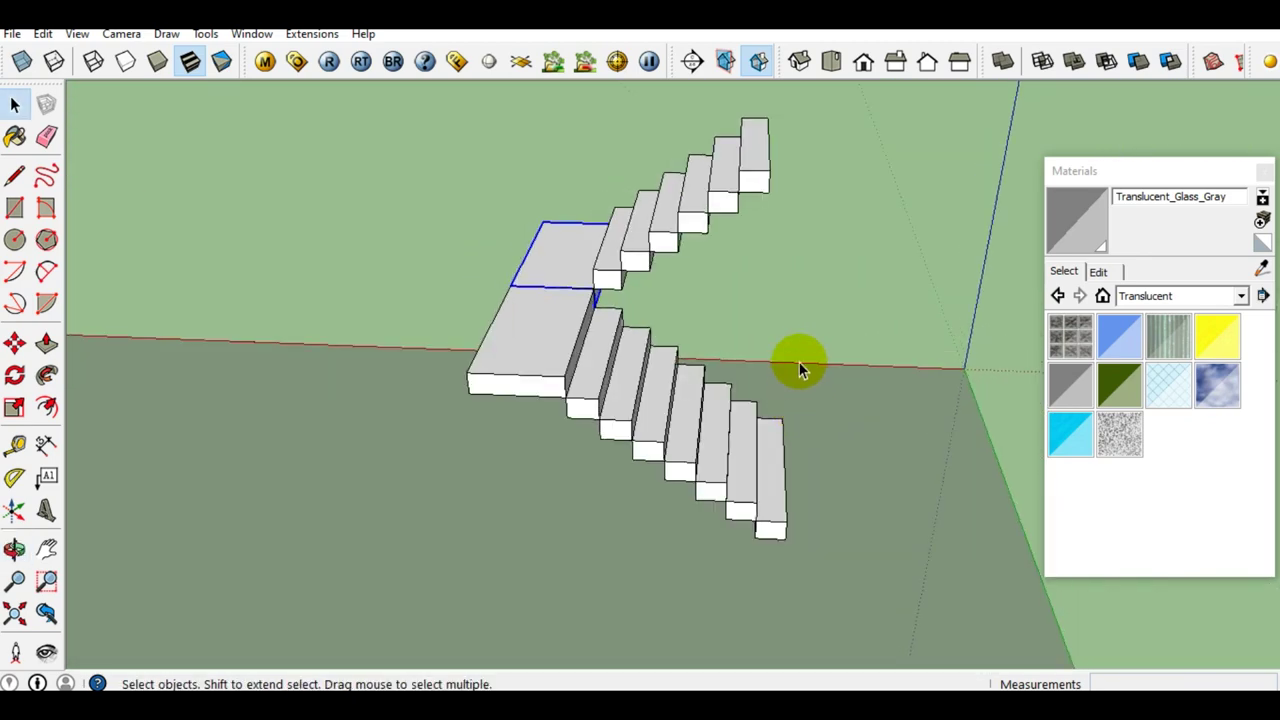
{"action": "scroll", "coordinate": [714, 443], "scroll_direction": "up", "scroll_amount": 2}
{"action": "scroll", "coordinate": [683, 375], "scroll_direction": "up", "scroll_amount": 2}
{"action": "scroll", "coordinate": [670, 335], "scroll_direction": "down", "scroll_amount": 3}
{"action": "mouse_move", "coordinate": [657, 294]}
{"action": "middle_mouse_down"}
{"action": "mouse_move", "coordinate": [757, 224]}
{"action": "mouse_move", "coordinate": [597, 114]}
{"action": "mouse_move", "coordinate": [714, 234]}
{"action": "middle_mouse_up"}
{"action": "scroll", "coordinate": [786, 271], "scroll_direction": "up", "scroll_amount": 3}
Copy the top step 250mm upward to add one more step to the upper flight.
{"action": "scroll", "coordinate": [777, 277], "scroll_direction": "up", "scroll_amount": 2}
{"action": "scroll", "coordinate": [745, 318], "scroll_direction": "up", "scroll_amount": 1}
{"action": "middle_click_drag", "start_coordinate": [745, 318], "coordinate": [837, 271]}
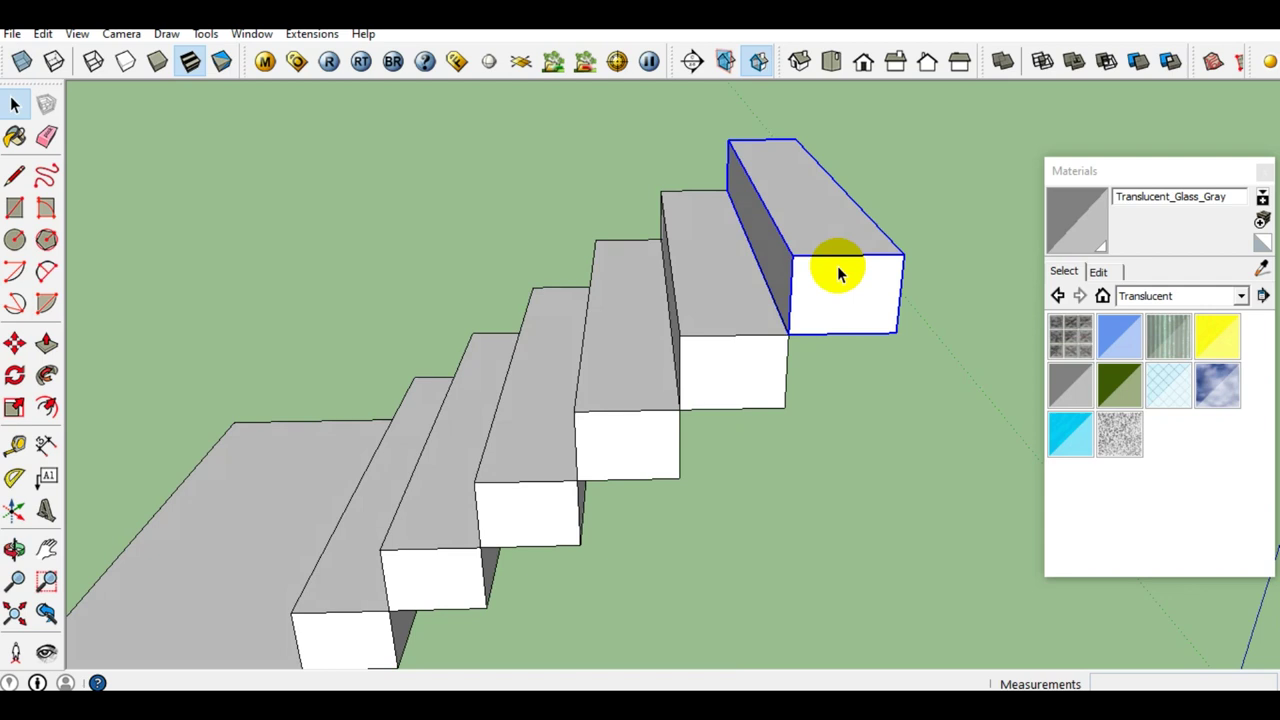
{"action": "key", "text": "m"}
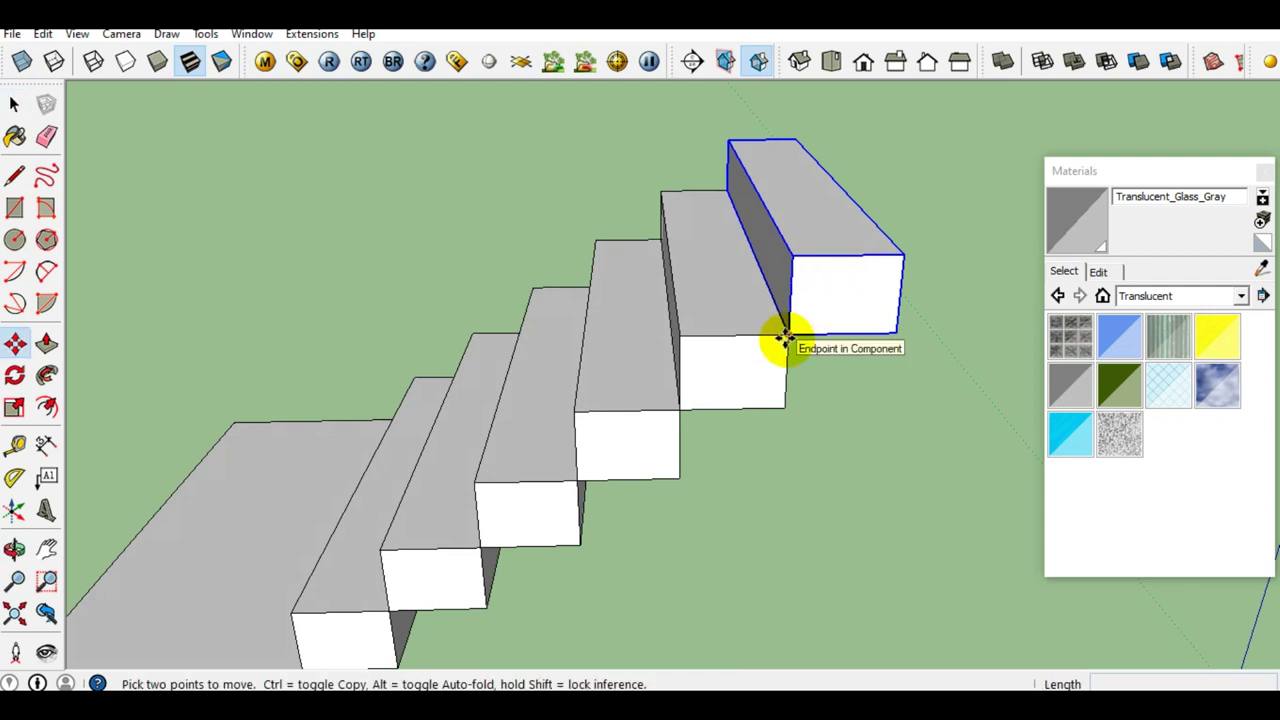
{"action": "left_click", "coordinate": [786, 336]}
{"action": "key", "text": "ctrl"}
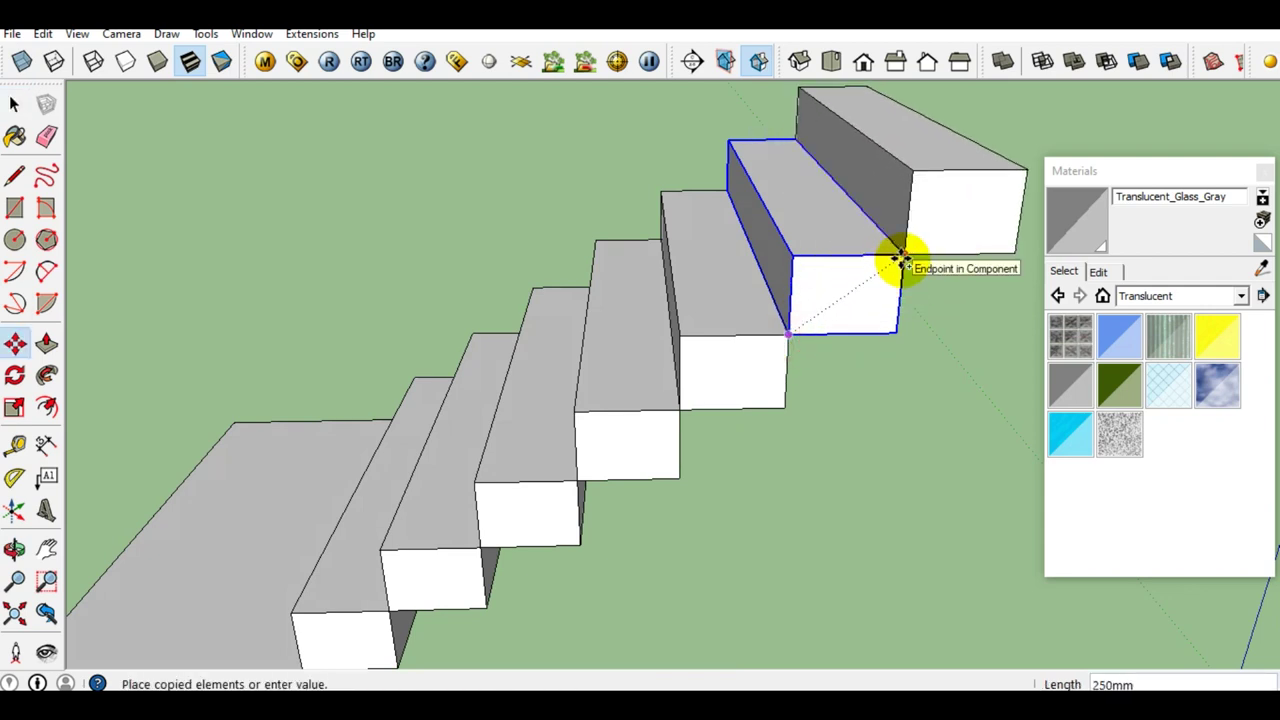
{"action": "left_click", "coordinate": [902, 260]}
{"action": "key", "text": "space"}
{"action": "mouse_move", "coordinate": [737, 294]}
{"action": "middle_mouse_down"}
{"action": "mouse_move", "coordinate": [770, 250]}
{"action": "mouse_move", "coordinate": [449, 357]}
{"action": "mouse_move", "coordinate": [614, 232]}
{"action": "middle_mouse_up"}
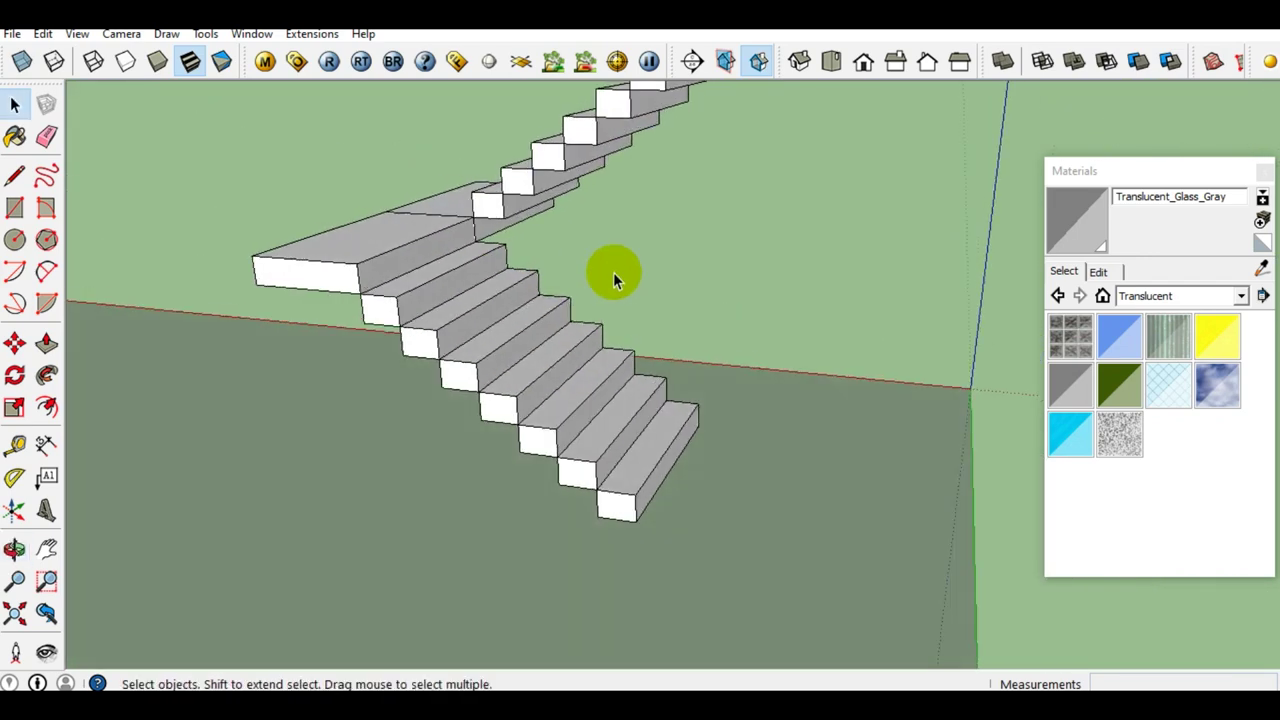
{"action": "scroll", "coordinate": [568, 480], "scroll_direction": "up", "scroll_amount": 3}
{"action": "scroll", "coordinate": [543, 471], "scroll_direction": "up", "scroll_amount": 3}
{"action": "mouse_move", "coordinate": [543, 471]}
{"action": "middle_mouse_down"}
{"action": "mouse_move", "coordinate": [620, 329]}
{"action": "mouse_move", "coordinate": [709, 276]}
{"action": "mouse_move", "coordinate": [639, 370]}
{"action": "middle_mouse_up"}
{"action": "mouse_move", "coordinate": [430, 452]}
{"action": "middle_mouse_down"}
{"action": "mouse_move", "coordinate": [491, 414]}
{"action": "mouse_move", "coordinate": [477, 343]}
{"action": "mouse_move", "coordinate": [405, 428]}
{"action": "mouse_move", "coordinate": [420, 460]}
{"action": "mouse_move", "coordinate": [423, 420]}
{"action": "mouse_move", "coordinate": [433, 436]}
{"action": "mouse_move", "coordinate": [423, 406]}
{"action": "mouse_move", "coordinate": [386, 434]}
{"action": "mouse_move", "coordinate": [403, 451]}
{"action": "mouse_move", "coordinate": [580, 417]}
{"action": "mouse_move", "coordinate": [429, 491]}
{"action": "mouse_move", "coordinate": [471, 423]}
{"action": "mouse_move", "coordinate": [519, 418]}
{"action": "mouse_move", "coordinate": [549, 366]}
{"action": "mouse_move", "coordinate": [560, 391]}
{"action": "mouse_move", "coordinate": [551, 380]}
{"action": "mouse_move", "coordinate": [610, 372]}
{"action": "middle_mouse_up"}
{"action": "scroll", "coordinate": [519, 418], "scroll_direction": "up", "scroll_amount": 2}
{"action": "scroll", "coordinate": [555, 400], "scroll_direction": "down", "scroll_amount": 2}
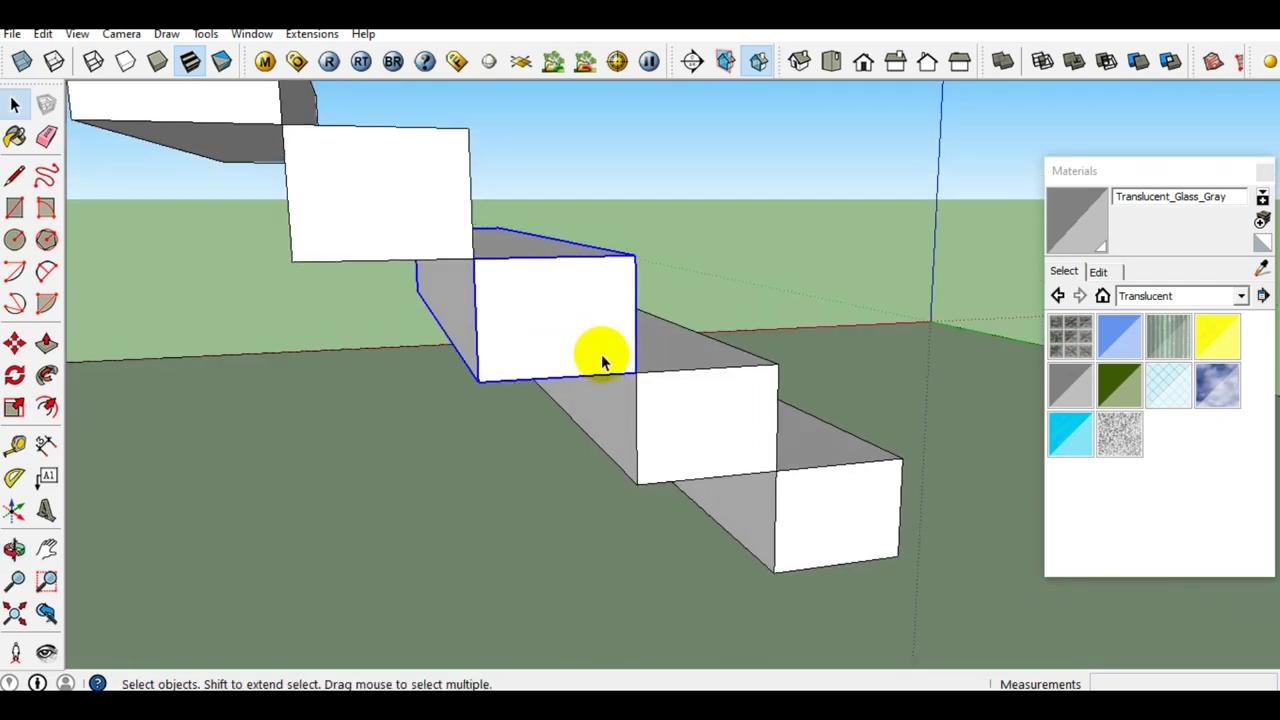
Inside the under-stair box, drop its bottom corner 150mm along the blue axis.
{"action": "scroll", "coordinate": [602, 356], "scroll_direction": "up", "scroll_amount": 2}
{"action": "mouse_move", "coordinate": [602, 356]}
{"action": "middle_mouse_down"}
{"action": "mouse_move", "coordinate": [603, 319]}
{"action": "mouse_move", "coordinate": [543, 289]}
{"action": "middle_mouse_up"}
{"action": "double_click", "coordinate": [543, 336]}
{"action": "mouse_move", "coordinate": [534, 334]}
{"action": "middle_mouse_down"}
{"action": "mouse_move", "coordinate": [648, 270]}
{"action": "mouse_move", "coordinate": [623, 329]}
{"action": "mouse_move", "coordinate": [674, 297]}
{"action": "middle_mouse_up"}
{"action": "scroll", "coordinate": [680, 298], "scroll_direction": "up", "scroll_amount": 2}
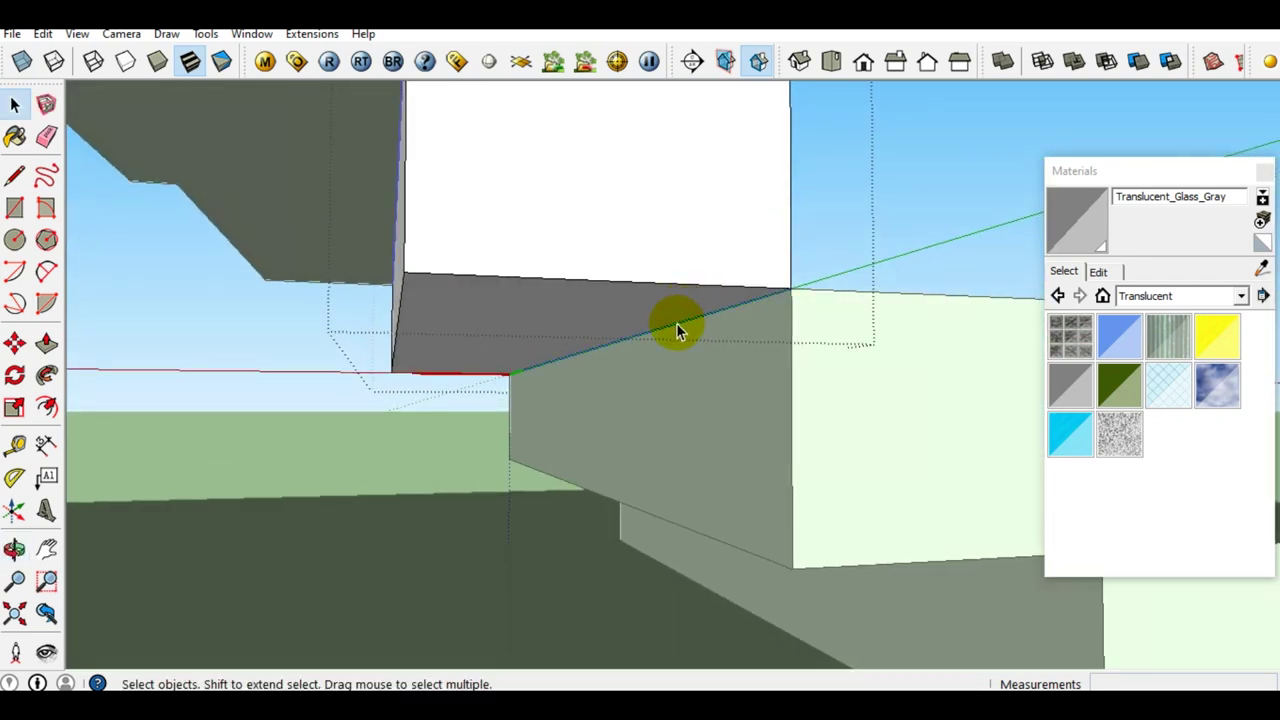
{"action": "left_click", "coordinate": [16, 344]}
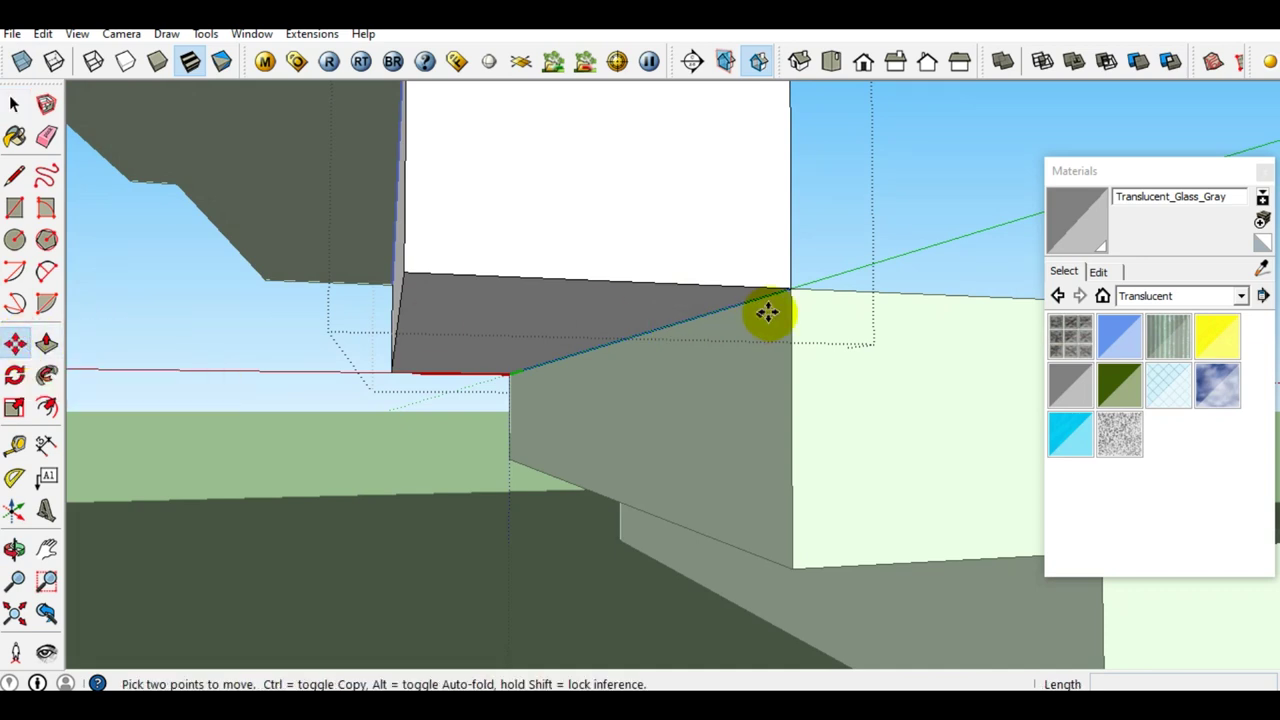
{"action": "left_click_drag", "start_coordinate": [791, 297], "coordinate": [793, 568]}
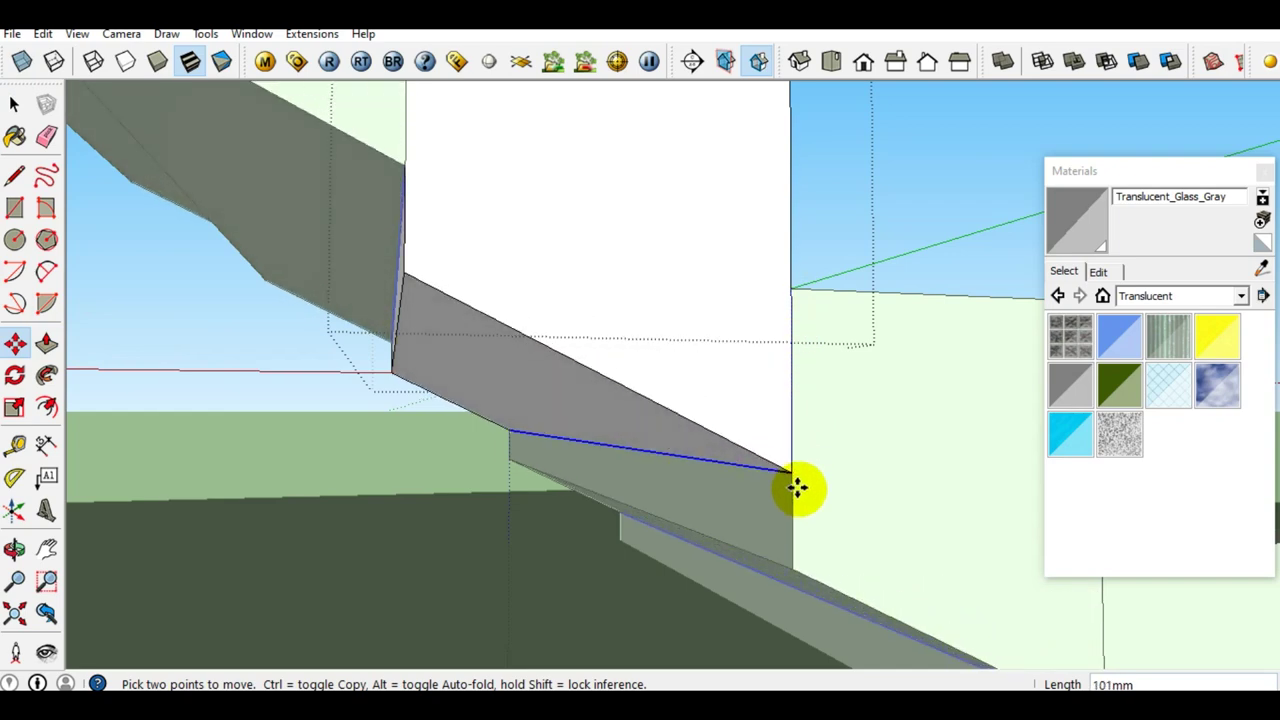
{"action": "mouse_move", "coordinate": [793, 568]}
{"action": "middle_mouse_down"}
{"action": "mouse_move", "coordinate": [644, 386]}
{"action": "mouse_move", "coordinate": [597, 474]}
{"action": "mouse_move", "coordinate": [371, 434]}
{"action": "mouse_move", "coordinate": [429, 543]}
{"action": "mouse_move", "coordinate": [523, 434]}
{"action": "middle_mouse_up"}
{"action": "key", "text": "space"}
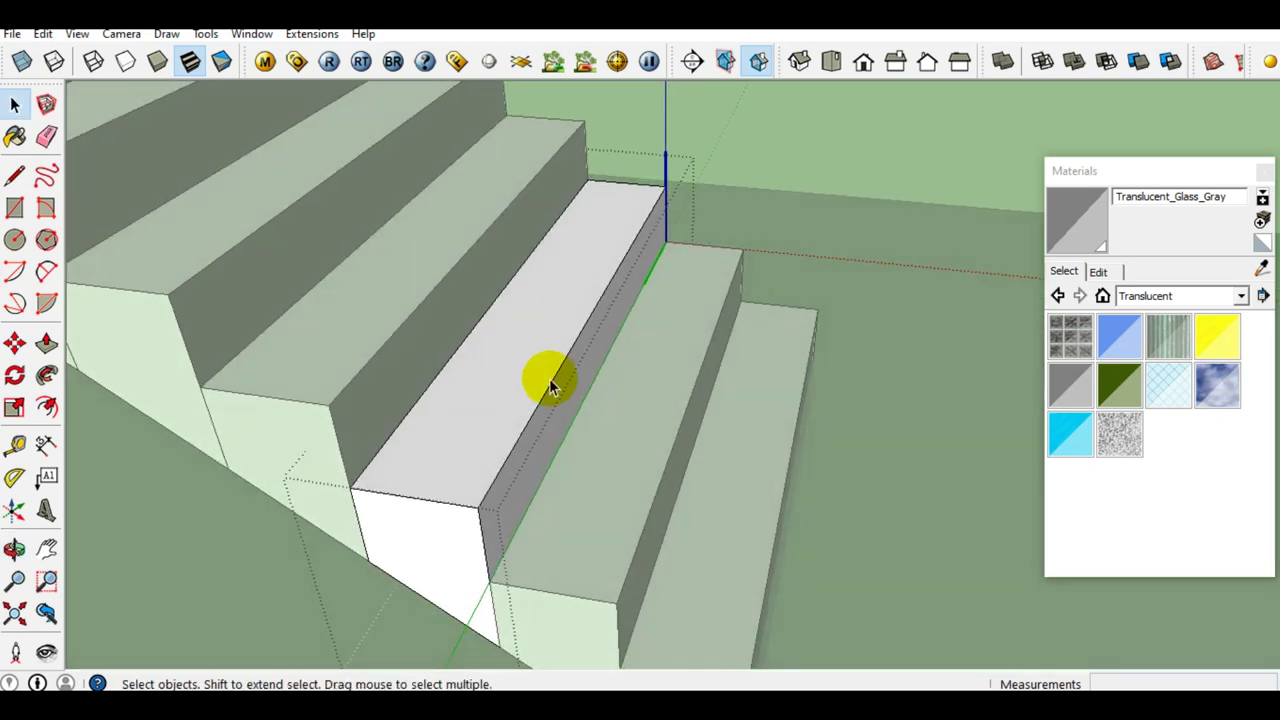
Look over the staircase from several angles and bring up the landing slab's actions.
{"action": "scroll", "coordinate": [586, 371], "scroll_direction": "down", "scroll_amount": 3}
{"action": "scroll", "coordinate": [508, 323], "scroll_direction": "down", "scroll_amount": 2}
{"action": "mouse_move", "coordinate": [501, 318]}
{"action": "middle_mouse_down"}
{"action": "mouse_move", "coordinate": [523, 349]}
{"action": "mouse_move", "coordinate": [686, 263]}
{"action": "mouse_move", "coordinate": [316, 304]}
{"action": "middle_mouse_up"}
{"action": "scroll", "coordinate": [474, 306], "scroll_direction": "up", "scroll_amount": 2}
{"action": "mouse_move", "coordinate": [520, 289]}
{"action": "middle_mouse_down"}
{"action": "mouse_move", "coordinate": [580, 294]}
{"action": "mouse_move", "coordinate": [560, 300]}
{"action": "middle_mouse_up"}
{"action": "left_click", "coordinate": [378, 178]}
{"action": "left_click", "coordinate": [443, 248]}
{"action": "mouse_move", "coordinate": [457, 257]}
{"action": "middle_mouse_down"}
{"action": "mouse_move", "coordinate": [837, 399]}
{"action": "mouse_move", "coordinate": [622, 426]}
{"action": "mouse_move", "coordinate": [679, 288]}
{"action": "mouse_move", "coordinate": [669, 323]}
{"action": "mouse_move", "coordinate": [489, 209]}
{"action": "mouse_move", "coordinate": [443, 114]}
{"action": "mouse_move", "coordinate": [605, 100]}
{"action": "mouse_move", "coordinate": [1006, 200]}
{"action": "mouse_move", "coordinate": [1057, 200]}
{"action": "mouse_move", "coordinate": [1040, 240]}
{"action": "mouse_move", "coordinate": [890, 332]}
{"action": "middle_mouse_up"}
{"action": "mouse_move", "coordinate": [926, 281]}
{"action": "middle_mouse_down"}
{"action": "mouse_move", "coordinate": [903, 183]}
{"action": "mouse_move", "coordinate": [329, 466]}
{"action": "mouse_move", "coordinate": [609, 434]}
{"action": "mouse_move", "coordinate": [331, 345]}
{"action": "mouse_move", "coordinate": [294, 291]}
{"action": "middle_mouse_up"}
{"action": "mouse_move", "coordinate": [498, 352]}
{"action": "middle_mouse_down"}
{"action": "mouse_move", "coordinate": [583, 357]}
{"action": "mouse_move", "coordinate": [737, 406]}
{"action": "middle_mouse_up"}
{"action": "mouse_move", "coordinate": [629, 406]}
{"action": "middle_mouse_down"}
{"action": "mouse_move", "coordinate": [752, 398]}
{"action": "mouse_move", "coordinate": [909, 429]}
{"action": "mouse_move", "coordinate": [651, 401]}
{"action": "middle_mouse_up"}
{"action": "right_click", "coordinate": [651, 399]}
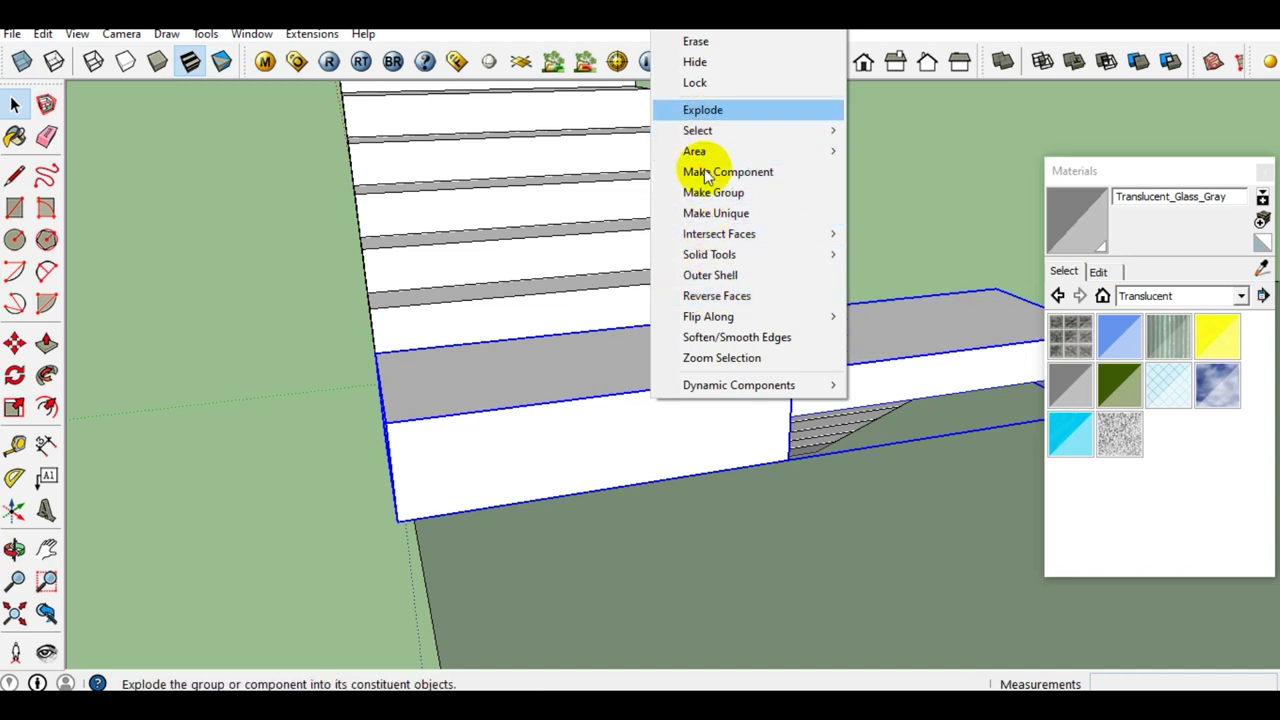
Make the landing slab a unique component.
{"action": "left_click", "coordinate": [673, 428]}
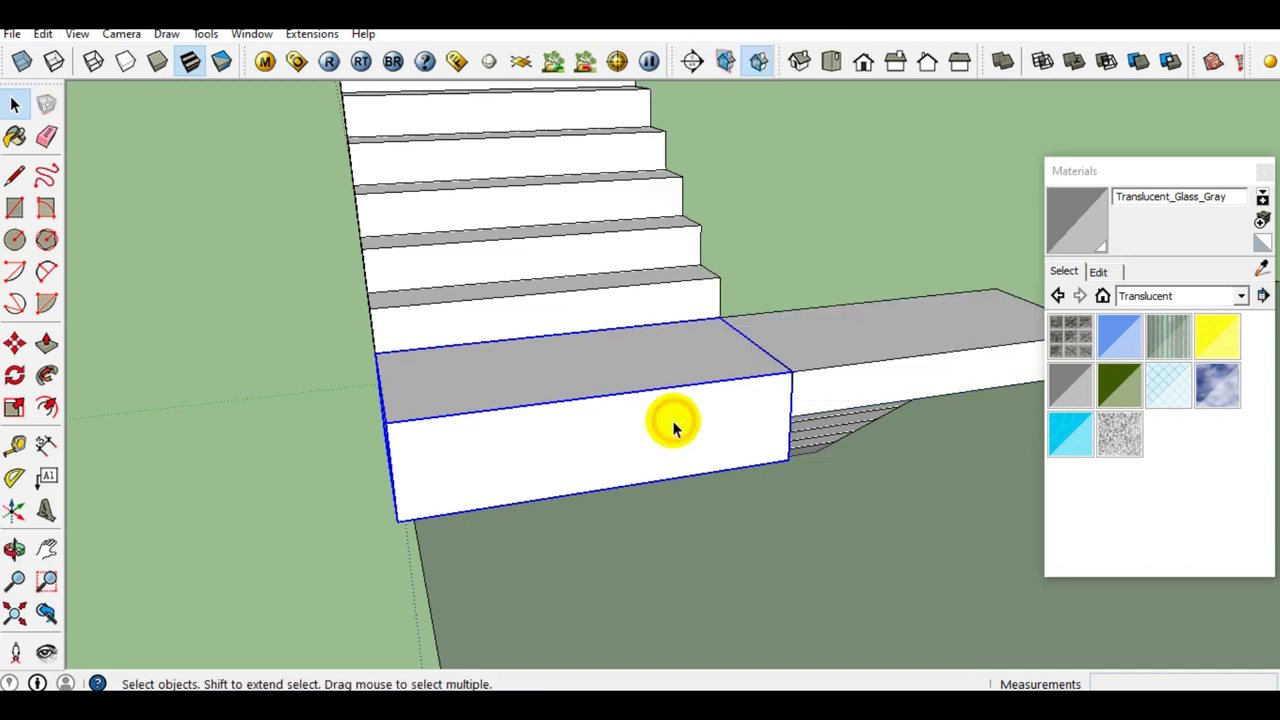
{"action": "right_click", "coordinate": [672, 428]}
{"action": "left_click", "coordinate": [662, 422]}
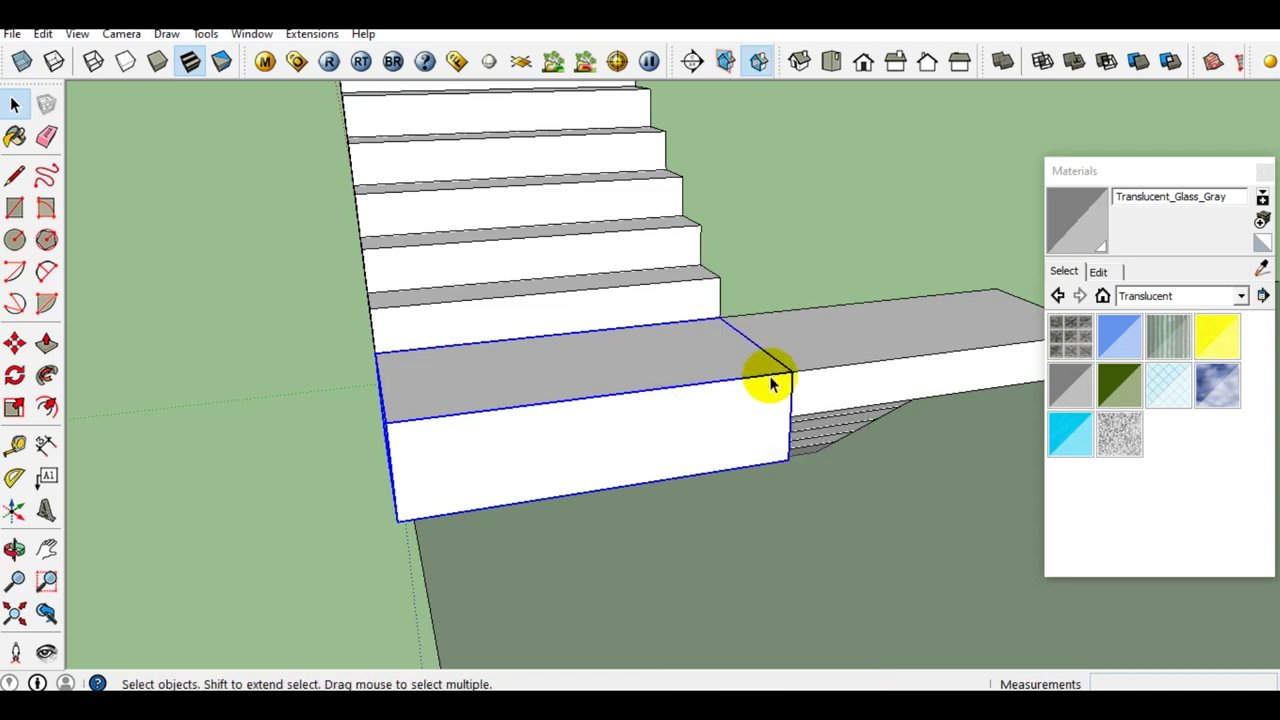
{"action": "right_click", "coordinate": [700, 378]}
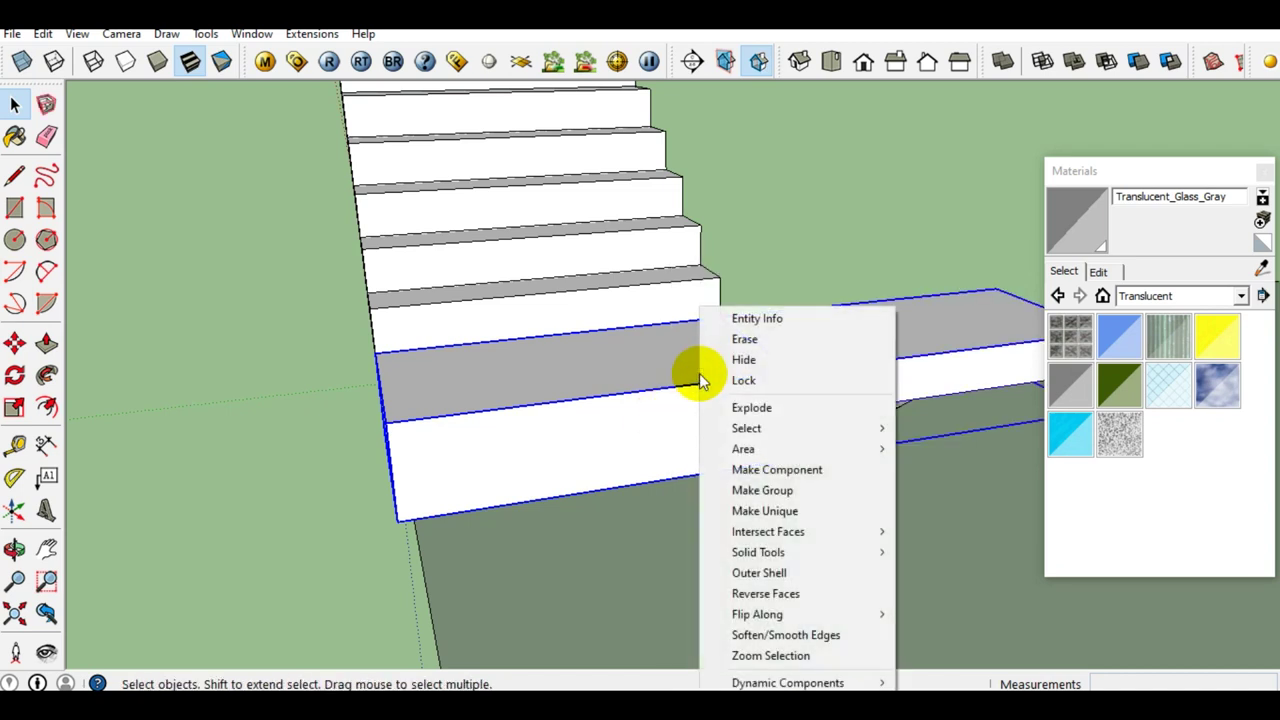
{"action": "left_click", "coordinate": [782, 511]}
Inside the slab component, raise its lower edge 150mm, then exit editing.
{"action": "mouse_move", "coordinate": [789, 363]}
{"action": "middle_mouse_down"}
{"action": "mouse_move", "coordinate": [622, 345]}
{"action": "mouse_move", "coordinate": [648, 395]}
{"action": "mouse_move", "coordinate": [643, 337]}
{"action": "mouse_move", "coordinate": [666, 286]}
{"action": "mouse_move", "coordinate": [779, 310]}
{"action": "mouse_move", "coordinate": [634, 343]}
{"action": "mouse_move", "coordinate": [701, 393]}
{"action": "mouse_move", "coordinate": [694, 329]}
{"action": "mouse_move", "coordinate": [657, 345]}
{"action": "middle_mouse_up"}
{"action": "double_click", "coordinate": [618, 388]}
{"action": "left_click", "coordinate": [652, 346]}
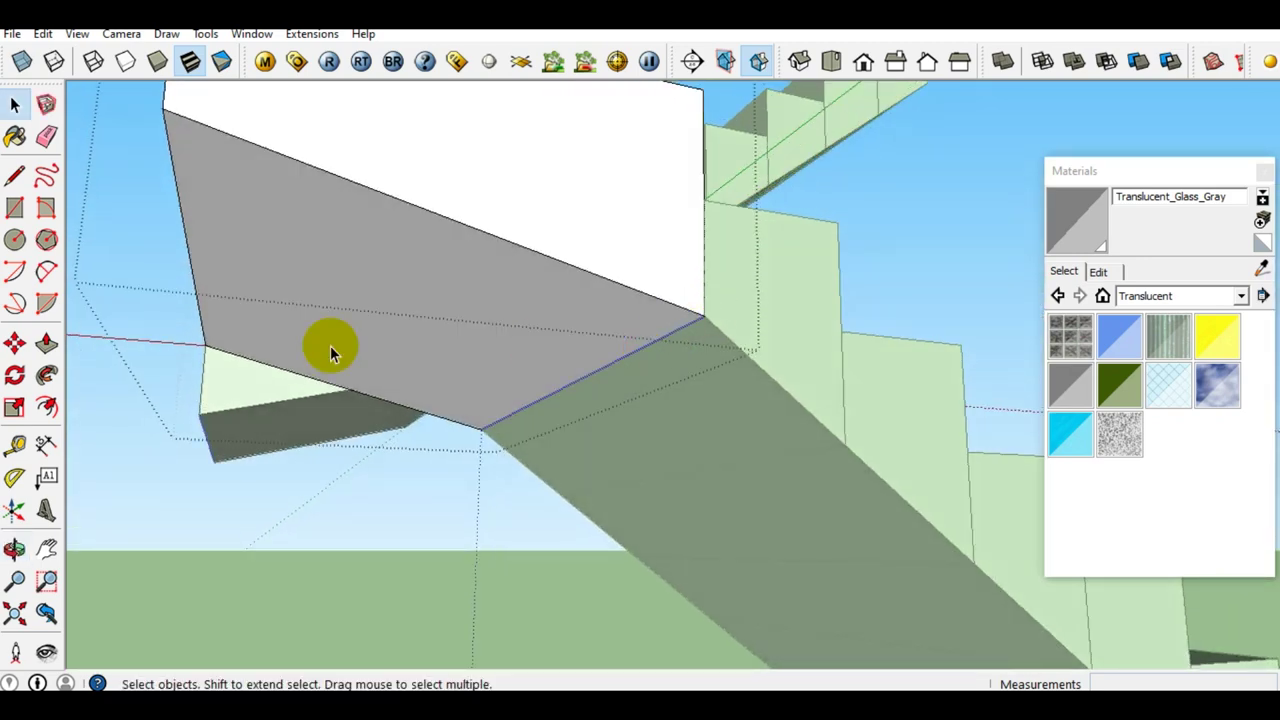
{"action": "left_click", "coordinate": [15, 344]}
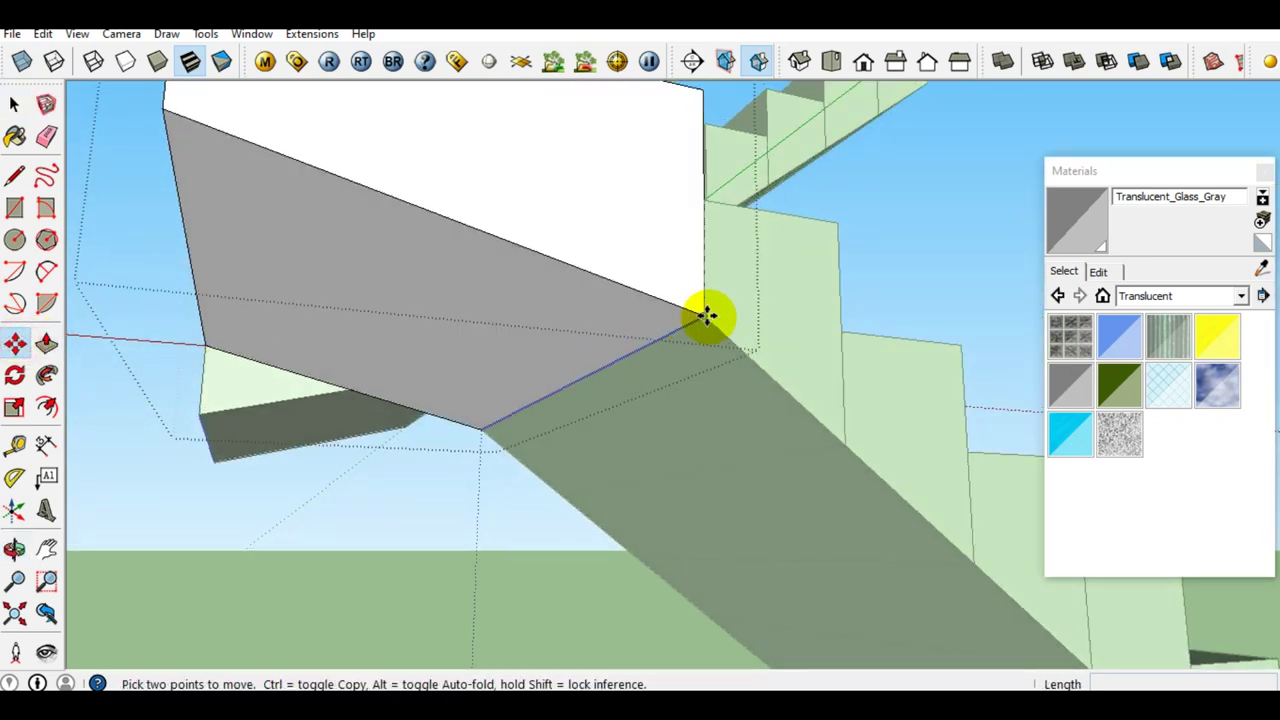
{"action": "left_click", "coordinate": [707, 317]}
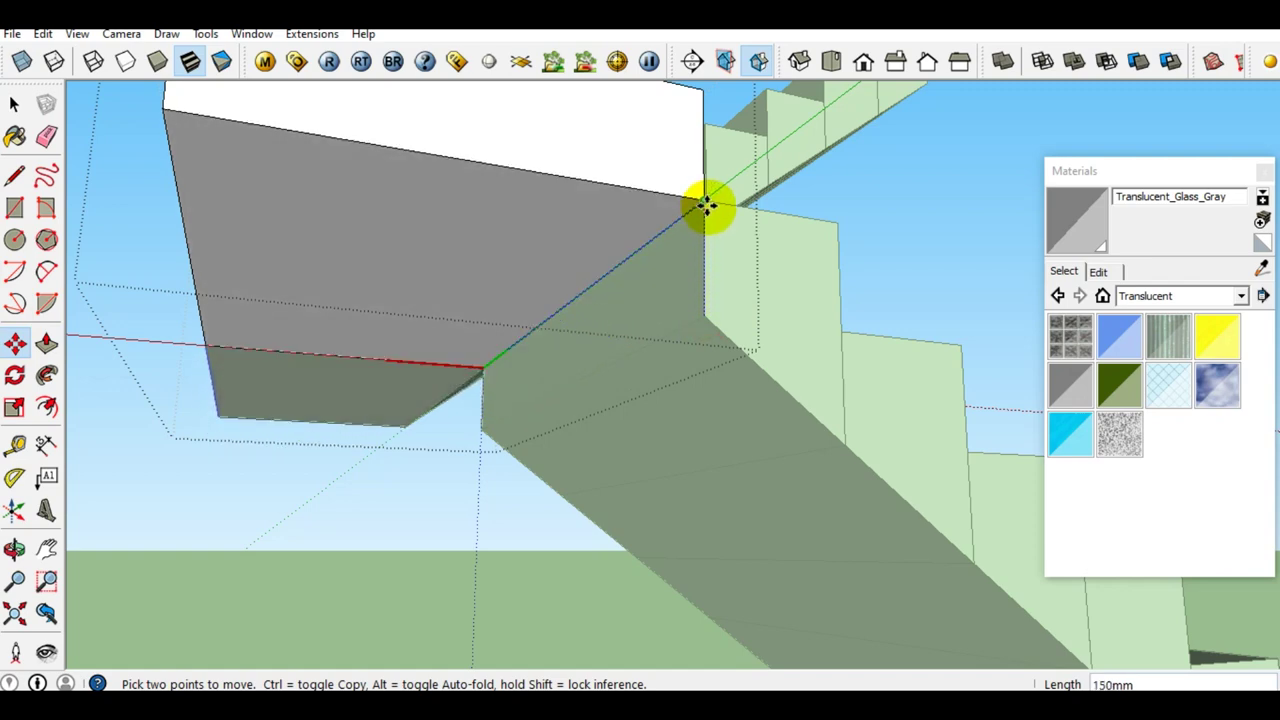
{"action": "mouse_move", "coordinate": [697, 260]}
{"action": "middle_mouse_down"}
{"action": "mouse_move", "coordinate": [626, 277]}
{"action": "mouse_move", "coordinate": [575, 393]}
{"action": "mouse_move", "coordinate": [619, 397]}
{"action": "middle_mouse_up"}
{"action": "key", "text": "space"}
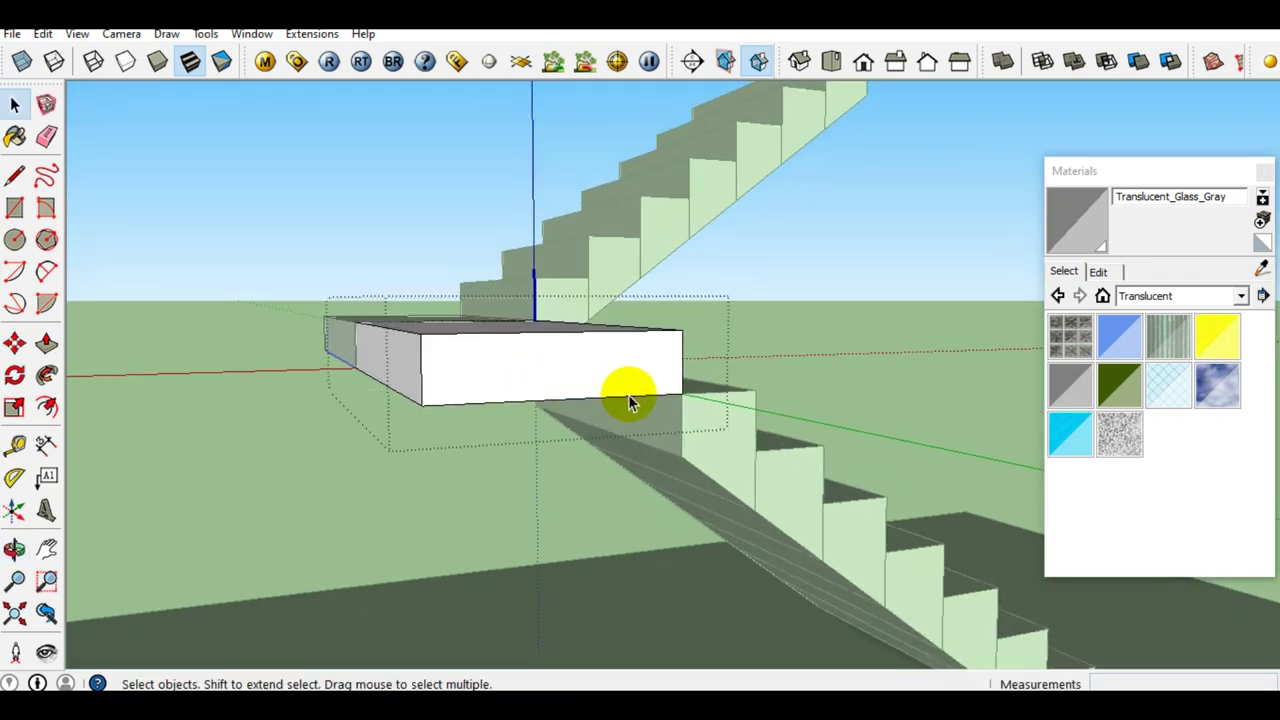
{"action": "key", "text": "Escape"}
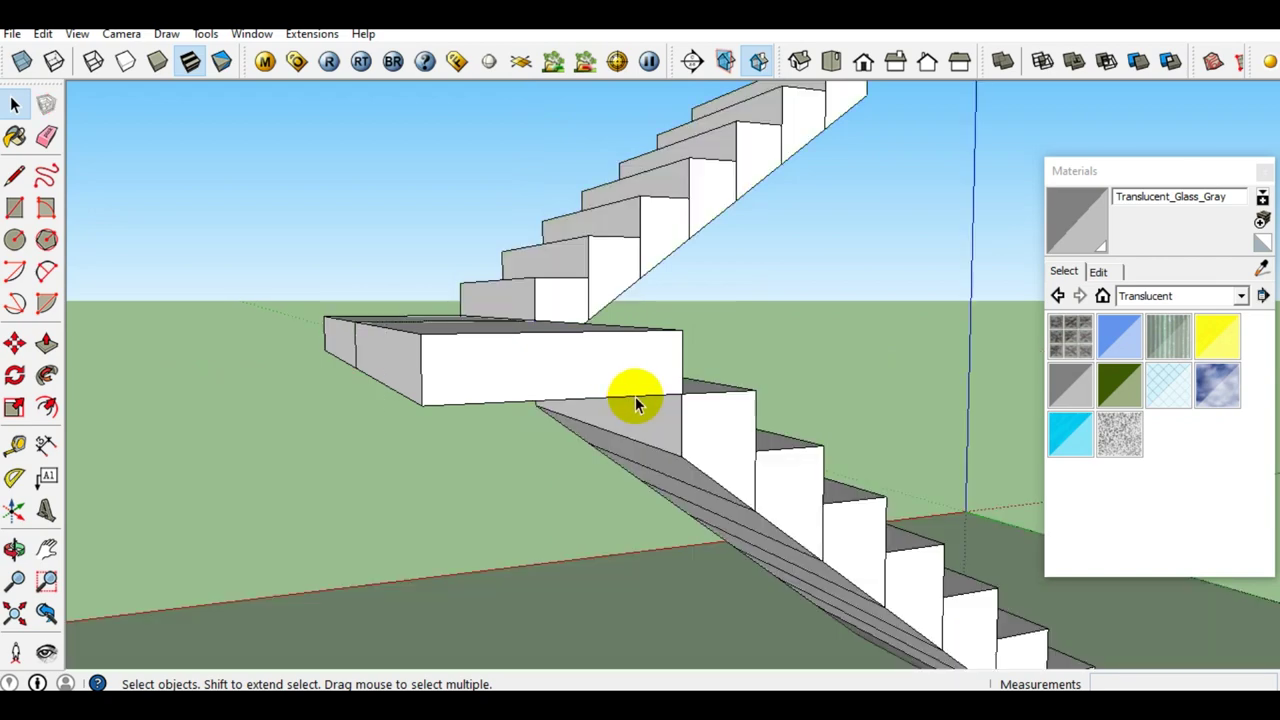
{"action": "scroll", "coordinate": [636, 437], "scroll_direction": "up", "scroll_amount": 3}
{"action": "mouse_move", "coordinate": [729, 431]}
{"action": "middle_mouse_down"}
{"action": "mouse_move", "coordinate": [672, 330]}
{"action": "mouse_move", "coordinate": [623, 386]}
{"action": "mouse_move", "coordinate": [657, 366]}
{"action": "middle_mouse_up"}
{"action": "right_click", "coordinate": [663, 376]}
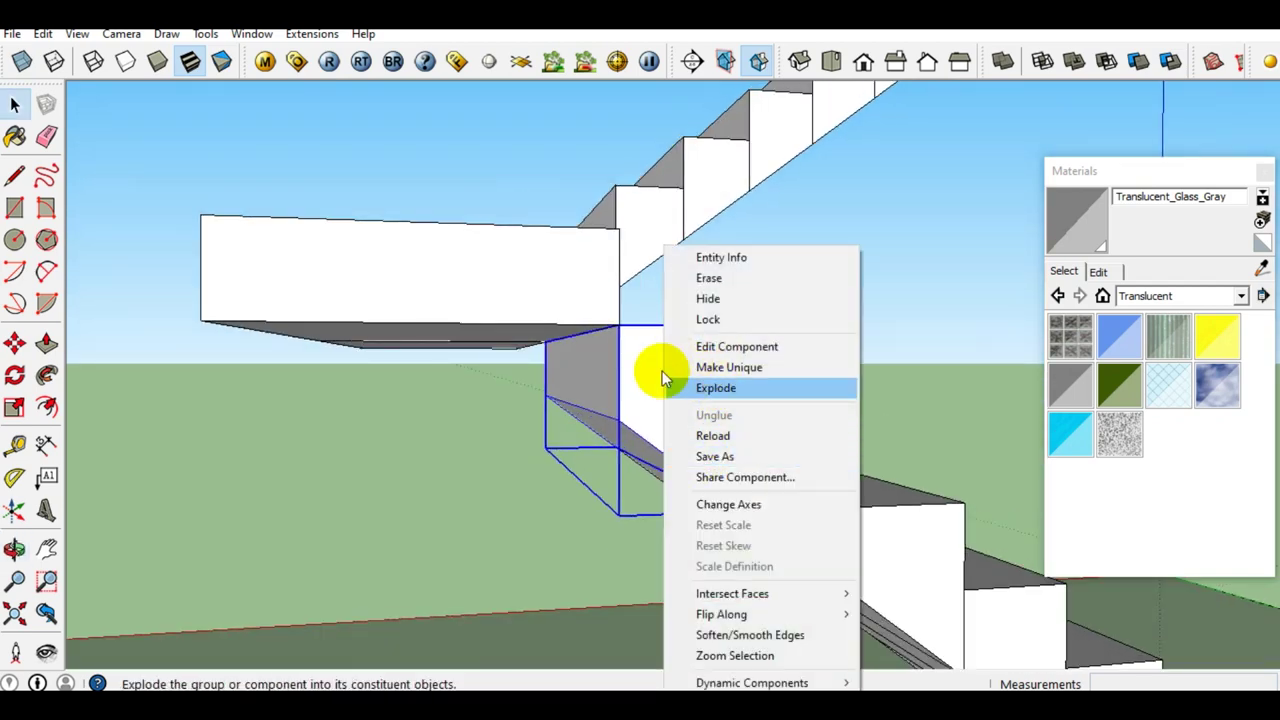
Make the upper flight's component unique.
{"action": "left_click", "coordinate": [589, 380]}
{"action": "mouse_move", "coordinate": [591, 380]}
{"action": "middle_mouse_down"}
{"action": "mouse_move", "coordinate": [393, 422]}
{"action": "mouse_move", "coordinate": [745, 424]}
{"action": "middle_mouse_up"}
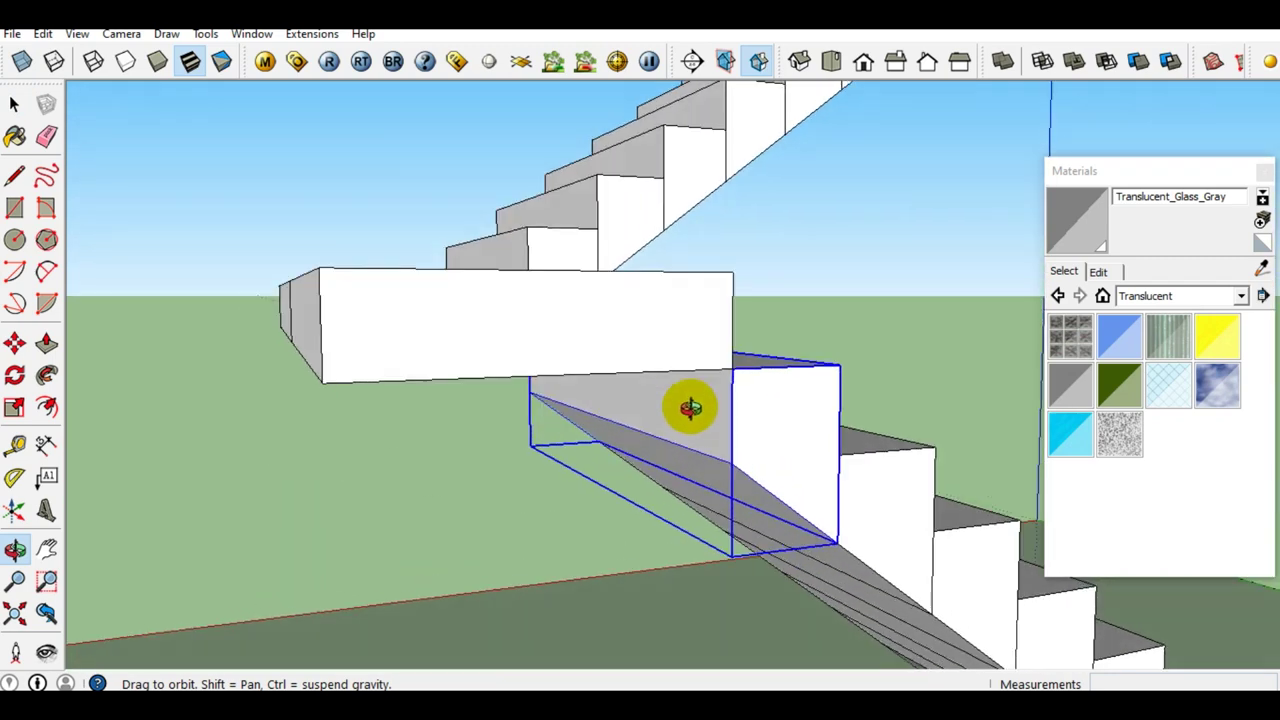
{"action": "right_click", "coordinate": [748, 425]}
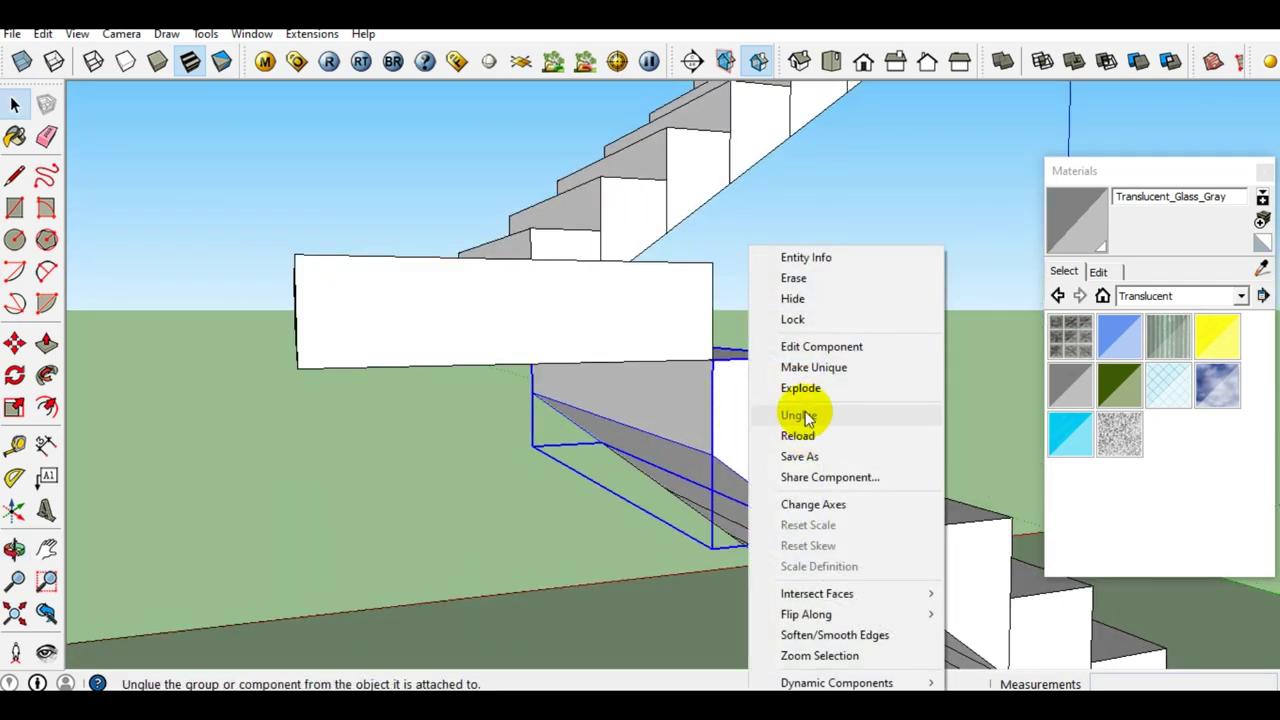
{"action": "left_click", "coordinate": [816, 366]}
Draw a new edge across the flight's sloped underside face.
{"action": "middle_click_drag", "start_coordinate": [700, 420], "coordinate": [668, 348]}
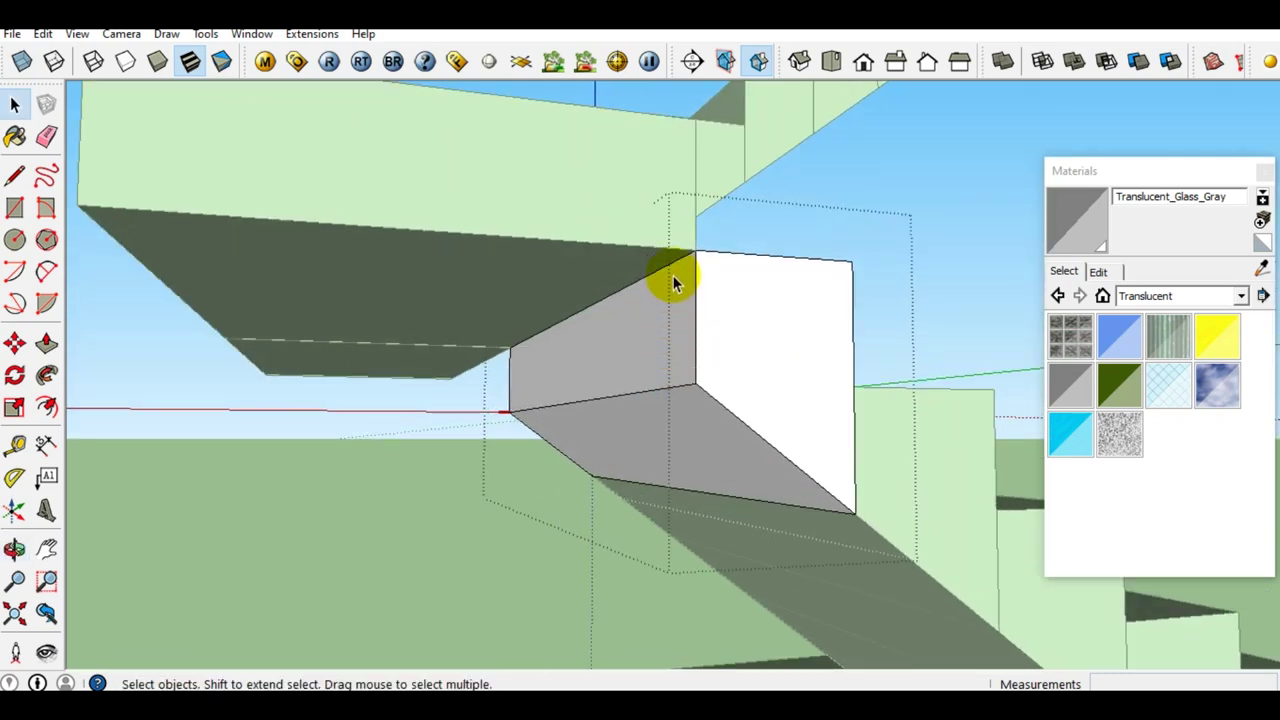
{"action": "key", "text": "l"}
{"action": "left_click", "coordinate": [695, 383]}
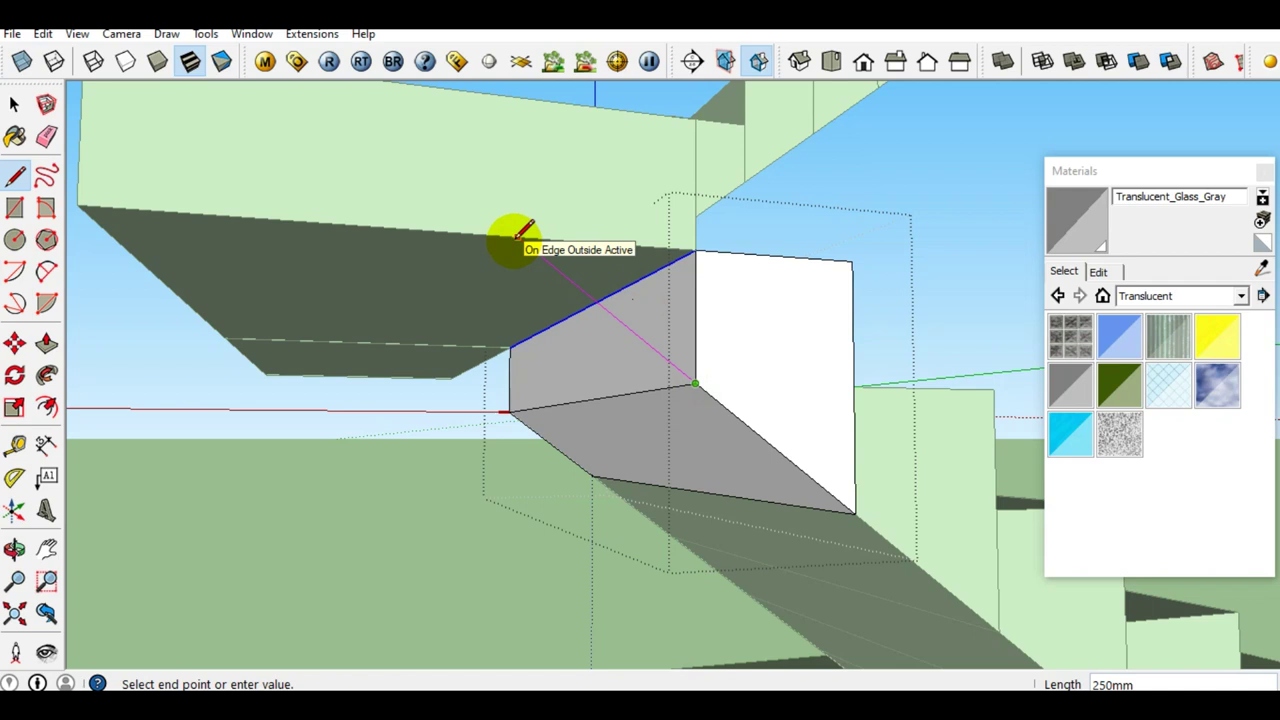
{"action": "left_click", "coordinate": [515, 237]}
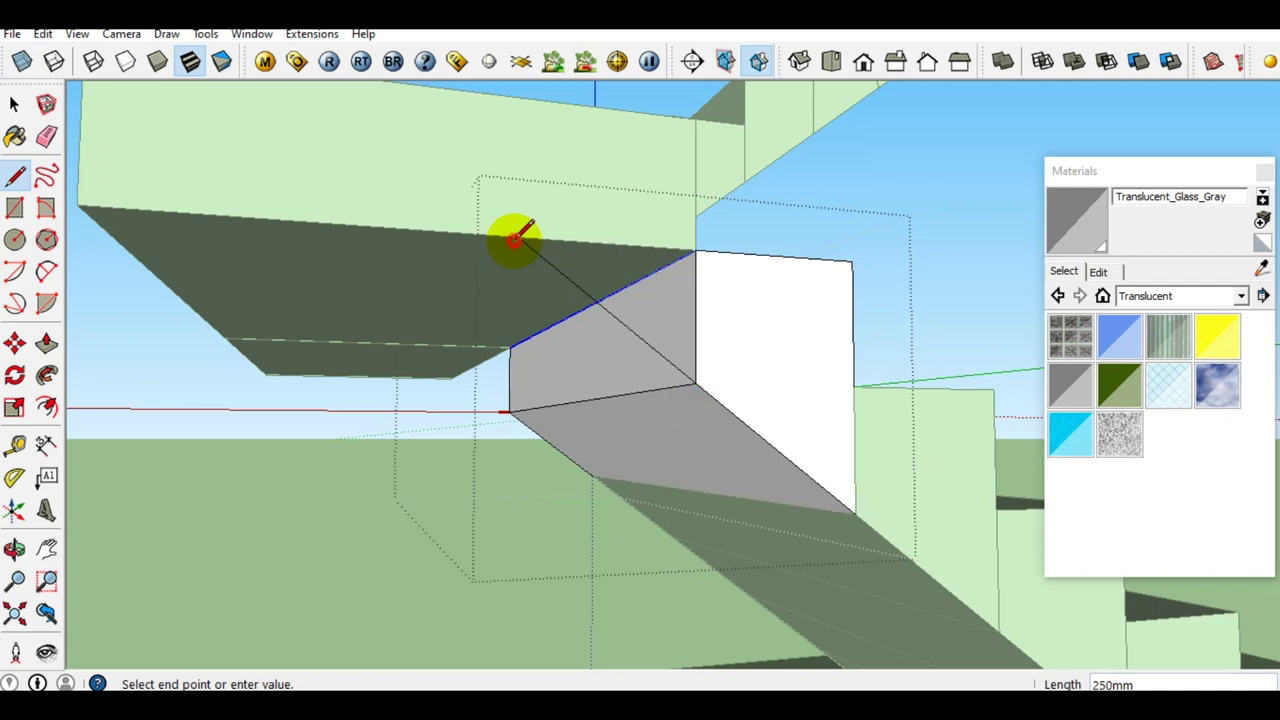
{"action": "left_click", "coordinate": [697, 243]}
{"action": "key", "text": "space"}
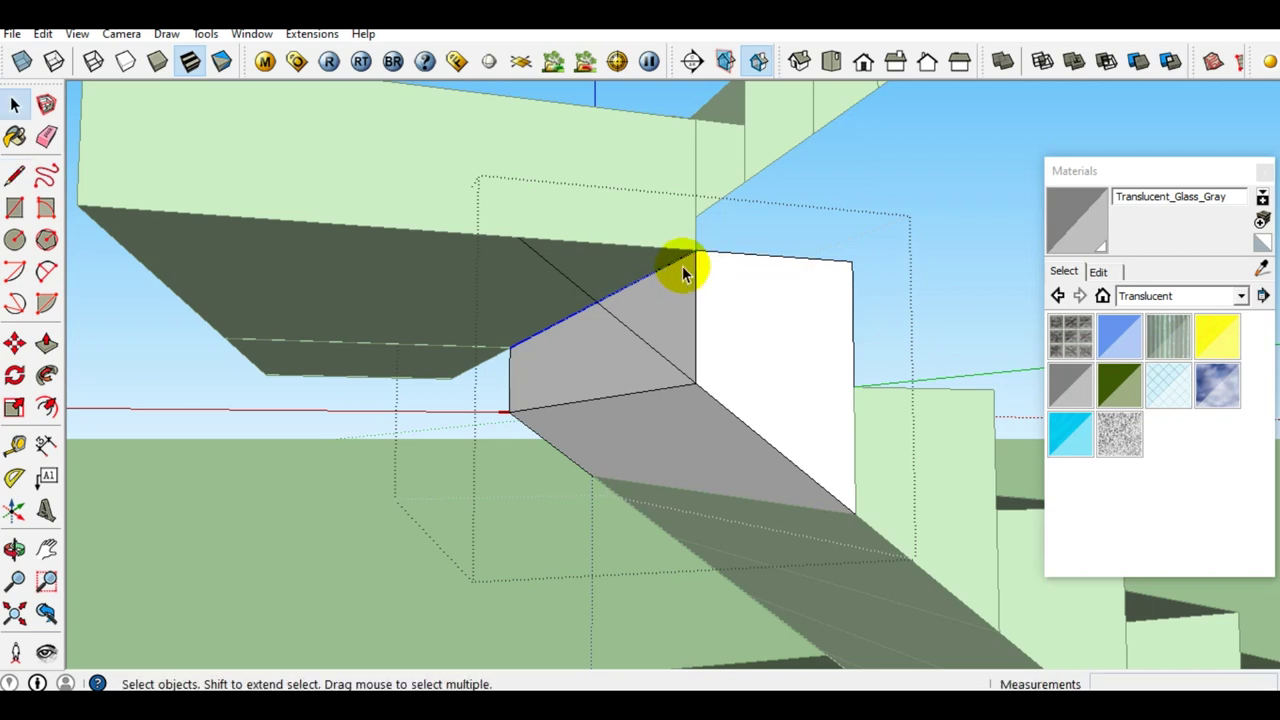
Move the underside corner up to the landing corner and erase the stray edge.
{"action": "key", "text": "m"}
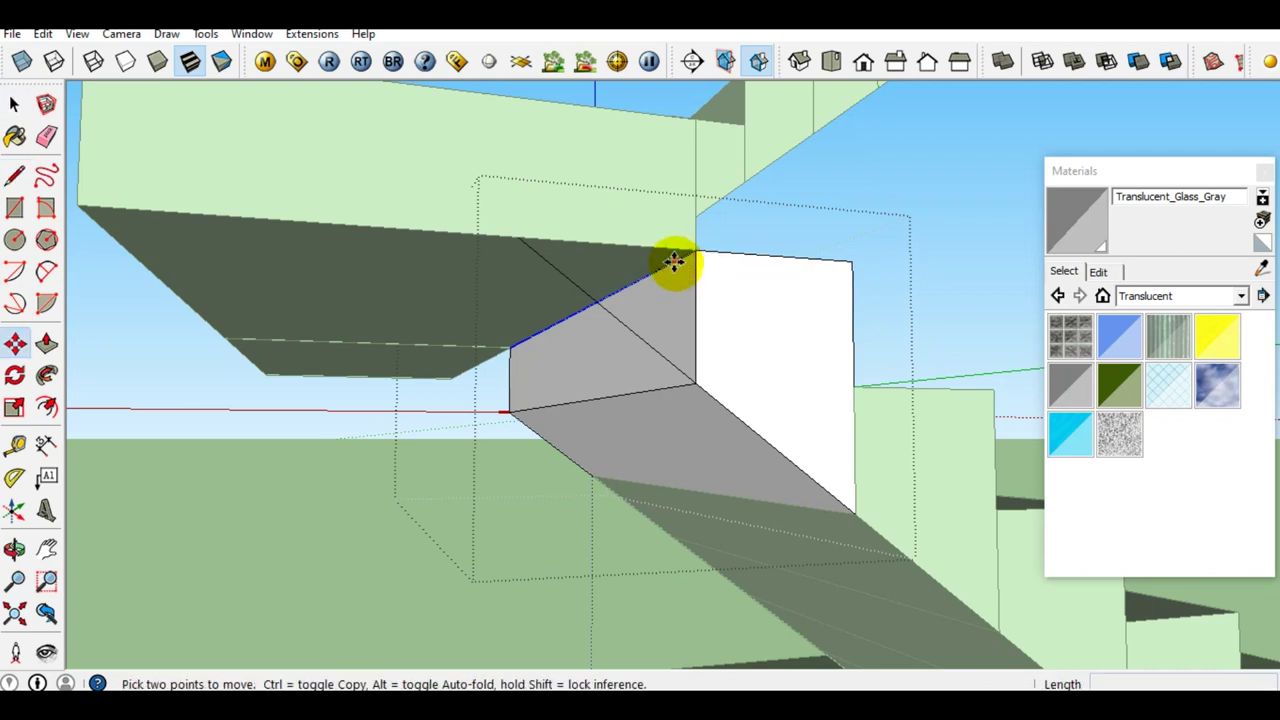
{"action": "left_click", "coordinate": [699, 256]}
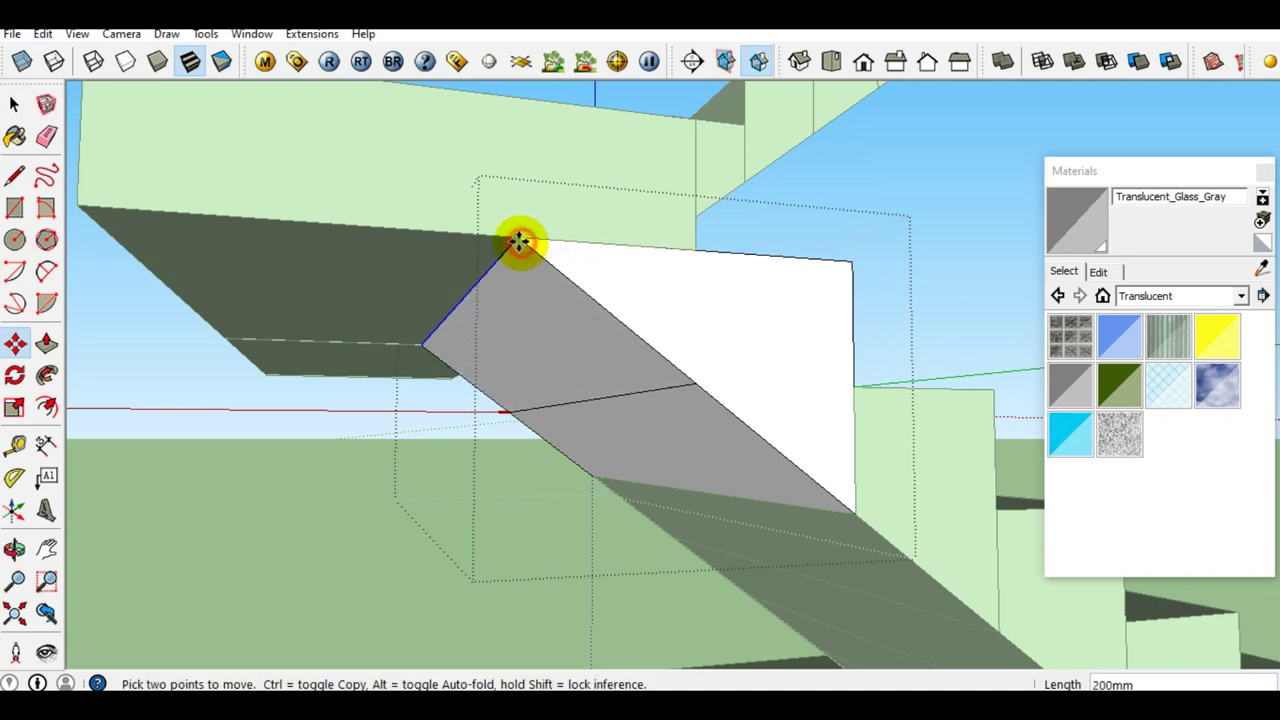
{"action": "key", "text": "space"}
{"action": "key", "text": "e"}
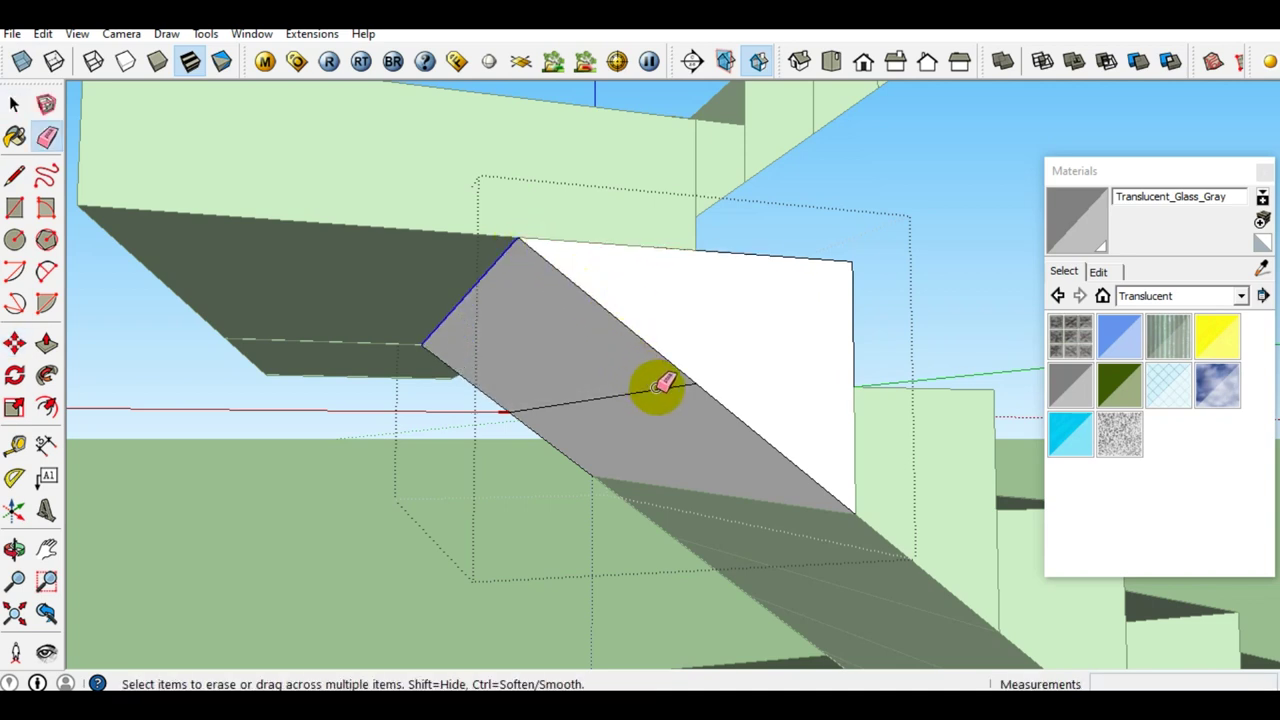
{"action": "key", "text": "space"}
{"action": "mouse_move", "coordinate": [700, 337]}
{"action": "middle_mouse_down"}
{"action": "mouse_move", "coordinate": [646, 463]}
{"action": "mouse_move", "coordinate": [315, 383]}
{"action": "mouse_move", "coordinate": [600, 351]}
{"action": "mouse_move", "coordinate": [777, 297]}
{"action": "mouse_move", "coordinate": [334, 351]}
{"action": "mouse_move", "coordinate": [372, 541]}
{"action": "mouse_move", "coordinate": [1043, 394]}
{"action": "mouse_move", "coordinate": [514, 320]}
{"action": "mouse_move", "coordinate": [829, 394]}
{"action": "mouse_move", "coordinate": [497, 305]}
{"action": "mouse_move", "coordinate": [534, 380]}
{"action": "mouse_move", "coordinate": [720, 266]}
{"action": "mouse_move", "coordinate": [497, 251]}
{"action": "mouse_move", "coordinate": [646, 166]}
{"action": "mouse_move", "coordinate": [614, 200]}
{"action": "middle_mouse_up"}
{"action": "left_click_drag", "start_coordinate": [672, 185], "coordinate": [453, 117]}
{"action": "scroll", "coordinate": [500, 229], "scroll_direction": "up", "scroll_amount": 1}
Merge the upper flight into one solid with Outer Shell.
{"action": "scroll", "coordinate": [557, 257], "scroll_direction": "up", "scroll_amount": 3}
{"action": "scroll", "coordinate": [523, 263], "scroll_direction": "up", "scroll_amount": 3}
{"action": "scroll", "coordinate": [520, 283], "scroll_direction": "up", "scroll_amount": 2}
{"action": "scroll", "coordinate": [520, 283], "scroll_direction": "down", "scroll_amount": 3}
{"action": "right_click", "coordinate": [560, 190]}
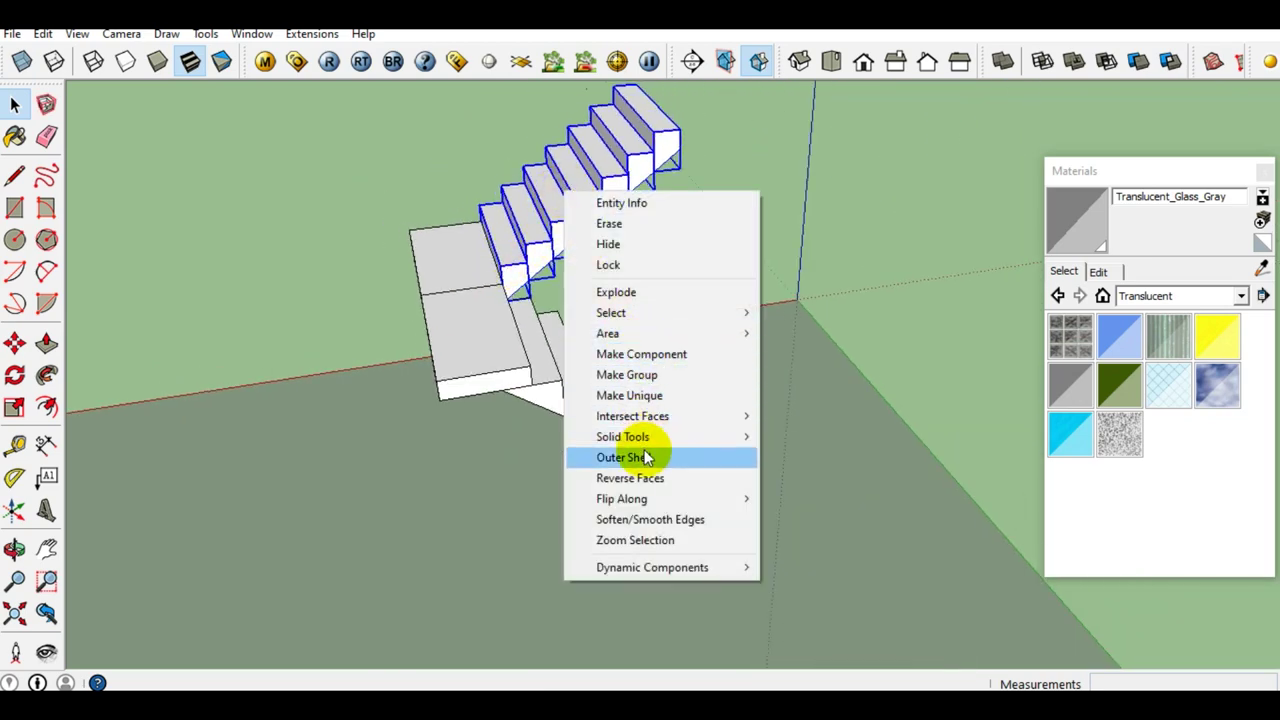
{"action": "left_click", "coordinate": [646, 452]}
Apply Outer Shell to the landing block and then to the lower flight.
{"action": "scroll", "coordinate": [434, 334], "scroll_direction": "up", "scroll_amount": 2}
{"action": "mouse_move", "coordinate": [434, 334]}
{"action": "middle_mouse_down"}
{"action": "mouse_move", "coordinate": [548, 222]}
{"action": "mouse_move", "coordinate": [614, 437]}
{"action": "middle_mouse_up"}
{"action": "left_click", "coordinate": [615, 437]}
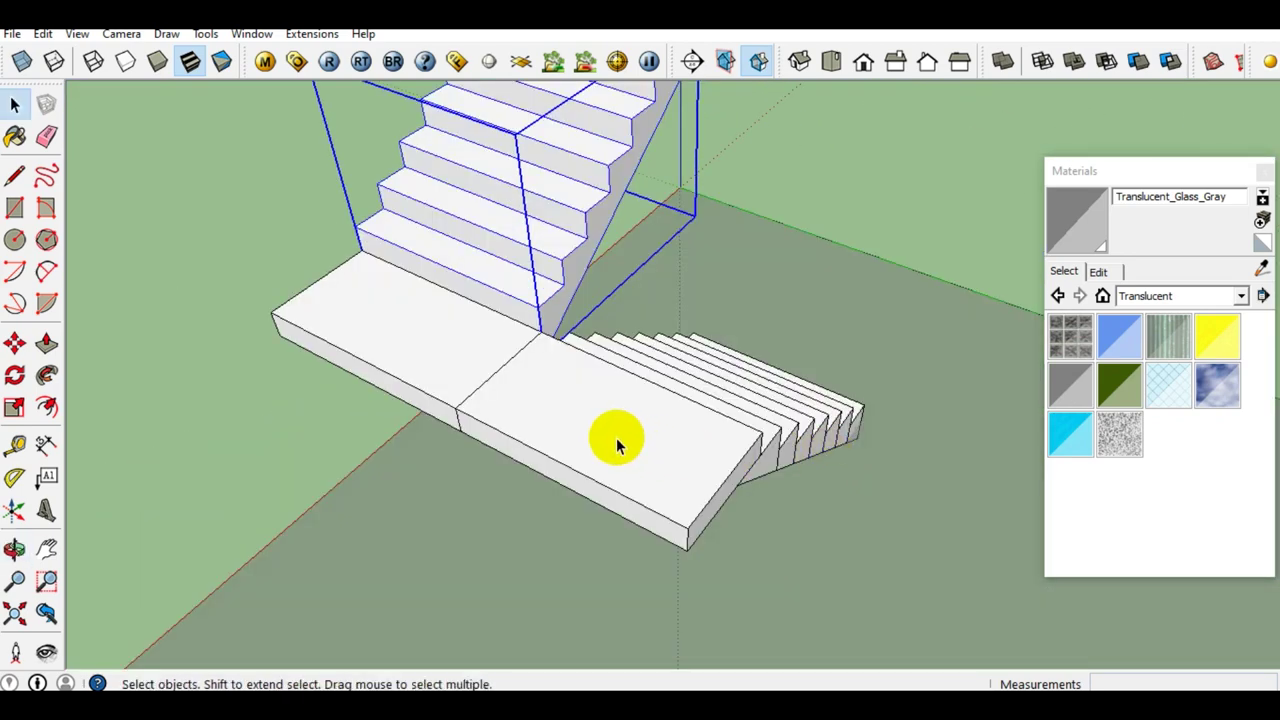
{"action": "right_click", "coordinate": [457, 374]}
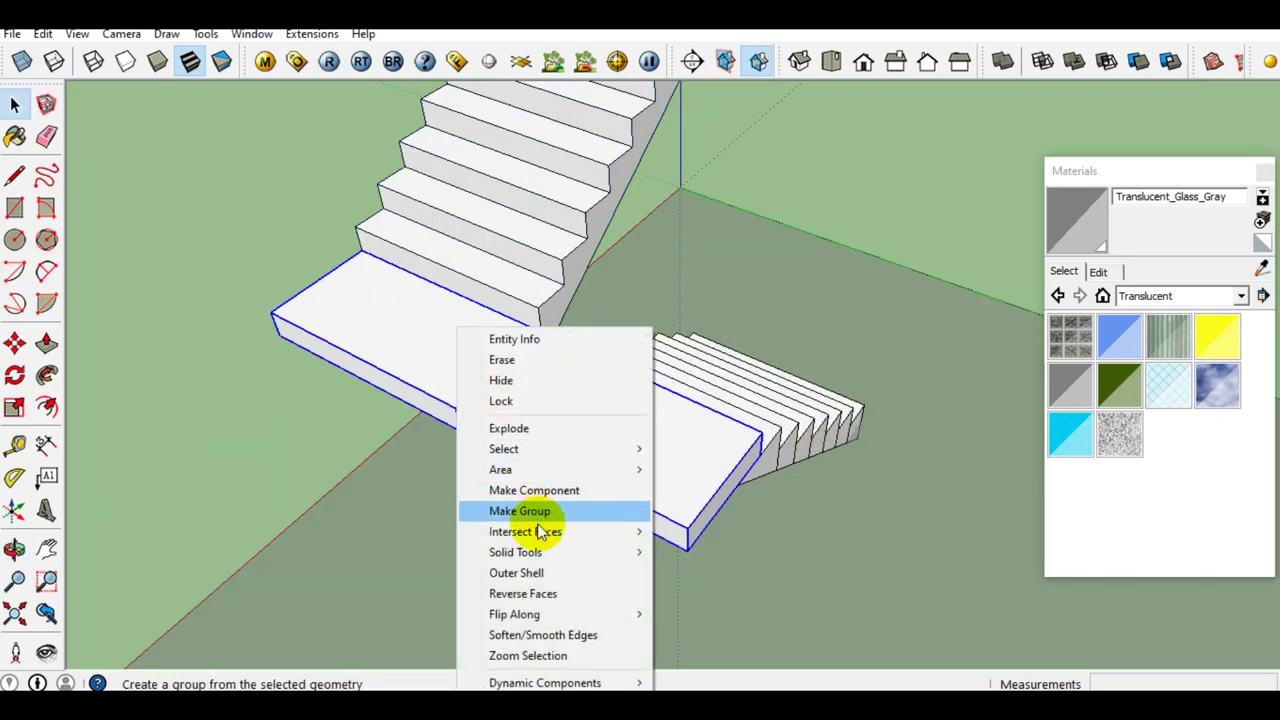
{"action": "left_click", "coordinate": [537, 577]}
{"action": "mouse_move", "coordinate": [586, 457]}
{"action": "middle_mouse_down"}
{"action": "mouse_move", "coordinate": [251, 360]}
{"action": "mouse_move", "coordinate": [534, 357]}
{"action": "middle_mouse_up"}
{"action": "left_click", "coordinate": [551, 393]}
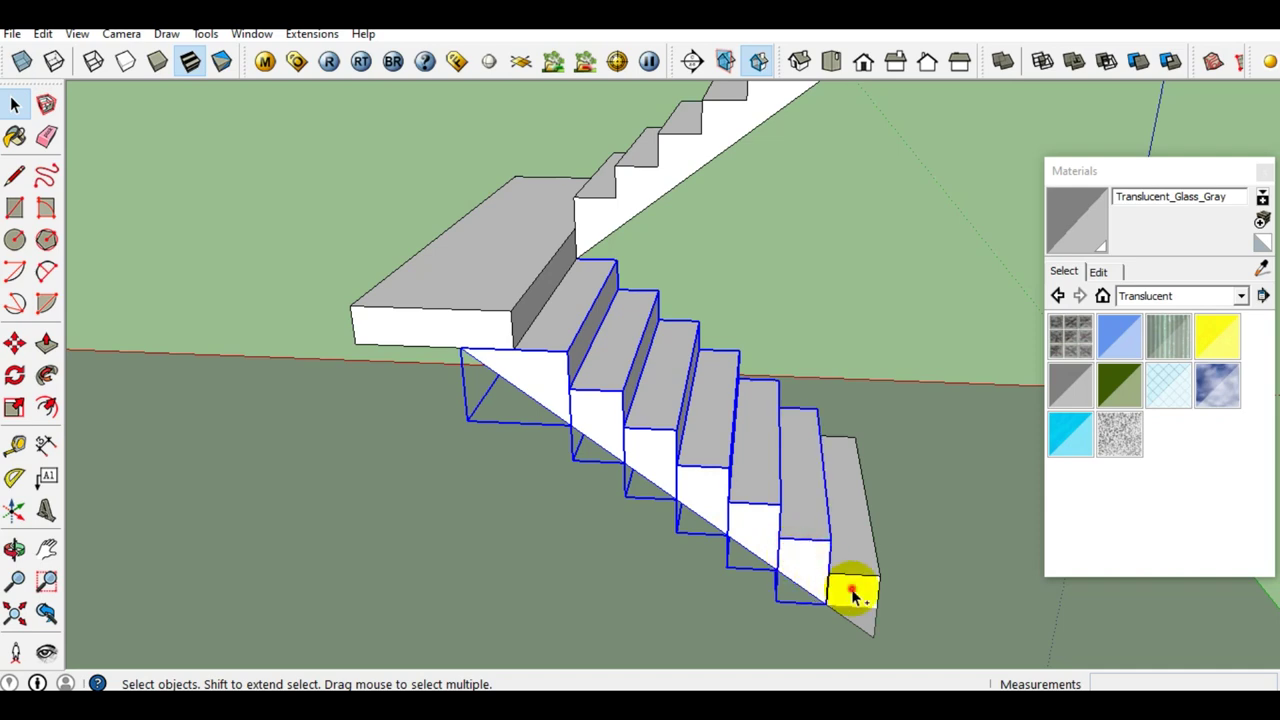
{"action": "mouse_move", "coordinate": [800, 527]}
{"action": "middle_mouse_down"}
{"action": "mouse_move", "coordinate": [571, 500]}
{"action": "mouse_move", "coordinate": [591, 386]}
{"action": "middle_mouse_up"}
{"action": "right_click", "coordinate": [591, 386]}
{"action": "mouse_move", "coordinate": [656, 246]}
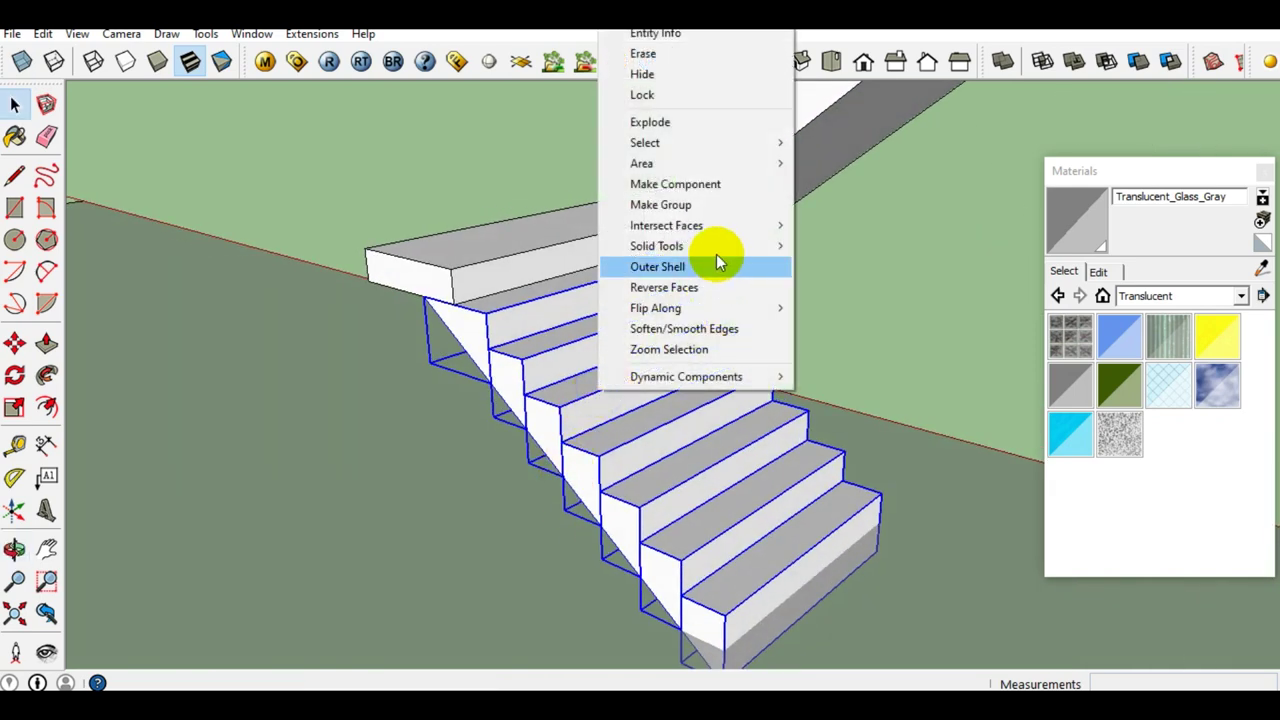
{"action": "left_click", "coordinate": [676, 268]}
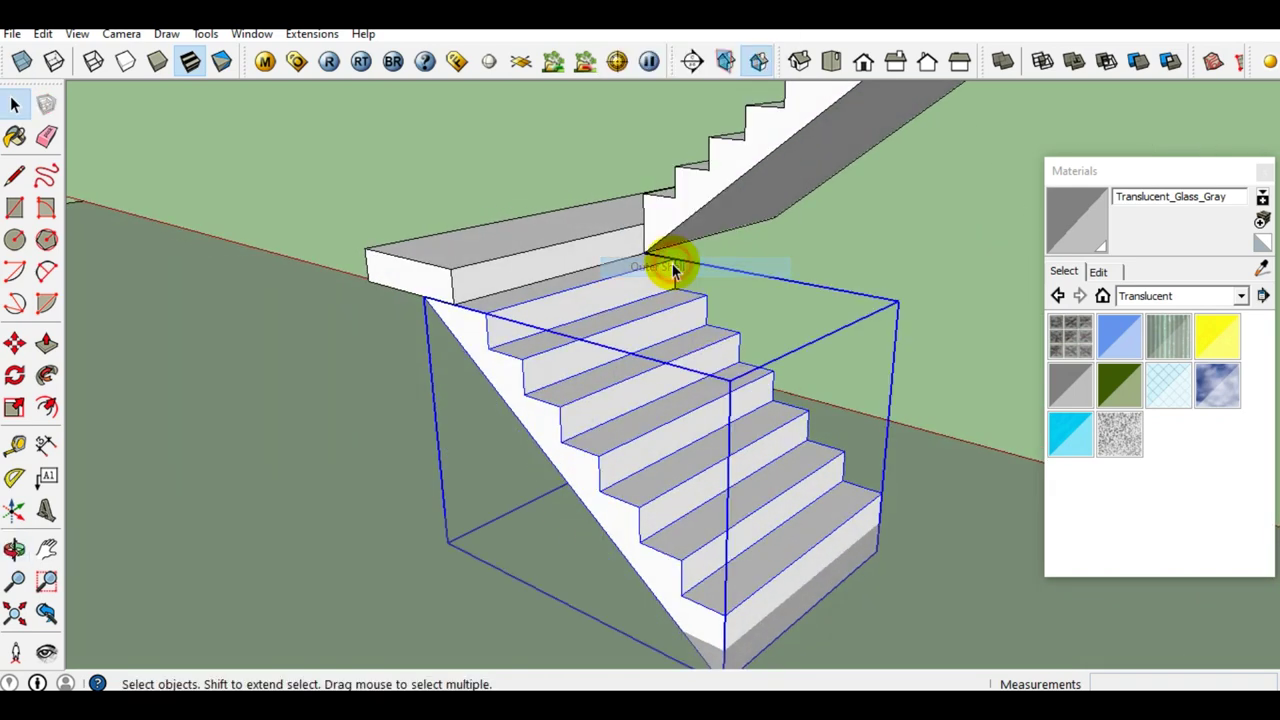
Select the landing together with the upper flight.
{"action": "scroll", "coordinate": [686, 300], "scroll_direction": "down", "scroll_amount": 3}
{"action": "mouse_move", "coordinate": [686, 300]}
{"action": "middle_mouse_down"}
{"action": "mouse_move", "coordinate": [943, 314]}
{"action": "mouse_move", "coordinate": [657, 367]}
{"action": "mouse_move", "coordinate": [1034, 394]}
{"action": "mouse_move", "coordinate": [937, 300]}
{"action": "mouse_move", "coordinate": [560, 250]}
{"action": "mouse_move", "coordinate": [771, 277]}
{"action": "mouse_move", "coordinate": [794, 183]}
{"action": "mouse_move", "coordinate": [700, 283]}
{"action": "mouse_move", "coordinate": [586, 446]}
{"action": "middle_mouse_up"}
{"action": "mouse_move", "coordinate": [742, 187]}
{"action": "middle_mouse_down"}
{"action": "mouse_move", "coordinate": [494, 497]}
{"action": "mouse_move", "coordinate": [643, 497]}
{"action": "mouse_move", "coordinate": [871, 320]}
{"action": "middle_mouse_up"}
{"action": "scroll", "coordinate": [613, 254], "scroll_direction": "up", "scroll_amount": 3}
{"action": "left_click", "coordinate": [613, 258]}
{"action": "scroll", "coordinate": [700, 230], "scroll_direction": "down", "scroll_amount": 1}
{"action": "left_click", "coordinate": [740, 182], "text": "shift"}
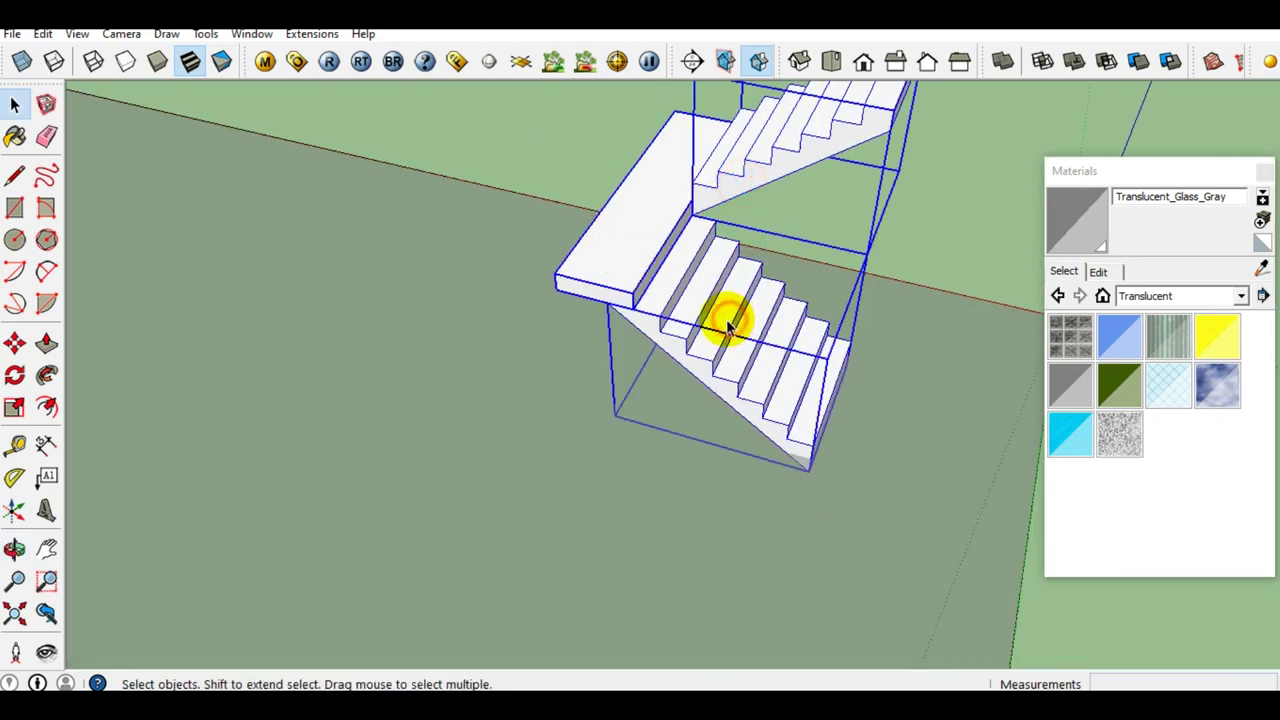
Copy the staircase by its bottom corner onto the corner of the second floor plan.
{"action": "scroll", "coordinate": [728, 325], "scroll_direction": "down", "scroll_amount": 3}
{"action": "scroll", "coordinate": [737, 337], "scroll_direction": "up", "scroll_amount": 1}
{"action": "key", "text": "m"}
{"action": "scroll", "coordinate": [771, 394], "scroll_direction": "up", "scroll_amount": 3}
{"action": "scroll", "coordinate": [789, 392], "scroll_direction": "up", "scroll_amount": 2}
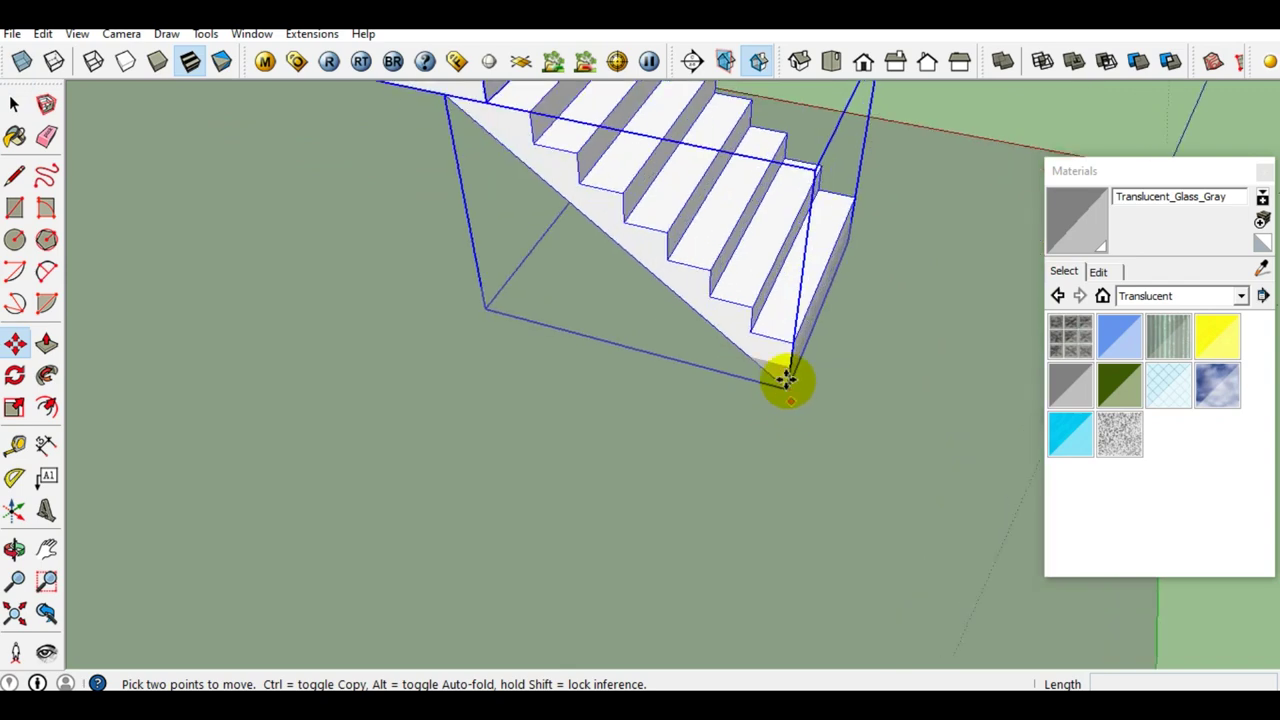
{"action": "scroll", "coordinate": [789, 392], "scroll_direction": "up", "scroll_amount": 2}
{"action": "left_click", "coordinate": [791, 352]}
{"action": "key", "text": "ctrl"}
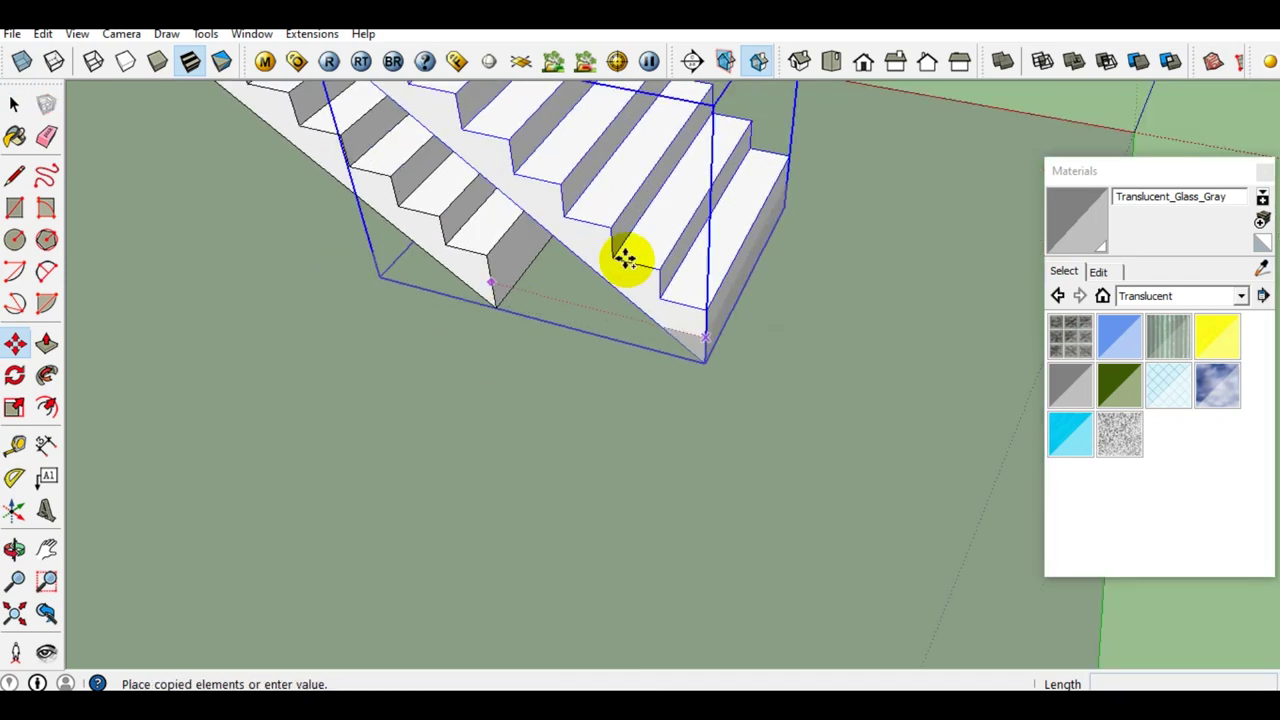
{"action": "scroll", "coordinate": [620, 256], "scroll_direction": "down", "scroll_amount": 3}
{"action": "scroll", "coordinate": [635, 240], "scroll_direction": "down", "scroll_amount": 3}
{"action": "scroll", "coordinate": [417, 297], "scroll_direction": "down", "scroll_amount": 2}
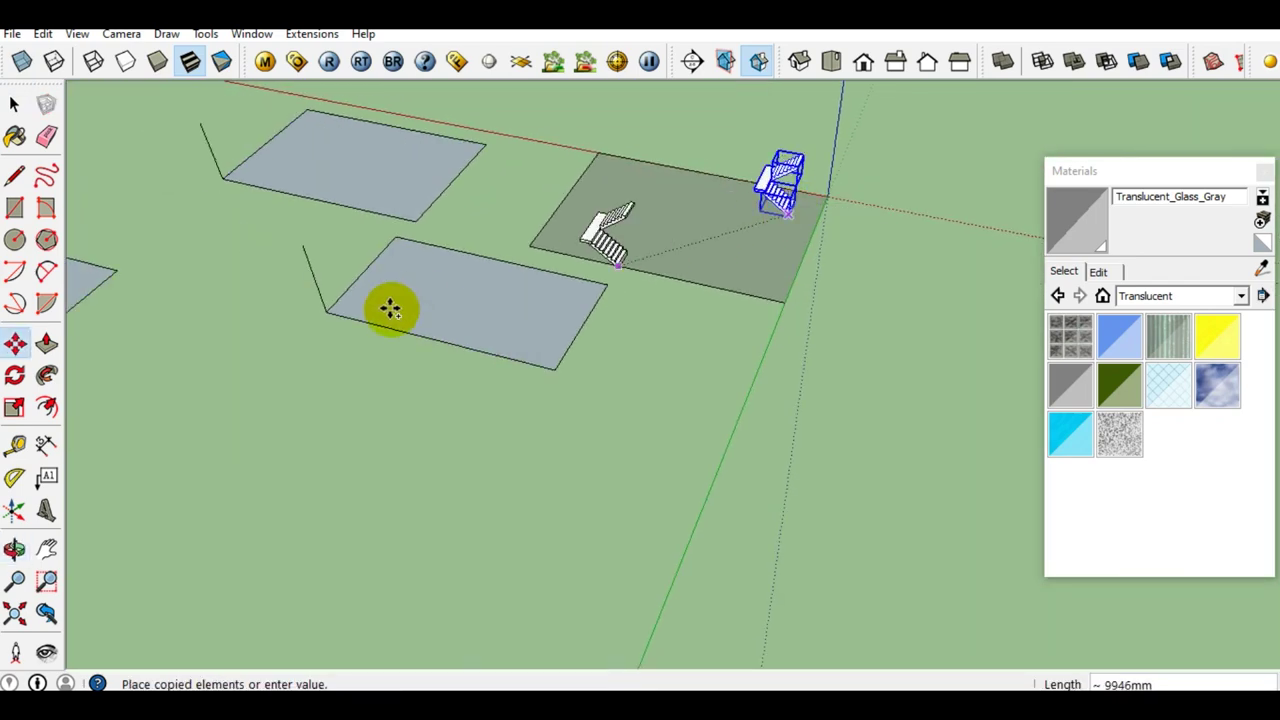
{"action": "scroll", "coordinate": [370, 315], "scroll_direction": "up", "scroll_amount": 2}
{"action": "scroll", "coordinate": [415, 338], "scroll_direction": "up", "scroll_amount": 2}
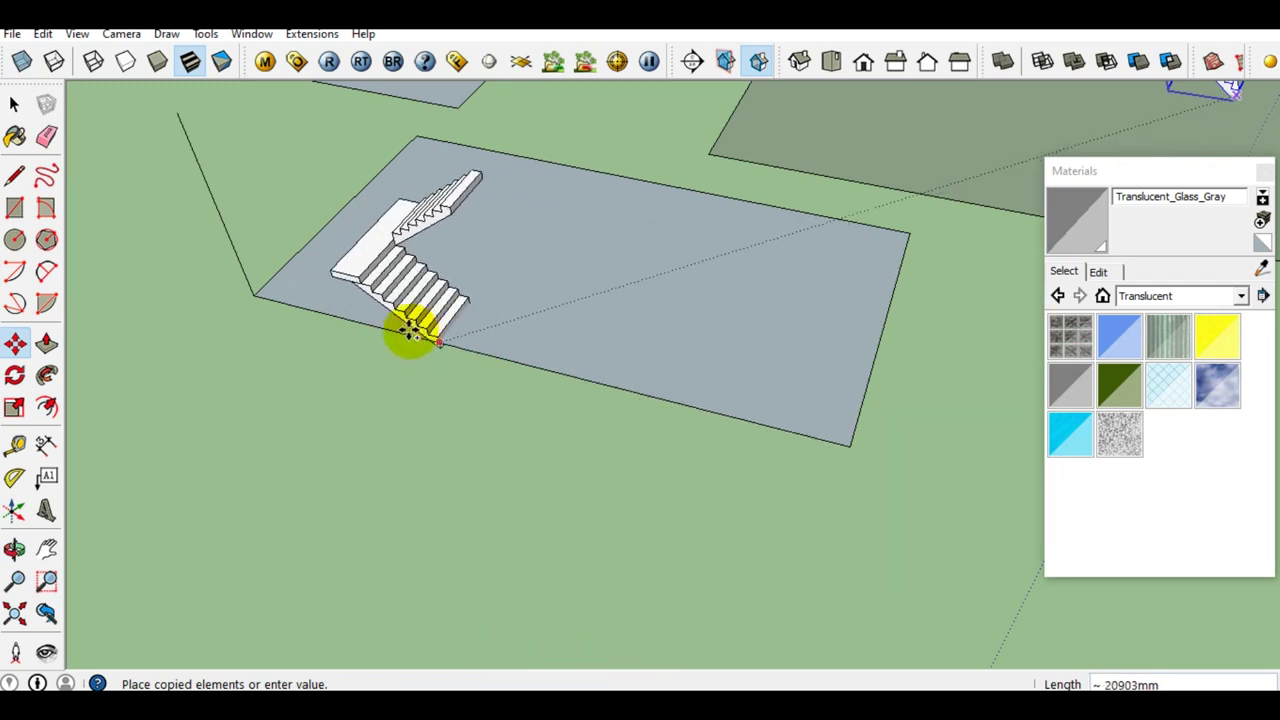
{"action": "left_click", "coordinate": [871, 362]}
{"action": "mouse_move", "coordinate": [748, 323]}
{"action": "middle_mouse_down"}
{"action": "mouse_move", "coordinate": [514, 389]}
{"action": "mouse_move", "coordinate": [486, 374]}
{"action": "middle_mouse_up"}
{"action": "scroll", "coordinate": [387, 231], "scroll_direction": "up", "scroll_amount": 3}
{"action": "mouse_move", "coordinate": [387, 231]}
{"action": "middle_mouse_down"}
{"action": "mouse_move", "coordinate": [877, 209]}
{"action": "mouse_move", "coordinate": [580, 371]}
{"action": "mouse_move", "coordinate": [894, 303]}
{"action": "mouse_move", "coordinate": [716, 414]}
{"action": "mouse_move", "coordinate": [716, 367]}
{"action": "middle_mouse_up"}
Draw a 5021 × 2588 mm stair-area rectangle on the second plan's floor face.
{"action": "left_click", "coordinate": [645, 338]}
{"action": "mouse_move", "coordinate": [694, 443]}
{"action": "middle_mouse_down"}
{"action": "mouse_move", "coordinate": [871, 334]}
{"action": "mouse_move", "coordinate": [768, 458]}
{"action": "middle_mouse_up"}
{"action": "key", "text": "r"}
{"action": "scroll", "coordinate": [818, 466], "scroll_direction": "up", "scroll_amount": 2}
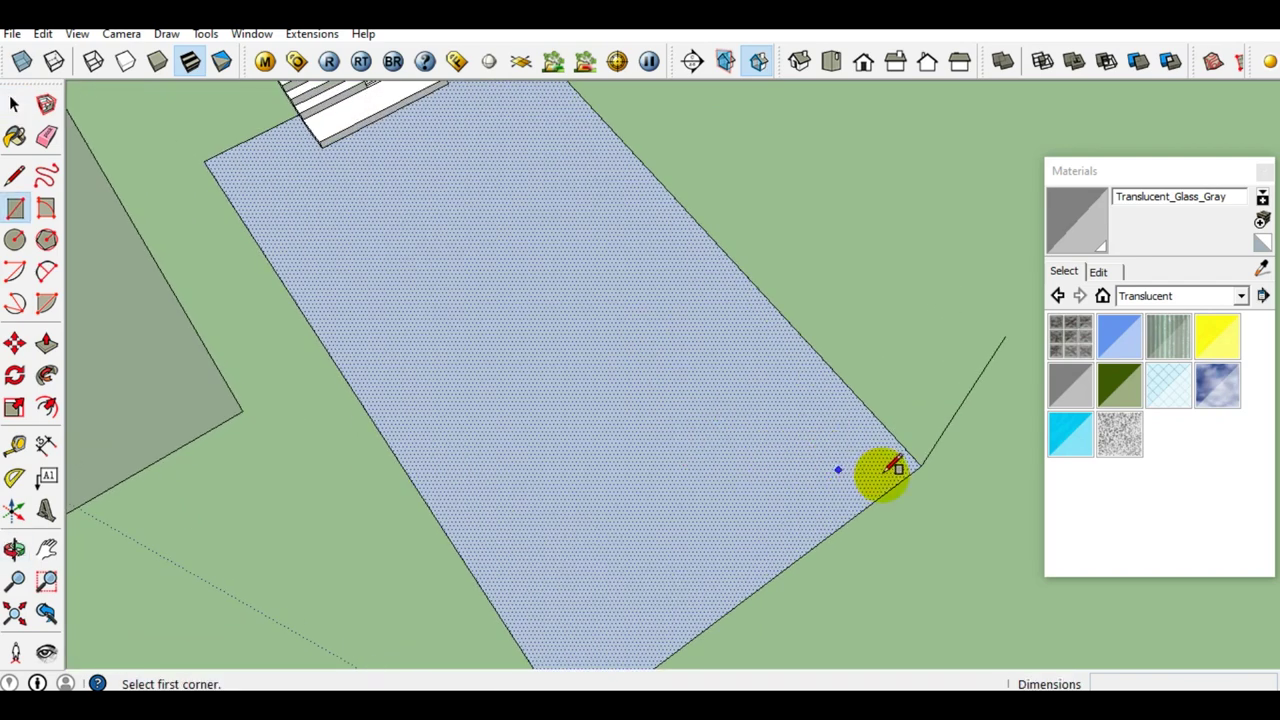
{"action": "left_click", "coordinate": [920, 466]}
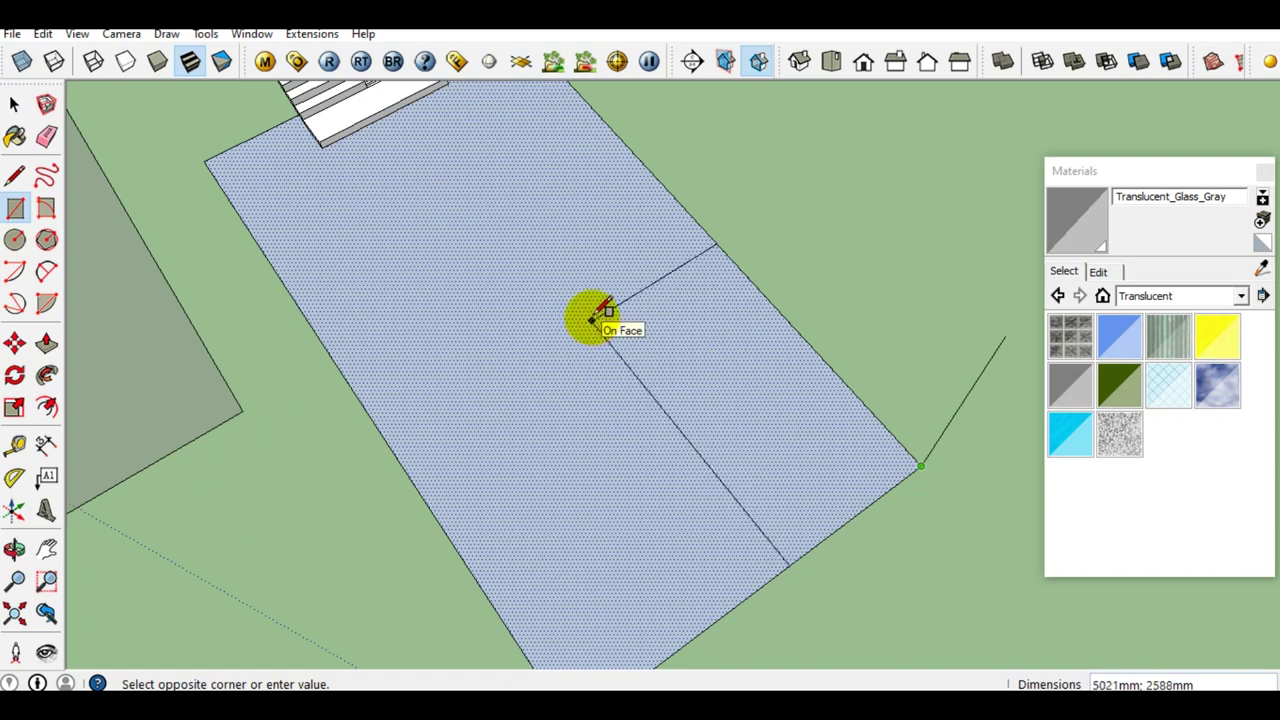
{"action": "left_click", "coordinate": [590, 314]}
{"action": "scroll", "coordinate": [540, 283], "scroll_direction": "down", "scroll_amount": 2}
{"action": "key", "text": "space"}
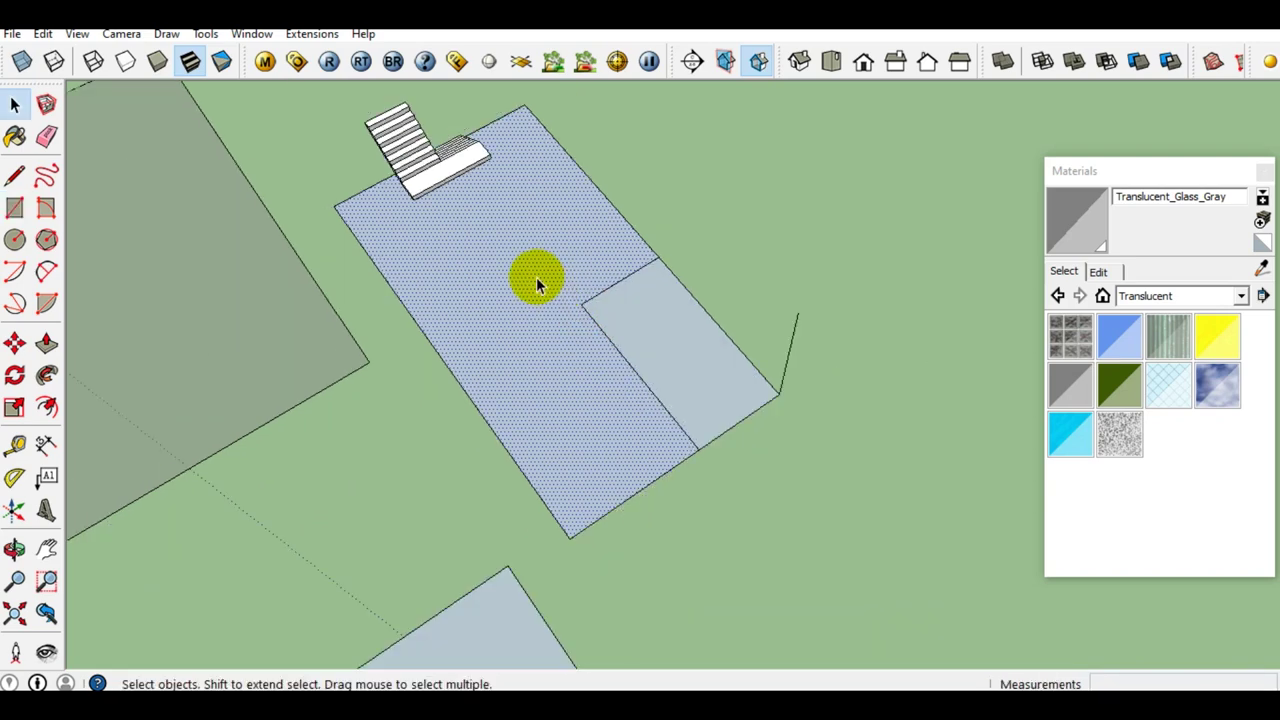
Erase the floor face's edge so only the stair-area rectangle remains.
{"action": "scroll", "coordinate": [525, 283], "scroll_direction": "up", "scroll_amount": 1}
{"action": "scroll", "coordinate": [548, 265], "scroll_direction": "down", "scroll_amount": 1}
{"action": "scroll", "coordinate": [549, 235], "scroll_direction": "down", "scroll_amount": 2}
{"action": "key", "text": "e"}
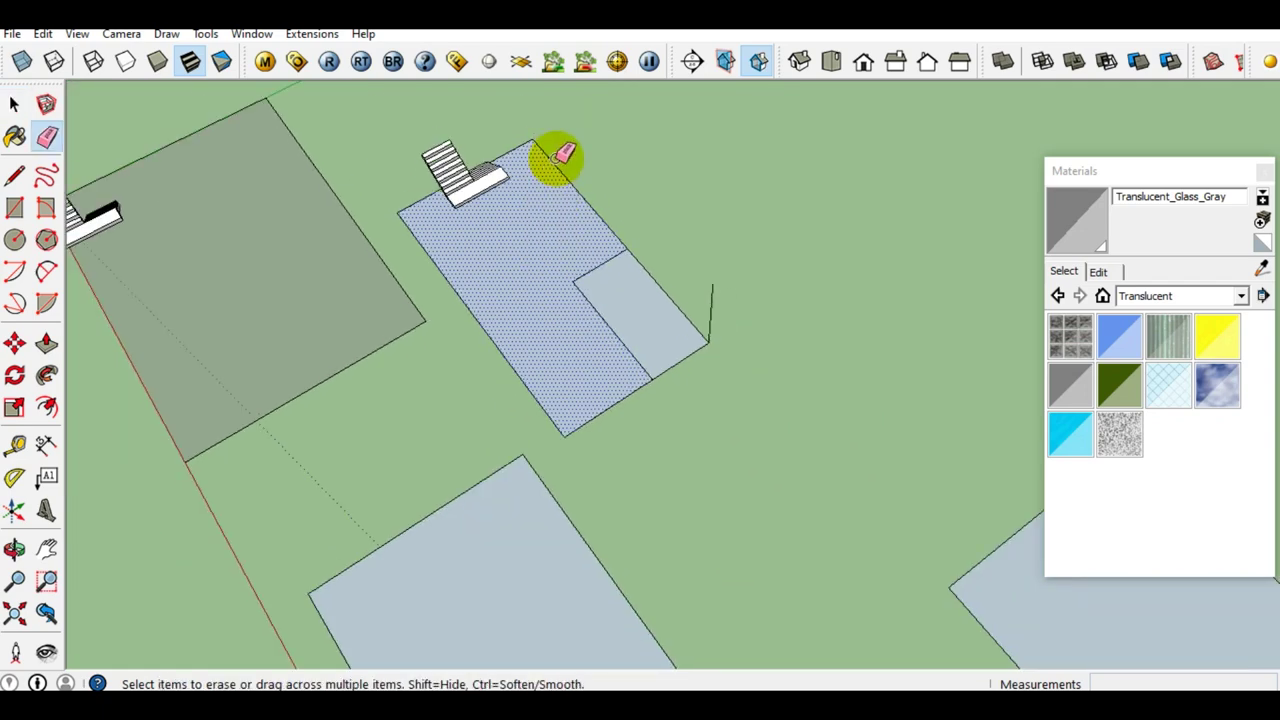
{"action": "left_click_drag", "start_coordinate": [557, 160], "coordinate": [540, 147]}
{"action": "mouse_move", "coordinate": [548, 377]}
{"action": "middle_mouse_down"}
{"action": "mouse_move", "coordinate": [320, 297]}
{"action": "mouse_move", "coordinate": [729, 163]}
{"action": "mouse_move", "coordinate": [491, 169]}
{"action": "mouse_move", "coordinate": [635, 170]}
{"action": "mouse_move", "coordinate": [580, 187]}
{"action": "middle_mouse_up"}
{"action": "key", "text": "space"}
Move the staircase by its bottom corner onto the grey rectangle's corner.
{"action": "scroll", "coordinate": [598, 145], "scroll_direction": "up", "scroll_amount": 3}
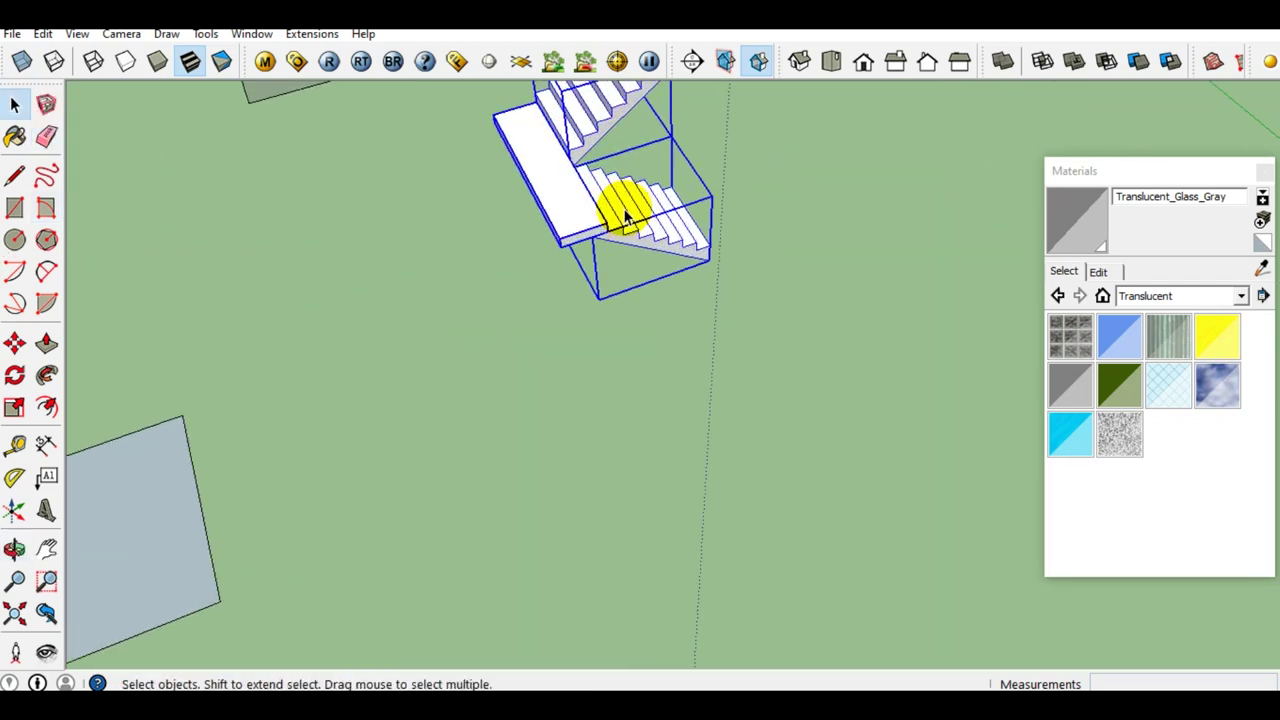
{"action": "scroll", "coordinate": [620, 206], "scroll_direction": "up", "scroll_amount": 3}
{"action": "scroll", "coordinate": [694, 229], "scroll_direction": "up", "scroll_amount": 3}
{"action": "middle_click_drag", "start_coordinate": [571, 171], "coordinate": [583, 262]}
{"action": "key", "text": "m"}
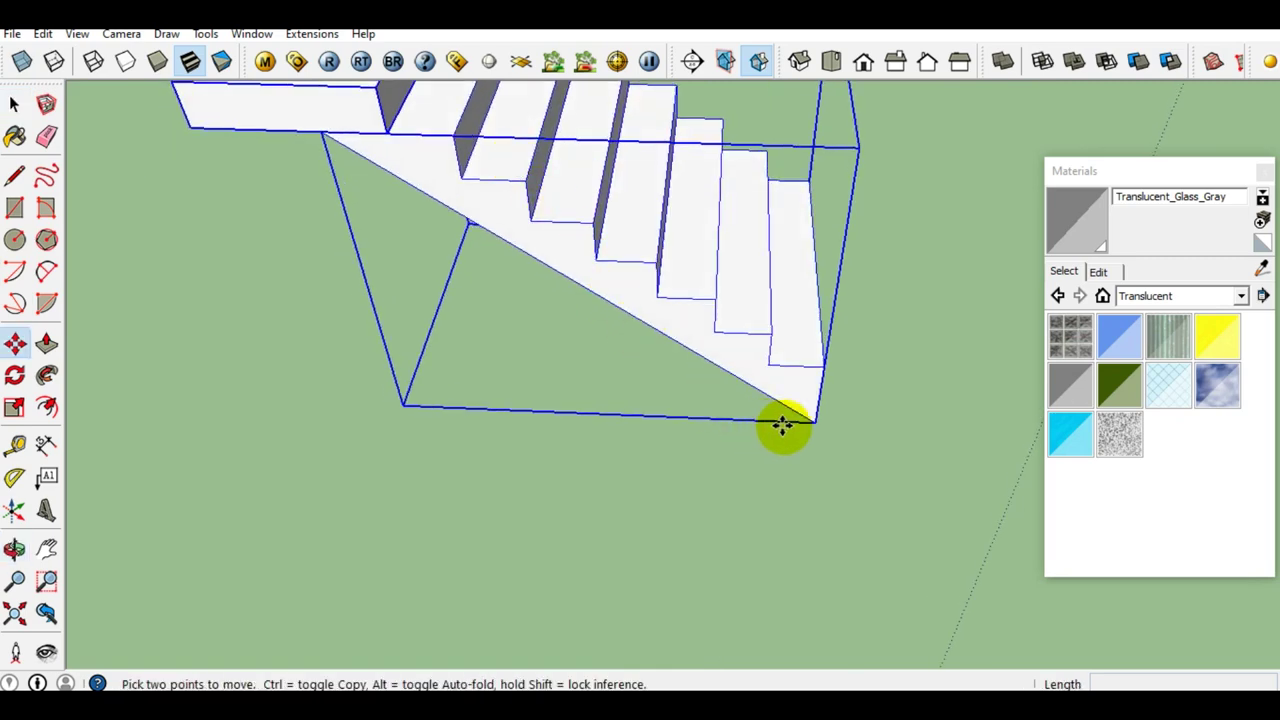
{"action": "left_click", "coordinate": [817, 398]}
{"action": "scroll", "coordinate": [509, 257], "scroll_direction": "down", "scroll_amount": 3}
{"action": "middle_click_drag", "start_coordinate": [509, 257], "coordinate": [686, 209]}
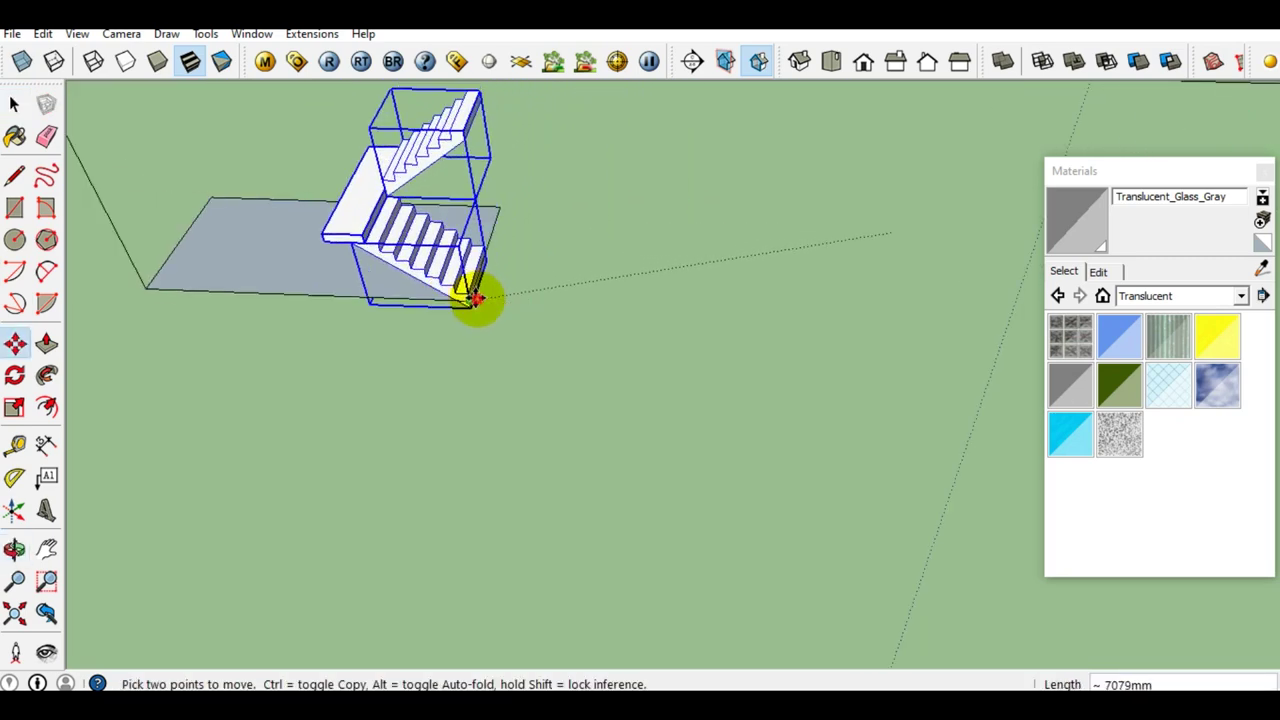
{"action": "left_click", "coordinate": [93, 213]}
{"action": "key", "text": "space"}
Combine the staircase flights and landing into a single group with Make Group.
{"action": "scroll", "coordinate": [337, 214], "scroll_direction": "up", "scroll_amount": 2}
{"action": "middle_click_drag", "start_coordinate": [340, 220], "coordinate": [541, 247]}
{"action": "scroll", "coordinate": [541, 245], "scroll_direction": "down", "scroll_amount": 2}
{"action": "right_click", "coordinate": [403, 213]}
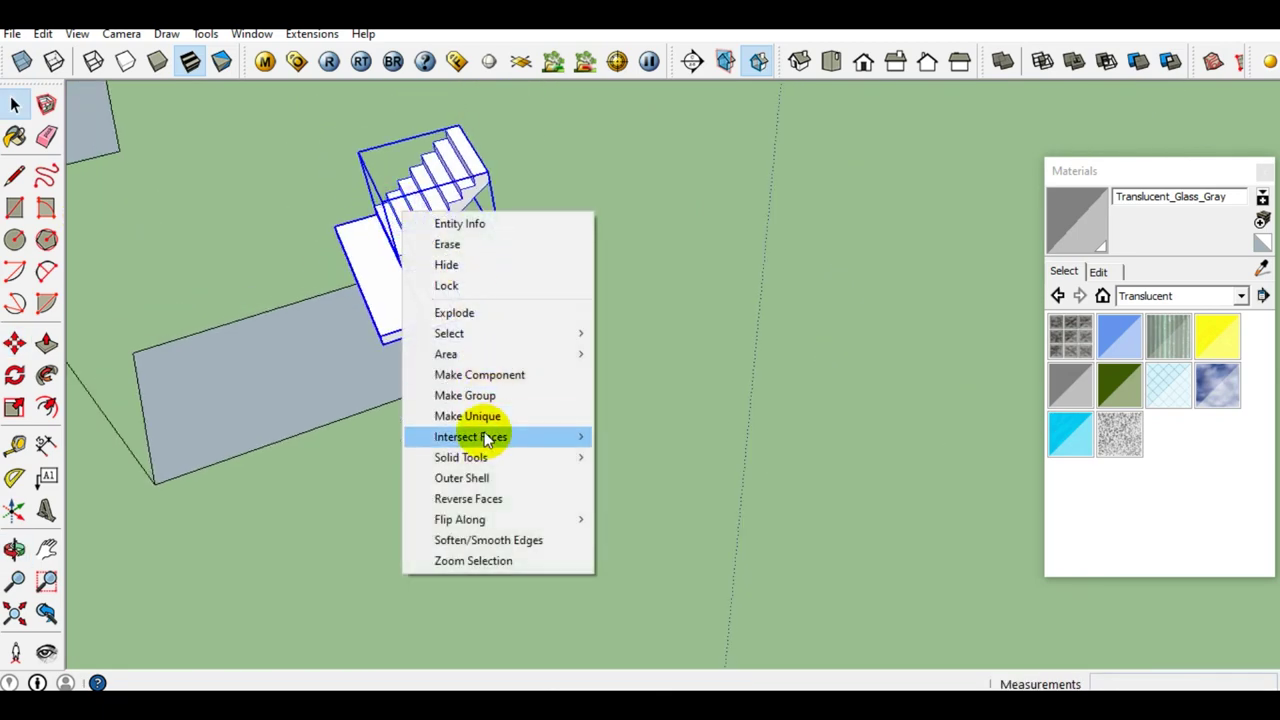
{"action": "left_click", "coordinate": [471, 395]}
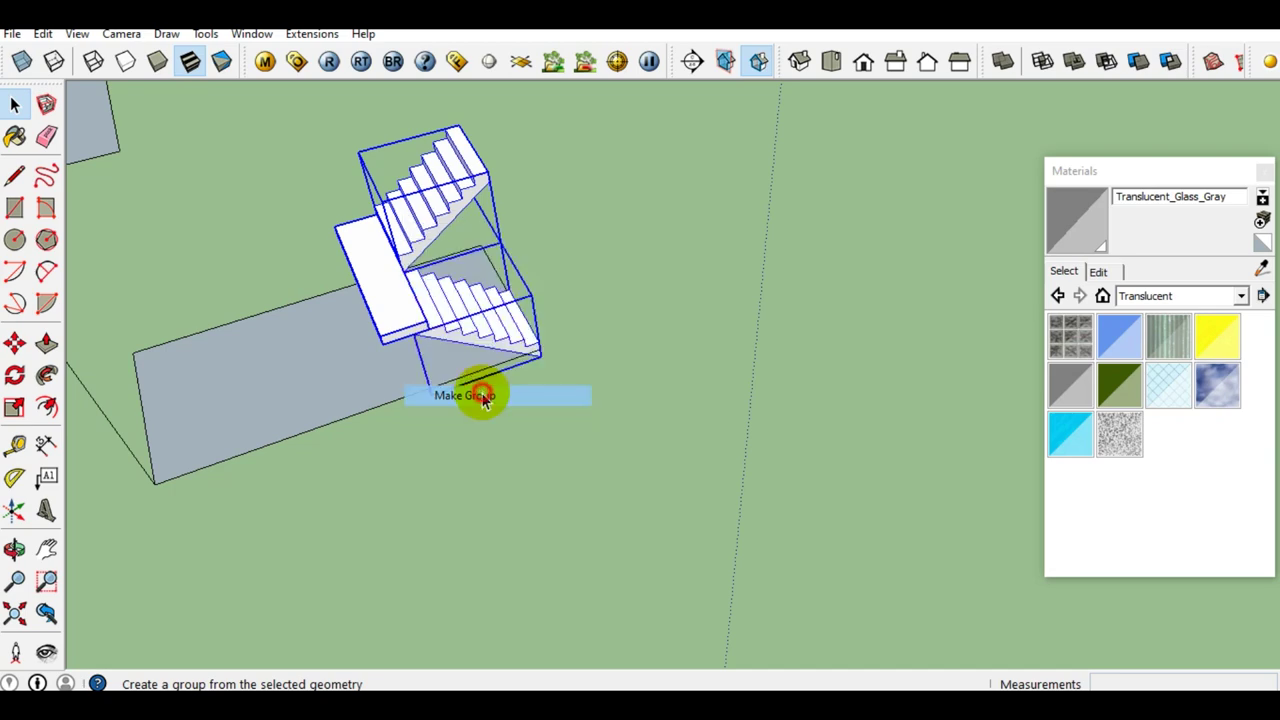
{"action": "scroll", "coordinate": [437, 272], "scroll_direction": "down", "scroll_amount": 2}
{"action": "scroll", "coordinate": [437, 272], "scroll_direction": "up", "scroll_amount": 2}
{"action": "scroll", "coordinate": [364, 270], "scroll_direction": "up", "scroll_amount": 2}
Scale the staircase group about 2.56 longer on the red axis and 1.73 taller on blue.
{"action": "mouse_move", "coordinate": [500, 312]}
{"action": "middle_mouse_down"}
{"action": "mouse_move", "coordinate": [723, 251]}
{"action": "mouse_move", "coordinate": [482, 450]}
{"action": "middle_mouse_up"}
{"action": "left_click", "coordinate": [482, 450]}
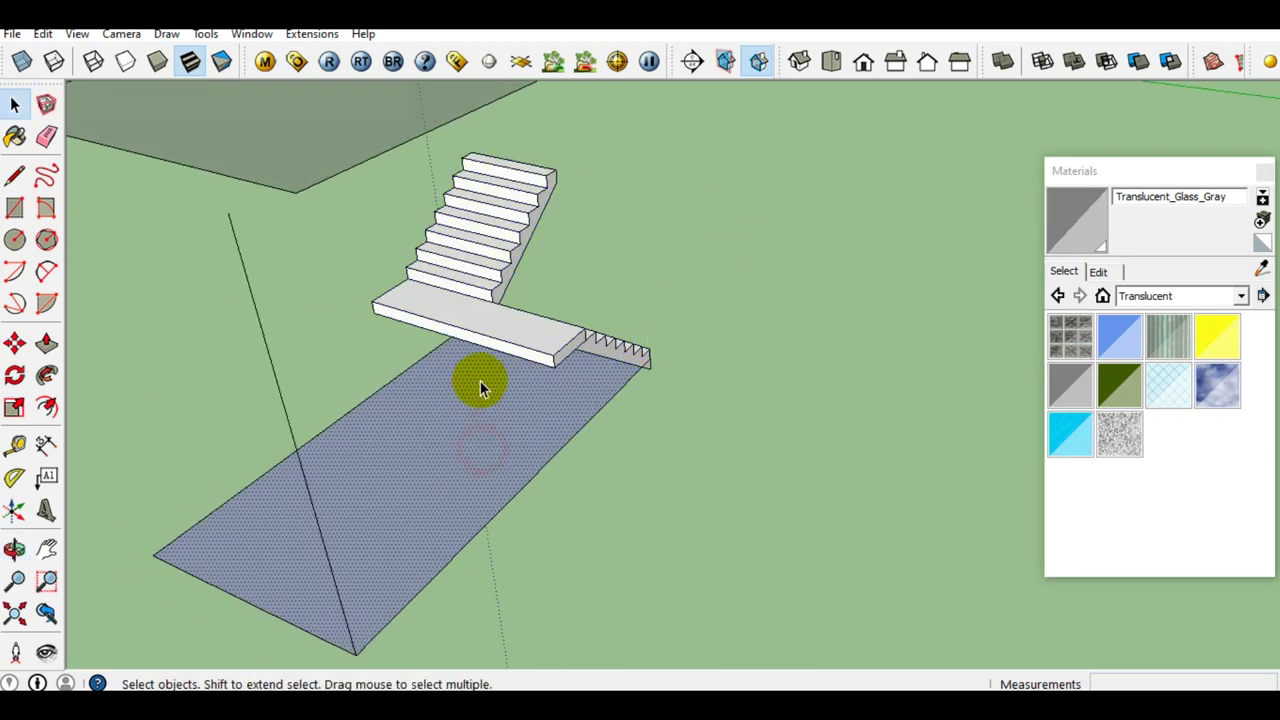
{"action": "scroll", "coordinate": [480, 388], "scroll_direction": "down", "scroll_amount": 2}
{"action": "left_click", "coordinate": [405, 314]}
{"action": "scroll", "coordinate": [491, 357], "scroll_direction": "up", "scroll_amount": 2}
{"action": "mouse_move", "coordinate": [491, 357]}
{"action": "middle_mouse_down"}
{"action": "mouse_move", "coordinate": [535, 390]}
{"action": "mouse_move", "coordinate": [426, 350]}
{"action": "middle_mouse_up"}
{"action": "key", "text": "s"}
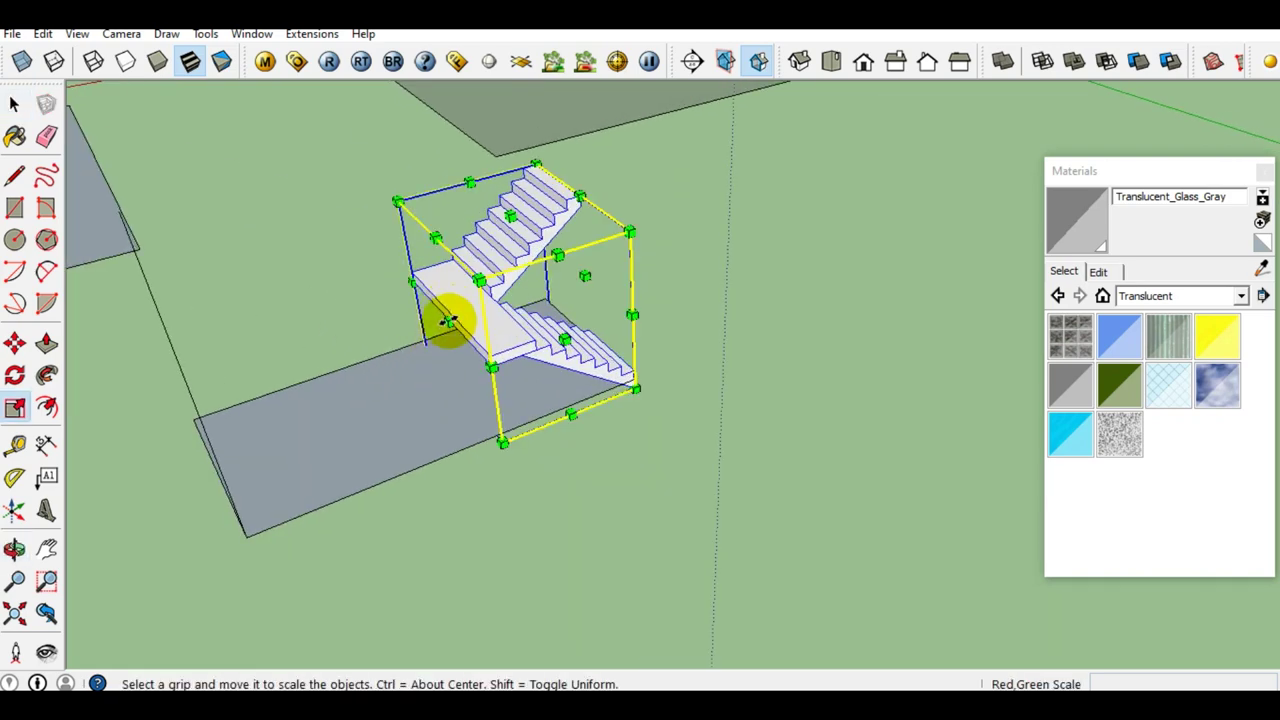
{"action": "scroll", "coordinate": [448, 323], "scroll_direction": "down", "scroll_amount": 2}
{"action": "left_click_drag", "start_coordinate": [448, 323], "coordinate": [268, 350]}
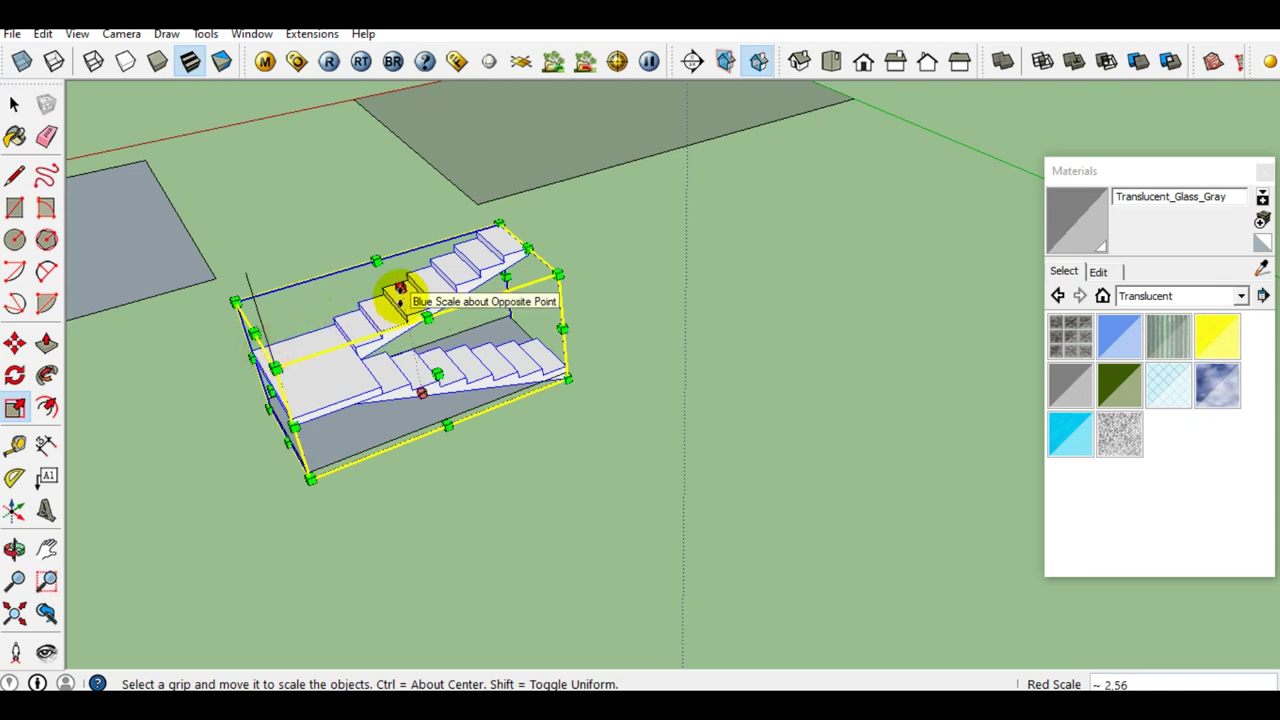
{"action": "left_click_drag", "start_coordinate": [400, 290], "coordinate": [248, 272]}
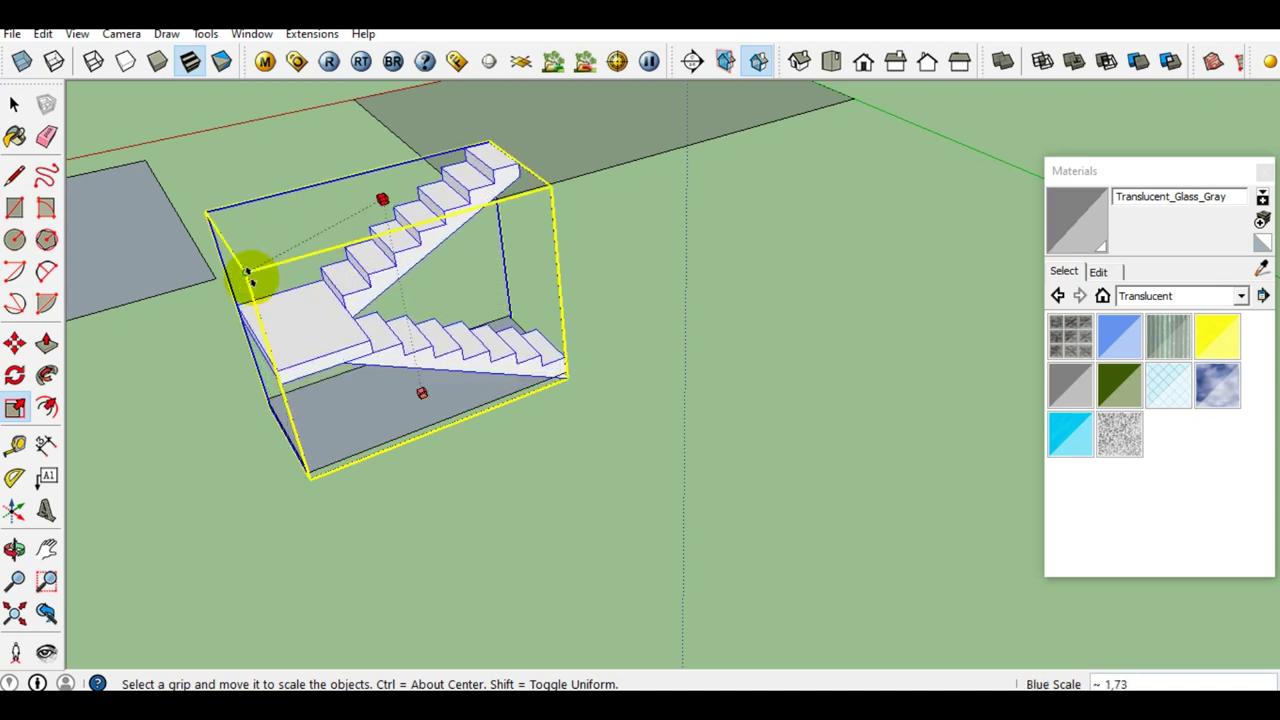
{"action": "key", "text": "space"}
Orbit around the scaled staircase to check it fills the stair area.
{"action": "mouse_move", "coordinate": [343, 294]}
{"action": "middle_mouse_down"}
{"action": "mouse_move", "coordinate": [907, 172]}
{"action": "mouse_move", "coordinate": [914, 260]}
{"action": "mouse_move", "coordinate": [443, 234]}
{"action": "mouse_move", "coordinate": [177, 346]}
{"action": "mouse_move", "coordinate": [270, 350]}
{"action": "middle_mouse_up"}
{"action": "left_click", "coordinate": [888, 294]}
{"action": "mouse_move", "coordinate": [844, 292]}
{"action": "middle_mouse_down"}
{"action": "mouse_move", "coordinate": [423, 240]}
{"action": "mouse_move", "coordinate": [397, 157]}
{"action": "mouse_move", "coordinate": [663, 286]}
{"action": "mouse_move", "coordinate": [529, 277]}
{"action": "mouse_move", "coordinate": [674, 443]}
{"action": "middle_mouse_up"}
{"action": "scroll", "coordinate": [677, 410], "scroll_direction": "up", "scroll_amount": 3}
{"action": "left_click", "coordinate": [645, 487]}
{"action": "scroll", "coordinate": [457, 314], "scroll_direction": "down", "scroll_amount": 3}
{"action": "scroll", "coordinate": [337, 371], "scroll_direction": "down", "scroll_amount": 2}
{"action": "scroll", "coordinate": [340, 380], "scroll_direction": "up", "scroll_amount": 4}
{"action": "left_click", "coordinate": [345, 385]}
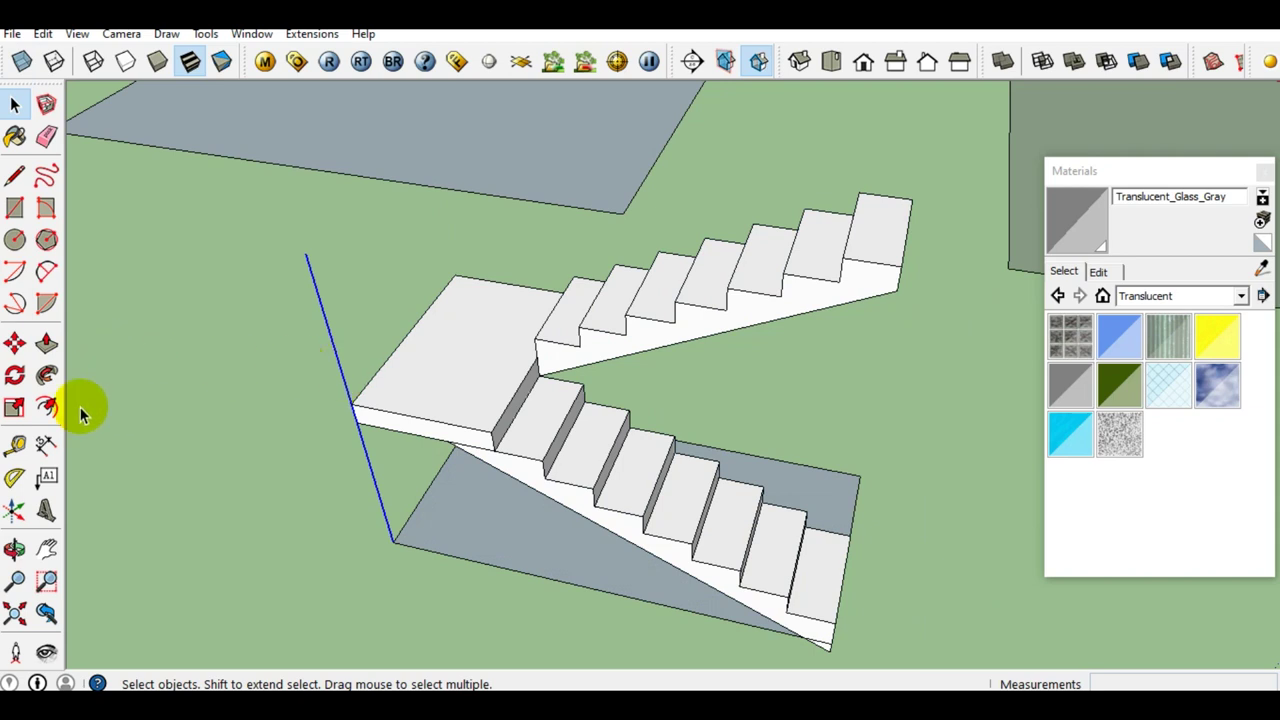
{"action": "left_click", "coordinate": [48, 443]}
{"action": "left_click", "coordinate": [307, 254]}
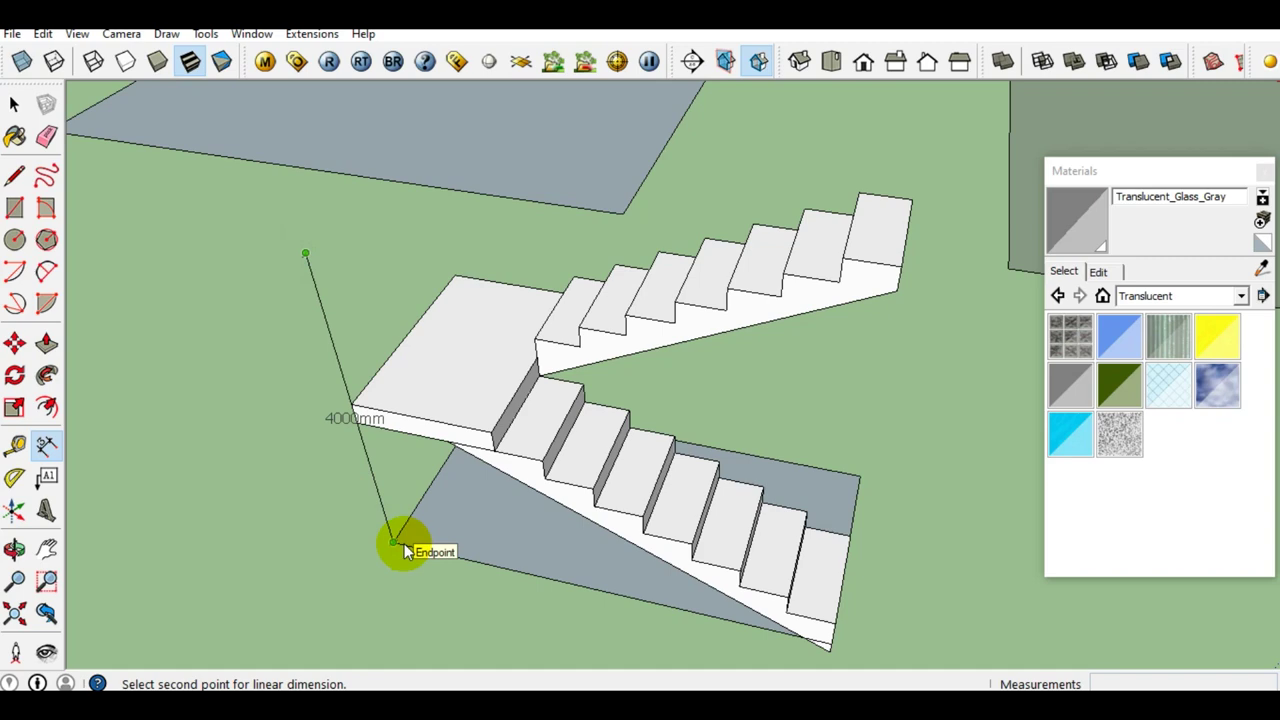
{"action": "key", "text": "space"}
{"action": "mouse_move", "coordinate": [503, 399]}
{"action": "middle_mouse_down"}
{"action": "mouse_move", "coordinate": [659, 313]}
{"action": "mouse_move", "coordinate": [612, 325]}
{"action": "middle_mouse_up"}
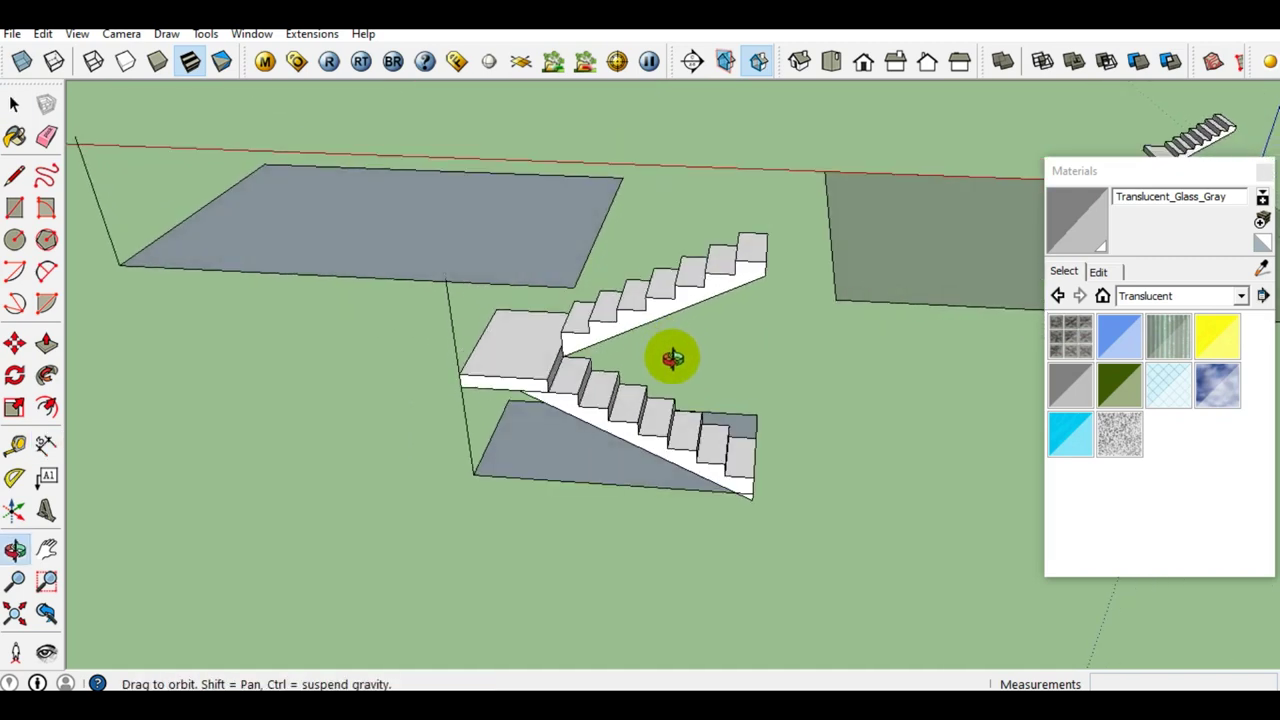
{"action": "left_click", "coordinate": [617, 343]}
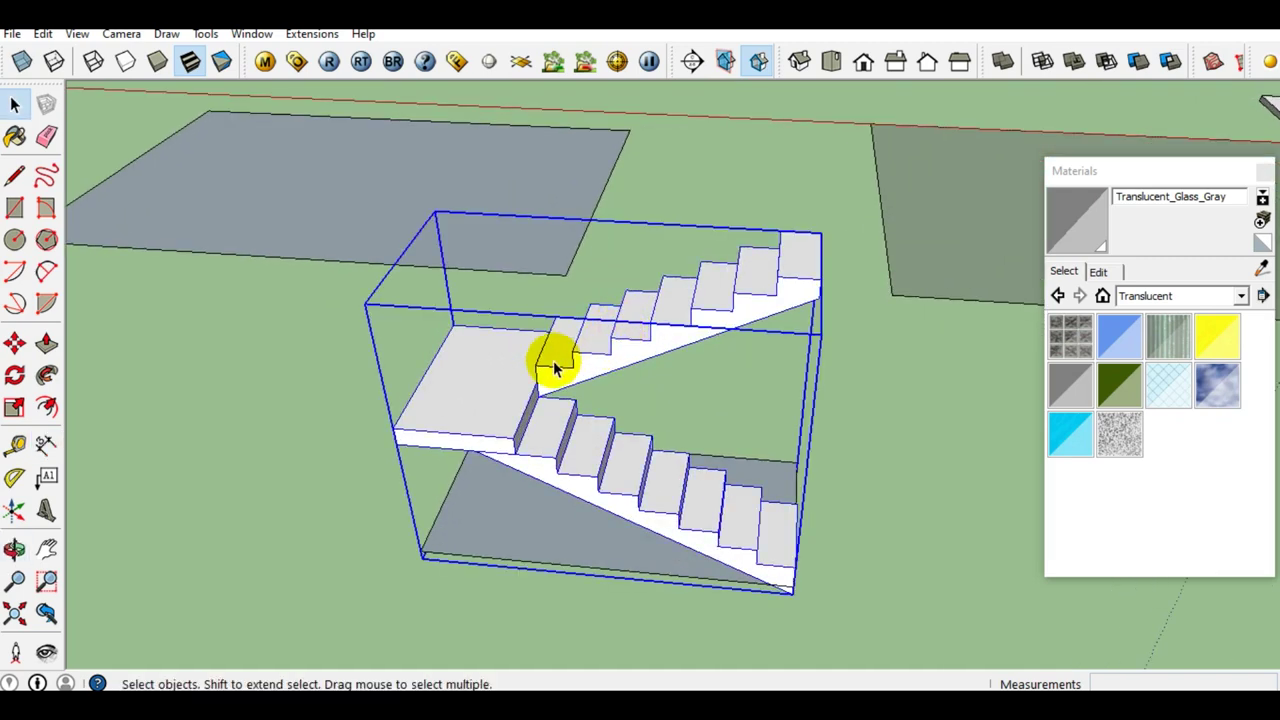
{"action": "mouse_move", "coordinate": [571, 458]}
{"action": "middle_mouse_down"}
{"action": "mouse_move", "coordinate": [737, 406]}
{"action": "mouse_move", "coordinate": [806, 466]}
{"action": "mouse_move", "coordinate": [491, 406]}
{"action": "mouse_move", "coordinate": [508, 449]}
{"action": "mouse_move", "coordinate": [789, 463]}
{"action": "mouse_move", "coordinate": [932, 500]}
{"action": "middle_mouse_up"}
{"action": "scroll", "coordinate": [830, 410], "scroll_direction": "up", "scroll_amount": 1}
{"action": "scroll", "coordinate": [726, 308], "scroll_direction": "down", "scroll_amount": 3}
{"action": "scroll", "coordinate": [726, 308], "scroll_direction": "down", "scroll_amount": 2}
{"action": "mouse_move", "coordinate": [748, 257]}
{"action": "middle_mouse_down"}
{"action": "mouse_move", "coordinate": [571, 257]}
{"action": "mouse_move", "coordinate": [586, 329]}
{"action": "mouse_move", "coordinate": [636, 318]}
{"action": "middle_mouse_up"}
{"action": "scroll", "coordinate": [484, 371], "scroll_direction": "down", "scroll_amount": 2}
{"action": "middle_click_drag", "start_coordinate": [484, 371], "coordinate": [566, 394]}
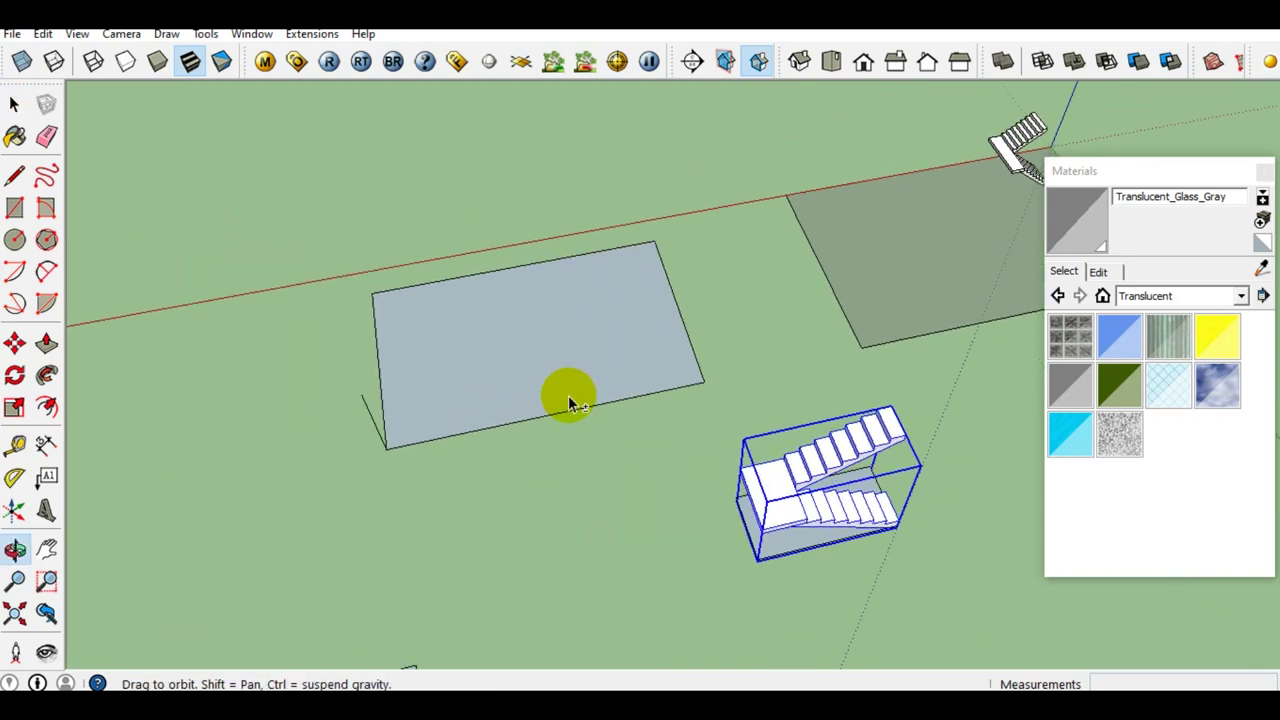
Draw a small stair-area rectangle at the floor plan's lower-left corner.
{"action": "scroll", "coordinate": [452, 407], "scroll_direction": "up", "scroll_amount": 3}
{"action": "middle_click_drag", "start_coordinate": [452, 407], "coordinate": [472, 445]}
{"action": "scroll", "coordinate": [440, 460], "scroll_direction": "up", "scroll_amount": 2}
{"action": "key", "text": "r"}
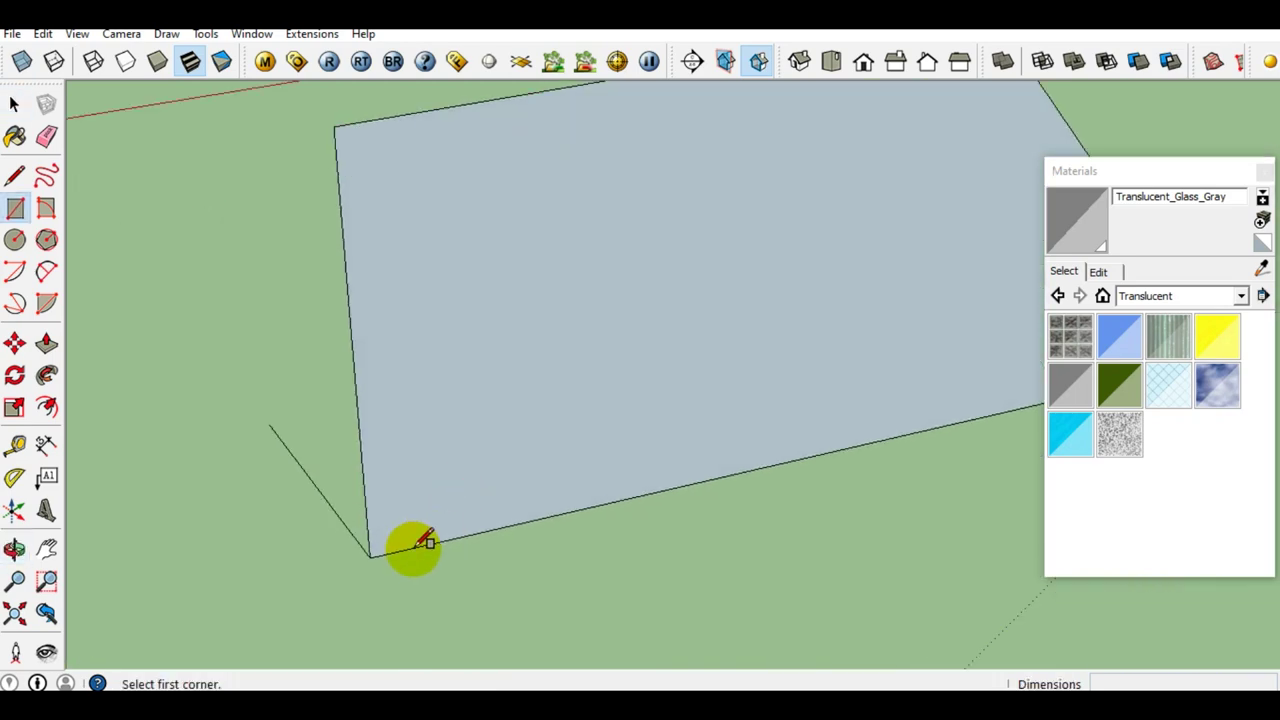
{"action": "left_click", "coordinate": [369, 555]}
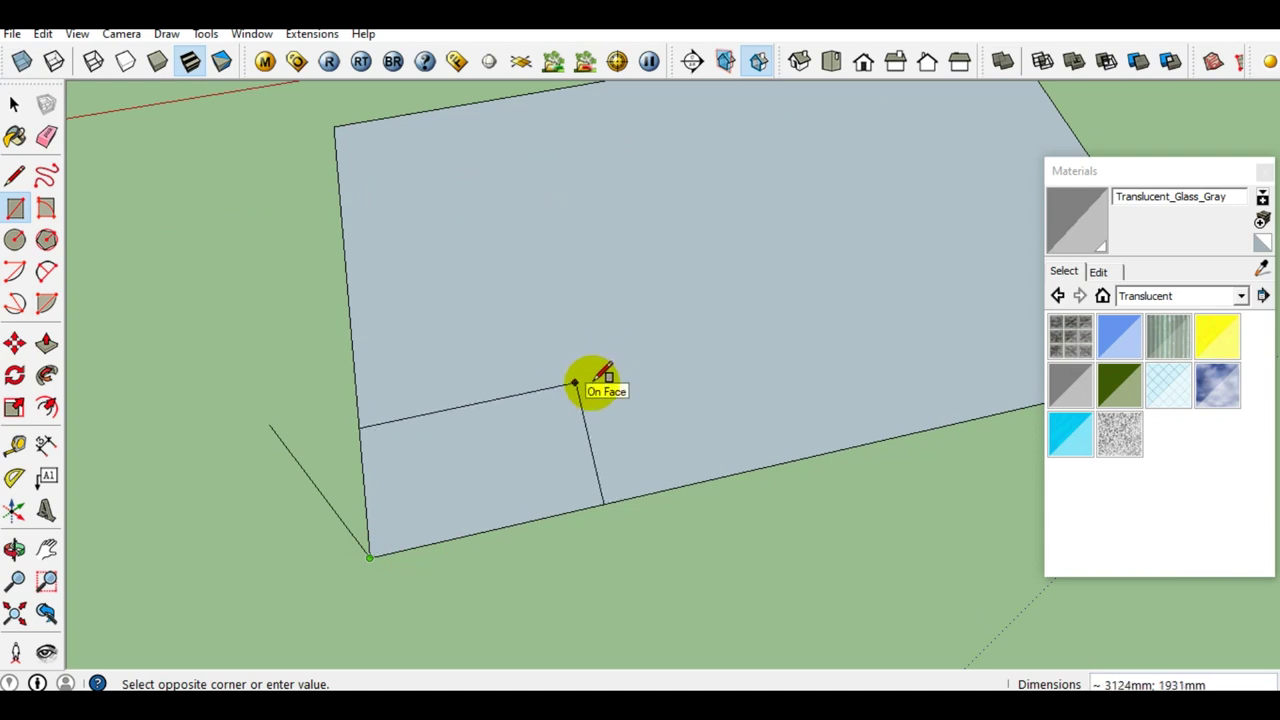
{"action": "key", "text": "space"}
{"action": "scroll", "coordinate": [431, 273], "scroll_direction": "down", "scroll_amount": 3}
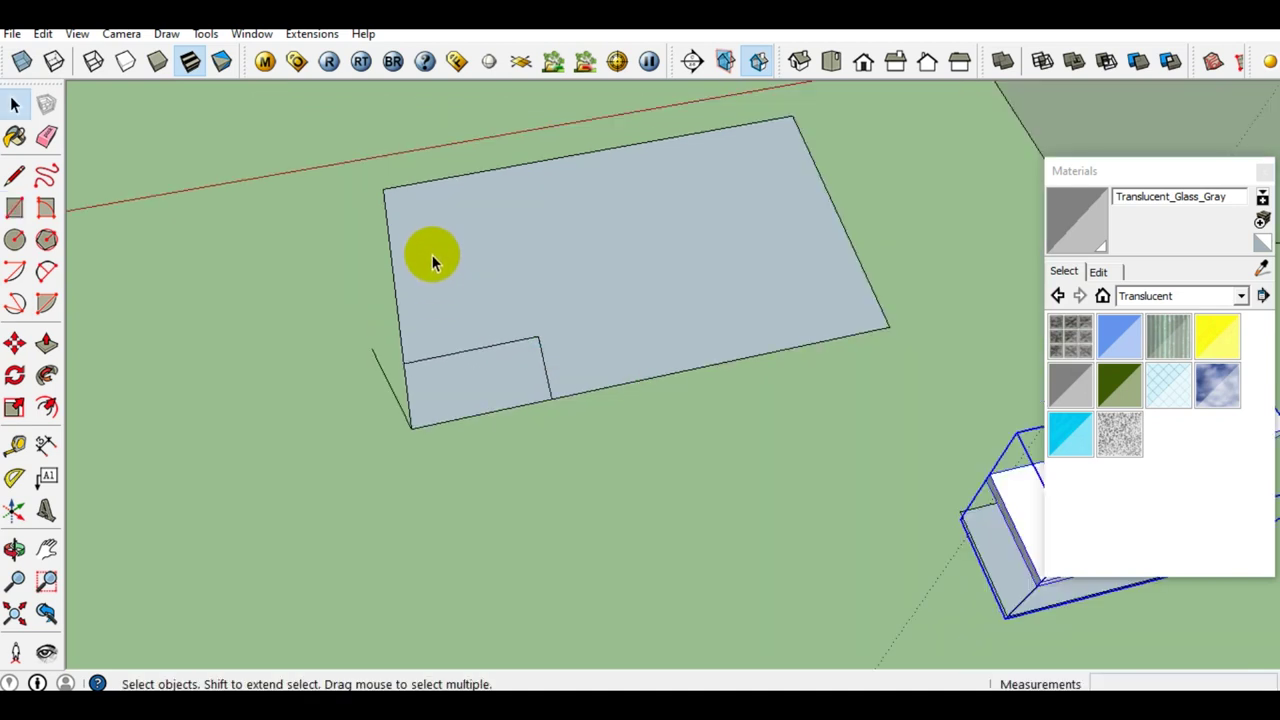
Select the existing U-shaped staircase to copy.
{"action": "middle_click_drag", "start_coordinate": [431, 273], "coordinate": [614, 271]}
{"action": "scroll", "coordinate": [743, 243], "scroll_direction": "up", "scroll_amount": 3}
{"action": "scroll", "coordinate": [741, 265], "scroll_direction": "up", "scroll_amount": 3}
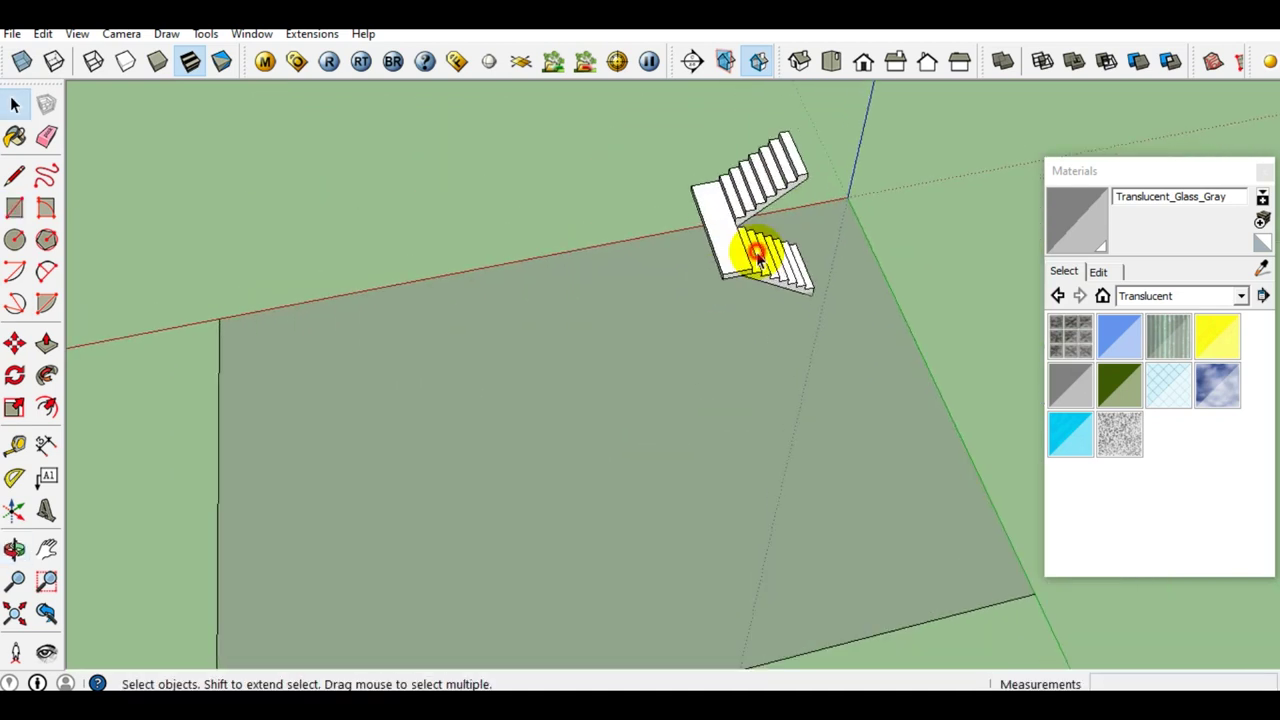
{"action": "left_click", "coordinate": [758, 257]}
{"action": "scroll", "coordinate": [758, 257], "scroll_direction": "up", "scroll_amount": 2}
{"action": "scroll", "coordinate": [708, 200], "scroll_direction": "up", "scroll_amount": 1}
{"action": "middle_click_drag", "start_coordinate": [803, 228], "coordinate": [826, 480]}
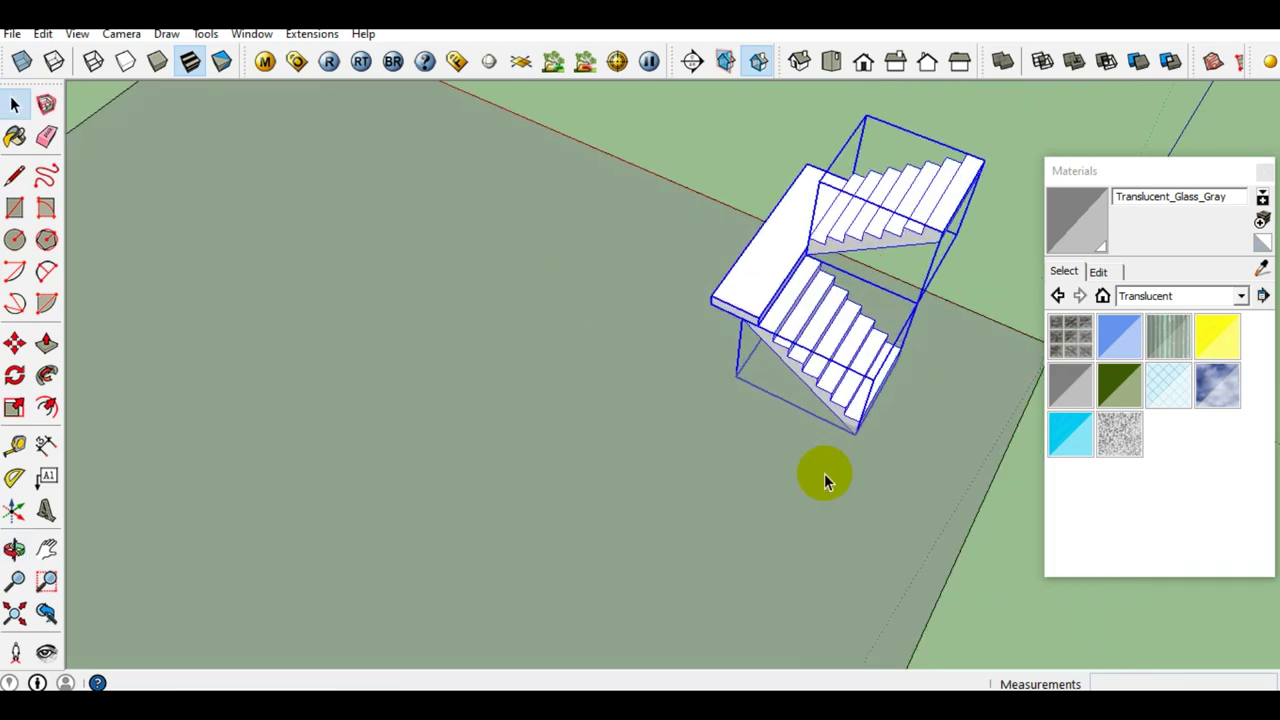
{"action": "scroll", "coordinate": [894, 403], "scroll_direction": "up", "scroll_amount": 2}
{"action": "scroll", "coordinate": [851, 349], "scroll_direction": "up", "scroll_amount": 2}
{"action": "scroll", "coordinate": [829, 356], "scroll_direction": "up", "scroll_amount": 1}
Copy the staircase by its bottom corner onto the other floor plan.
{"action": "key", "text": "m"}
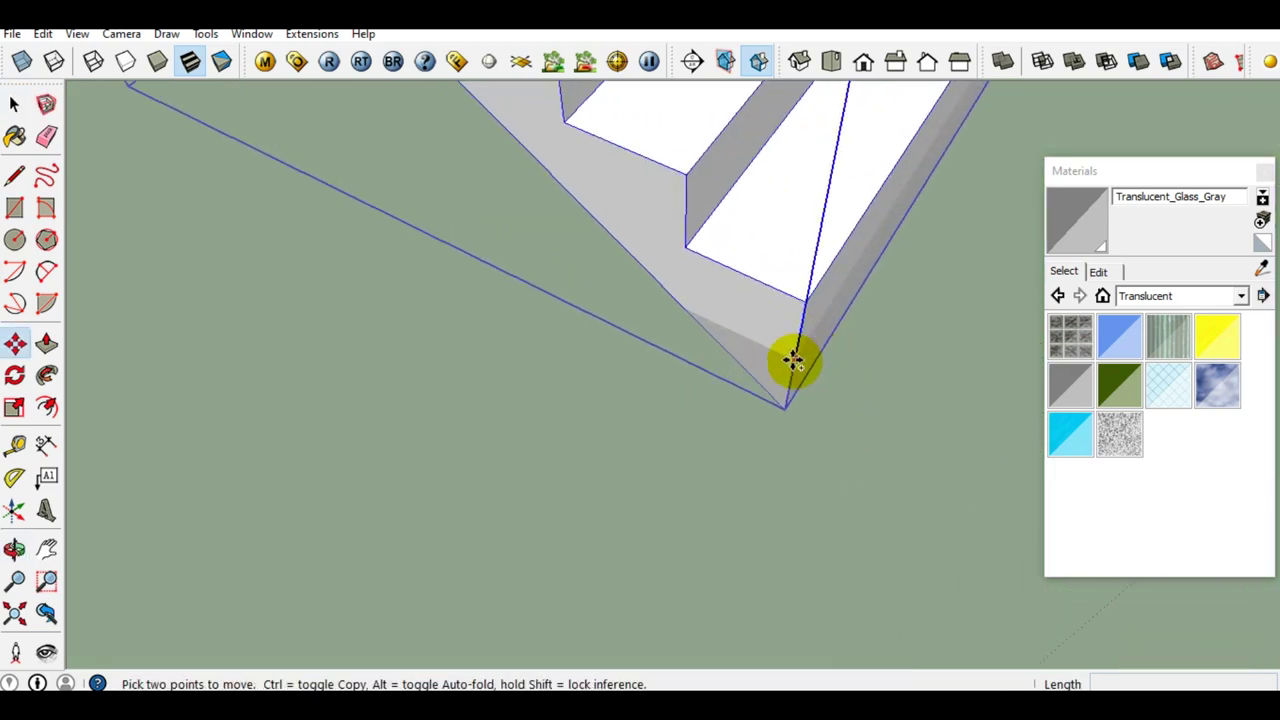
{"action": "key", "text": "ctrl"}
{"action": "left_click", "coordinate": [795, 357]}
{"action": "mouse_move", "coordinate": [294, 271]}
{"action": "middle_mouse_down"}
{"action": "mouse_move", "coordinate": [849, 391]}
{"action": "mouse_move", "coordinate": [1005, 365]}
{"action": "middle_mouse_up"}
{"action": "scroll", "coordinate": [1005, 365], "scroll_direction": "down", "scroll_amount": 5}
{"action": "middle_click_drag", "start_coordinate": [820, 314], "coordinate": [886, 503]}
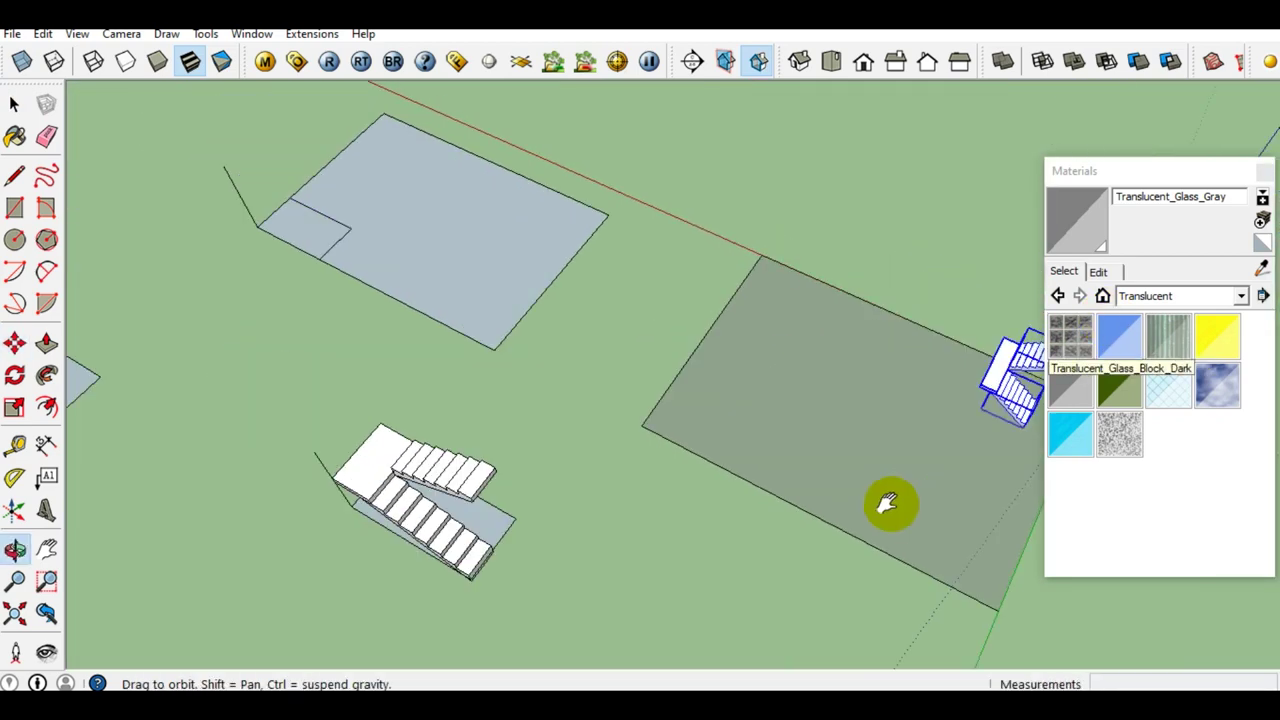
{"action": "scroll", "coordinate": [500, 363], "scroll_direction": "up", "scroll_amount": 3}
{"action": "scroll", "coordinate": [578, 480], "scroll_direction": "up", "scroll_amount": 2}
{"action": "left_click", "coordinate": [596, 517]}
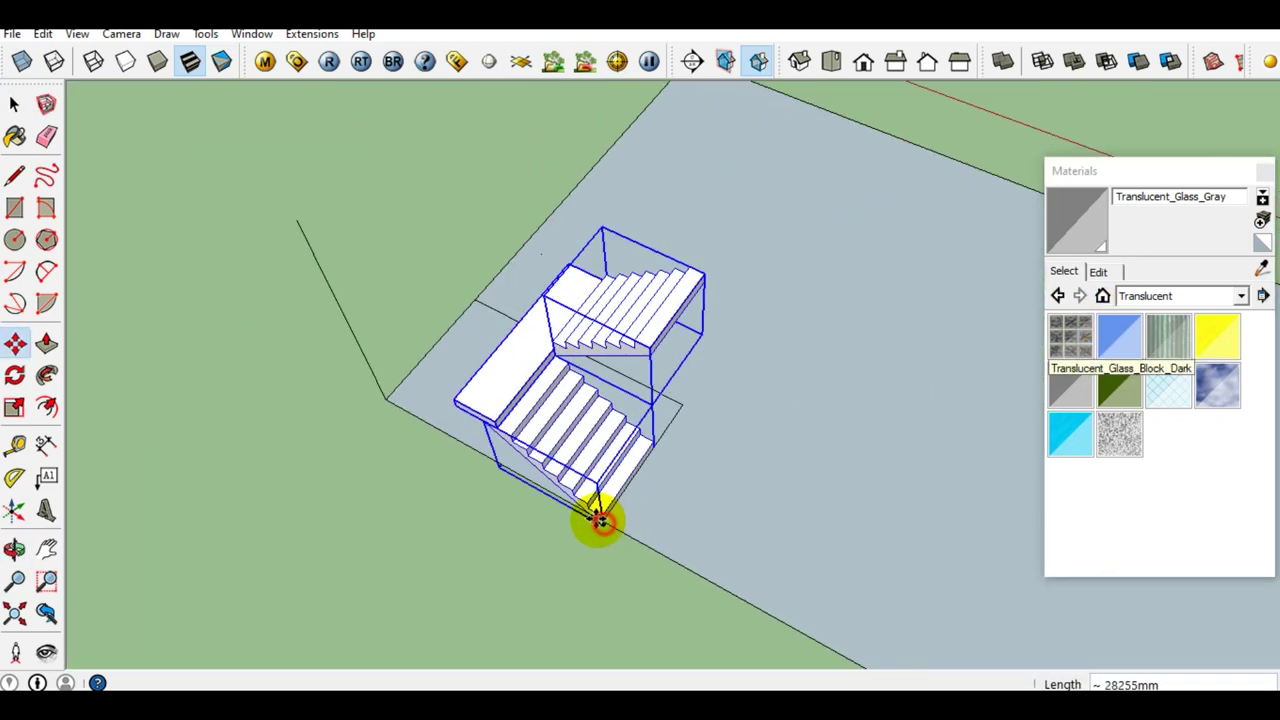
{"action": "key", "text": "space"}
{"action": "mouse_move", "coordinate": [591, 397]}
{"action": "middle_mouse_down"}
{"action": "mouse_move", "coordinate": [835, 400]}
{"action": "mouse_move", "coordinate": [586, 449]}
{"action": "mouse_move", "coordinate": [646, 194]}
{"action": "mouse_move", "coordinate": [634, 192]}
{"action": "middle_mouse_up"}
{"action": "scroll", "coordinate": [634, 192], "scroll_direction": "down", "scroll_amount": 2}
{"action": "key", "text": "s"}
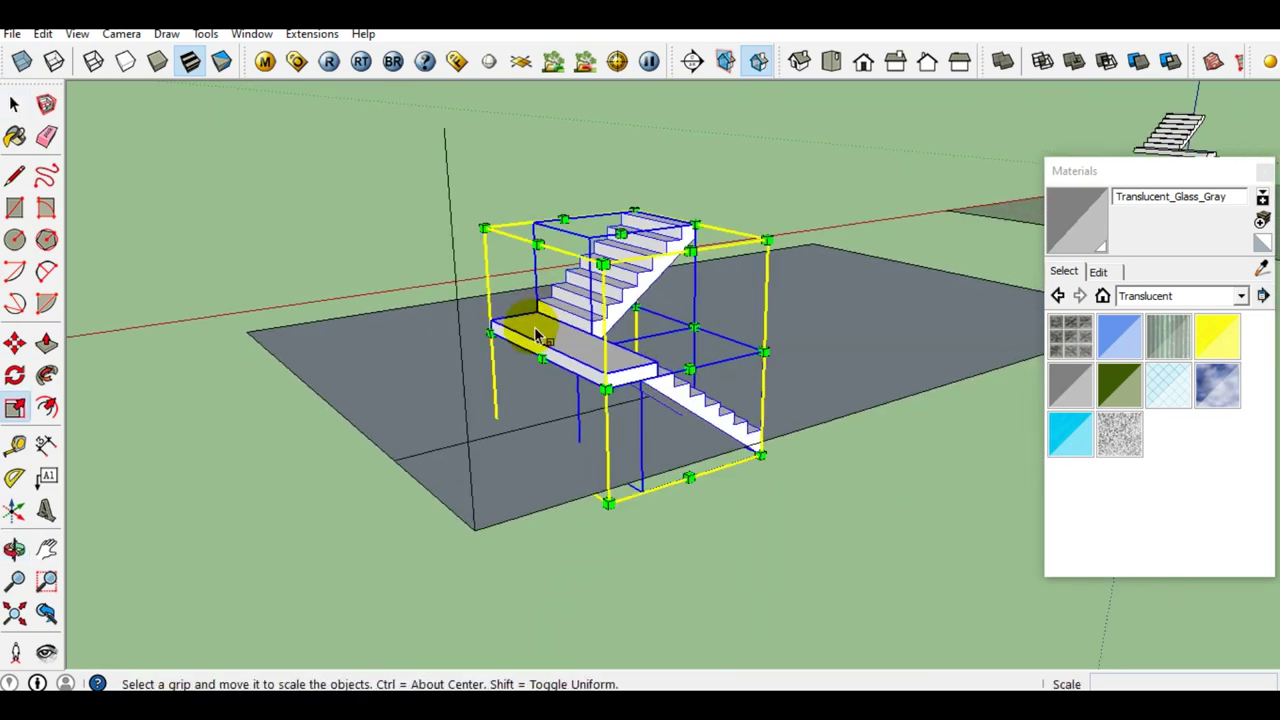
Widen the copied staircase along the red axis.
{"action": "left_click_drag", "start_coordinate": [541, 358], "coordinate": [449, 126]}
{"action": "key", "text": "space"}
{"action": "middle_click_drag", "start_coordinate": [531, 380], "coordinate": [843, 471]}
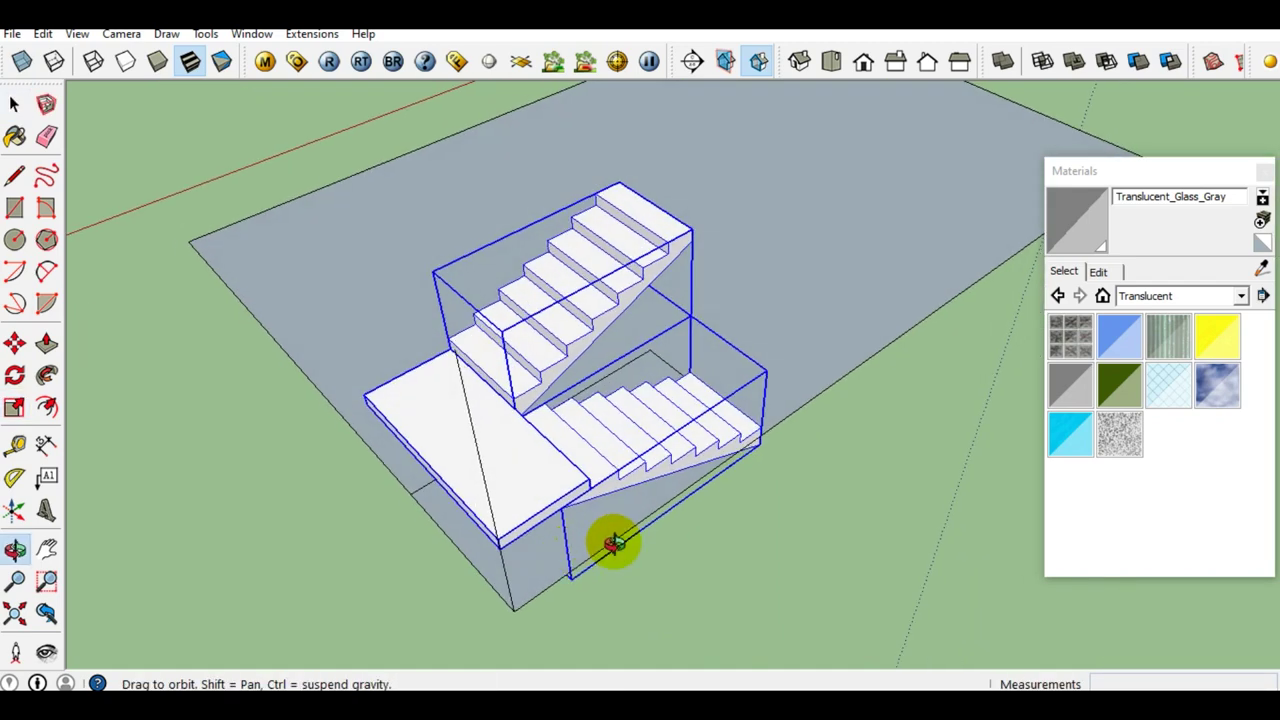
{"action": "mouse_move", "coordinate": [843, 471]}
{"action": "left_mouse_down"}
{"action": "mouse_move", "coordinate": [923, 377]}
{"action": "mouse_move", "coordinate": [966, 360]}
{"action": "mouse_move", "coordinate": [986, 403]}
{"action": "mouse_move", "coordinate": [962, 448]}
{"action": "mouse_move", "coordinate": [451, 429]}
{"action": "left_mouse_up"}
{"action": "key", "text": "space"}
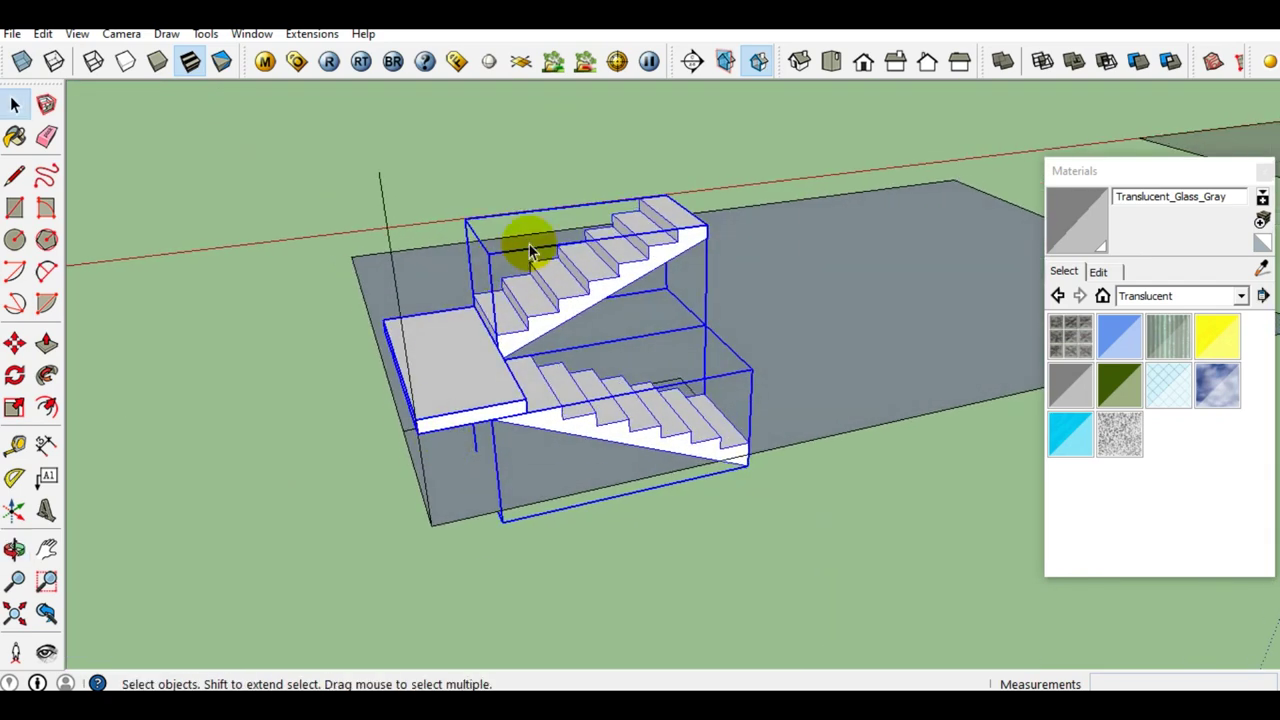
{"action": "scroll", "coordinate": [575, 250], "scroll_direction": "up", "scroll_amount": 3}
{"action": "scroll", "coordinate": [575, 250], "scroll_direction": "down", "scroll_amount": 2}
{"action": "scroll", "coordinate": [529, 249], "scroll_direction": "down", "scroll_amount": 4}
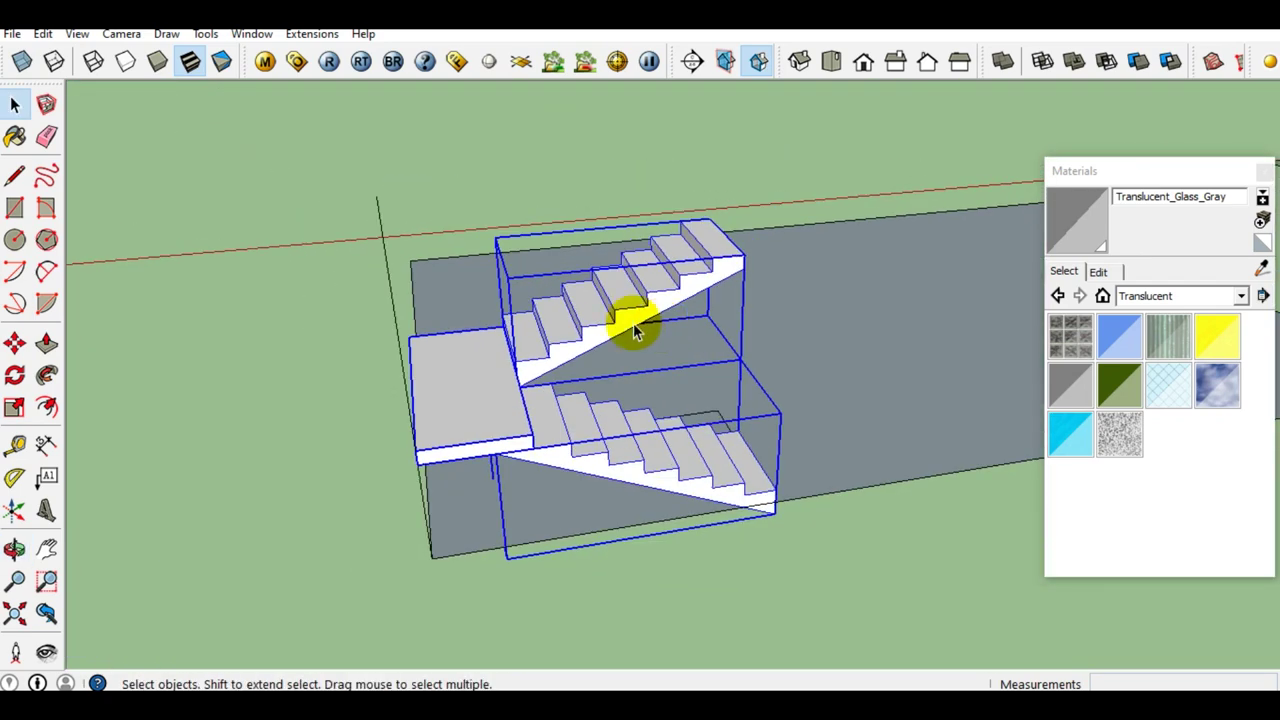
Measure the 3500 mm height line with the Dimension tool.
{"action": "left_click", "coordinate": [393, 324]}
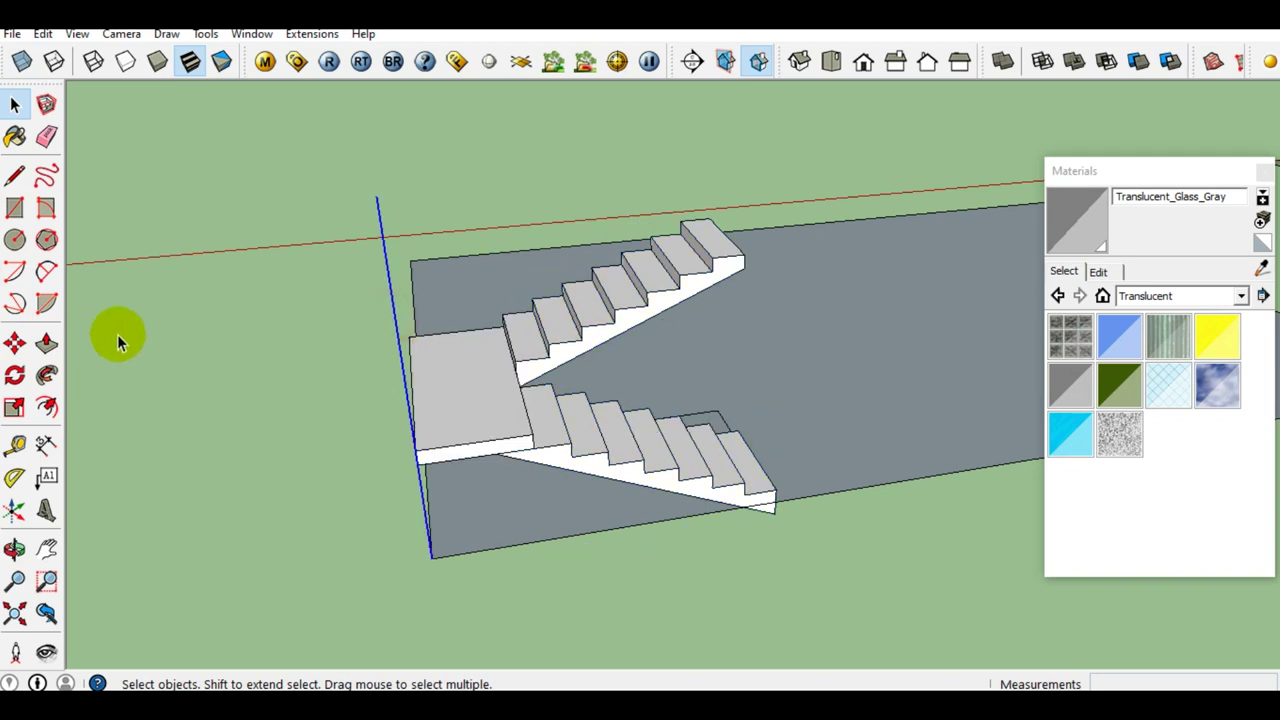
{"action": "left_click", "coordinate": [44, 446]}
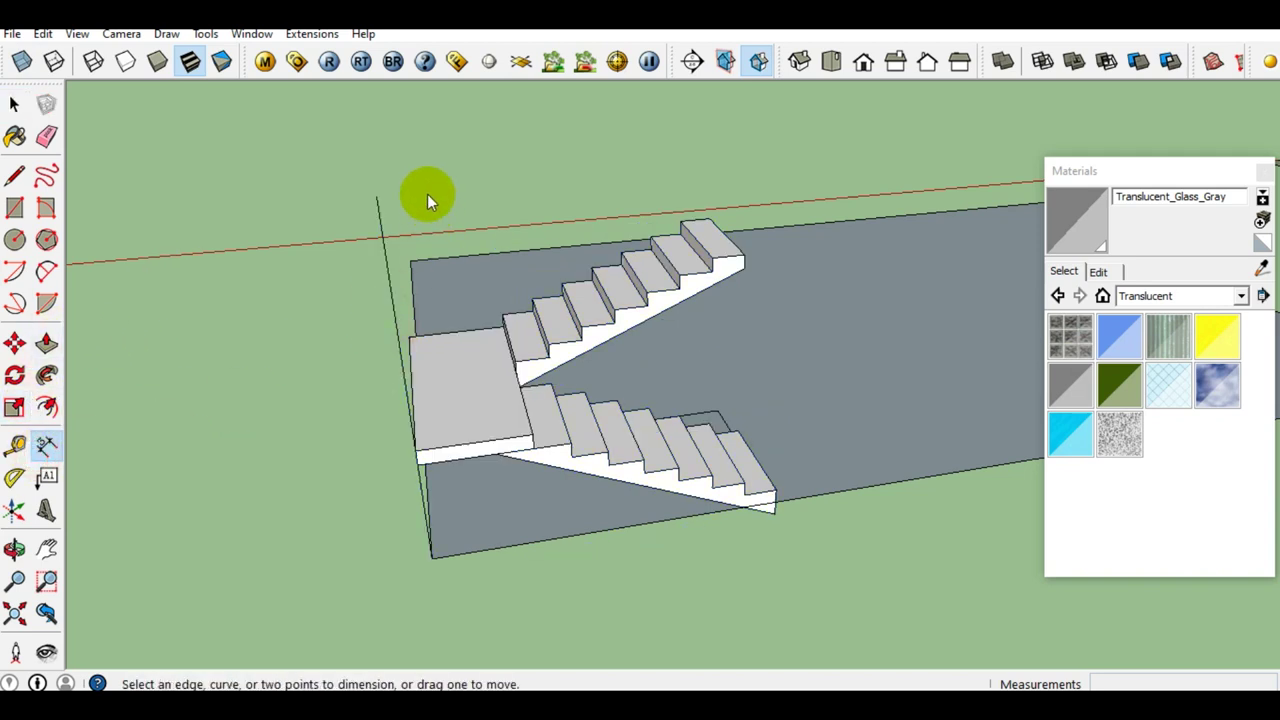
{"action": "left_click", "coordinate": [377, 196]}
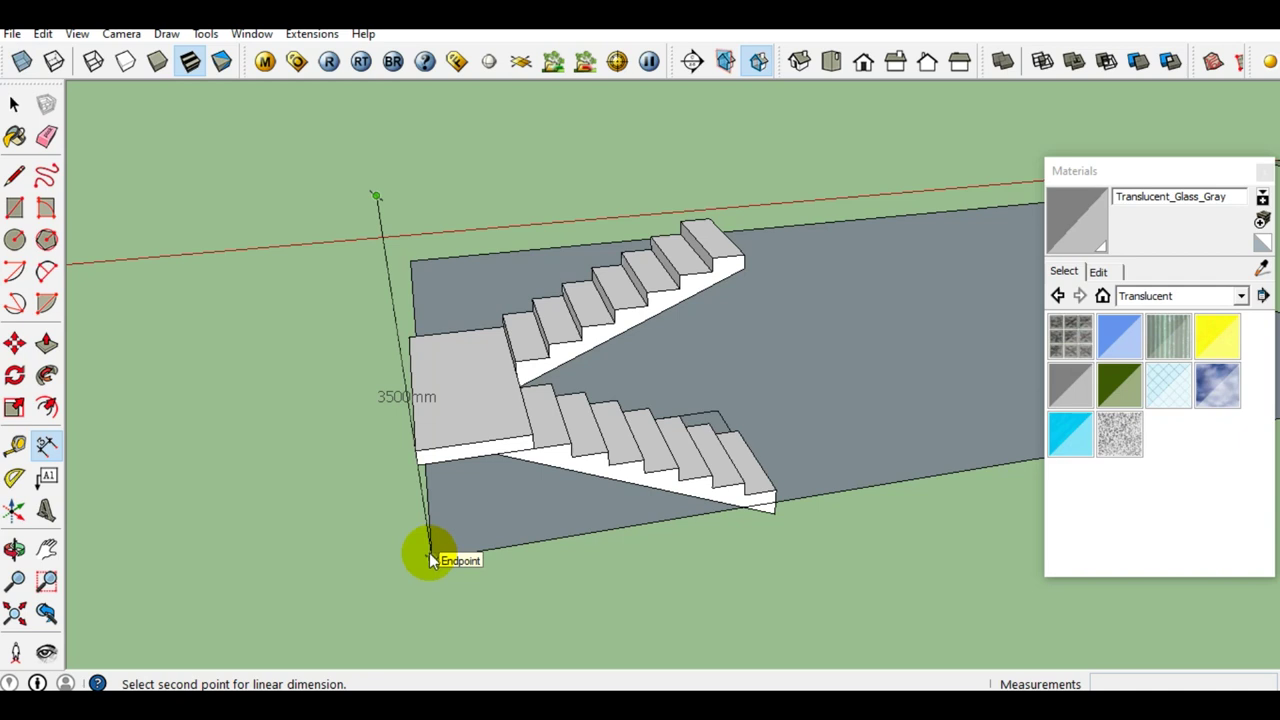
{"action": "key", "text": "space"}
Select both flights and the landing, then scale them about 1.52 taller to 3500 mm.
{"action": "left_click", "coordinate": [540, 374]}
{"action": "middle_click_drag", "start_coordinate": [543, 377], "coordinate": [463, 425]}
{"action": "left_click", "coordinate": [480, 392], "text": "shift"}
{"action": "left_click", "coordinate": [583, 448], "text": "shift"}
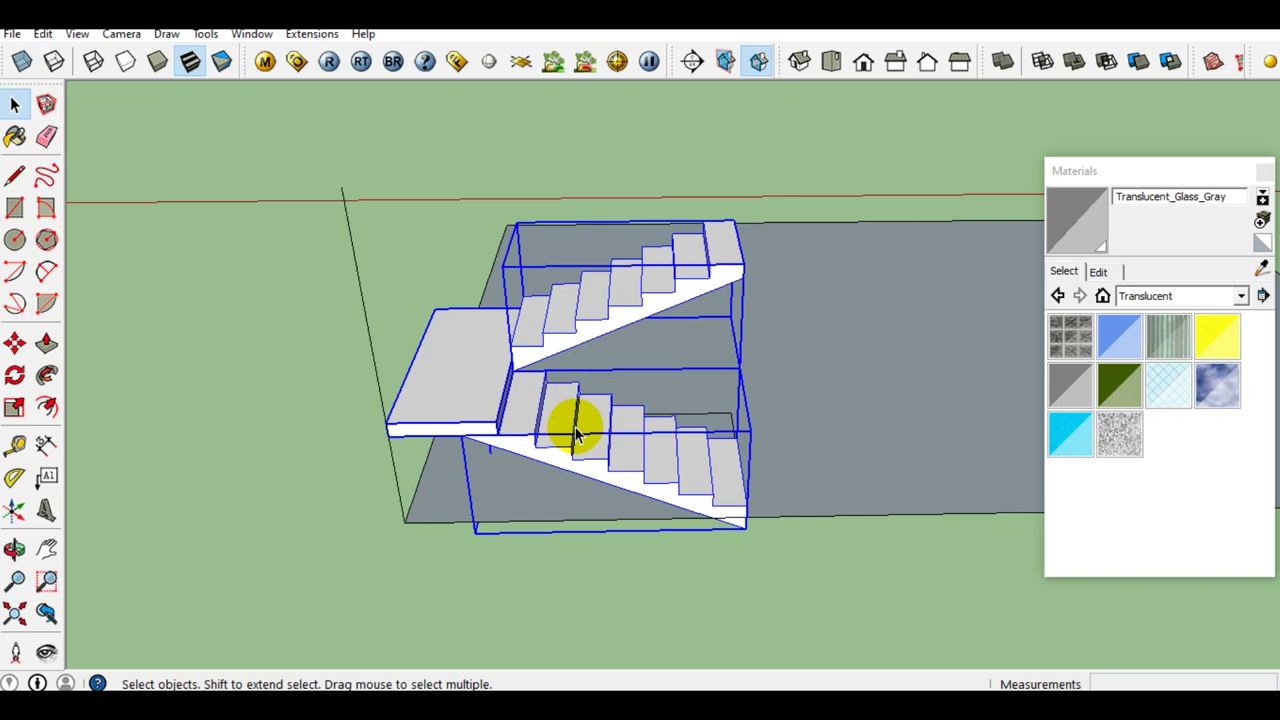
{"action": "key", "text": "s"}
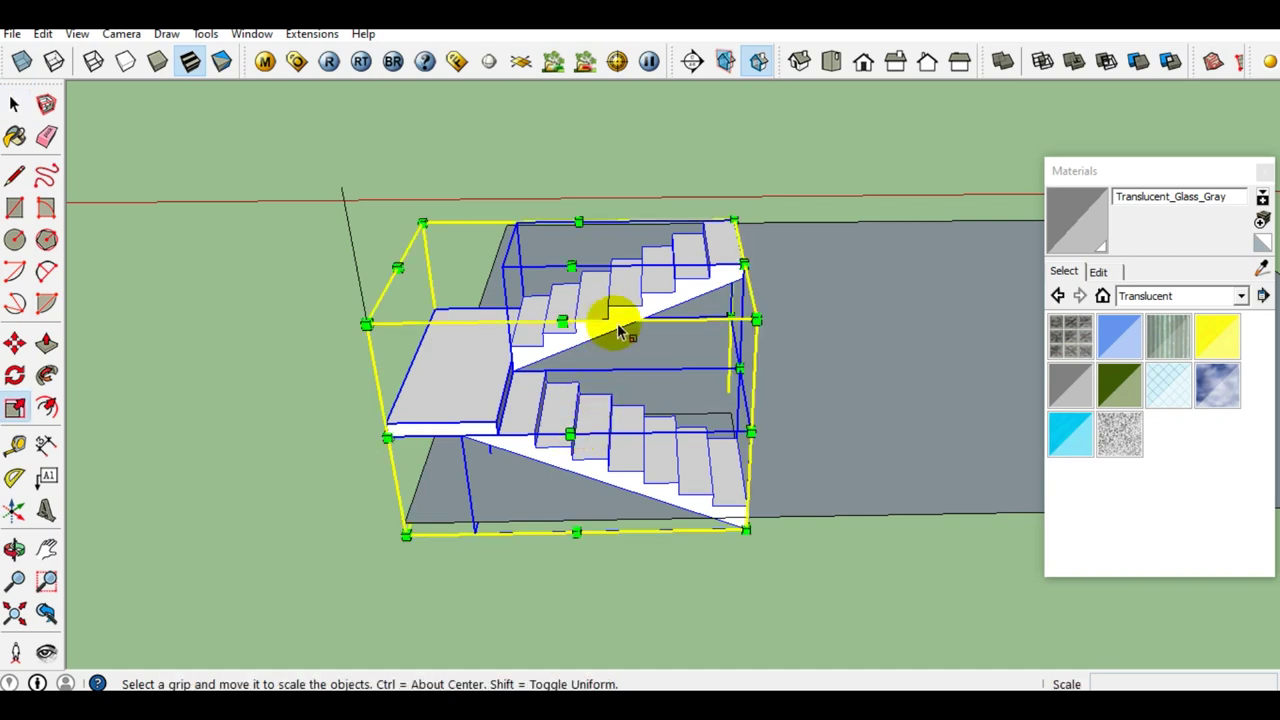
{"action": "middle_click_drag", "start_coordinate": [586, 302], "coordinate": [491, 286]}
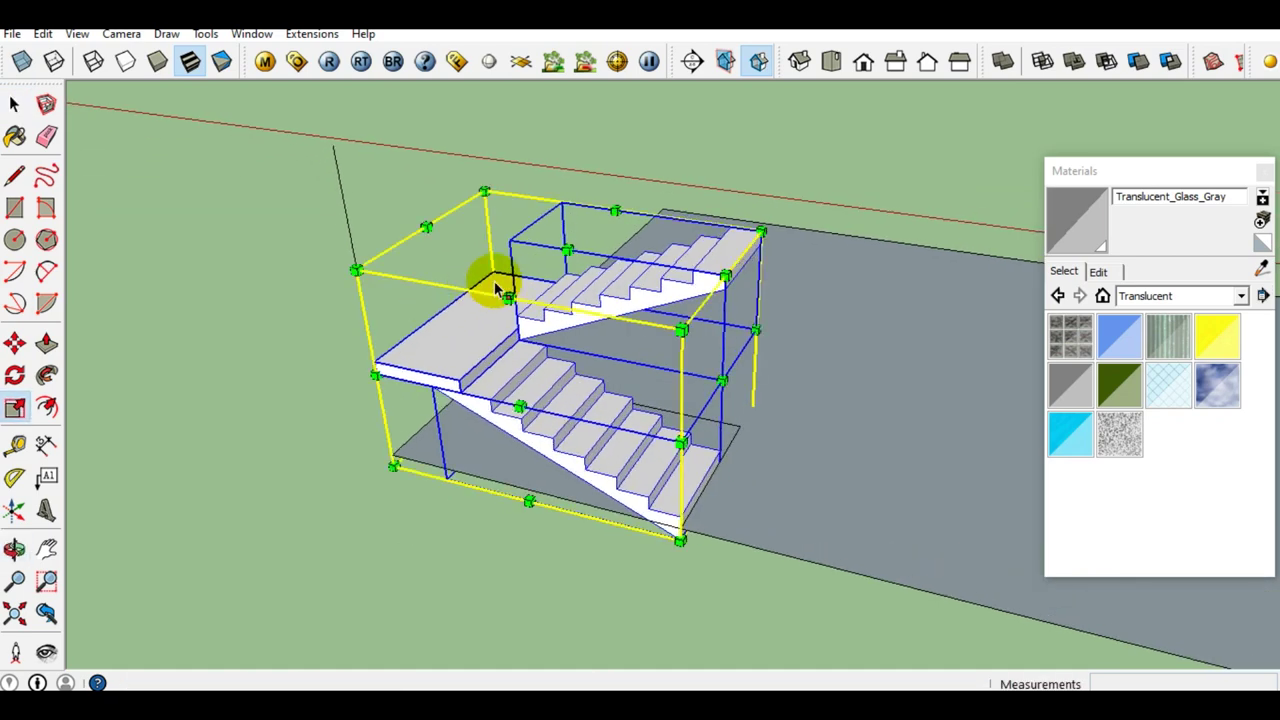
{"action": "left_click_drag", "start_coordinate": [565, 250], "coordinate": [332, 148]}
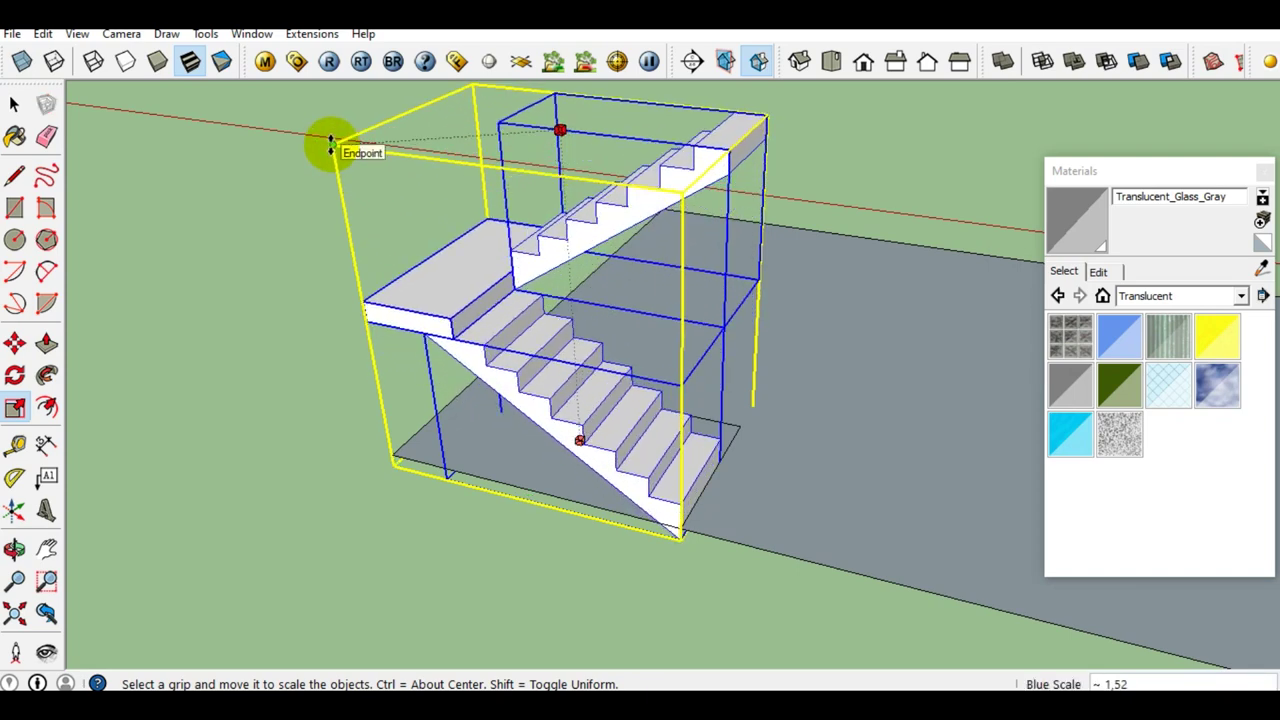
{"action": "left_click_drag", "start_coordinate": [332, 148], "coordinate": [332, 148]}
{"action": "key", "text": "space"}
{"action": "mouse_move", "coordinate": [496, 268]}
{"action": "middle_mouse_down"}
{"action": "mouse_move", "coordinate": [170, 147]}
{"action": "mouse_move", "coordinate": [709, 220]}
{"action": "middle_mouse_up"}
{"action": "scroll", "coordinate": [709, 220], "scroll_direction": "down", "scroll_amount": 3}
{"action": "scroll", "coordinate": [712, 222], "scroll_direction": "down", "scroll_amount": 2}
{"action": "scroll", "coordinate": [716, 228], "scroll_direction": "down", "scroll_amount": 2}
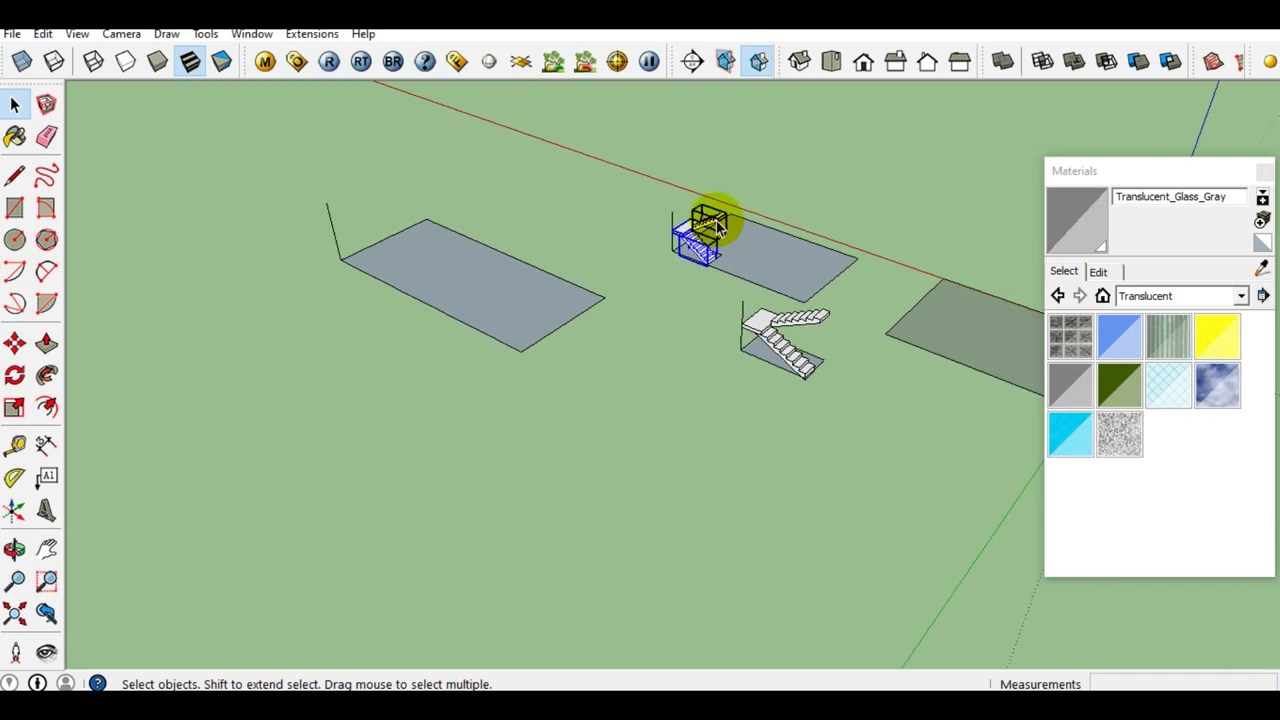
Measure a dimension from the left floor plan's corner to the top of the line.
{"action": "middle_click_drag", "start_coordinate": [829, 294], "coordinate": [903, 400]}
{"action": "scroll", "coordinate": [381, 268], "scroll_direction": "up", "scroll_amount": 3}
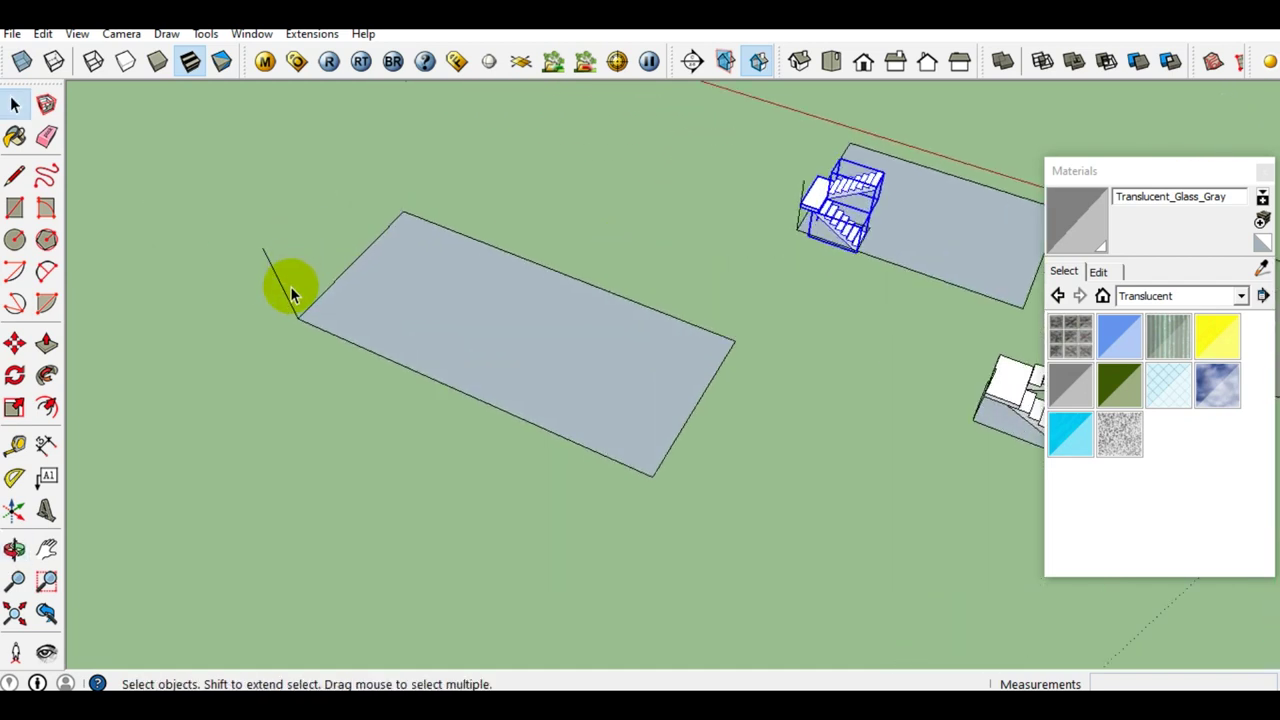
{"action": "scroll", "coordinate": [290, 290], "scroll_direction": "up", "scroll_amount": 1}
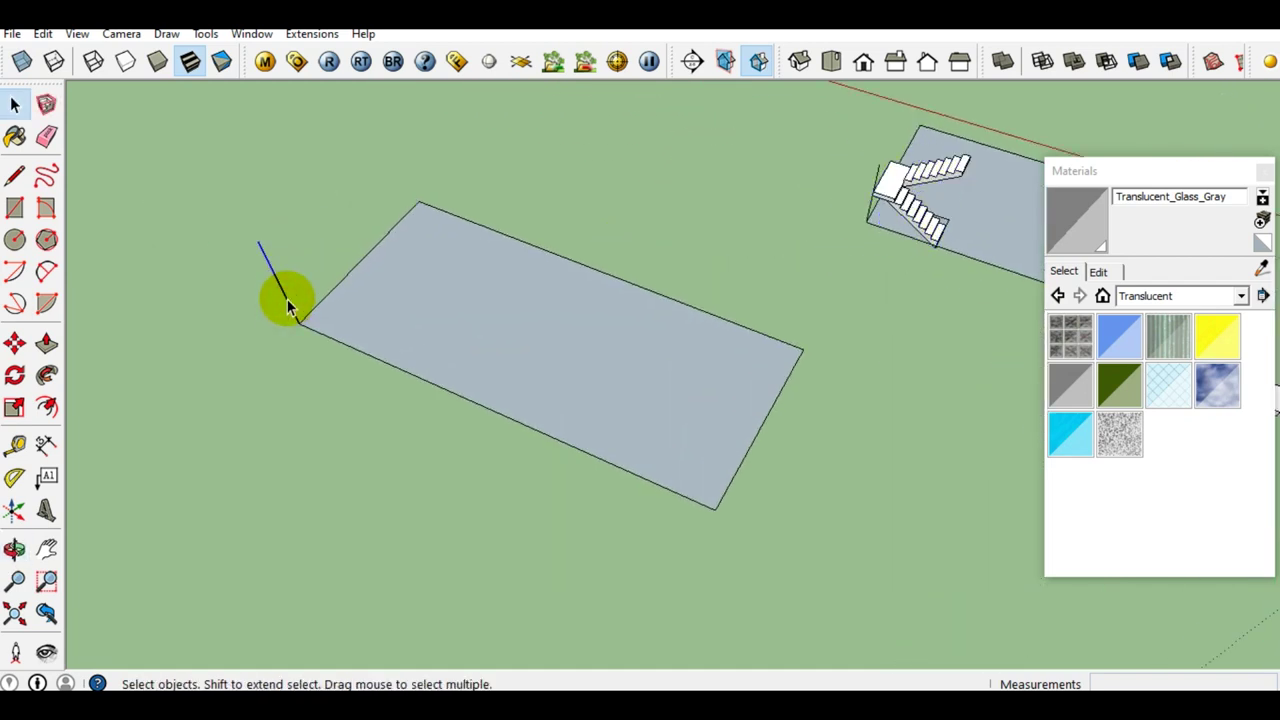
{"action": "left_click", "coordinate": [46, 444]}
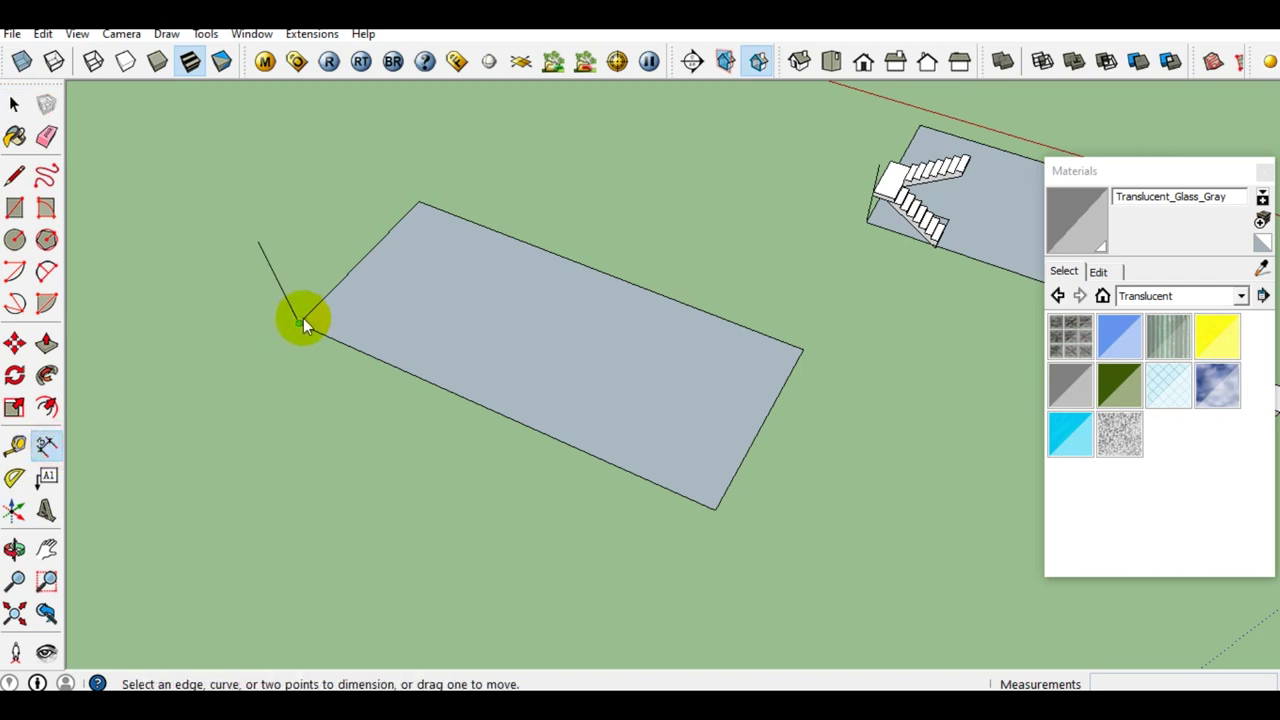
{"action": "left_click", "coordinate": [303, 318]}
{"action": "left_click", "coordinate": [258, 243]}
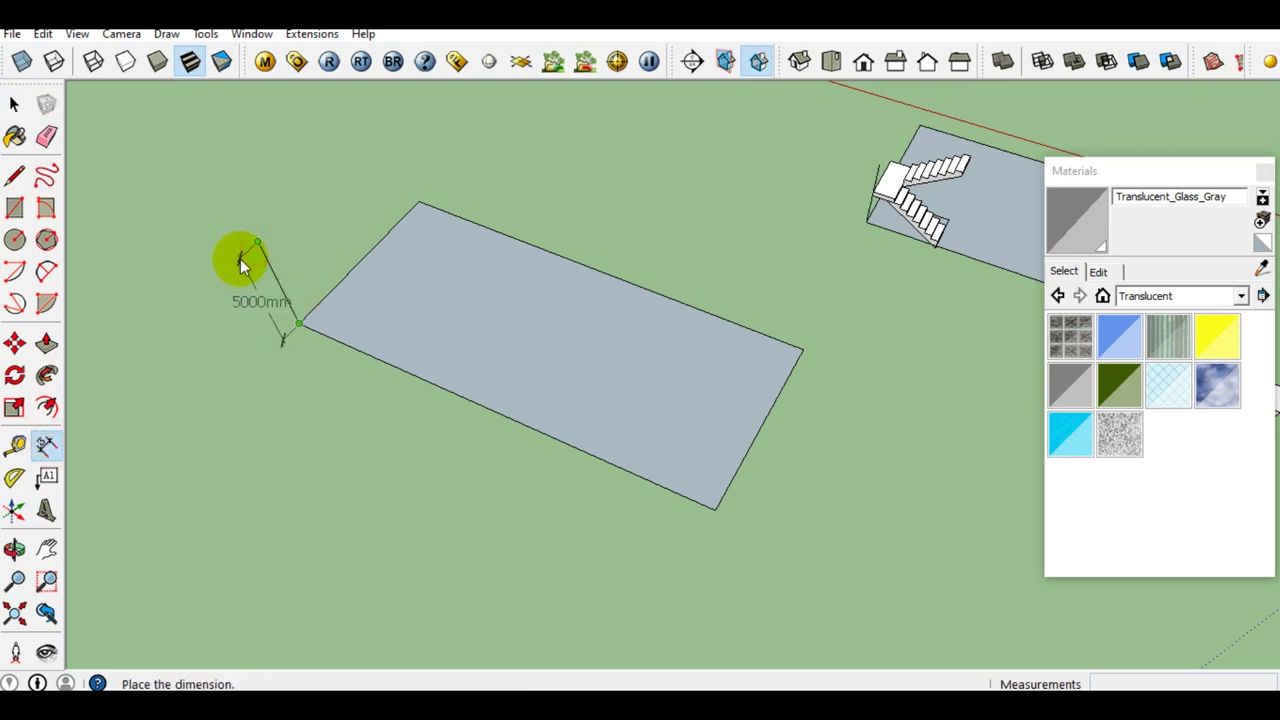
{"action": "key", "text": "space"}
Draw a stair-area rectangle across the left corner of the floor plan.
{"action": "scroll", "coordinate": [385, 372], "scroll_direction": "up", "scroll_amount": 2}
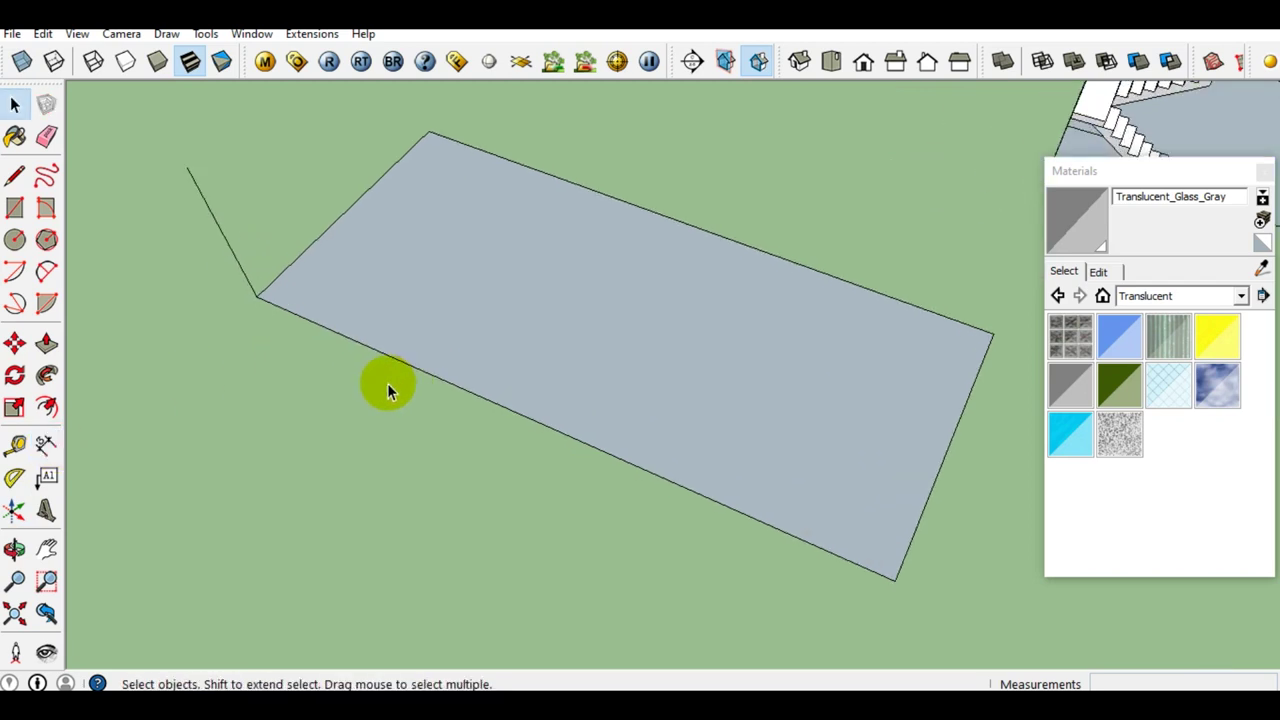
{"action": "scroll", "coordinate": [385, 378], "scroll_direction": "up", "scroll_amount": 1}
{"action": "key", "text": "r"}
{"action": "left_click", "coordinate": [236, 283]}
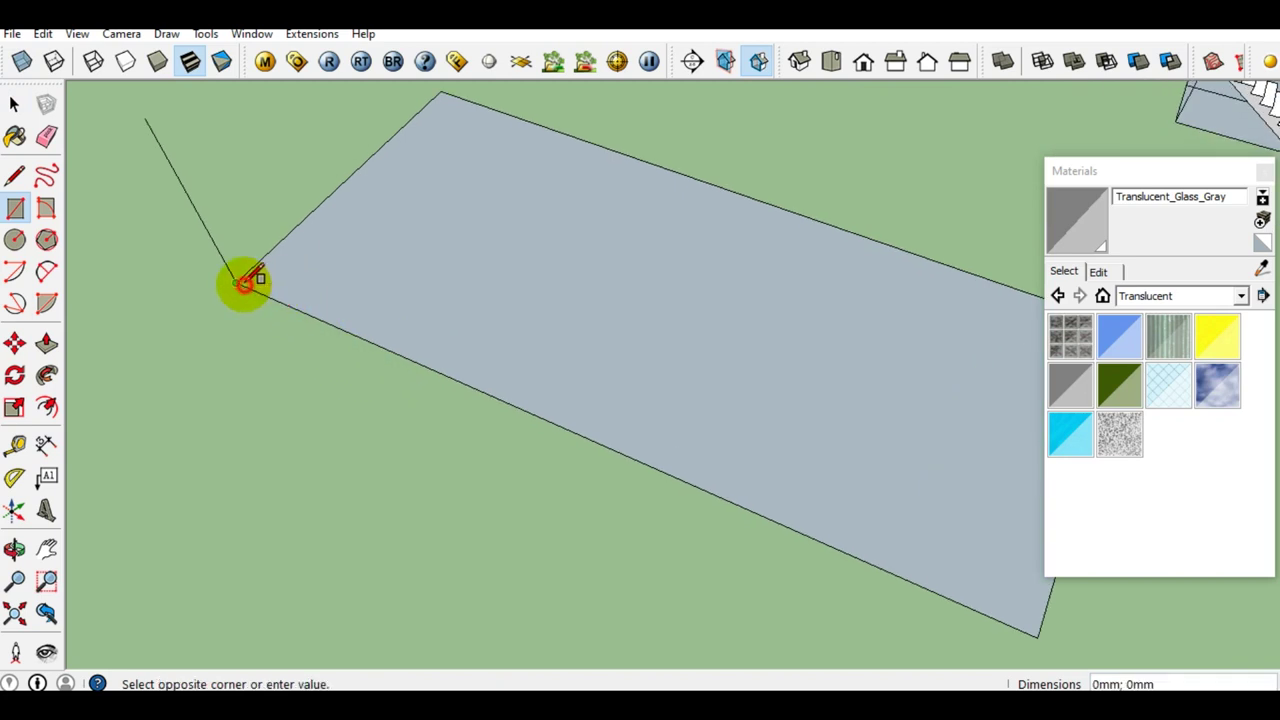
{"action": "left_click", "coordinate": [452, 292]}
{"action": "key", "text": "space"}
Erase the rectangle's top, right and diagonal edges so the glass-gray slab face is plain.
{"action": "scroll", "coordinate": [285, 315], "scroll_direction": "down", "scroll_amount": 2}
{"action": "mouse_move", "coordinate": [285, 307]}
{"action": "middle_mouse_down"}
{"action": "mouse_move", "coordinate": [300, 306]}
{"action": "mouse_move", "coordinate": [349, 365]}
{"action": "middle_mouse_up"}
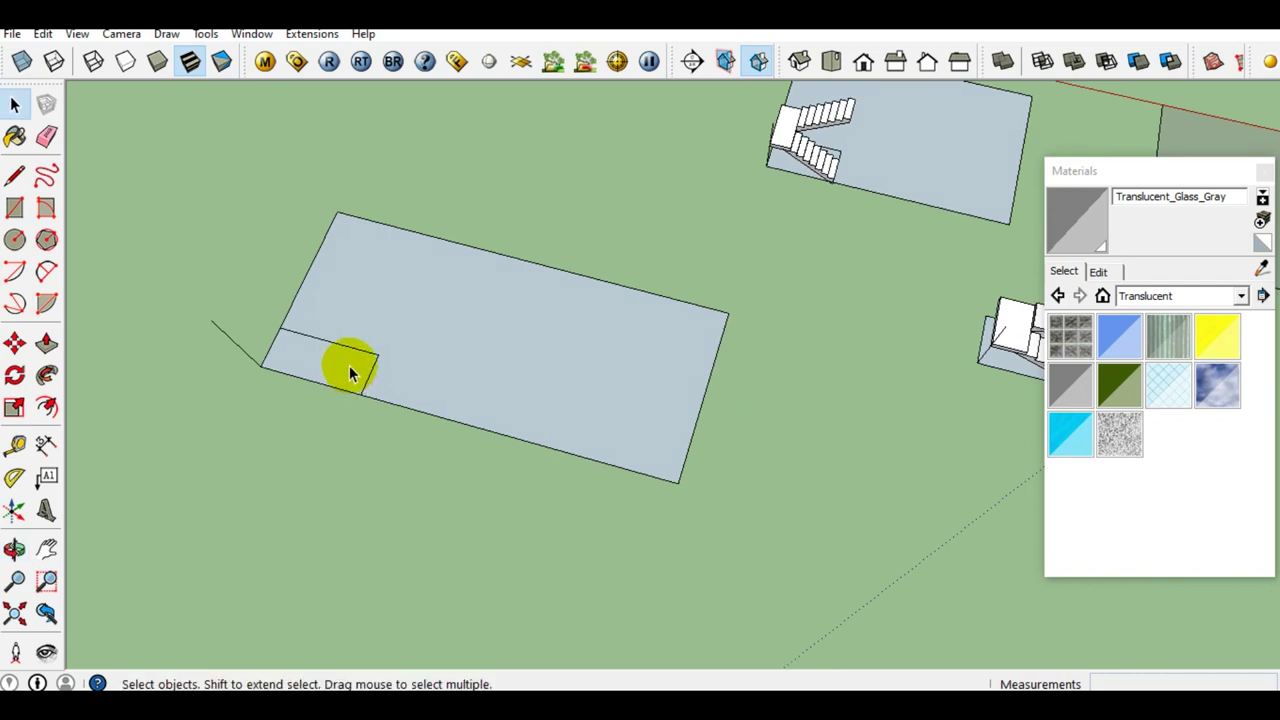
{"action": "scroll", "coordinate": [344, 354], "scroll_direction": "up", "scroll_amount": 2}
{"action": "scroll", "coordinate": [305, 341], "scroll_direction": "up", "scroll_amount": 2}
{"action": "scroll", "coordinate": [305, 341], "scroll_direction": "up", "scroll_amount": 1}
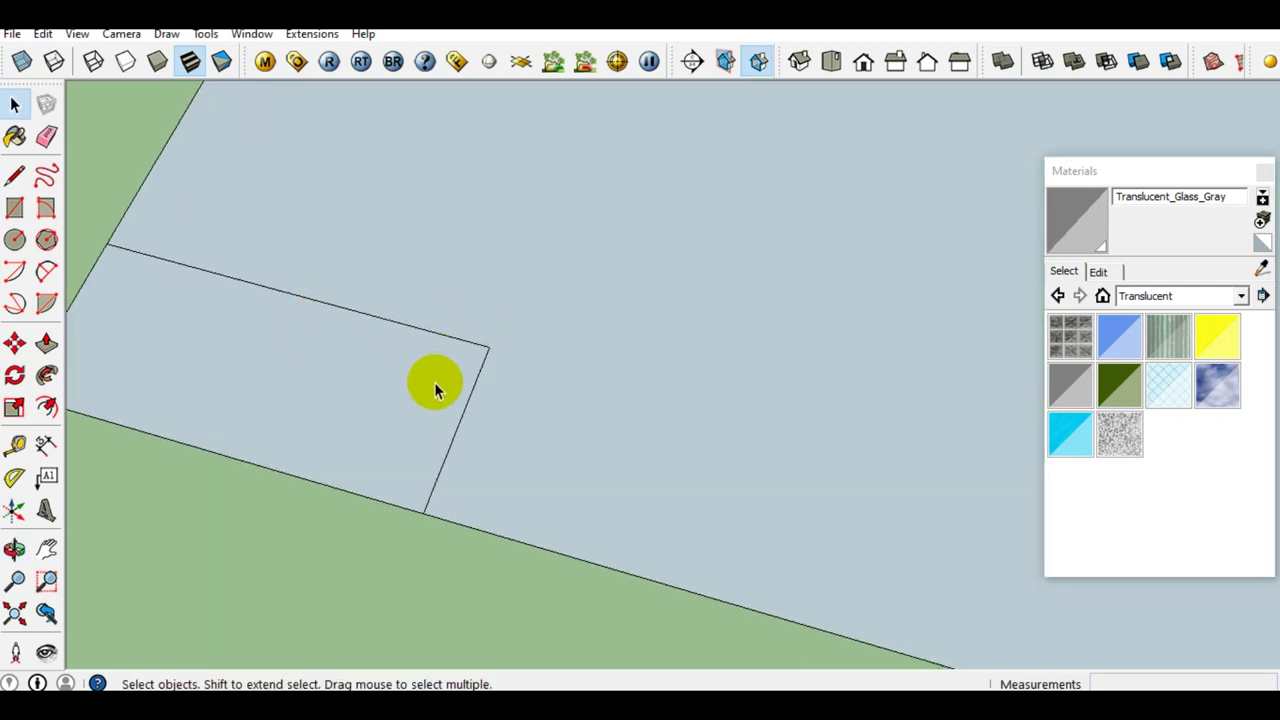
{"action": "left_click", "coordinate": [446, 340]}
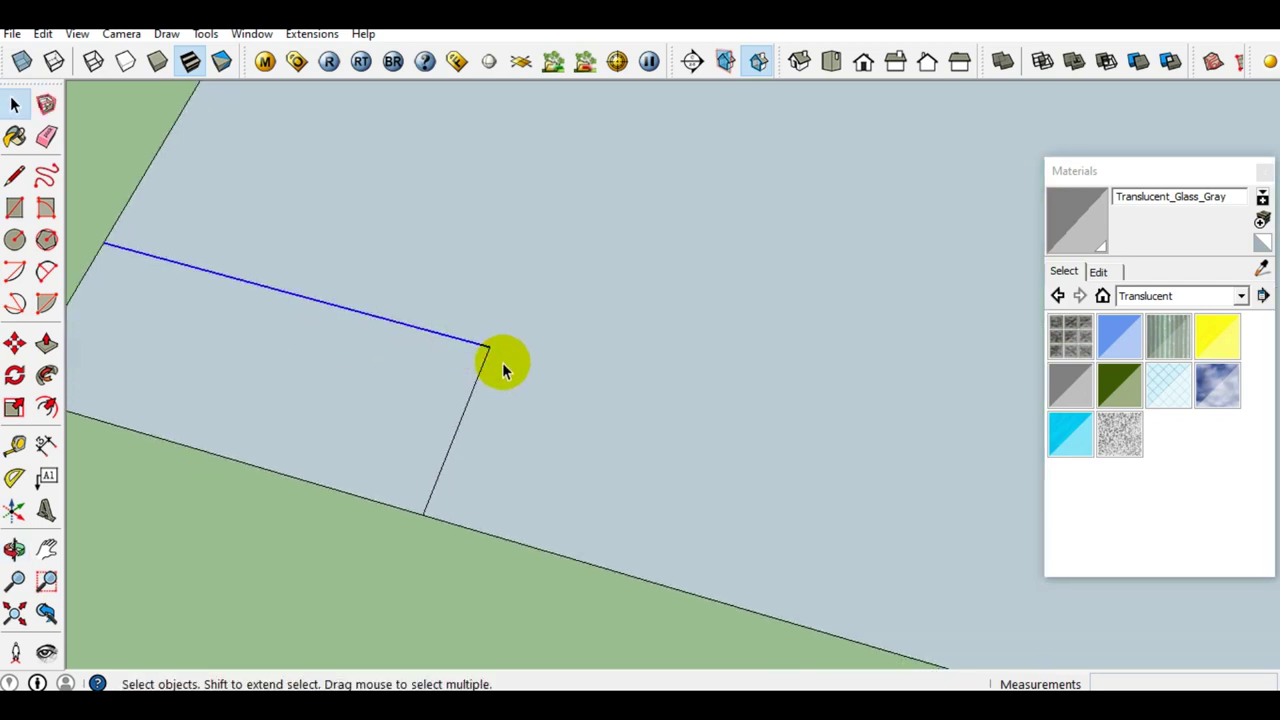
{"action": "key", "text": "e"}
{"action": "left_click", "coordinate": [484, 357]}
{"action": "left_click", "coordinate": [487, 335]}
{"action": "key", "text": "space"}
{"action": "mouse_move", "coordinate": [480, 346]}
{"action": "middle_mouse_down"}
{"action": "mouse_move", "coordinate": [620, 300]}
{"action": "mouse_move", "coordinate": [343, 363]}
{"action": "middle_mouse_up"}
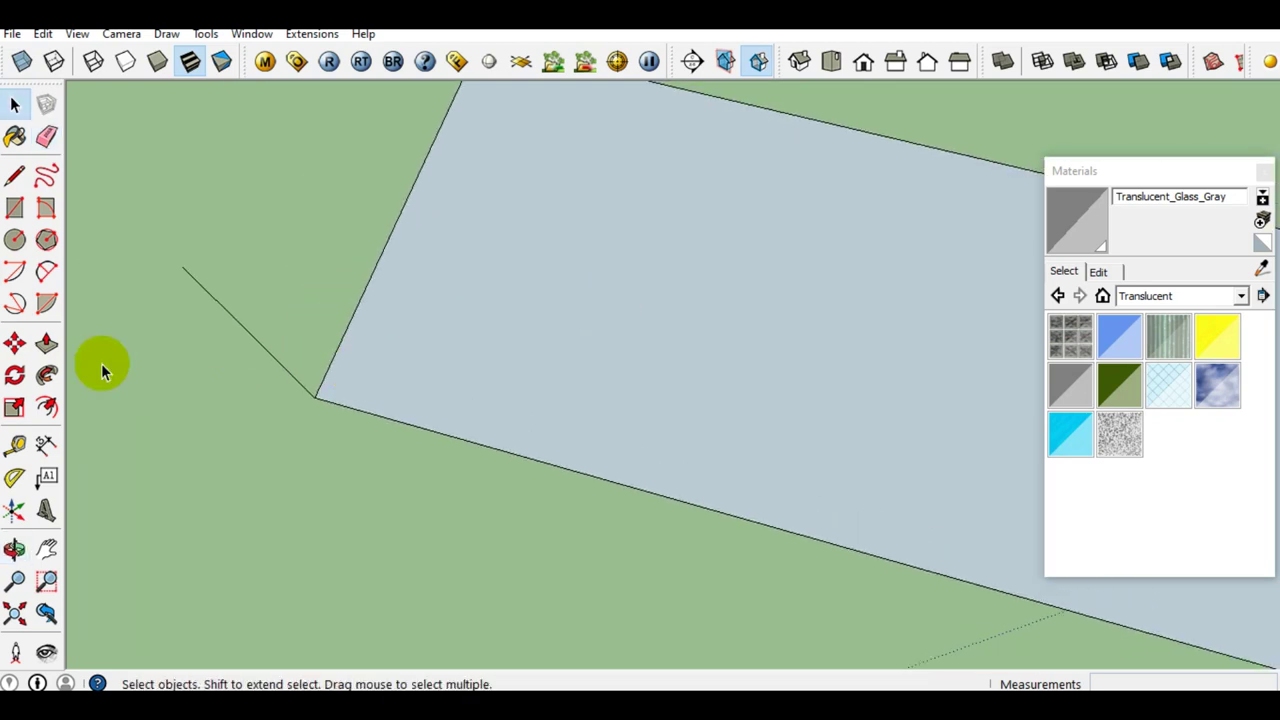
Place a guide 2000 mm from the slab edge with Tape Measure, undoing a misplaced guide.
{"action": "left_click", "coordinate": [16, 446]}
{"action": "left_click", "coordinate": [382, 406]}
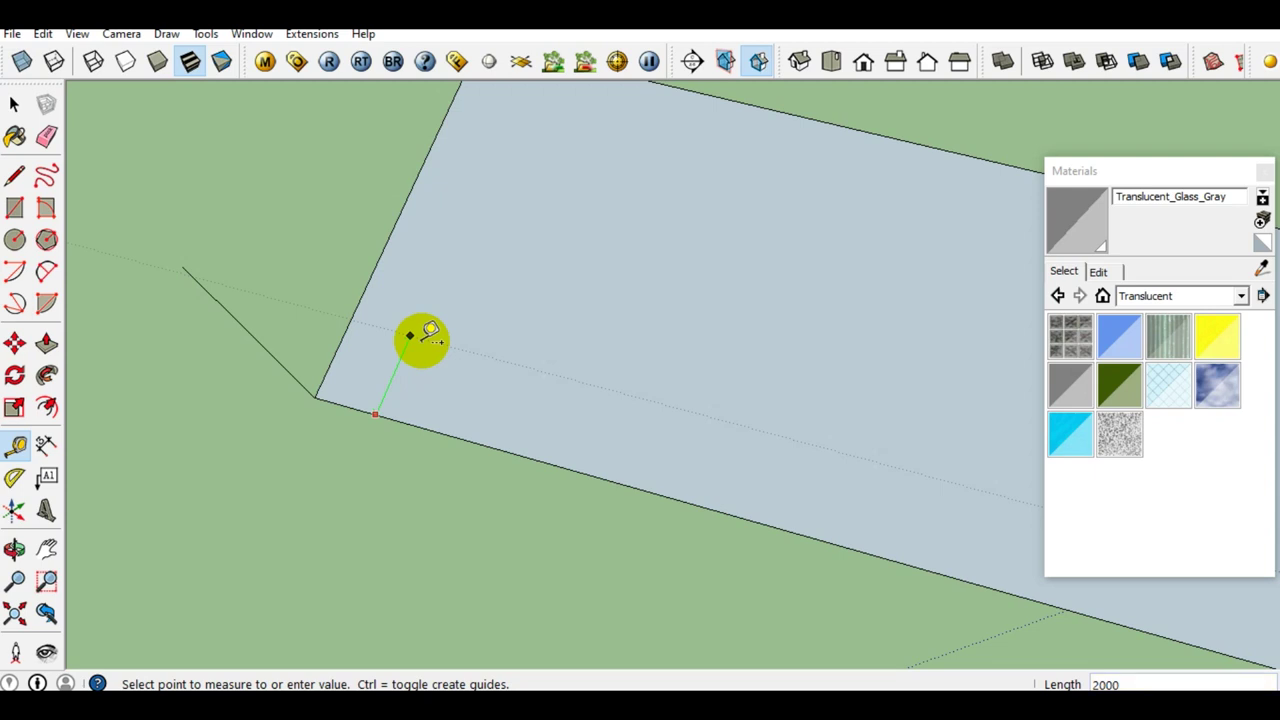
{"action": "left_click", "coordinate": [410, 336]}
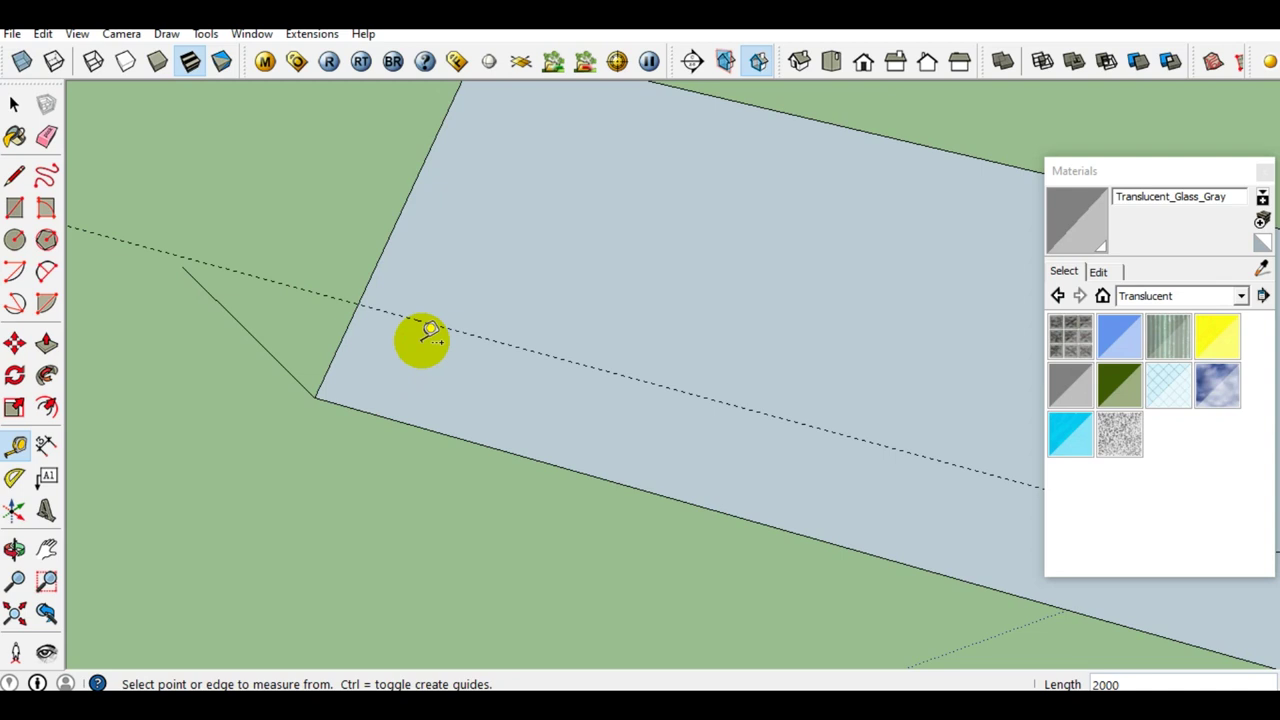
{"action": "left_click", "coordinate": [340, 341]}
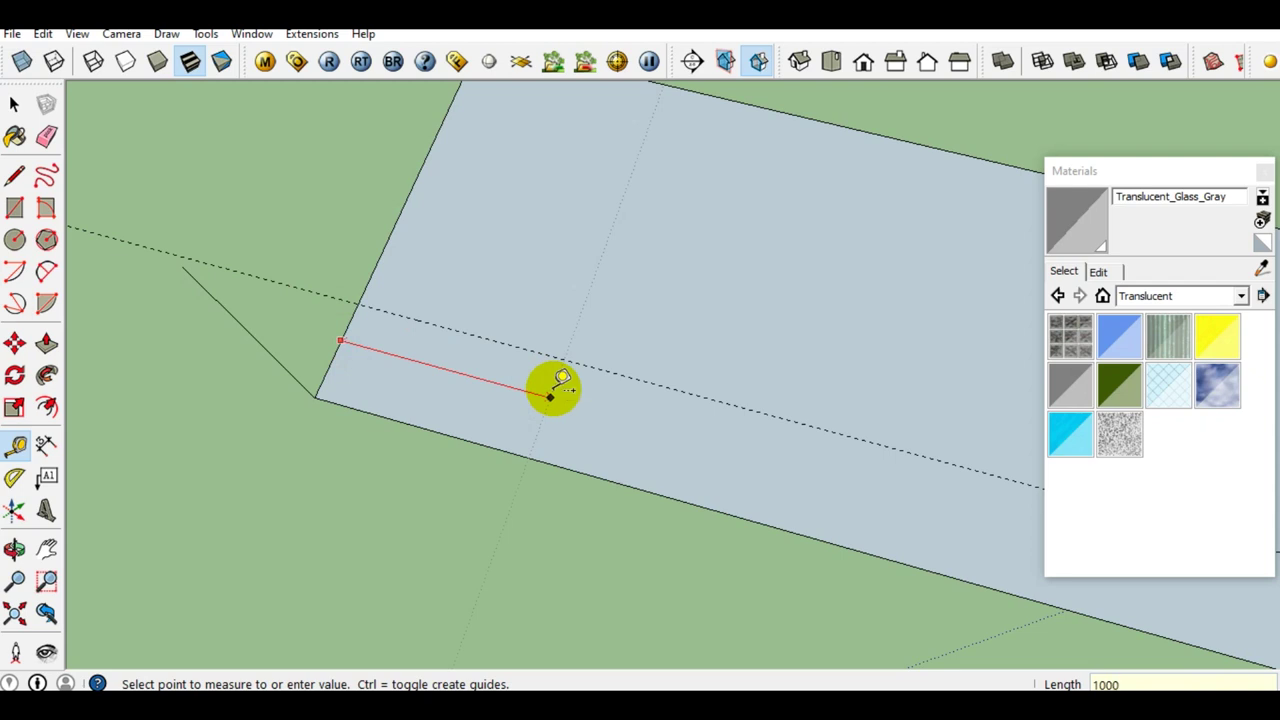
{"action": "type", "text": "10000"}
{"action": "key", "text": "Return"}
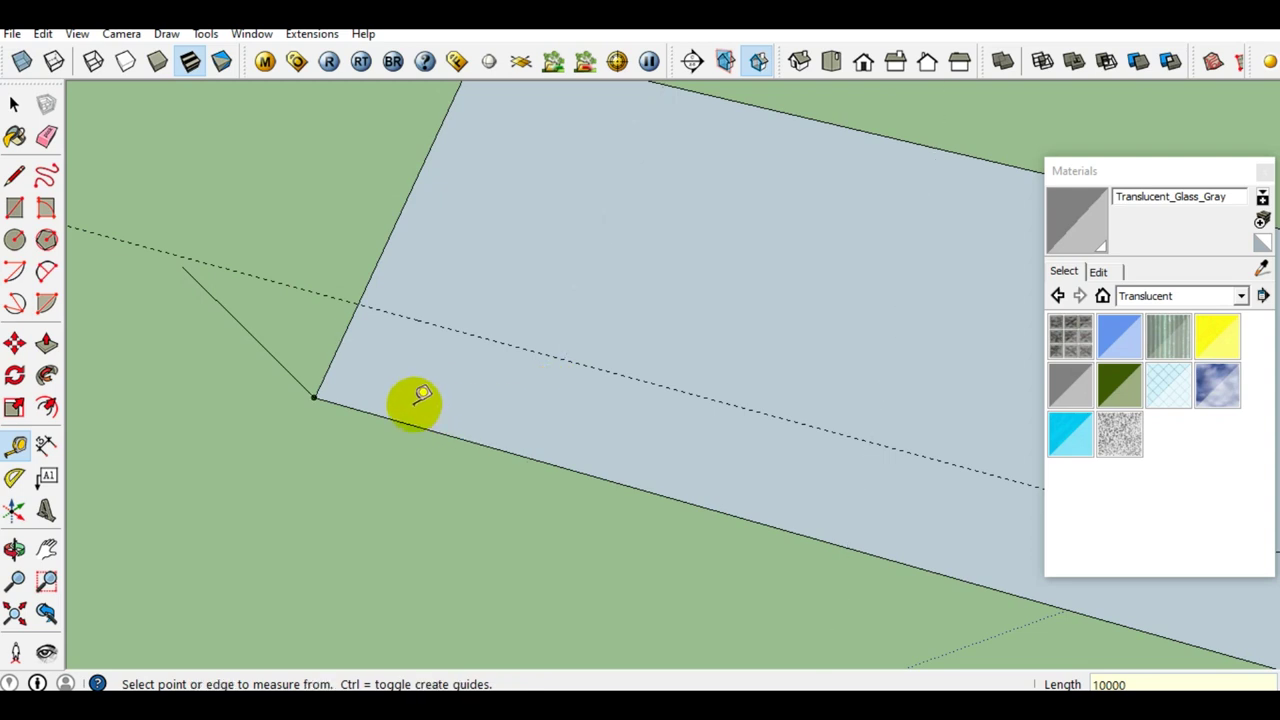
{"action": "key", "text": "ctrl+z"}
{"action": "key", "text": "t"}
Place guides 7000 mm and 5000 mm from the slab's short edge.
{"action": "left_click", "coordinate": [319, 335]}
{"action": "type", "text": "7000"}
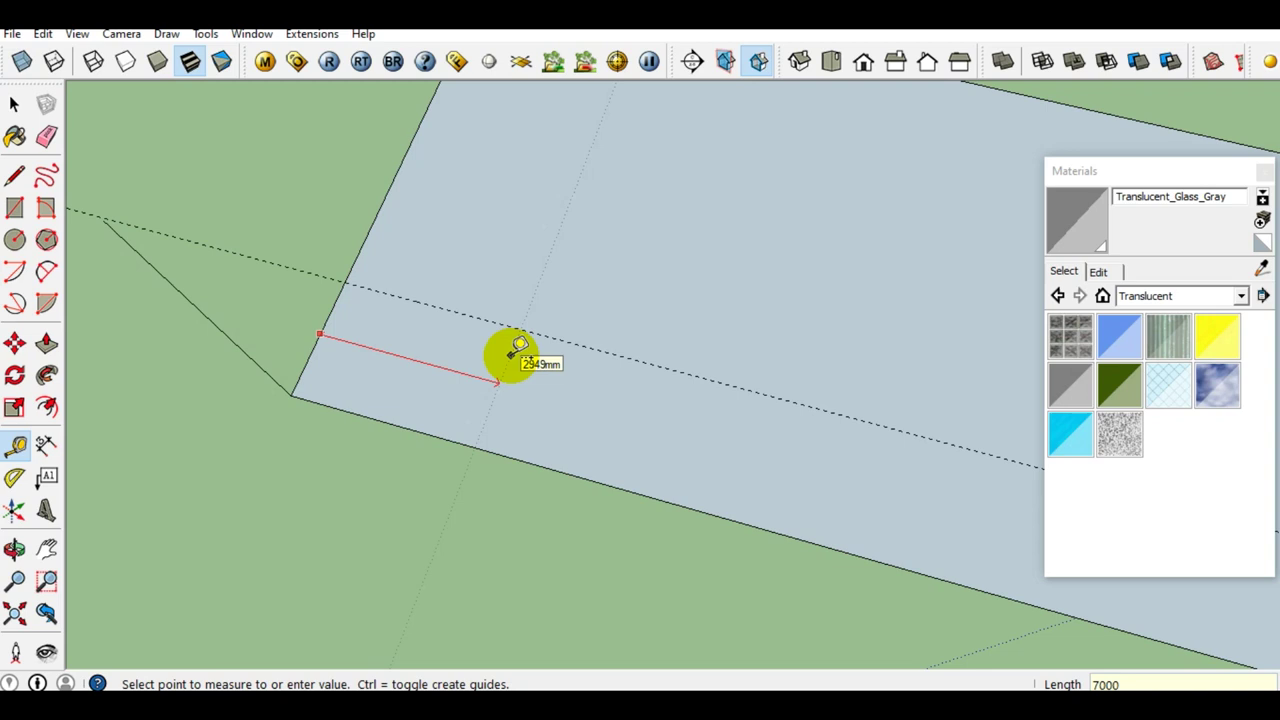
{"action": "key", "text": "Return"}
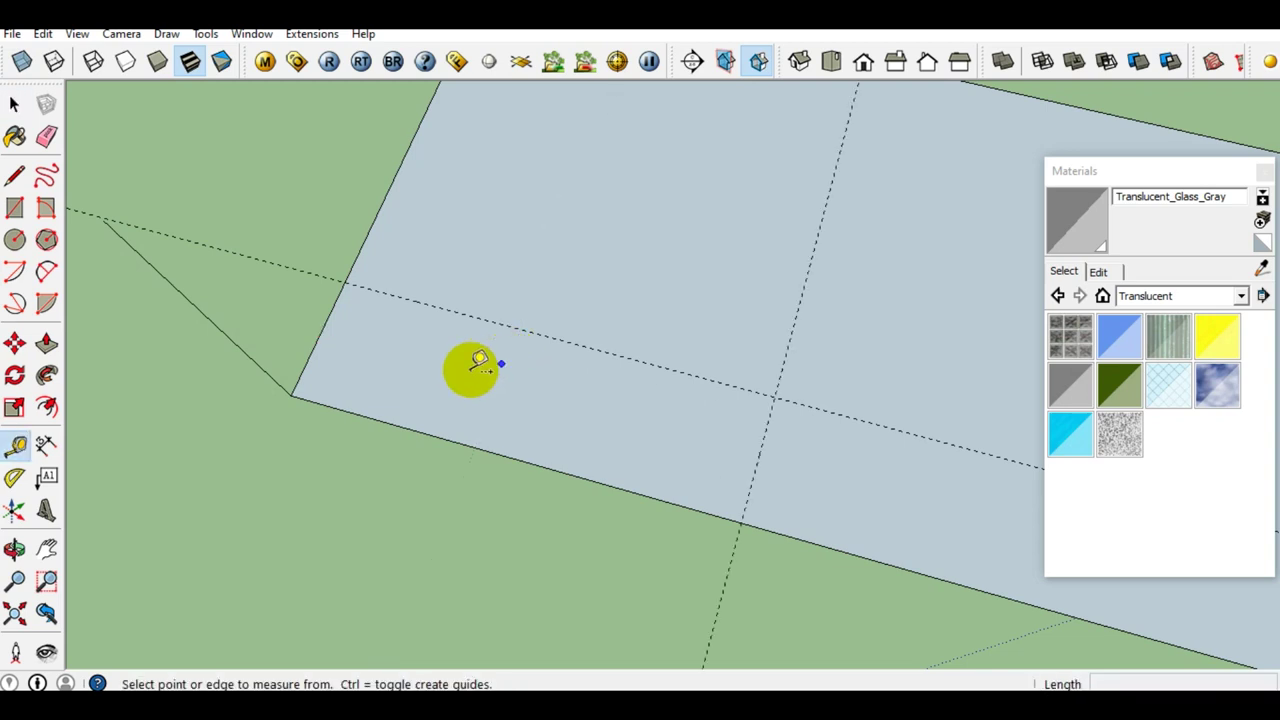
{"action": "left_click", "coordinate": [318, 337]}
{"action": "type", "text": "50"}
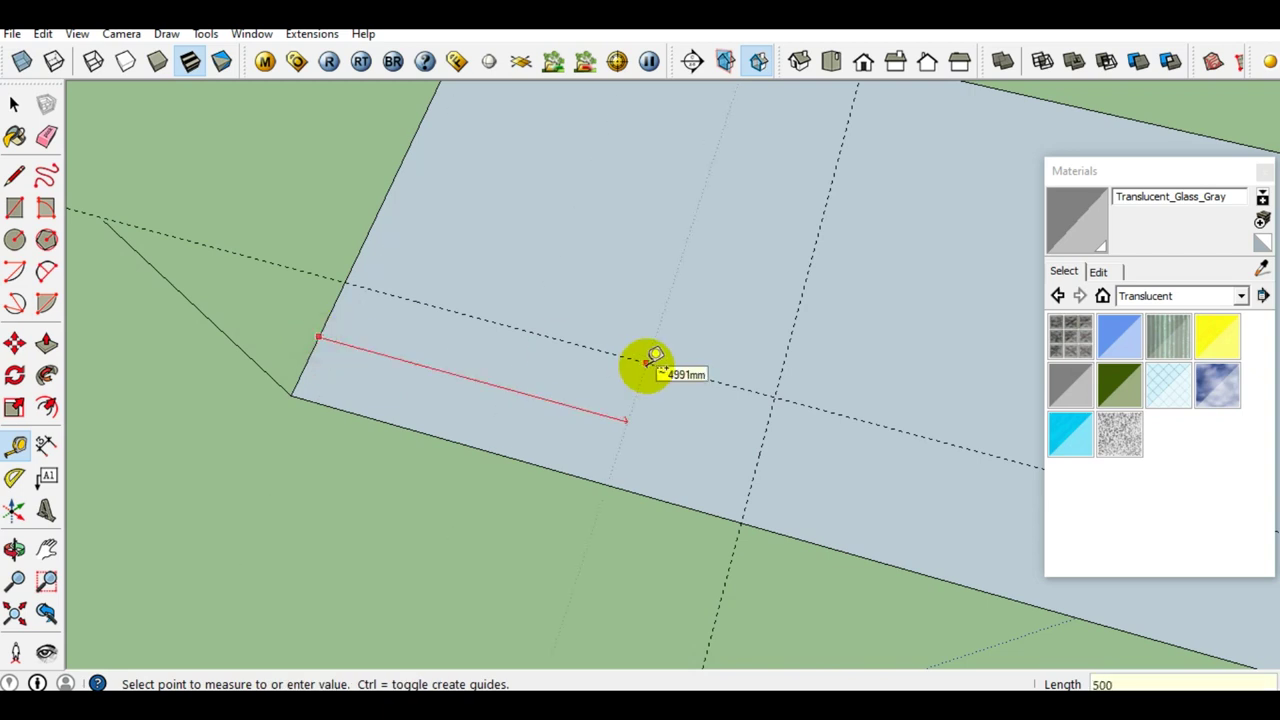
{"action": "type", "text": "0"}
{"action": "key", "text": "Return"}
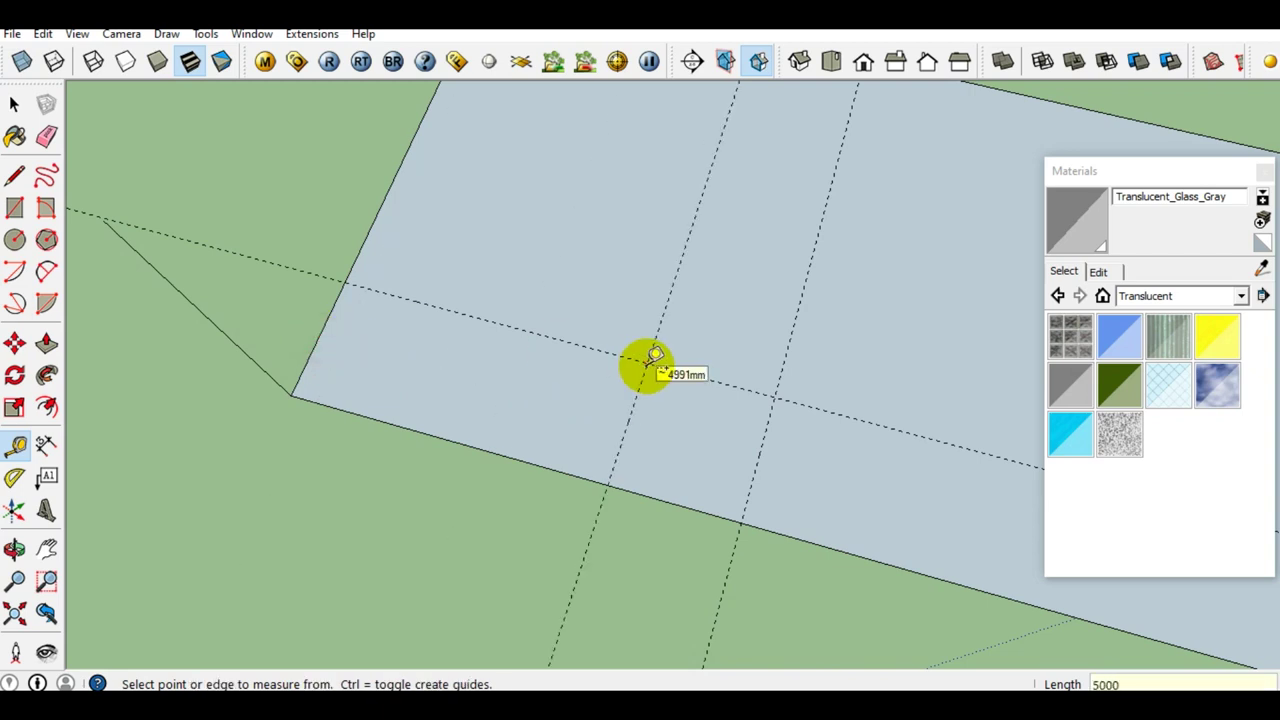
{"action": "key", "text": "space"}
Erase the extra right vertical guide line, keeping the other guides.
{"action": "key", "text": "r"}
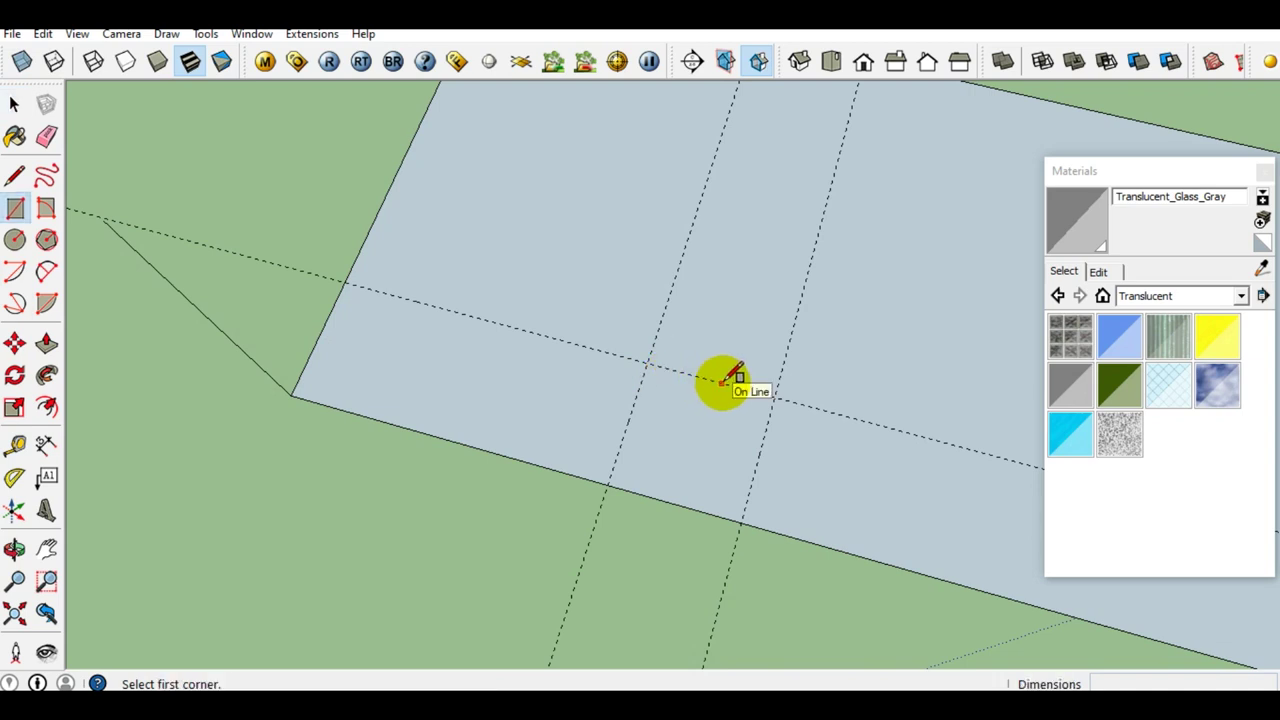
{"action": "key", "text": "e"}
{"action": "left_click", "coordinate": [722, 380]}
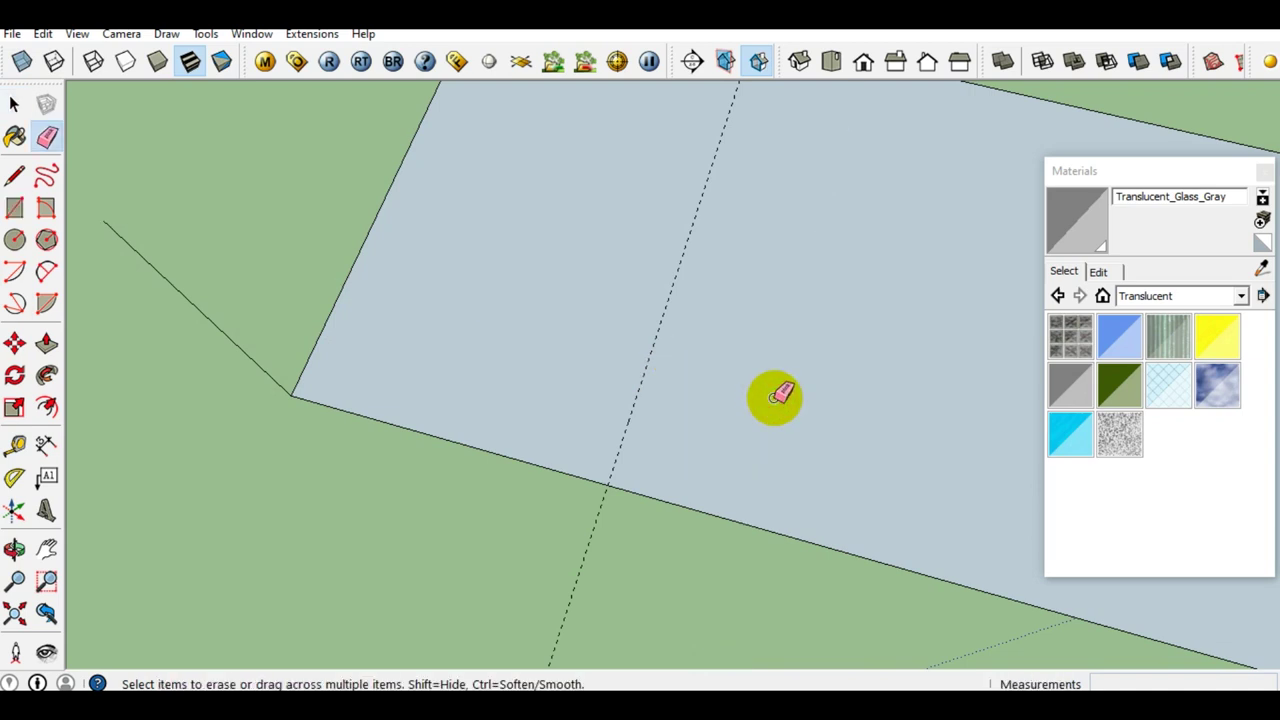
{"action": "key", "text": "space"}
{"action": "key", "text": "ctrl+z"}
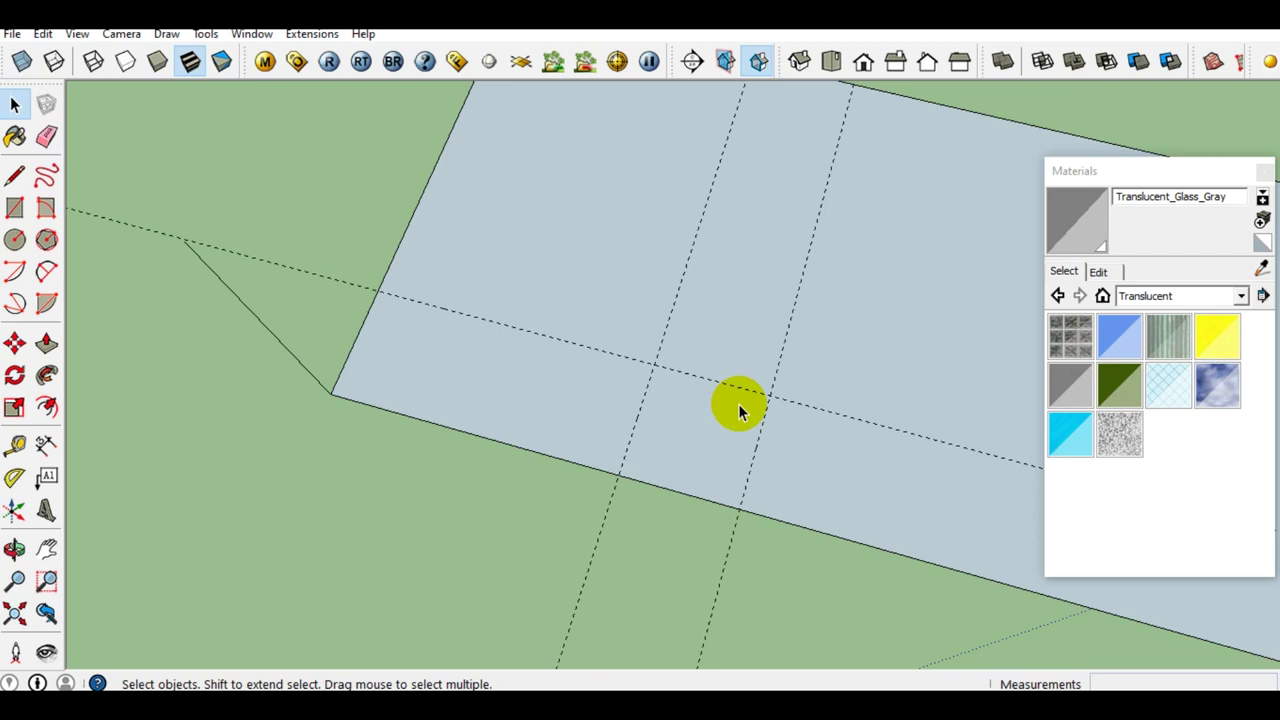
{"action": "key", "text": "e"}
{"action": "left_click", "coordinate": [758, 420]}
{"action": "key", "text": "space"}
Draw the stair-area rectangle between the guide intersections at the slab's left end.
{"action": "key", "text": "r"}
{"action": "left_click", "coordinate": [618, 475]}
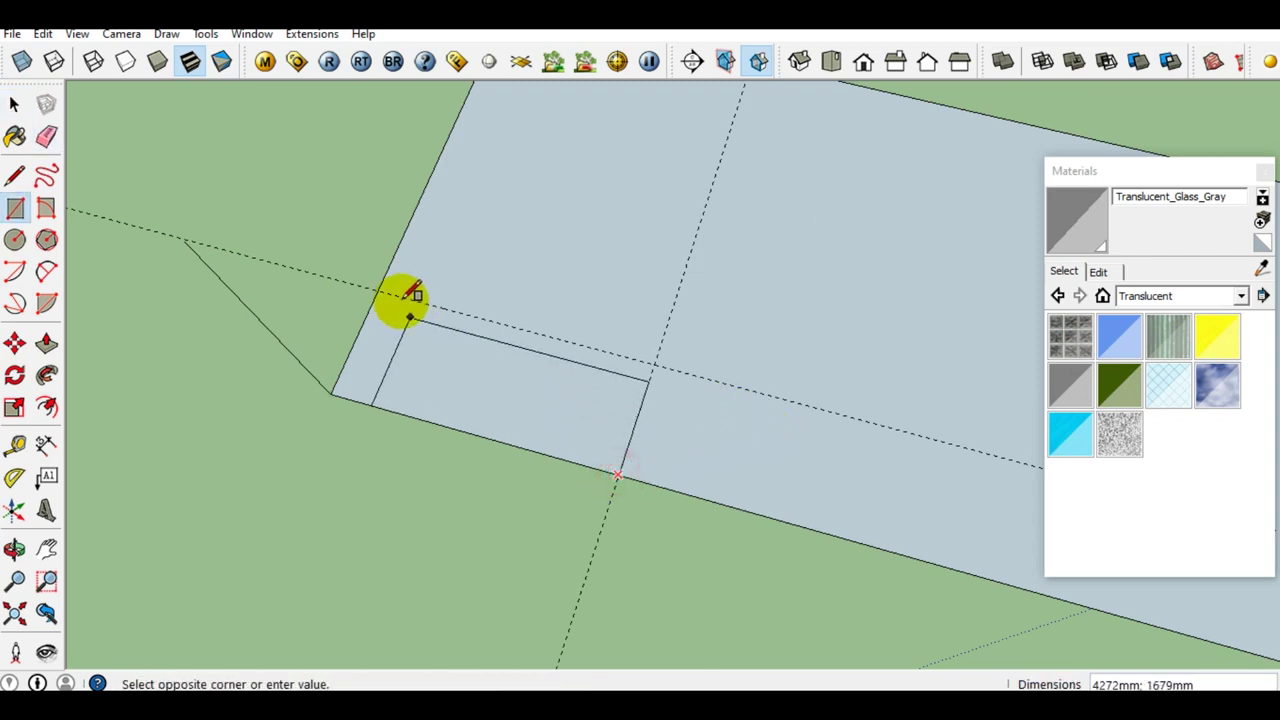
{"action": "left_click", "coordinate": [384, 290]}
{"action": "key", "text": "space"}
{"action": "scroll", "coordinate": [432, 366], "scroll_direction": "up", "scroll_amount": 2}
{"action": "middle_click", "coordinate": [432, 358]}
{"action": "scroll", "coordinate": [425, 335], "scroll_direction": "down", "scroll_amount": 3}
{"action": "scroll", "coordinate": [400, 323], "scroll_direction": "down", "scroll_amount": 3}
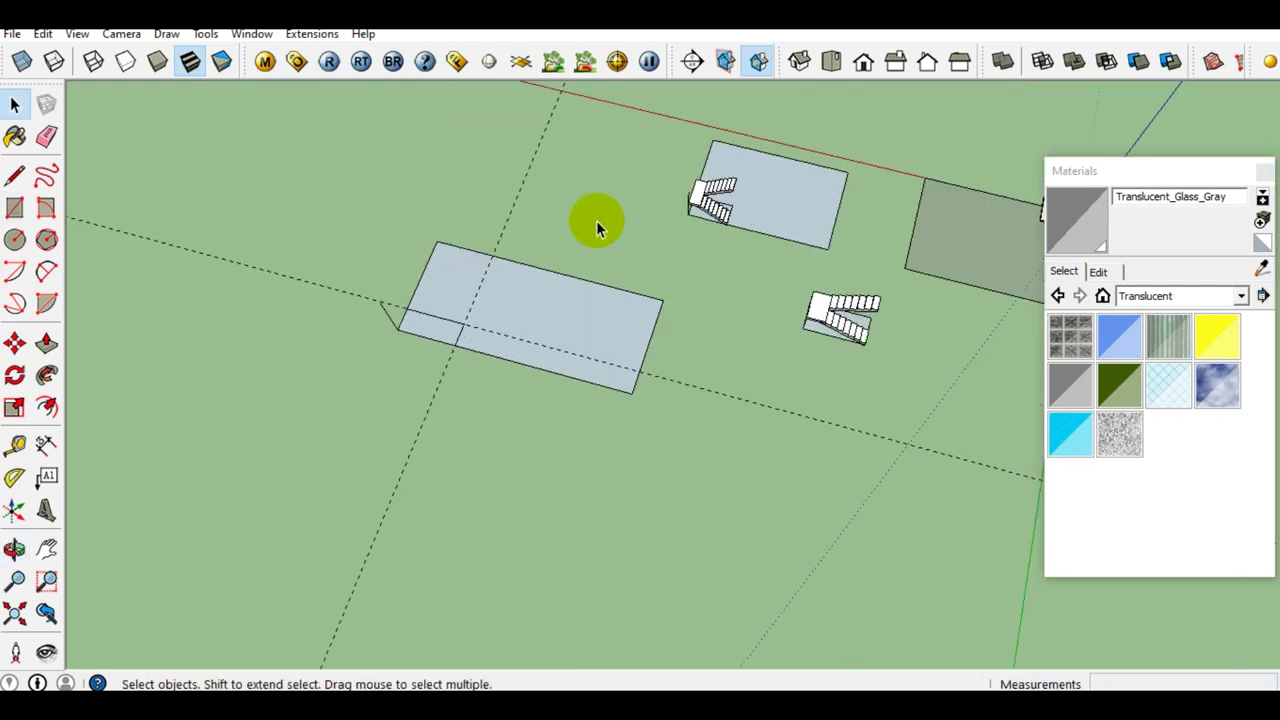
Select both stair flights near the origin and combine them into one group.
{"action": "middle_click_drag", "start_coordinate": [823, 301], "coordinate": [143, 294], "text": "shift"}
{"action": "scroll", "coordinate": [394, 209], "scroll_direction": "up", "scroll_amount": 3}
{"action": "scroll", "coordinate": [330, 212], "scroll_direction": "up", "scroll_amount": 3}
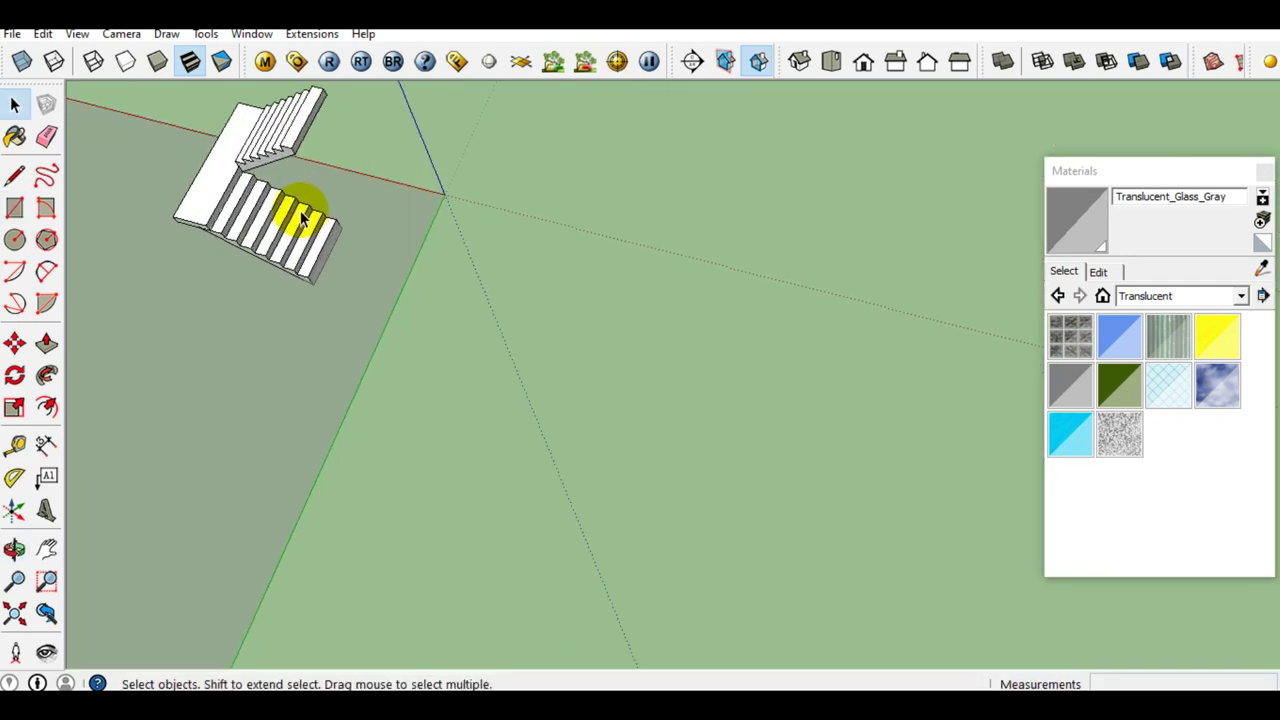
{"action": "left_click", "coordinate": [302, 220]}
{"action": "scroll", "coordinate": [277, 206], "scroll_direction": "up", "scroll_amount": 2}
{"action": "scroll", "coordinate": [220, 200], "scroll_direction": "down", "scroll_amount": 2}
{"action": "mouse_move", "coordinate": [220, 200]}
{"action": "middle_mouse_down"}
{"action": "mouse_move", "coordinate": [476, 228]}
{"action": "mouse_move", "coordinate": [380, 262]}
{"action": "mouse_move", "coordinate": [486, 191]}
{"action": "middle_mouse_up"}
{"action": "left_click_drag", "start_coordinate": [465, 142], "coordinate": [737, 448]}
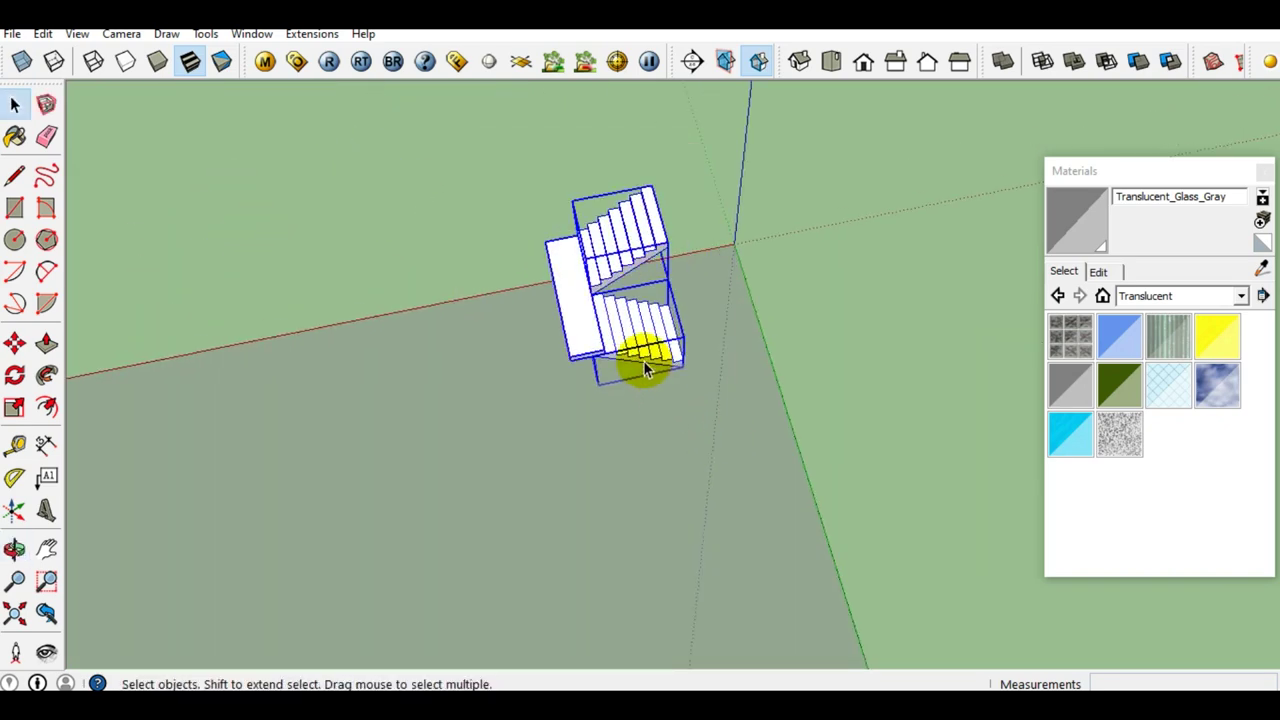
{"action": "scroll", "coordinate": [645, 370], "scroll_direction": "up", "scroll_amount": 2}
{"action": "right_click", "coordinate": [628, 322]}
{"action": "left_click", "coordinate": [700, 508]}
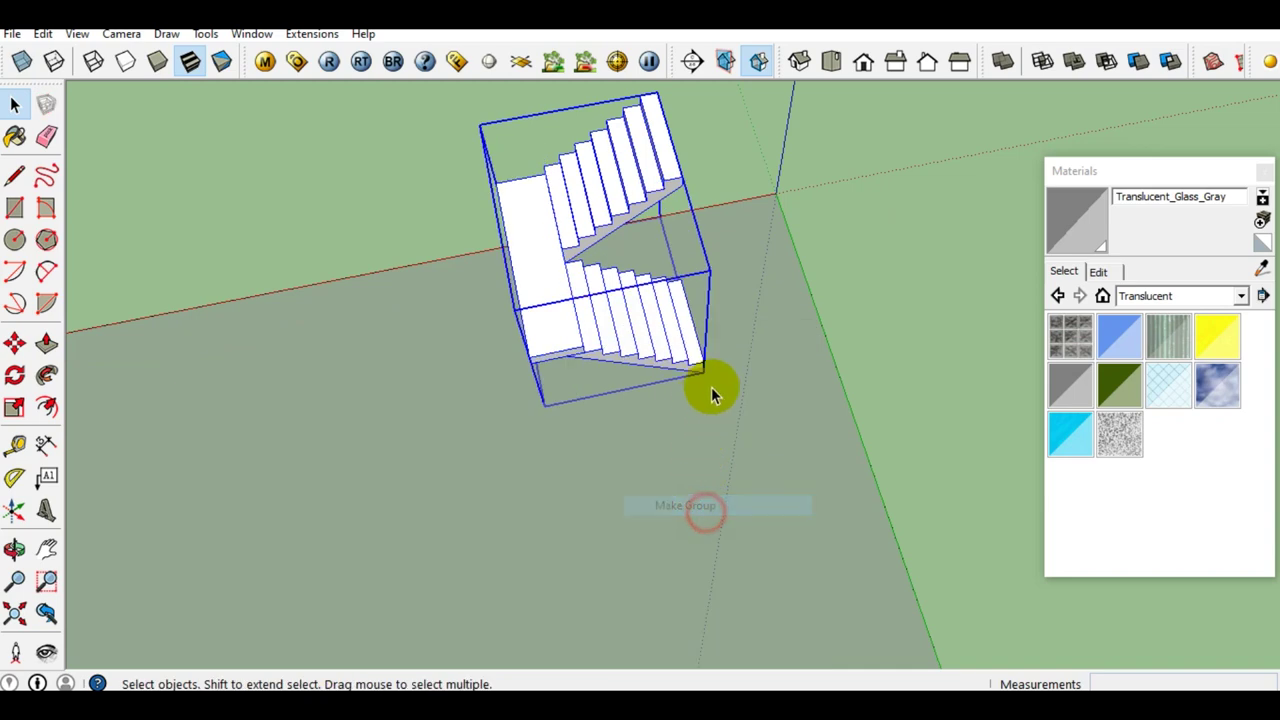
Copy the stair group from its bottom corner onto the new stair area of the left slab.
{"action": "scroll", "coordinate": [701, 400], "scroll_direction": "up", "scroll_amount": 2}
{"action": "middle_click_drag", "start_coordinate": [543, 277], "coordinate": [531, 280]}
{"action": "key", "text": "m"}
{"action": "scroll", "coordinate": [712, 382], "scroll_direction": "up", "scroll_amount": 3}
{"action": "scroll", "coordinate": [712, 382], "scroll_direction": "up", "scroll_amount": 1}
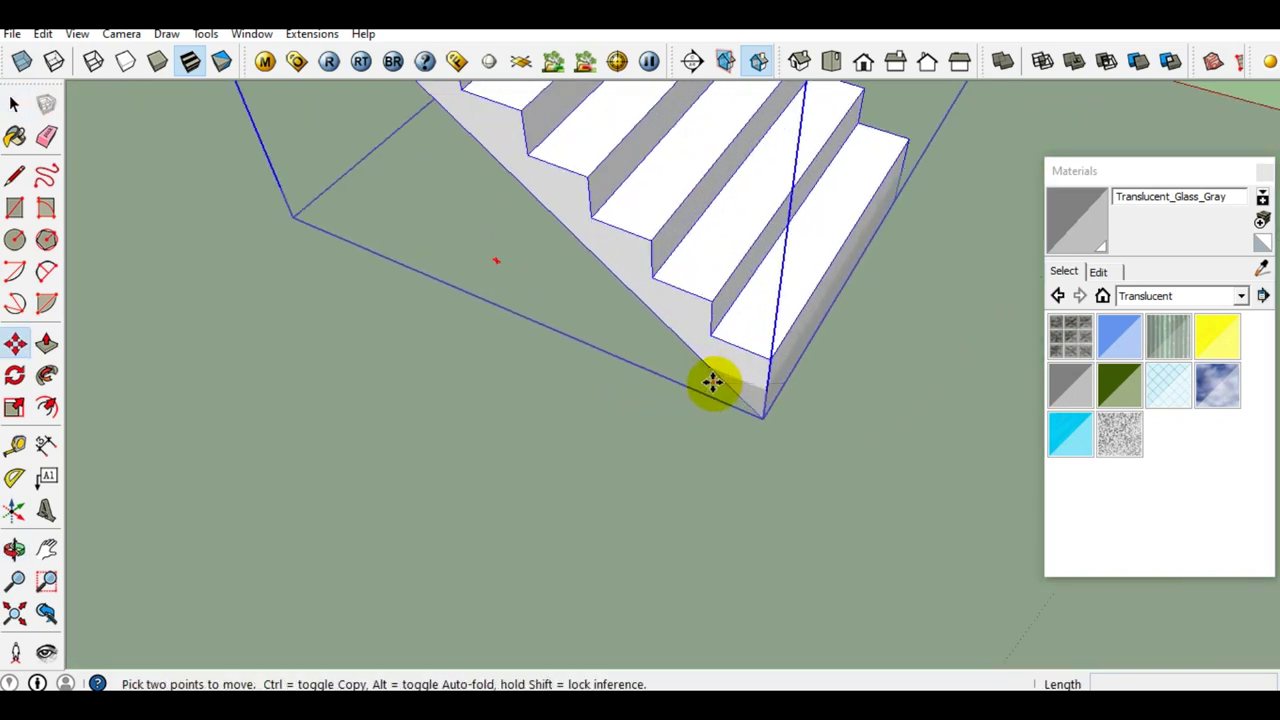
{"action": "left_click", "coordinate": [768, 388]}
{"action": "key", "text": "ctrl"}
{"action": "scroll", "coordinate": [800, 451], "scroll_direction": "down", "scroll_amount": 3}
{"action": "scroll", "coordinate": [943, 400], "scroll_direction": "down", "scroll_amount": 3}
{"action": "scroll", "coordinate": [950, 397], "scroll_direction": "down", "scroll_amount": 4}
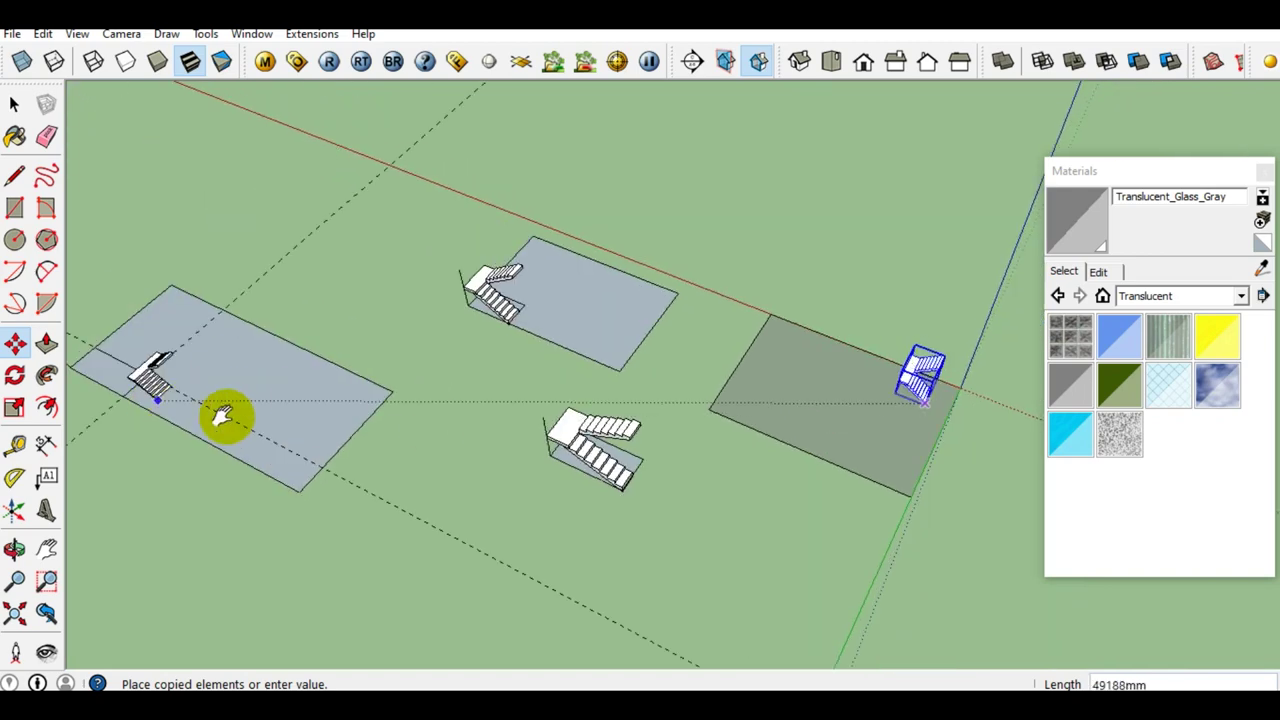
{"action": "scroll", "coordinate": [391, 434], "scroll_direction": "up", "scroll_amount": 2}
{"action": "scroll", "coordinate": [391, 423], "scroll_direction": "up", "scroll_amount": 2}
{"action": "scroll", "coordinate": [403, 408], "scroll_direction": "up", "scroll_amount": 2}
{"action": "left_click", "coordinate": [404, 408]}
{"action": "key", "text": "space"}
{"action": "mouse_move", "coordinate": [309, 383]}
{"action": "middle_mouse_down"}
{"action": "mouse_move", "coordinate": [608, 316]}
{"action": "mouse_move", "coordinate": [400, 368]}
{"action": "mouse_move", "coordinate": [652, 358]}
{"action": "middle_mouse_up"}
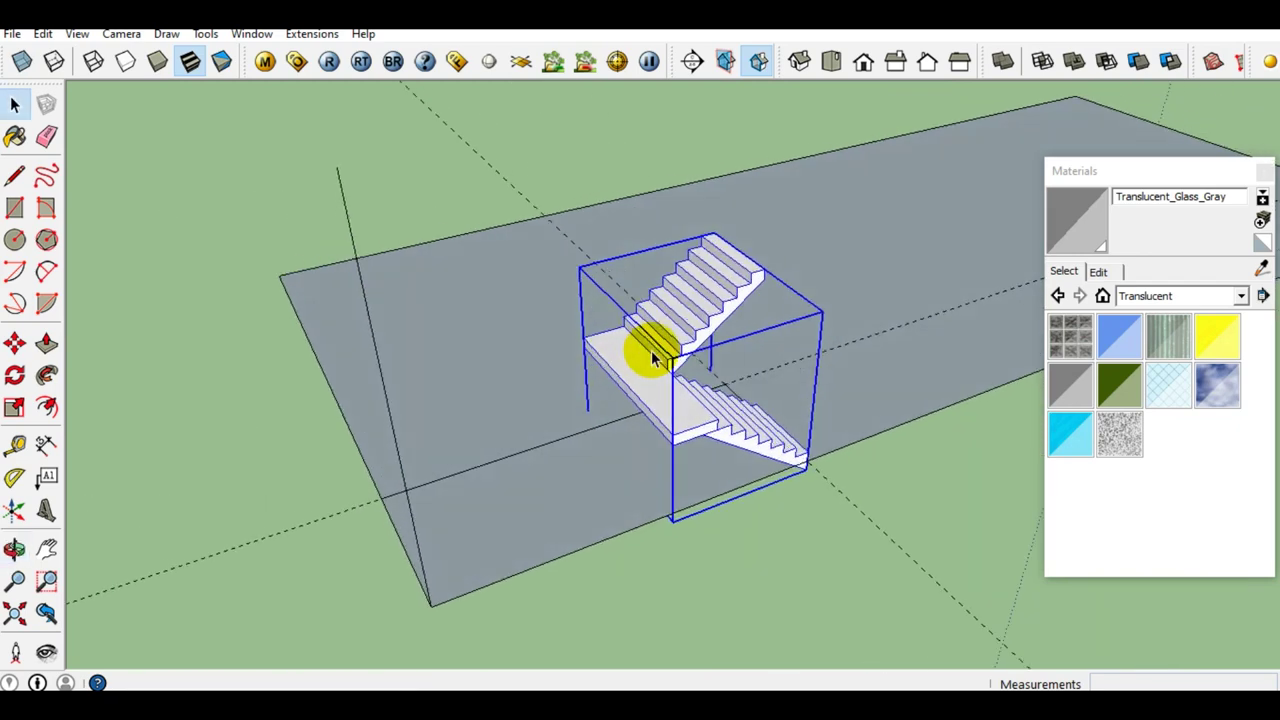
Scale the stair copy about 2.5 times along red and 2.15 times taller.
{"action": "key", "text": "s"}
{"action": "mouse_move", "coordinate": [616, 390]}
{"action": "left_mouse_down"}
{"action": "mouse_move", "coordinate": [370, 508]}
{"action": "mouse_move", "coordinate": [400, 477]}
{"action": "left_mouse_up"}
{"action": "left_click_drag", "start_coordinate": [523, 351], "coordinate": [300, 248]}
{"action": "key", "text": "space"}
{"action": "mouse_move", "coordinate": [737, 449]}
{"action": "middle_mouse_down"}
{"action": "mouse_move", "coordinate": [600, 440]}
{"action": "mouse_move", "coordinate": [652, 294]}
{"action": "mouse_move", "coordinate": [157, 351]}
{"action": "mouse_move", "coordinate": [706, 266]}
{"action": "mouse_move", "coordinate": [695, 212]}
{"action": "middle_mouse_up"}
{"action": "scroll", "coordinate": [700, 271], "scroll_direction": "down", "scroll_amount": 2}
{"action": "scroll", "coordinate": [686, 286], "scroll_direction": "down", "scroll_amount": 2}
{"action": "scroll", "coordinate": [586, 323], "scroll_direction": "down", "scroll_amount": 2}
{"action": "scroll", "coordinate": [688, 333], "scroll_direction": "down", "scroll_amount": 3}
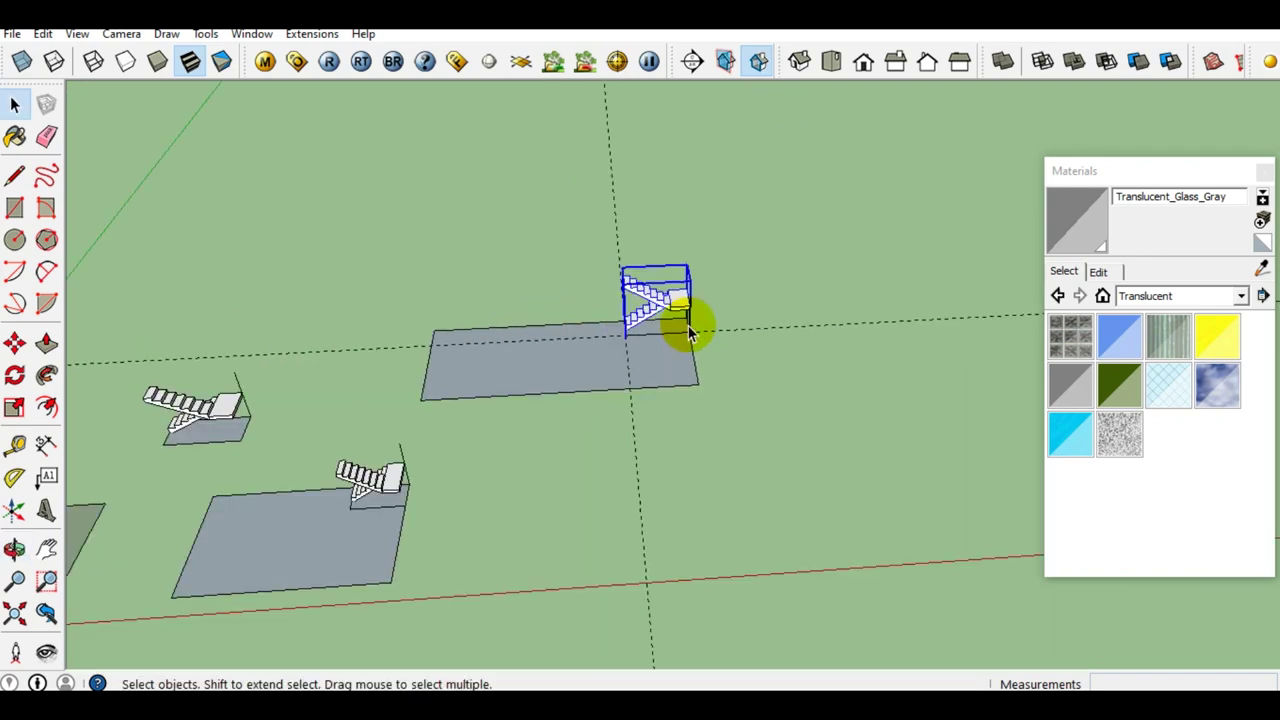
Orbit the view so the lower flight of the staircase copy fills the screen.
{"action": "scroll", "coordinate": [266, 463], "scroll_direction": "down", "scroll_amount": 2}
{"action": "mouse_move", "coordinate": [266, 463]}
{"action": "middle_mouse_down"}
{"action": "mouse_move", "coordinate": [543, 343]}
{"action": "mouse_move", "coordinate": [734, 360]}
{"action": "middle_mouse_up"}
{"action": "scroll", "coordinate": [440, 520], "scroll_direction": "up", "scroll_amount": 2}
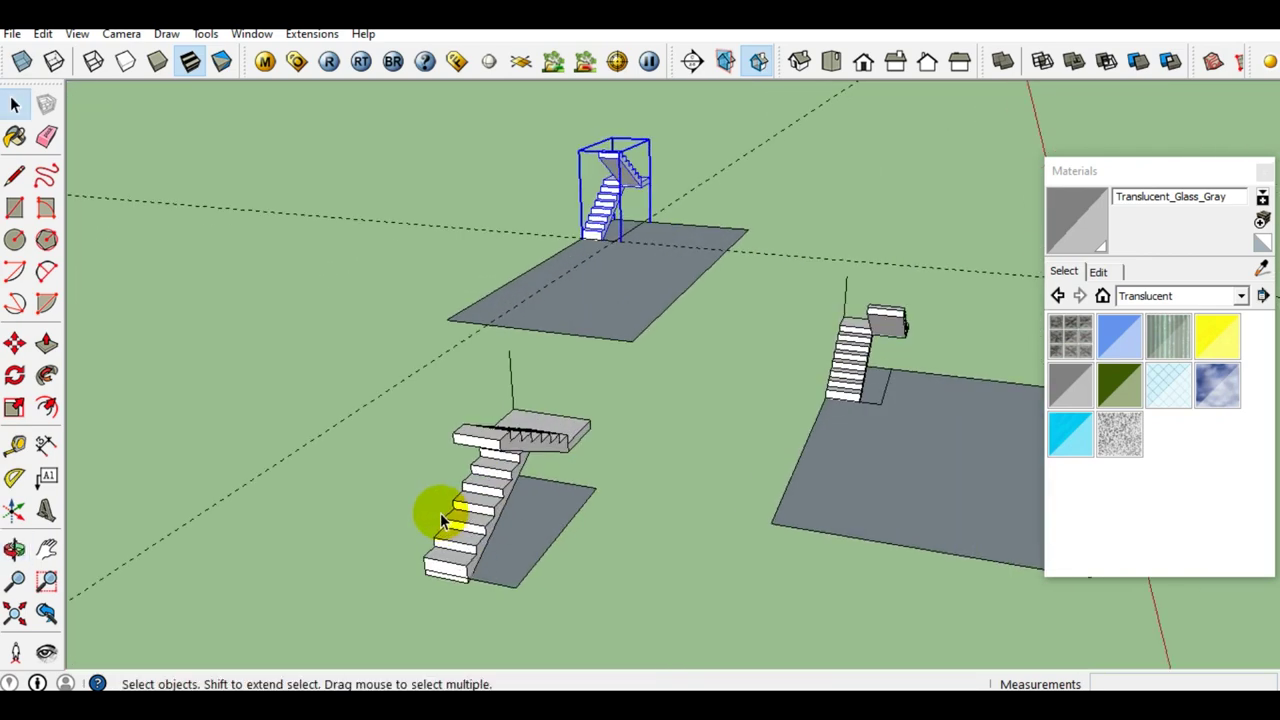
{"action": "middle_click_drag", "start_coordinate": [440, 520], "coordinate": [571, 429]}
{"action": "scroll", "coordinate": [686, 451], "scroll_direction": "up", "scroll_amount": 2}
{"action": "scroll", "coordinate": [709, 463], "scroll_direction": "up", "scroll_amount": 2}
{"action": "middle_click_drag", "start_coordinate": [709, 463], "coordinate": [988, 590]}
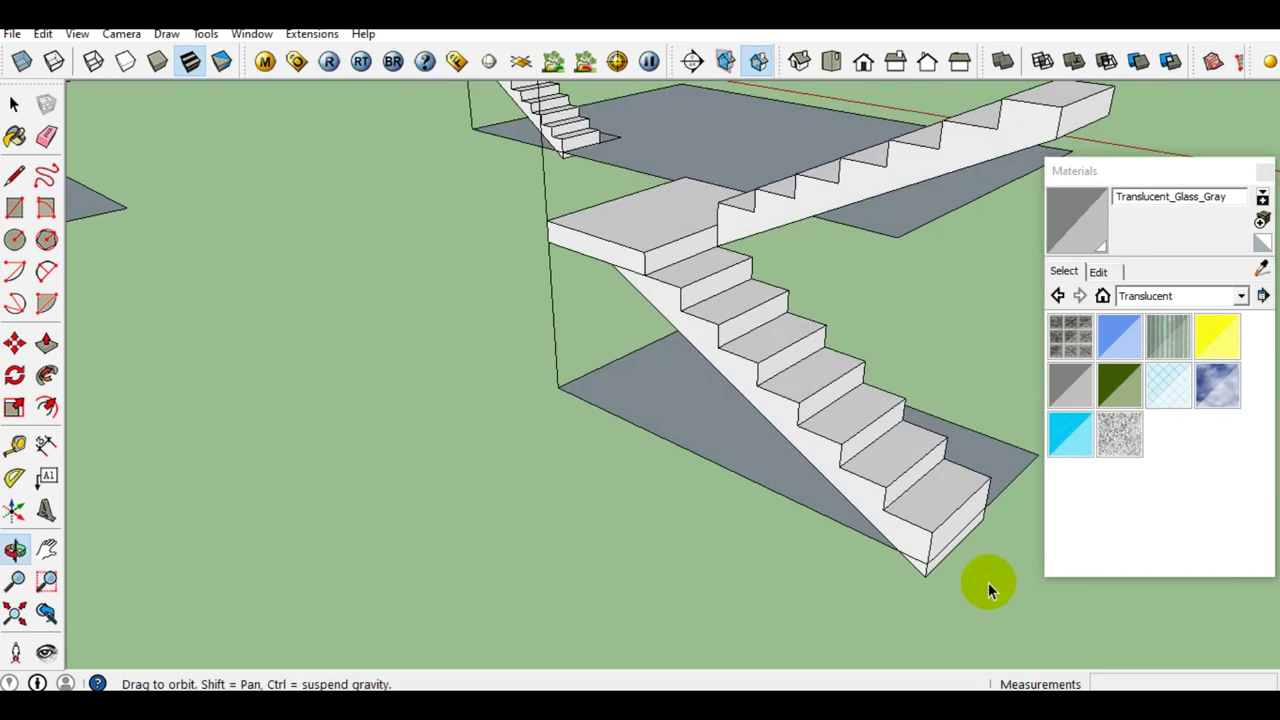
{"action": "scroll", "coordinate": [988, 583], "scroll_direction": "up", "scroll_amount": 3}
{"action": "mouse_move", "coordinate": [851, 445]}
{"action": "middle_mouse_down"}
{"action": "mouse_move", "coordinate": [766, 466]}
{"action": "mouse_move", "coordinate": [707, 435]}
{"action": "middle_mouse_up"}
Start a baluster line at a step corner, then cancel it.
{"action": "key", "text": "l"}
{"action": "scroll", "coordinate": [760, 490], "scroll_direction": "up", "scroll_amount": 2}
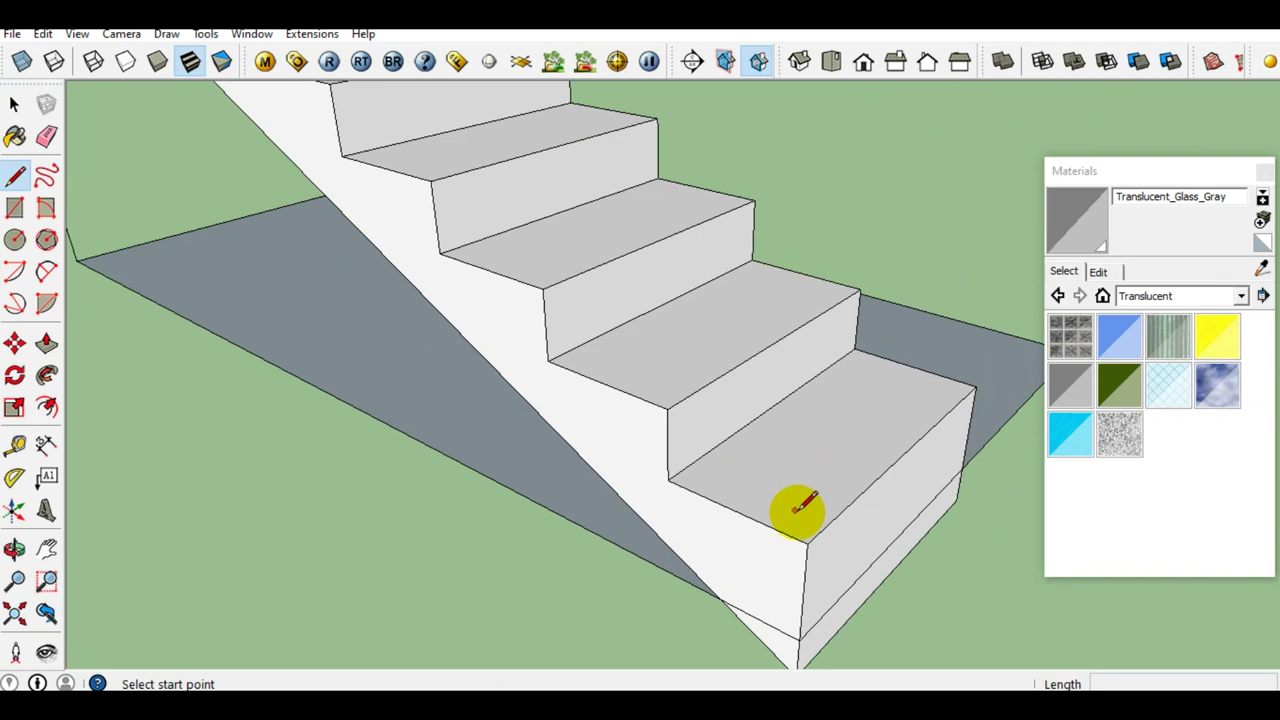
{"action": "scroll", "coordinate": [795, 510], "scroll_direction": "up", "scroll_amount": 1}
{"action": "left_click", "coordinate": [801, 522]}
{"action": "type", "text": "1300"}
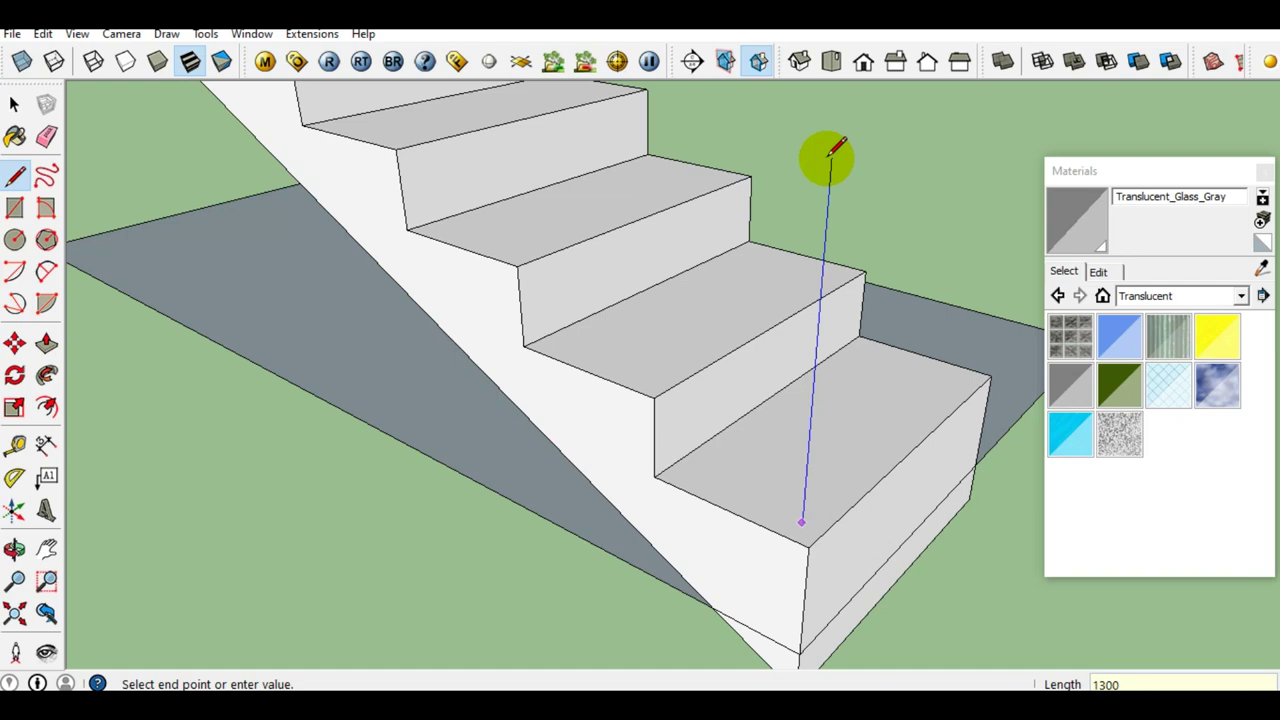
{"action": "scroll", "coordinate": [810, 300], "scroll_direction": "down", "scroll_amount": 3}
{"action": "scroll", "coordinate": [740, 280], "scroll_direction": "down", "scroll_amount": 2}
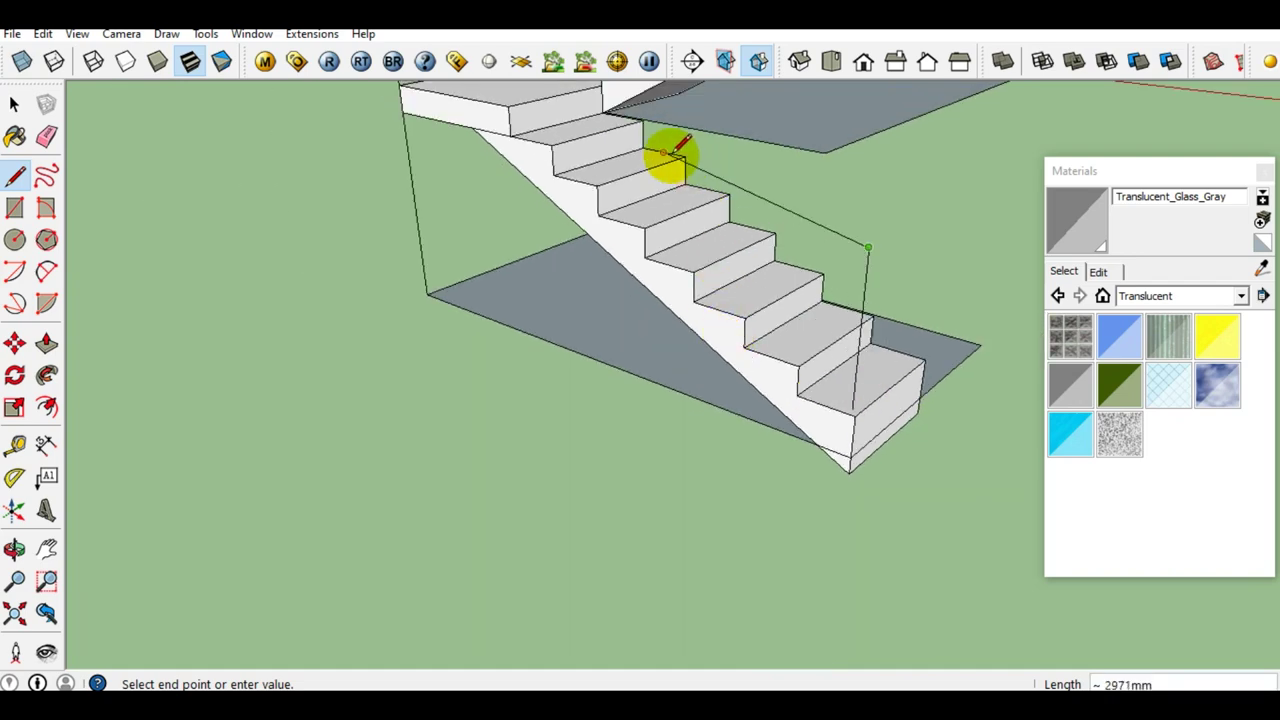
{"action": "key", "text": "space"}
{"action": "scroll", "coordinate": [836, 340], "scroll_direction": "up", "scroll_amount": 1}
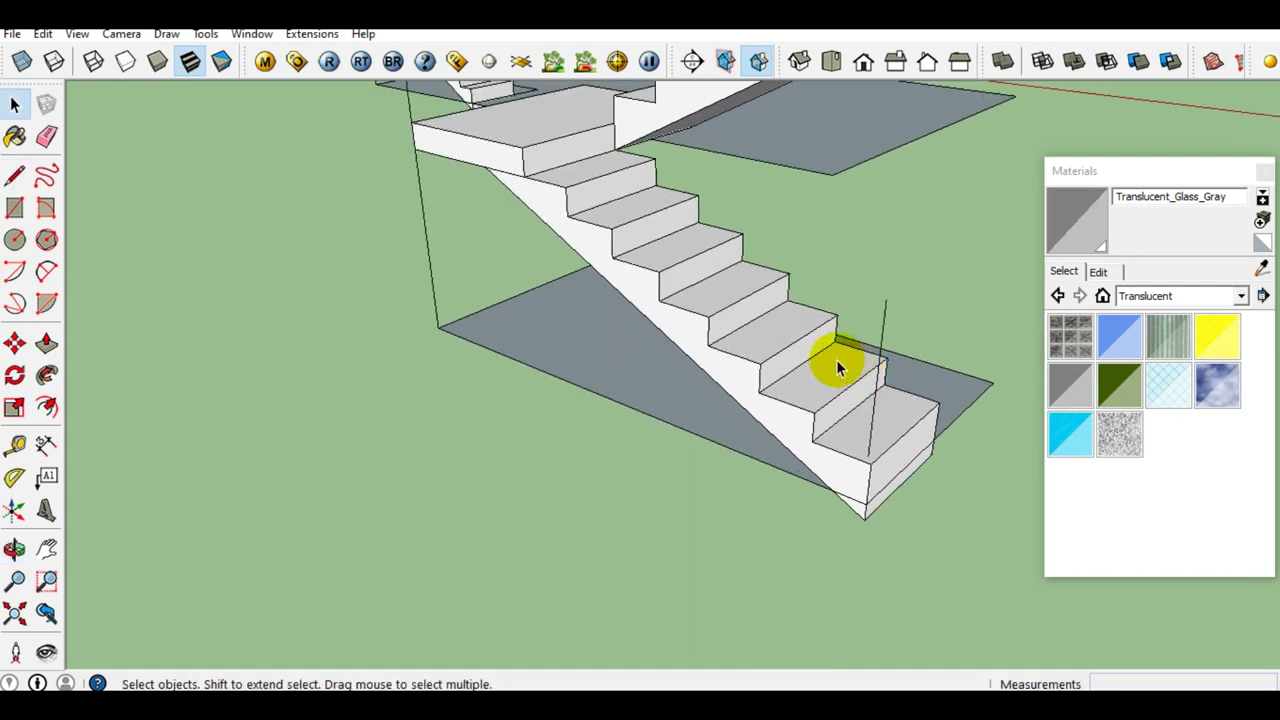
{"action": "scroll", "coordinate": [831, 360], "scroll_direction": "up", "scroll_amount": 1}
{"action": "scroll", "coordinate": [810, 345], "scroll_direction": "up", "scroll_amount": 1}
Draw a 1300 vertical line at the bottom step and a sloped line along the step edges.
{"action": "key", "text": "l"}
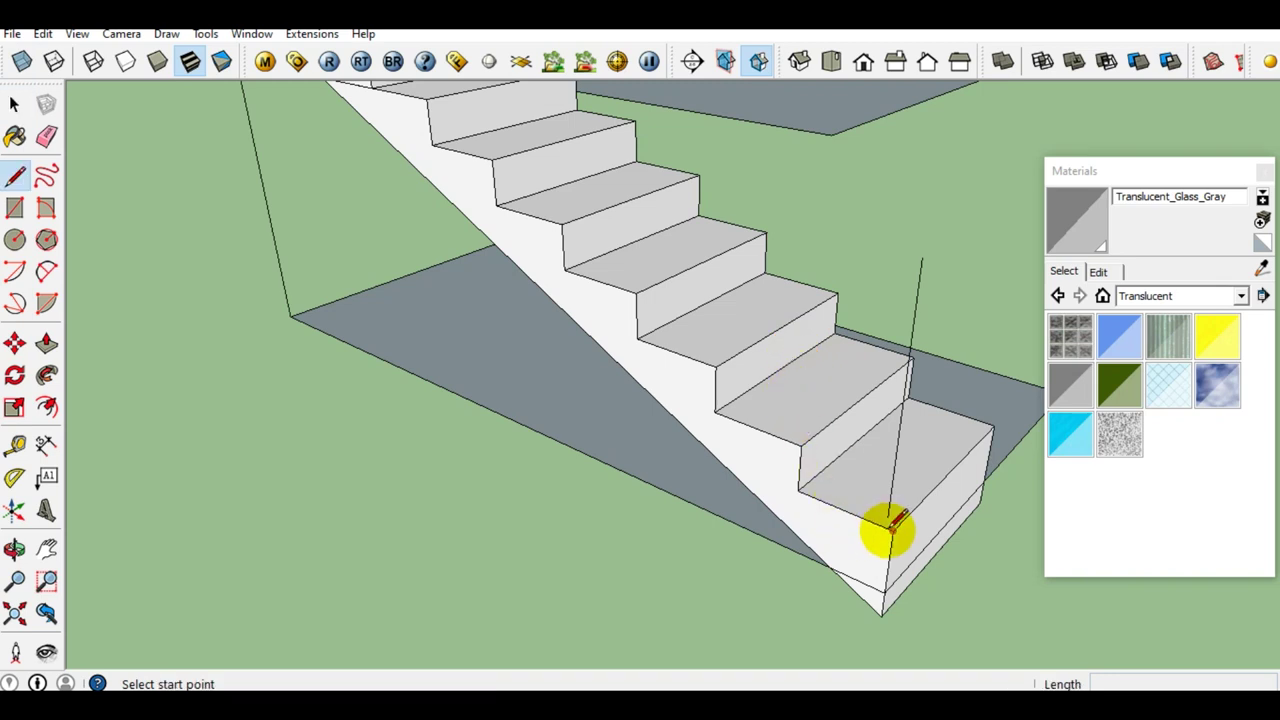
{"action": "left_click", "coordinate": [886, 524]}
{"action": "key", "text": "space"}
{"action": "key", "text": "l"}
{"action": "left_click", "coordinate": [891, 529]}
{"action": "mouse_move", "coordinate": [498, 186]}
{"action": "middle_mouse_down"}
{"action": "mouse_move", "coordinate": [609, 314]}
{"action": "mouse_move", "coordinate": [466, 251]}
{"action": "middle_mouse_up"}
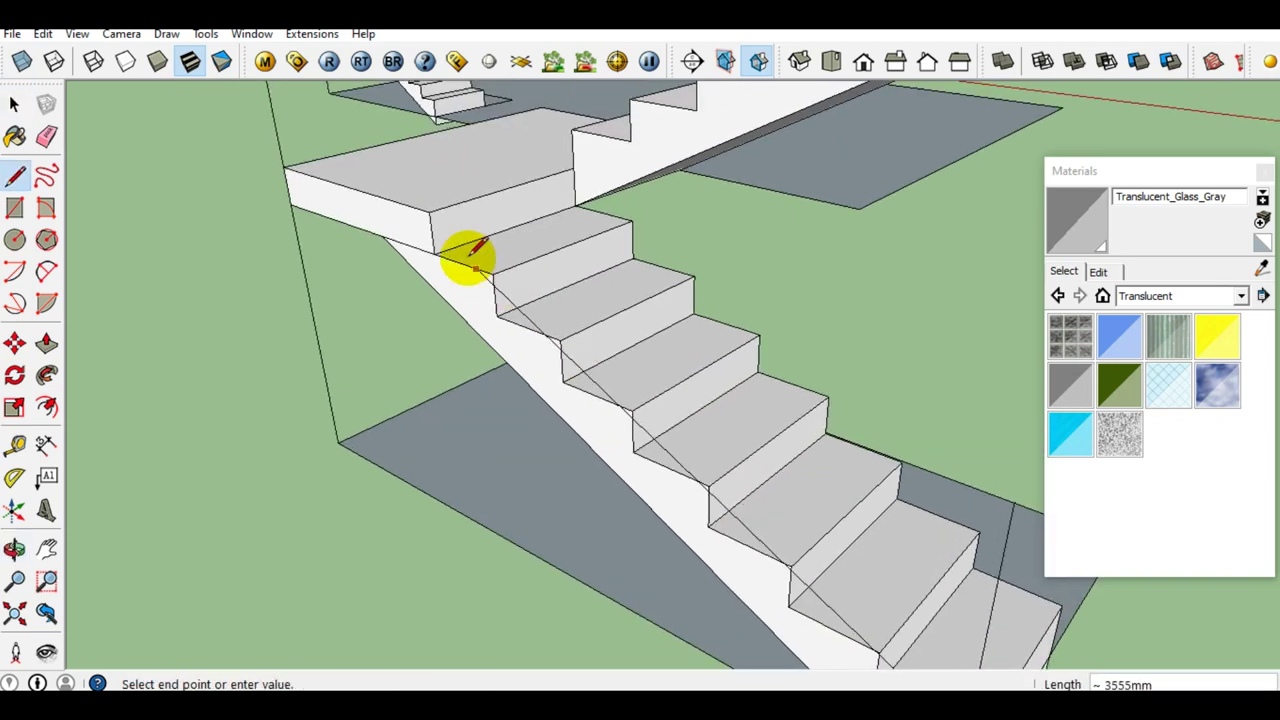
{"action": "key", "text": "space"}
{"action": "scroll", "coordinate": [814, 571], "scroll_direction": "up", "scroll_amount": 3}
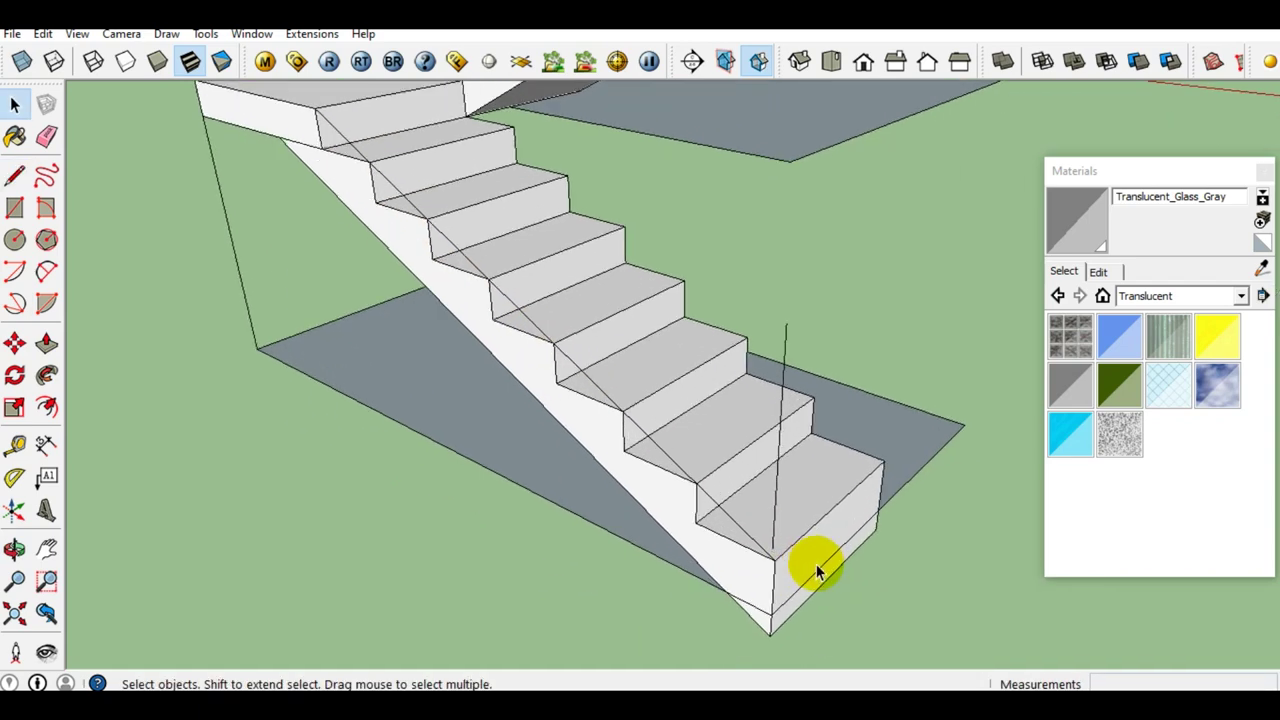
Move the diagonal line along the steps upward to handrail height.
{"action": "scroll", "coordinate": [694, 514], "scroll_direction": "up", "scroll_amount": 2}
{"action": "left_click", "coordinate": [704, 500]}
{"action": "left_click", "coordinate": [707, 498]}
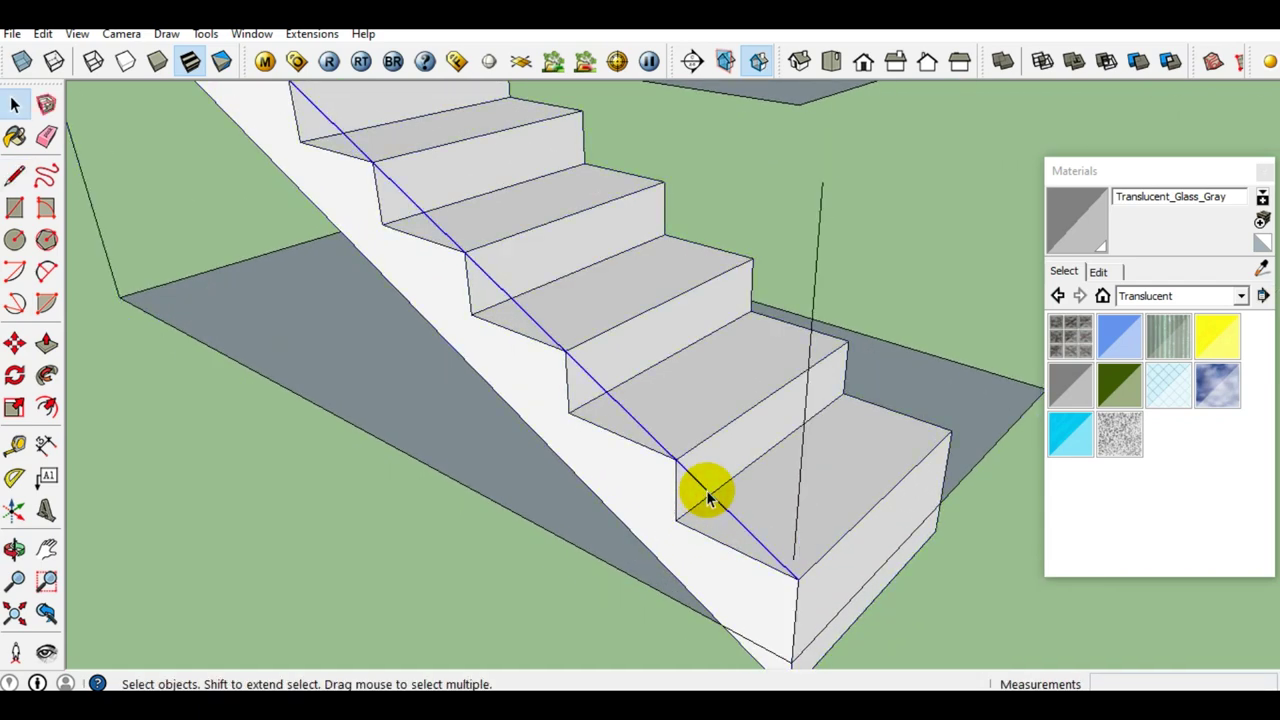
{"action": "key", "text": "m"}
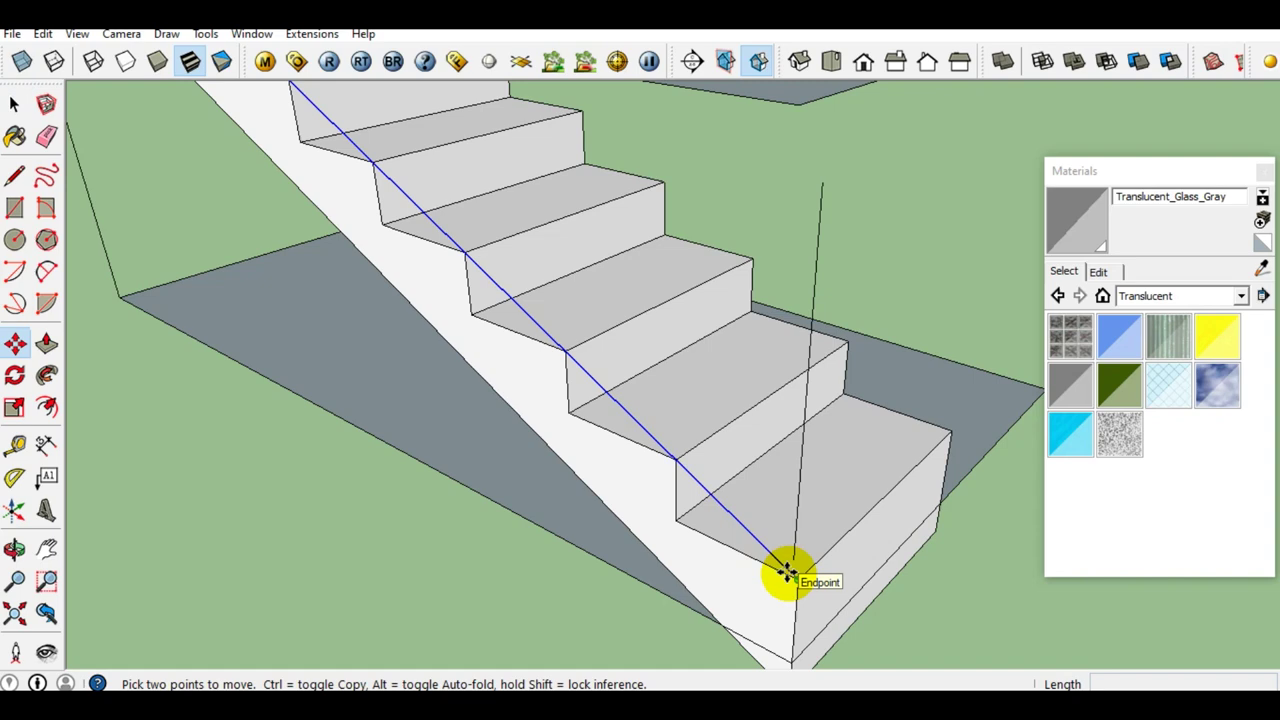
{"action": "left_click", "coordinate": [787, 571]}
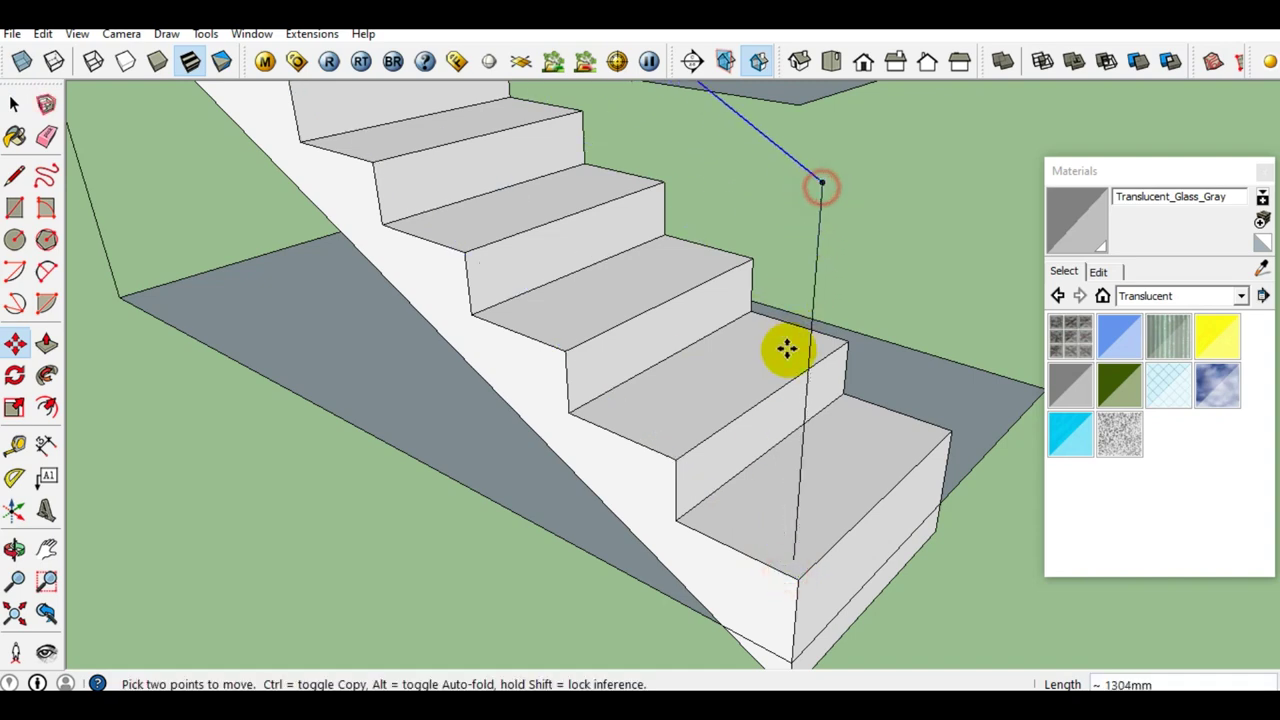
{"action": "scroll", "coordinate": [780, 349], "scroll_direction": "down", "scroll_amount": 3}
{"action": "scroll", "coordinate": [743, 403], "scroll_direction": "down", "scroll_amount": 2}
{"action": "mouse_move", "coordinate": [600, 300]}
{"action": "middle_mouse_down"}
{"action": "mouse_move", "coordinate": [690, 345]}
{"action": "mouse_move", "coordinate": [849, 471]}
{"action": "mouse_move", "coordinate": [614, 306]}
{"action": "mouse_move", "coordinate": [706, 403]}
{"action": "middle_mouse_up"}
{"action": "scroll", "coordinate": [792, 485], "scroll_direction": "up", "scroll_amount": 5}
{"action": "key", "text": "space"}
{"action": "scroll", "coordinate": [775, 497], "scroll_direction": "up", "scroll_amount": 3}
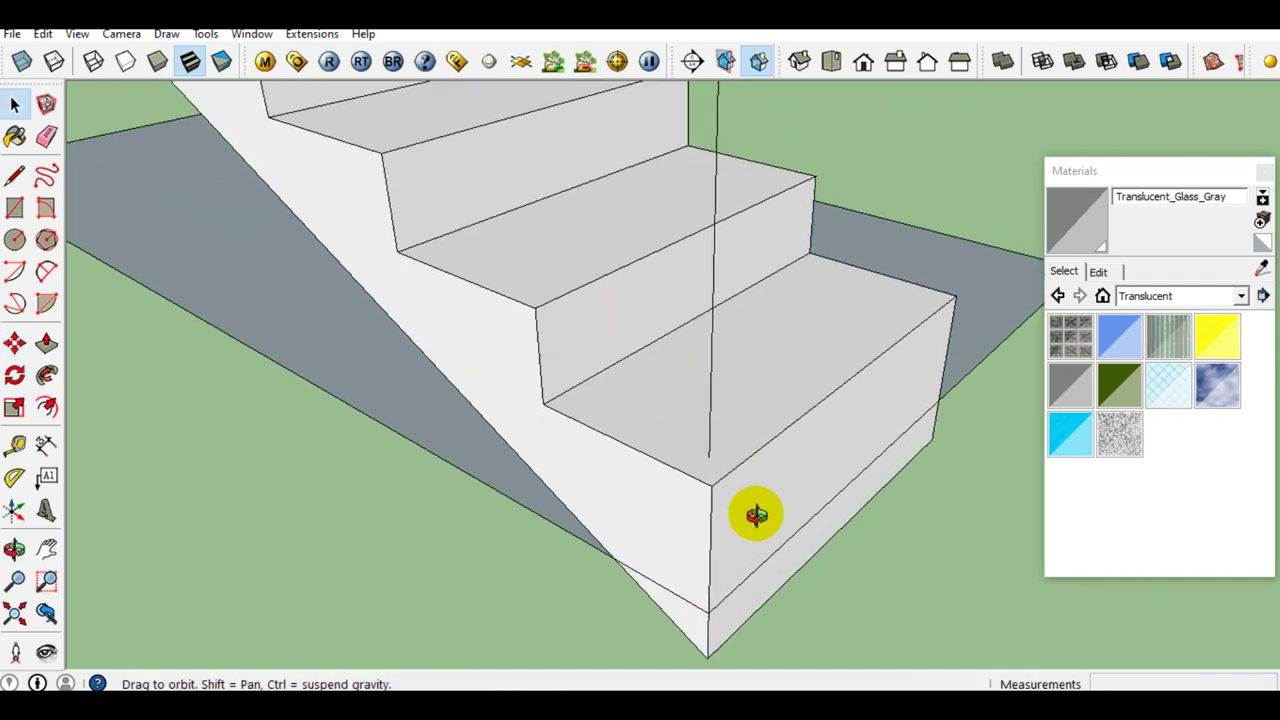
{"action": "scroll", "coordinate": [753, 520], "scroll_direction": "up", "scroll_amount": 1}
{"action": "scroll", "coordinate": [736, 524], "scroll_direction": "up", "scroll_amount": 3}
Sweep a small circle along the vertical and raised sloped lines with Follow Me to form the handrail tube.
{"action": "key", "text": "c"}
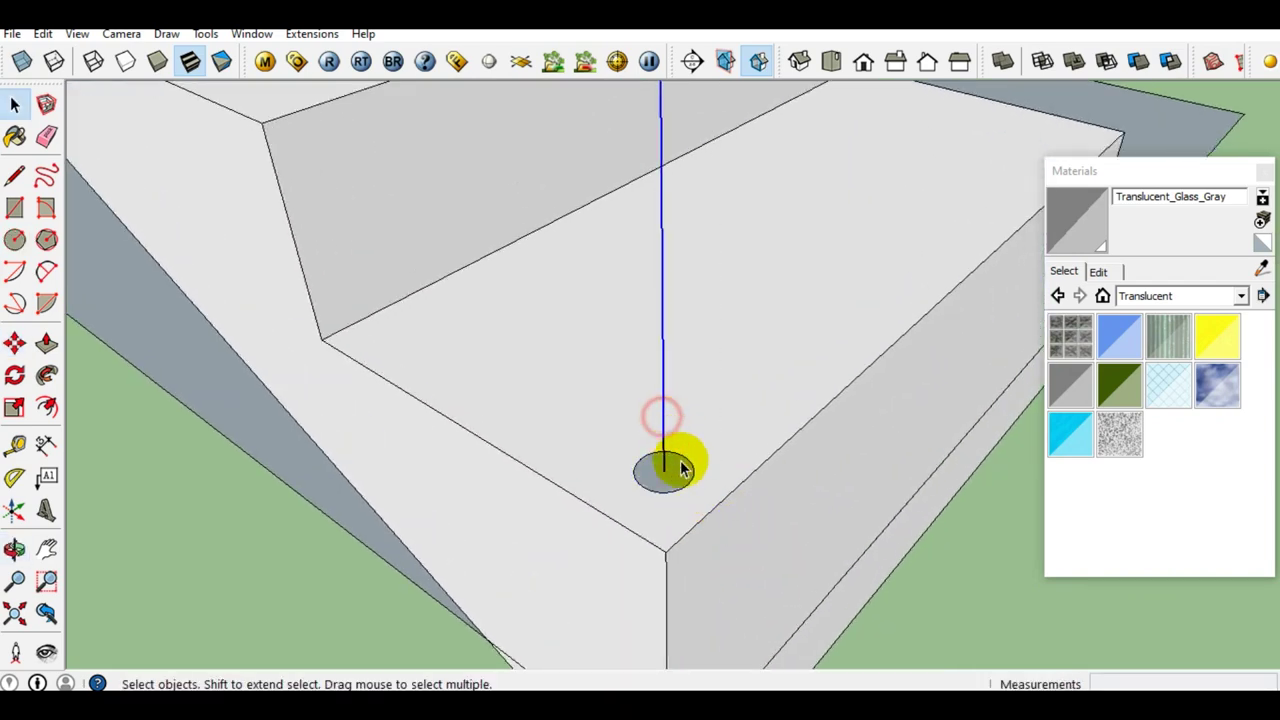
{"action": "scroll", "coordinate": [675, 445], "scroll_direction": "down", "scroll_amount": 5}
{"action": "middle_click_drag", "start_coordinate": [651, 306], "coordinate": [677, 428]}
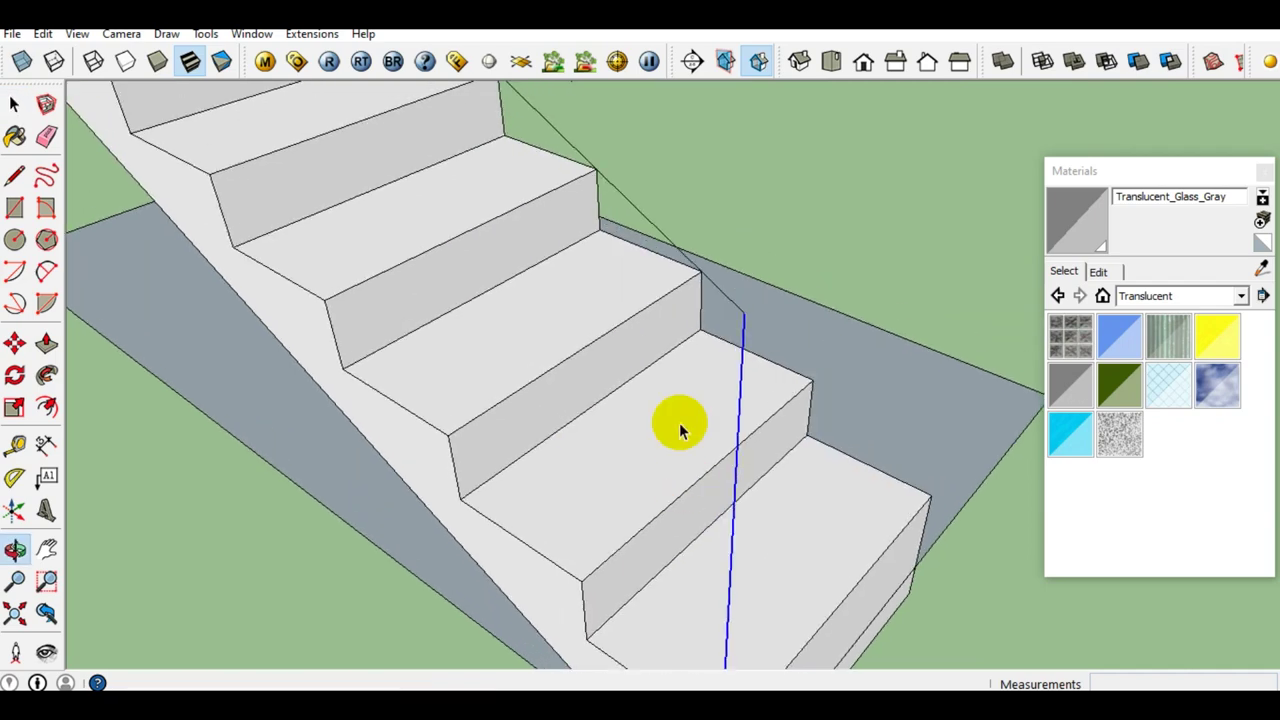
{"action": "left_click", "coordinate": [707, 278], "text": "shift"}
{"action": "scroll", "coordinate": [707, 278], "scroll_direction": "down", "scroll_amount": 1}
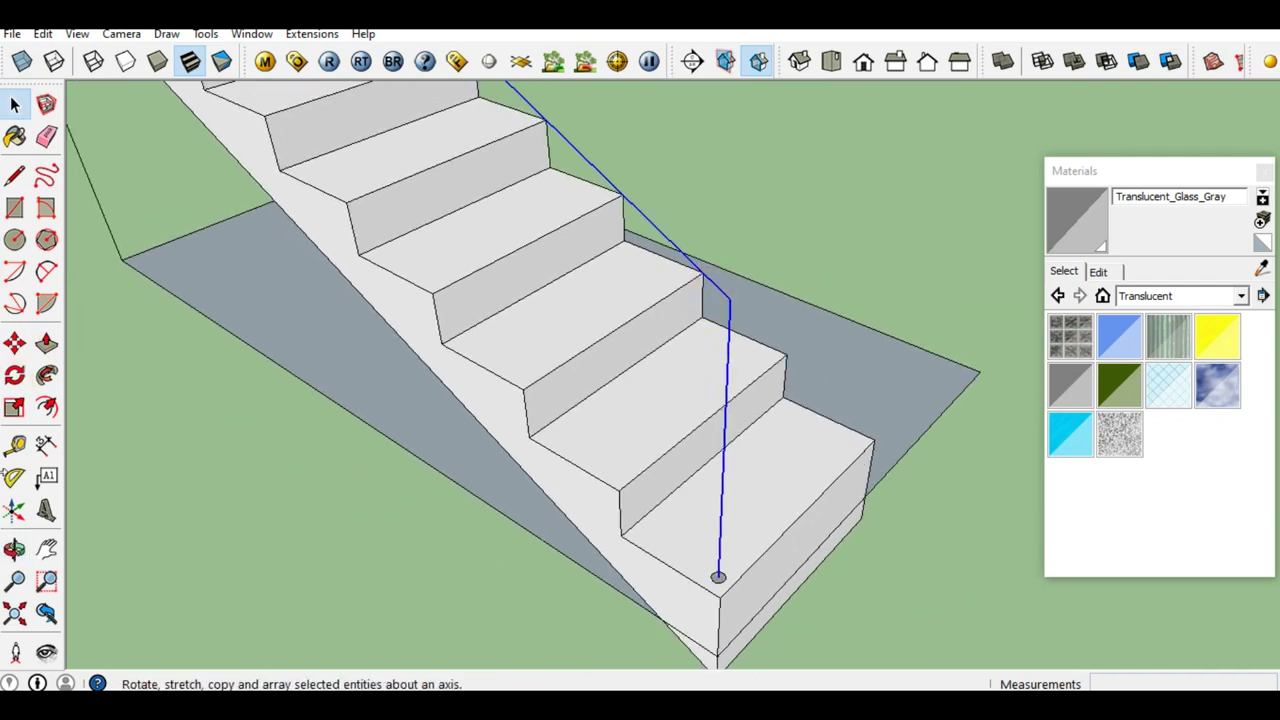
{"action": "left_click", "coordinate": [47, 376]}
{"action": "left_click", "coordinate": [719, 580]}
{"action": "scroll", "coordinate": [466, 371], "scroll_direction": "down", "scroll_amount": 2}
{"action": "mouse_move", "coordinate": [466, 371]}
{"action": "middle_mouse_down"}
{"action": "mouse_move", "coordinate": [449, 357]}
{"action": "mouse_move", "coordinate": [706, 349]}
{"action": "mouse_move", "coordinate": [725, 388]}
{"action": "mouse_move", "coordinate": [334, 420]}
{"action": "mouse_move", "coordinate": [340, 400]}
{"action": "mouse_move", "coordinate": [434, 400]}
{"action": "mouse_move", "coordinate": [632, 430]}
{"action": "mouse_move", "coordinate": [547, 239]}
{"action": "mouse_move", "coordinate": [668, 363]}
{"action": "mouse_move", "coordinate": [683, 321]}
{"action": "mouse_move", "coordinate": [785, 462]}
{"action": "mouse_move", "coordinate": [737, 523]}
{"action": "mouse_move", "coordinate": [753, 510]}
{"action": "mouse_move", "coordinate": [657, 514]}
{"action": "mouse_move", "coordinate": [744, 430]}
{"action": "middle_mouse_up"}
{"action": "scroll", "coordinate": [785, 462], "scroll_direction": "up", "scroll_amount": 2}
{"action": "key", "text": "m"}
Copy the end post down one step and array it 7x as evenly spaced balusters.
{"action": "key", "text": "space"}
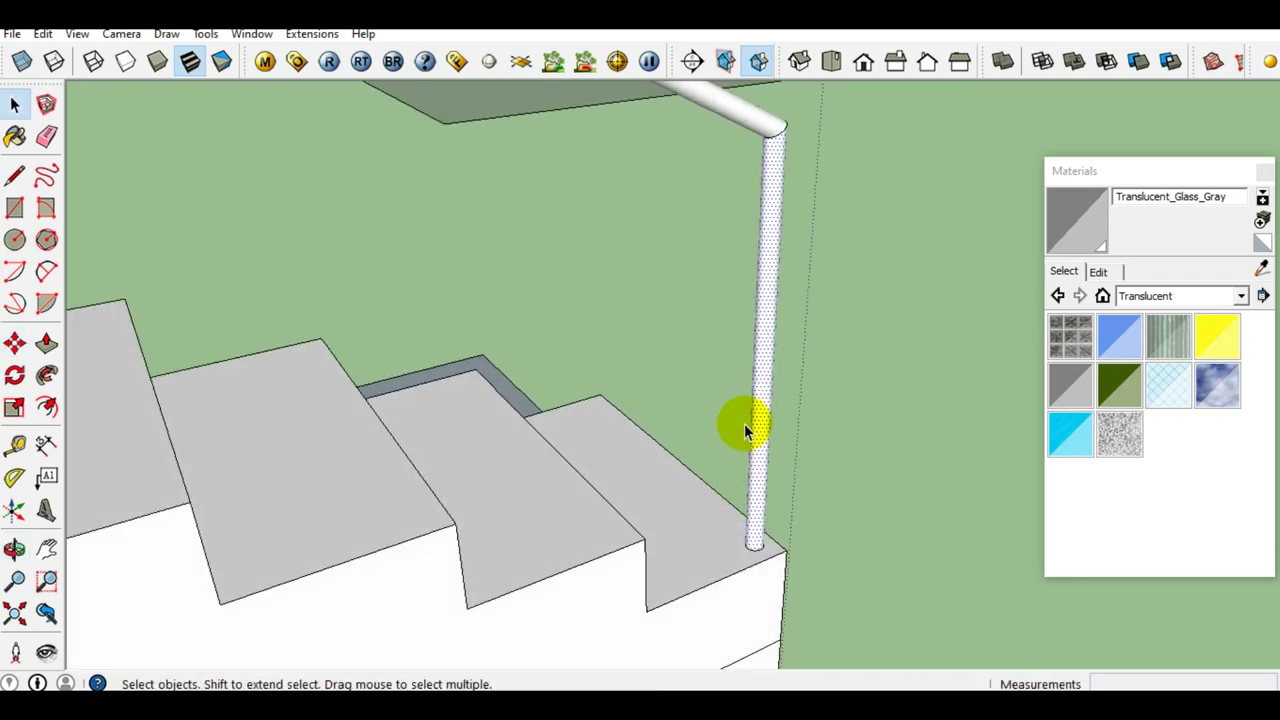
{"action": "key", "text": "m"}
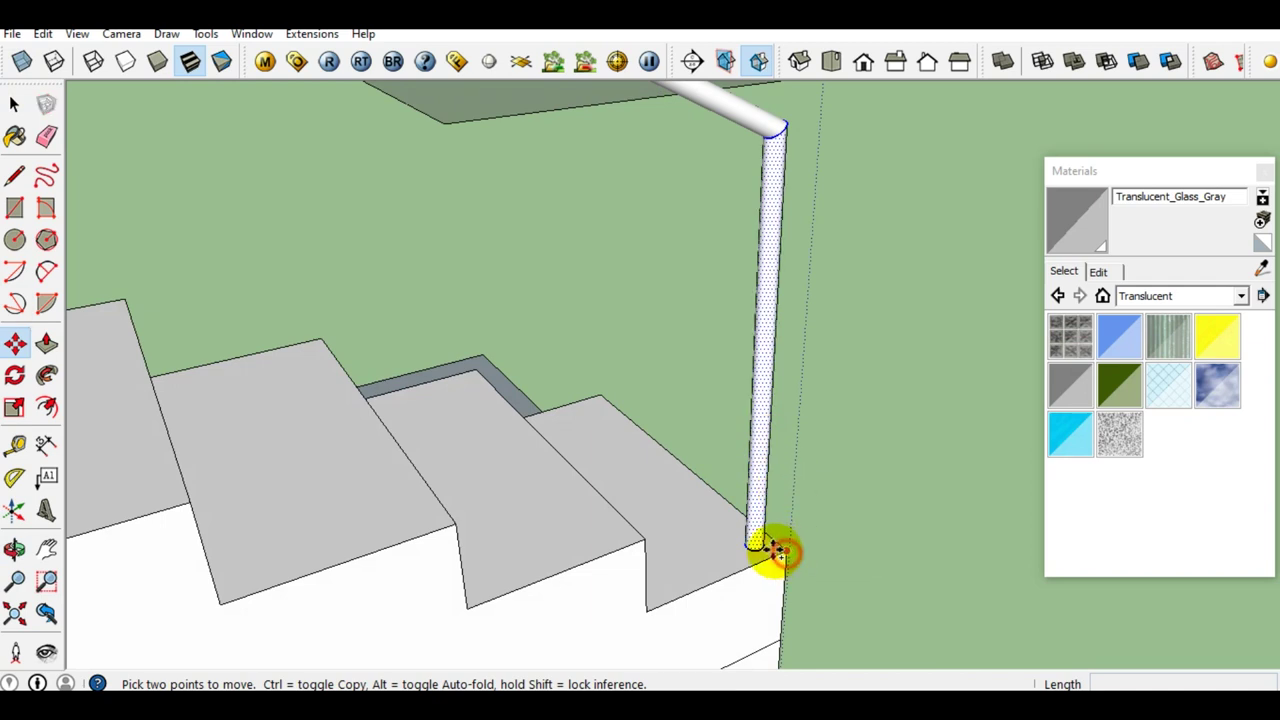
{"action": "left_click", "coordinate": [780, 550]}
{"action": "key", "text": "ctrl"}
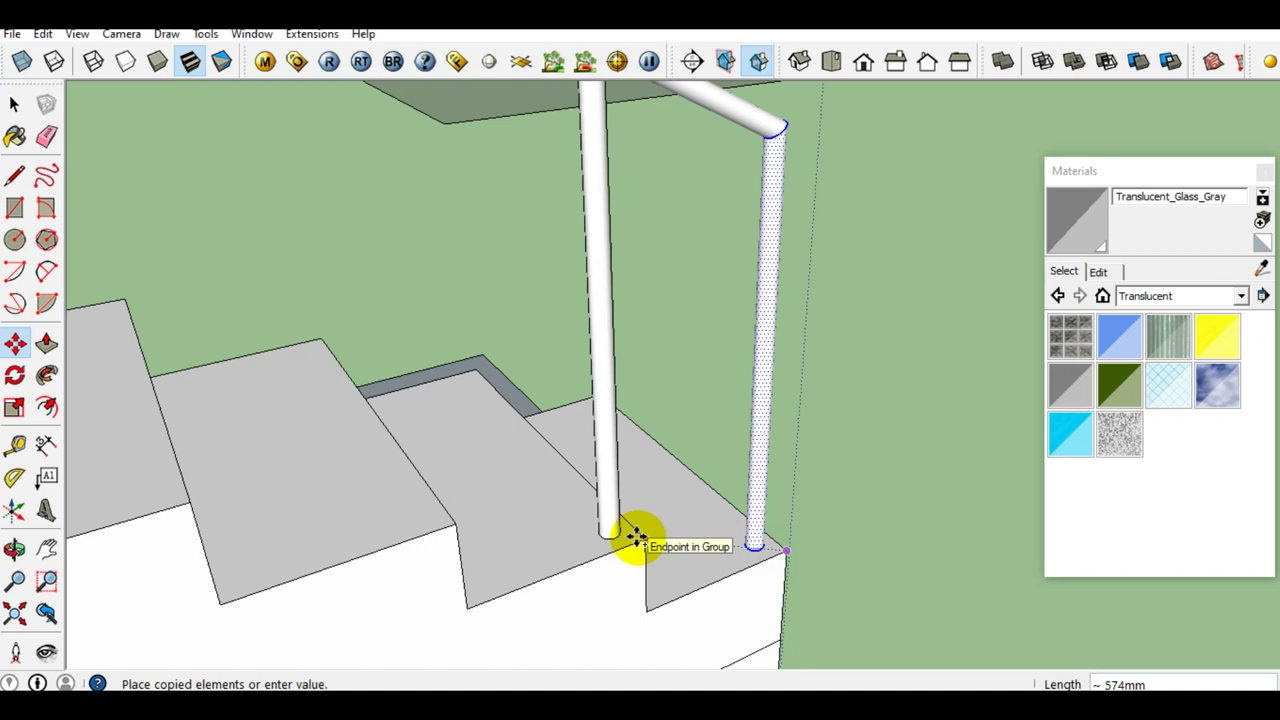
{"action": "left_click", "coordinate": [644, 541]}
{"action": "type", "text": "x"}
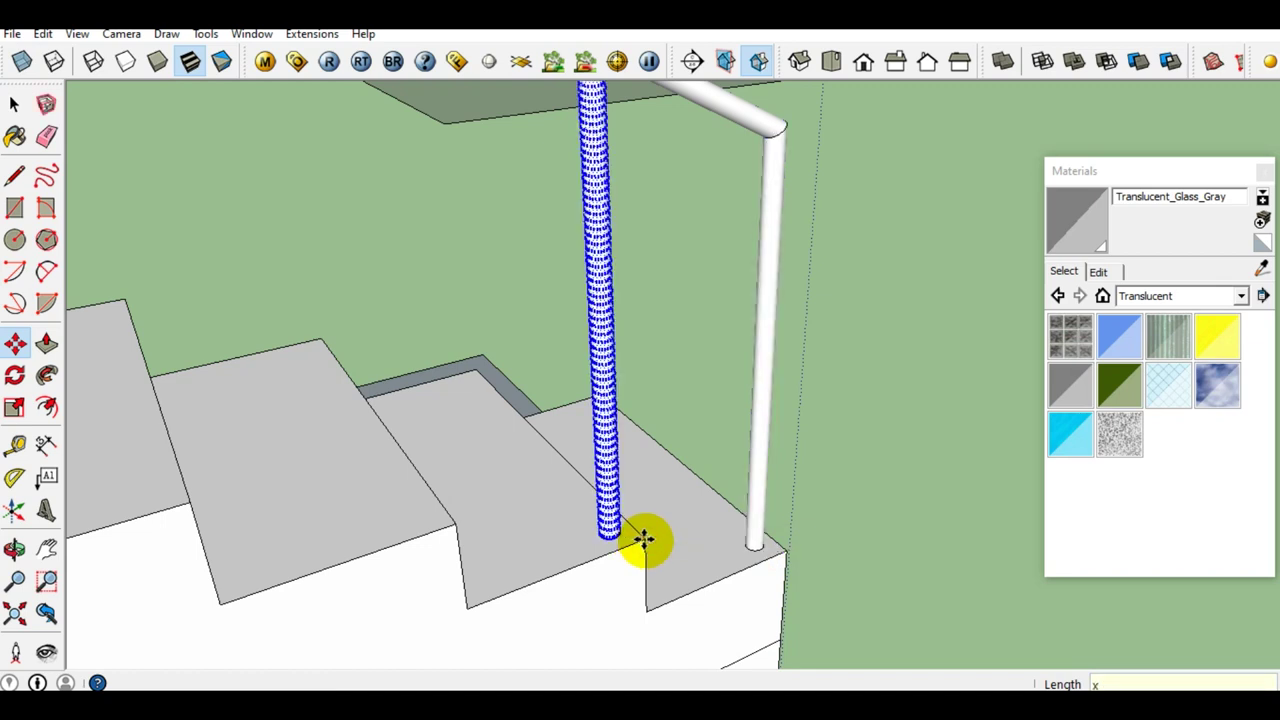
{"action": "type", "text": "7"}
{"action": "key", "text": "Return"}
{"action": "key", "text": "space"}
Orbit around the staircase and select the whole railing with its balusters.
{"action": "scroll", "coordinate": [660, 555], "scroll_direction": "down", "scroll_amount": 2}
{"action": "mouse_move", "coordinate": [672, 565]}
{"action": "middle_mouse_down"}
{"action": "mouse_move", "coordinate": [735, 537]}
{"action": "mouse_move", "coordinate": [461, 494]}
{"action": "middle_mouse_up"}
{"action": "scroll", "coordinate": [461, 494], "scroll_direction": "down", "scroll_amount": 2}
{"action": "mouse_move", "coordinate": [294, 466]}
{"action": "middle_mouse_down"}
{"action": "mouse_move", "coordinate": [337, 443]}
{"action": "mouse_move", "coordinate": [400, 443]}
{"action": "mouse_move", "coordinate": [292, 470]}
{"action": "middle_mouse_up"}
{"action": "scroll", "coordinate": [257, 457], "scroll_direction": "up", "scroll_amount": 1}
{"action": "scroll", "coordinate": [251, 434], "scroll_direction": "up", "scroll_amount": 2}
{"action": "scroll", "coordinate": [329, 429], "scroll_direction": "up", "scroll_amount": 1}
{"action": "scroll", "coordinate": [440, 390], "scroll_direction": "up", "scroll_amount": 2}
{"action": "mouse_move", "coordinate": [440, 390]}
{"action": "middle_mouse_down"}
{"action": "mouse_move", "coordinate": [551, 443]}
{"action": "mouse_move", "coordinate": [617, 420]}
{"action": "mouse_move", "coordinate": [688, 460]}
{"action": "middle_mouse_up"}
{"action": "left_click", "coordinate": [666, 444]}
{"action": "mouse_move", "coordinate": [597, 391]}
{"action": "middle_mouse_down"}
{"action": "mouse_move", "coordinate": [643, 463]}
{"action": "mouse_move", "coordinate": [517, 491]}
{"action": "mouse_move", "coordinate": [628, 455]}
{"action": "mouse_move", "coordinate": [386, 443]}
{"action": "middle_mouse_up"}
Copy the railing with its balusters to a spot beside the stairs.
{"action": "scroll", "coordinate": [386, 443], "scroll_direction": "down", "scroll_amount": 5}
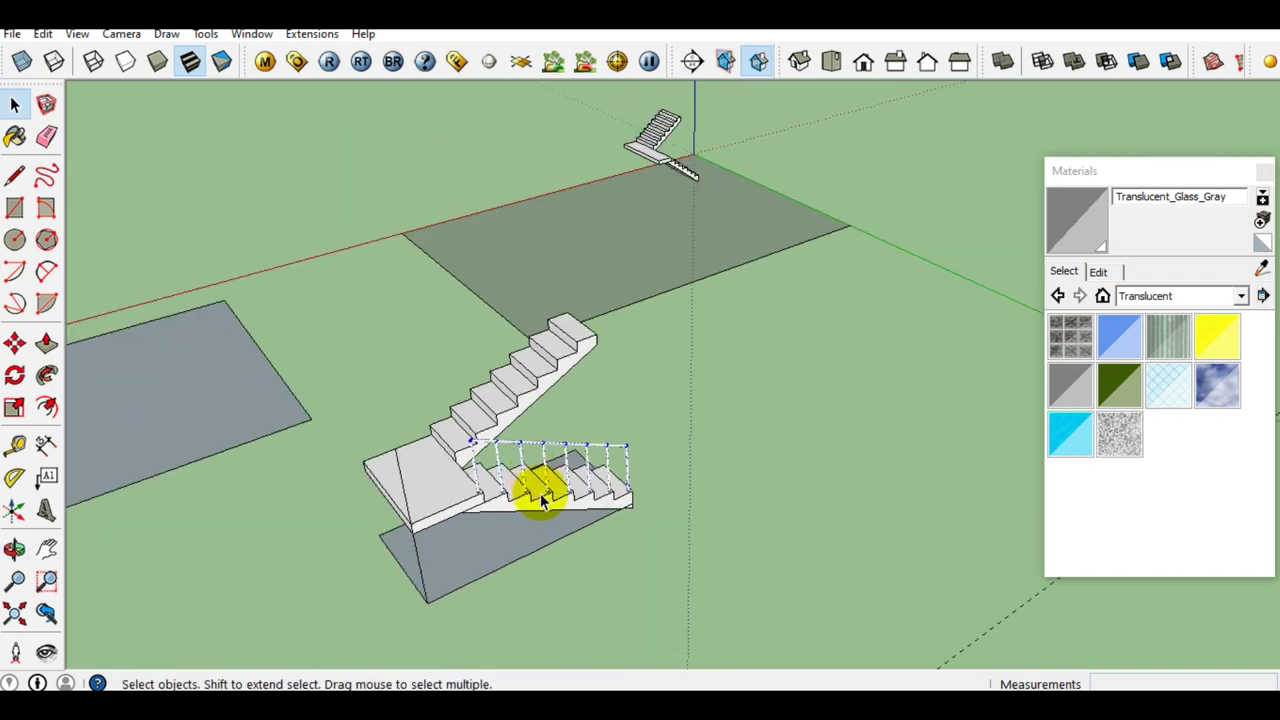
{"action": "middle_click_drag", "start_coordinate": [534, 486], "coordinate": [614, 586]}
{"action": "scroll", "coordinate": [614, 586], "scroll_direction": "up", "scroll_amount": 3}
{"action": "key", "text": "m"}
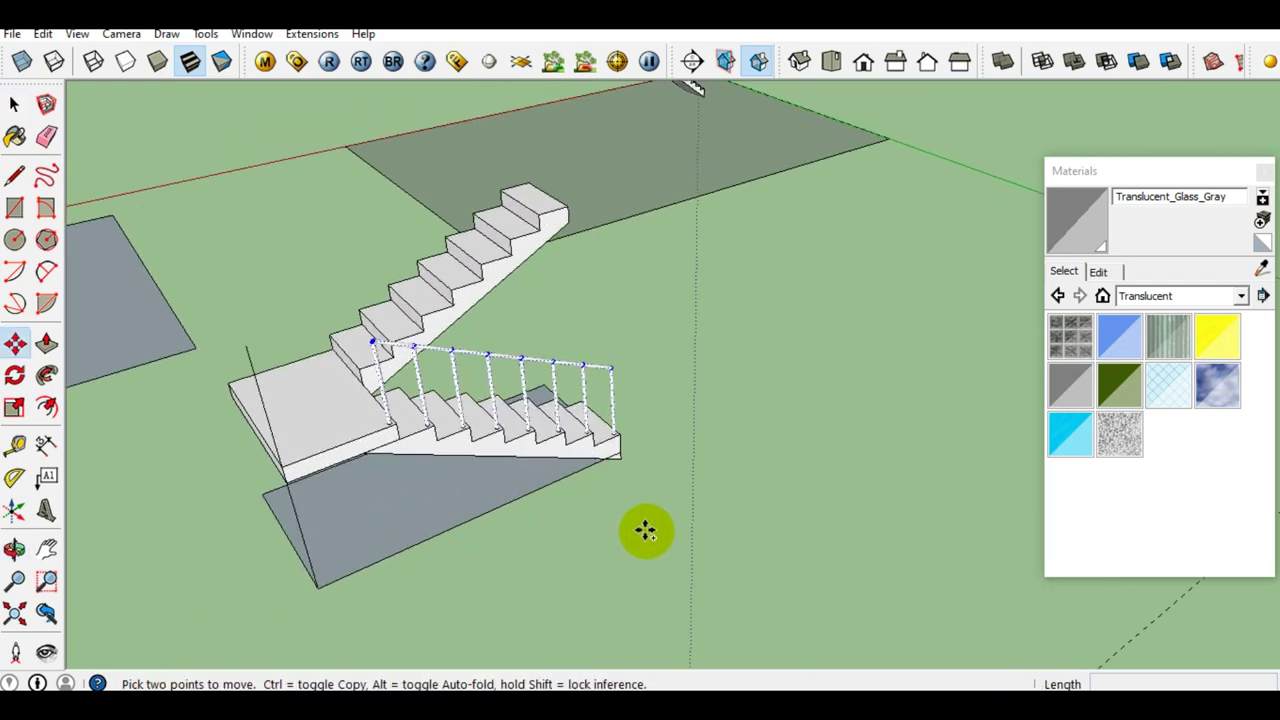
{"action": "left_click", "coordinate": [645, 531]}
{"action": "key", "text": "ctrl"}
{"action": "scroll", "coordinate": [614, 549], "scroll_direction": "down", "scroll_amount": 1}
{"action": "left_click", "coordinate": [323, 647]}
{"action": "key", "text": "space"}
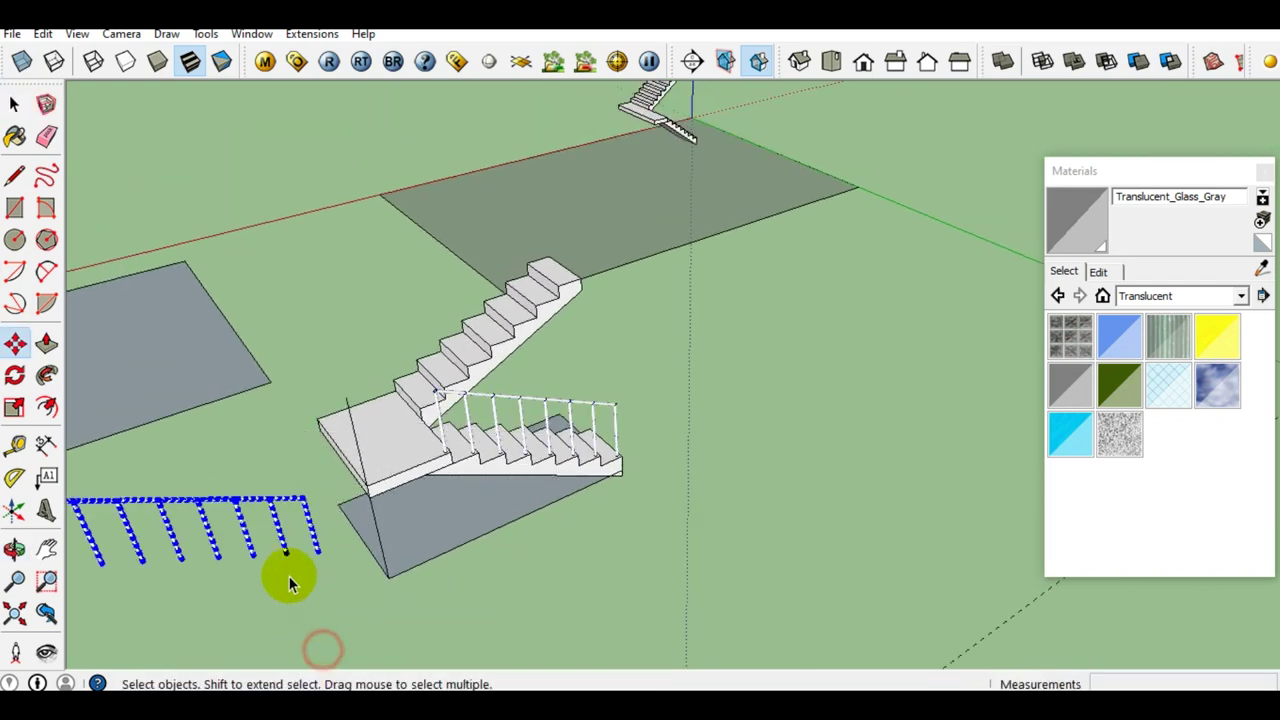
Flip the railing copy along the red direction.
{"action": "scroll", "coordinate": [243, 491], "scroll_direction": "up", "scroll_amount": 1}
{"action": "right_click", "coordinate": [244, 498]}
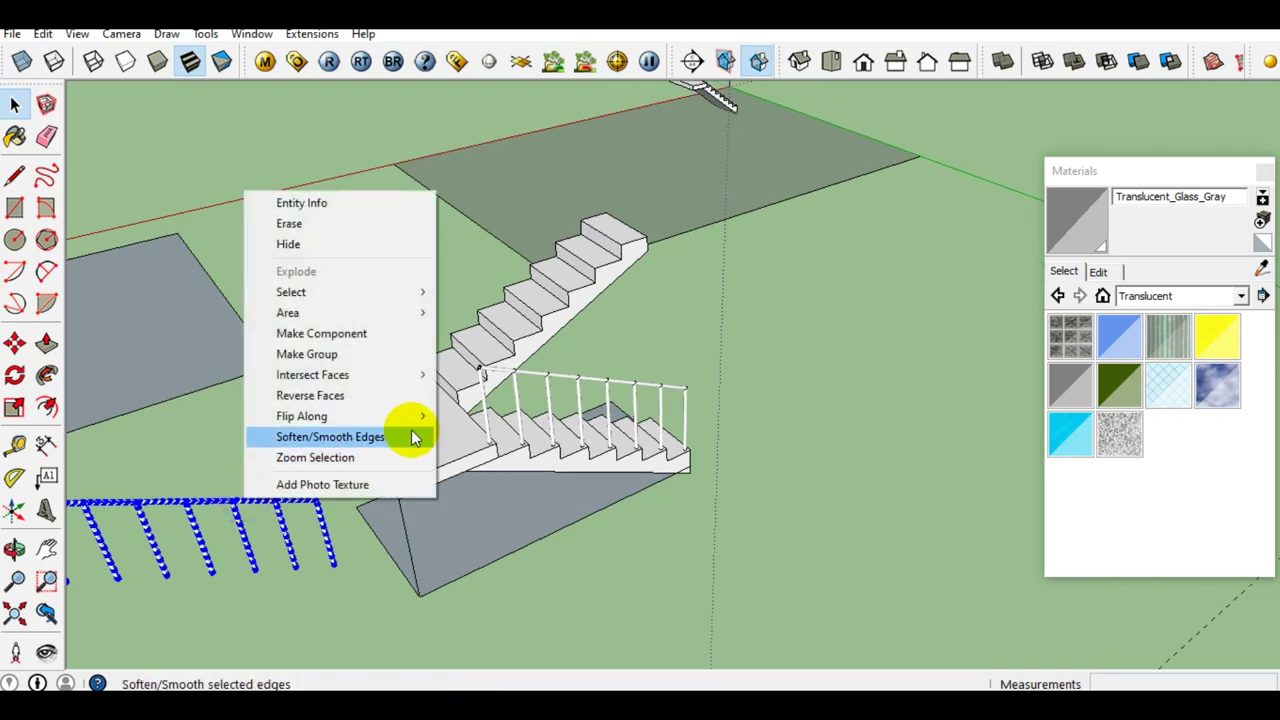
{"action": "mouse_move", "coordinate": [301, 416]}
{"action": "left_click", "coordinate": [452, 414]}
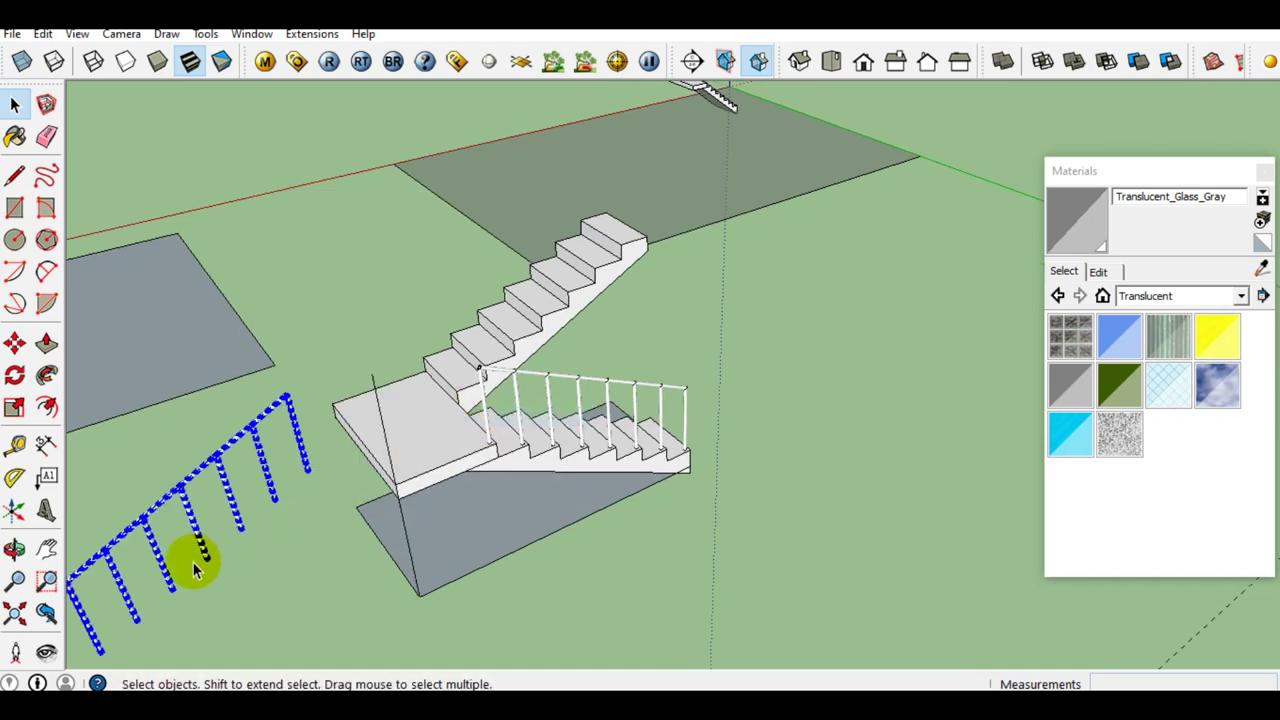
{"action": "middle_click_drag", "start_coordinate": [197, 568], "coordinate": [351, 394]}
{"action": "scroll", "coordinate": [243, 526], "scroll_direction": "up", "scroll_amount": 2}
{"action": "scroll", "coordinate": [243, 531], "scroll_direction": "up", "scroll_amount": 2}
Move the flipped railing from its end toward the upper flight's landing edge.
{"action": "key", "text": "m"}
{"action": "scroll", "coordinate": [252, 568], "scroll_direction": "up", "scroll_amount": 1}
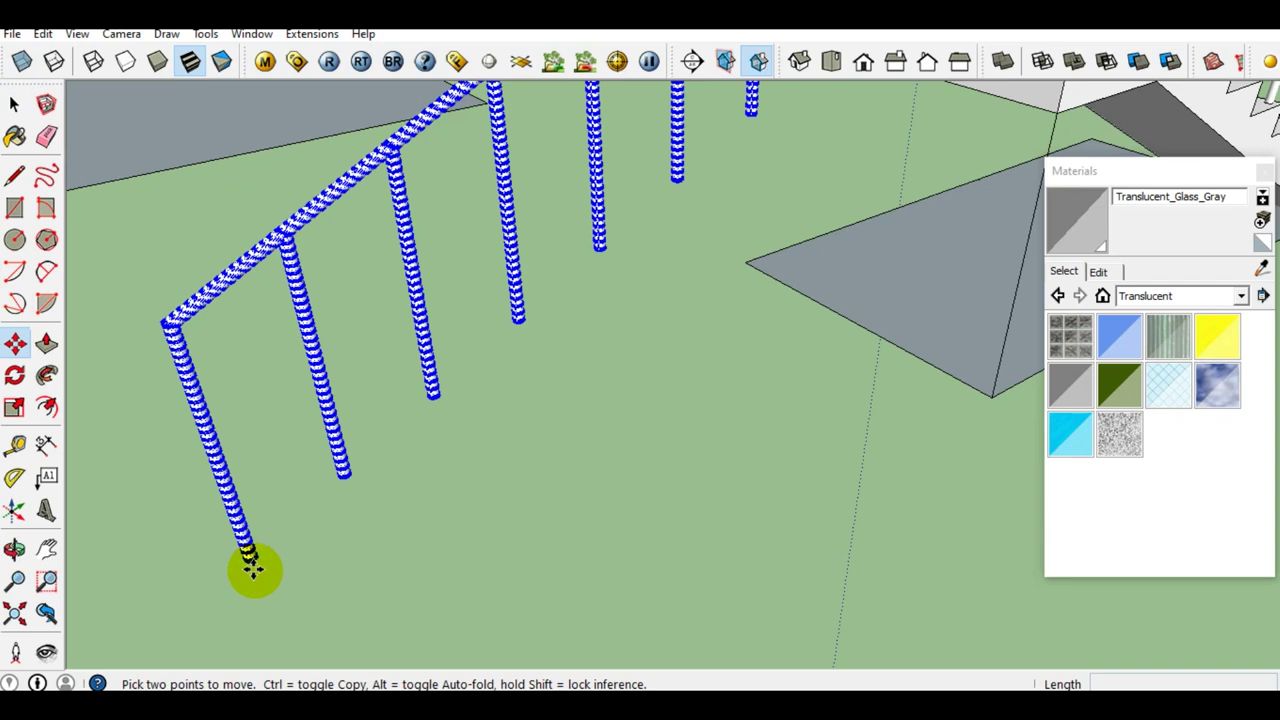
{"action": "left_click", "coordinate": [252, 562]}
{"action": "scroll", "coordinate": [391, 466], "scroll_direction": "down", "scroll_amount": 3}
{"action": "middle_click_drag", "start_coordinate": [391, 466], "coordinate": [257, 663]}
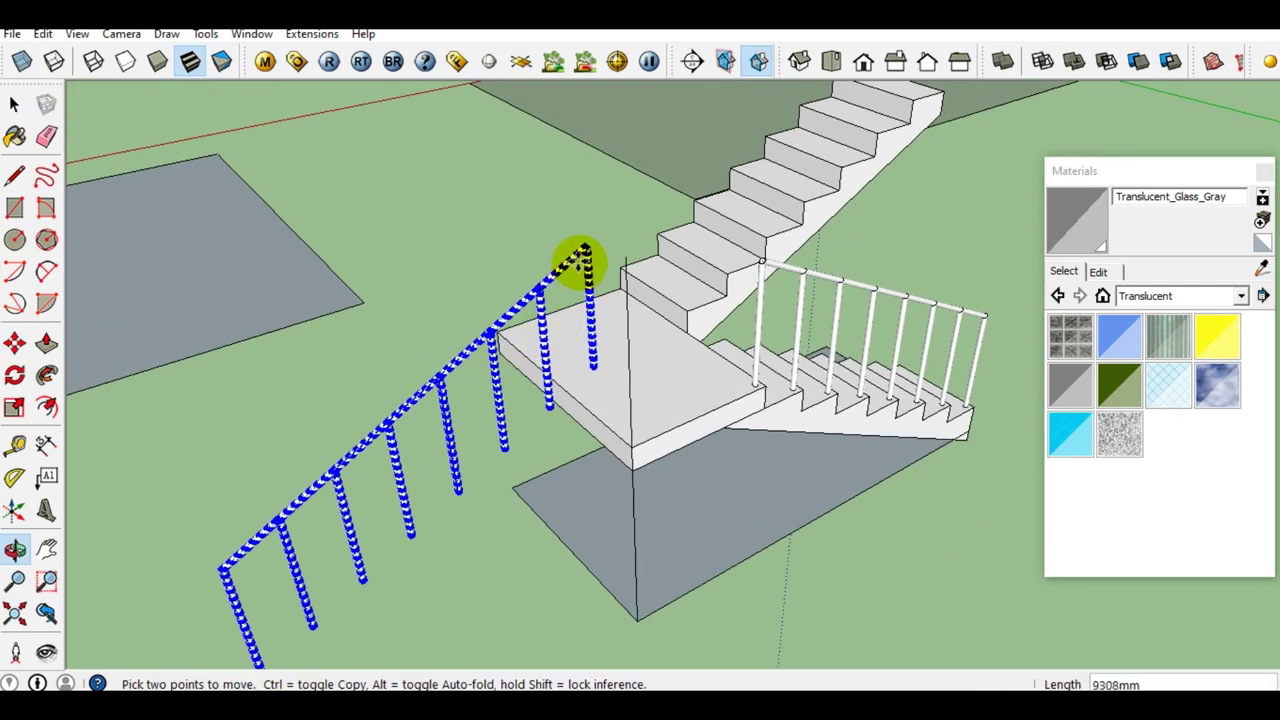
{"action": "scroll", "coordinate": [640, 290], "scroll_direction": "up", "scroll_amount": 3}
{"action": "scroll", "coordinate": [652, 300], "scroll_direction": "up", "scroll_amount": 2}
{"action": "mouse_move", "coordinate": [686, 277]}
{"action": "middle_mouse_down"}
{"action": "mouse_move", "coordinate": [1064, 378]}
{"action": "mouse_move", "coordinate": [571, 280]}
{"action": "middle_mouse_up"}
{"action": "left_click", "coordinate": [789, 369]}
{"action": "left_click", "coordinate": [758, 305]}
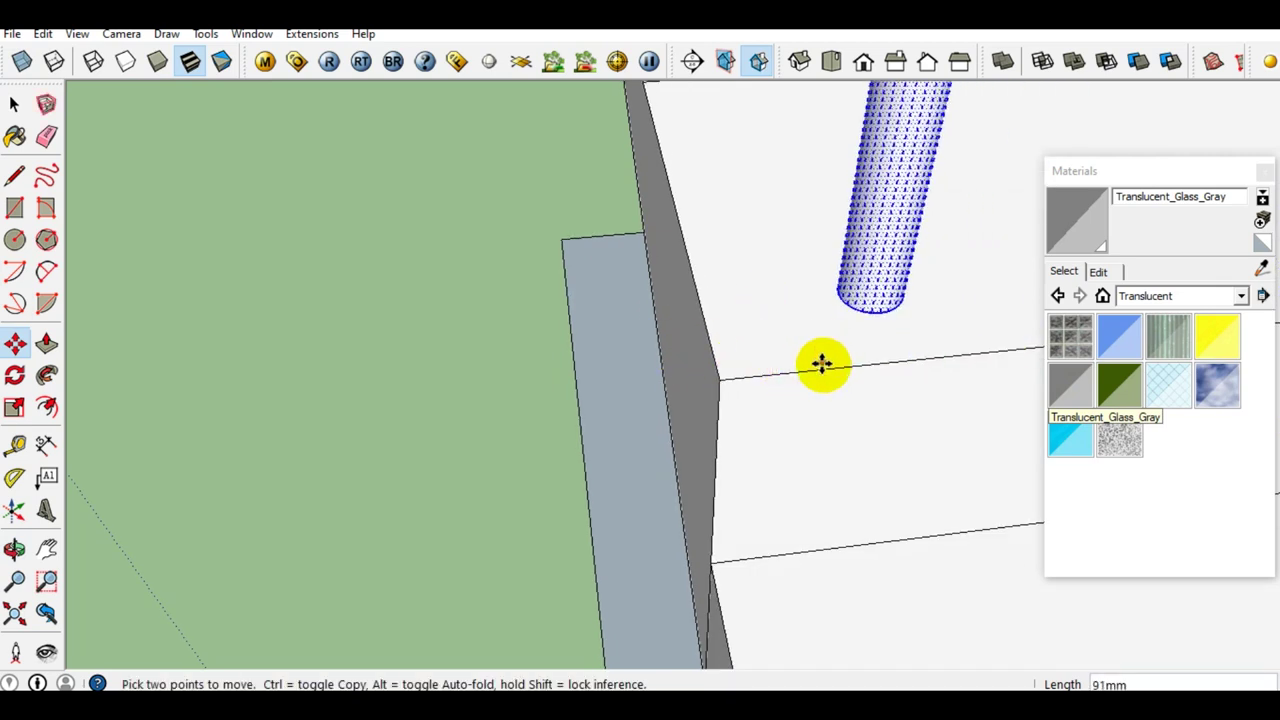
Drop the mirrored railing against the upper flight's edge.
{"action": "left_click", "coordinate": [731, 377]}
{"action": "key", "text": "space"}
{"action": "scroll", "coordinate": [357, 371], "scroll_direction": "down", "scroll_amount": 3}
{"action": "mouse_move", "coordinate": [357, 371]}
{"action": "middle_mouse_down"}
{"action": "mouse_move", "coordinate": [398, 344]}
{"action": "mouse_move", "coordinate": [549, 325]}
{"action": "mouse_move", "coordinate": [956, 332]}
{"action": "mouse_move", "coordinate": [910, 327]}
{"action": "mouse_move", "coordinate": [657, 466]}
{"action": "mouse_move", "coordinate": [943, 409]}
{"action": "middle_mouse_up"}
Orbit around the staircase to inspect the railings on both flights.
{"action": "mouse_move", "coordinate": [706, 429]}
{"action": "middle_mouse_down"}
{"action": "mouse_move", "coordinate": [1010, 421]}
{"action": "mouse_move", "coordinate": [1020, 537]}
{"action": "mouse_move", "coordinate": [491, 314]}
{"action": "mouse_move", "coordinate": [555, 408]}
{"action": "middle_mouse_up"}
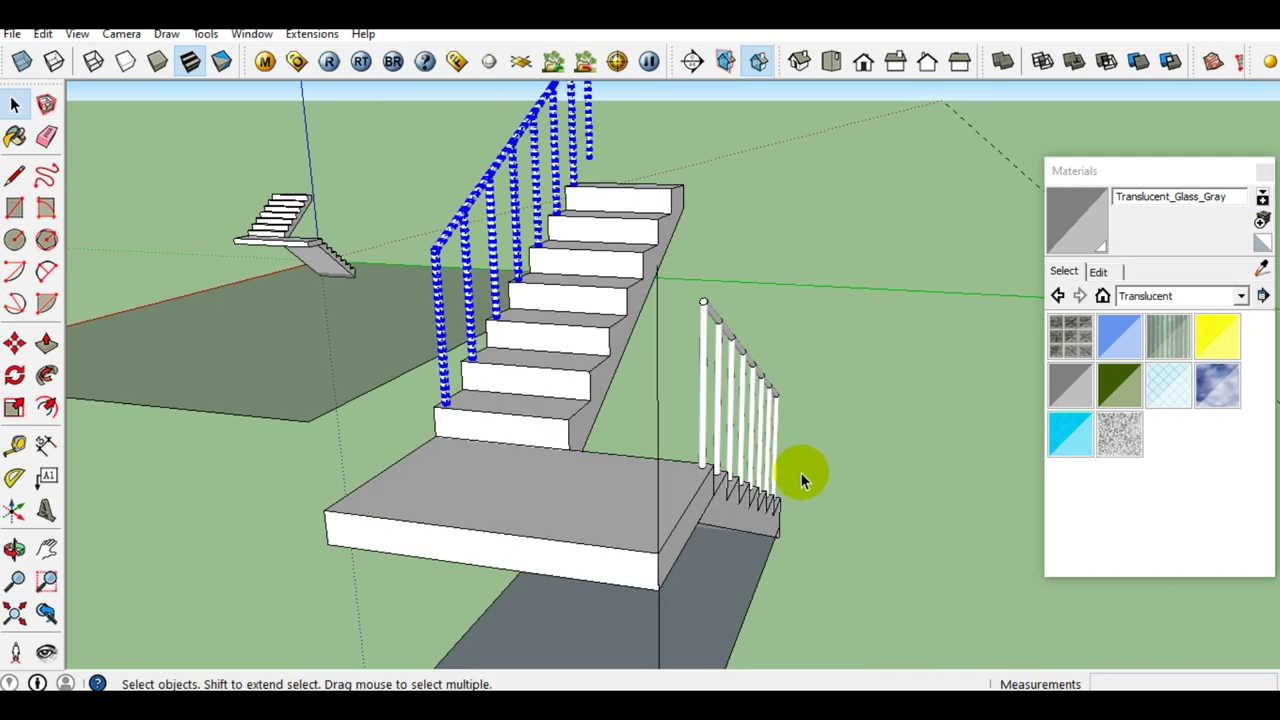
{"action": "middle_click_drag", "start_coordinate": [662, 458], "coordinate": [351, 434]}
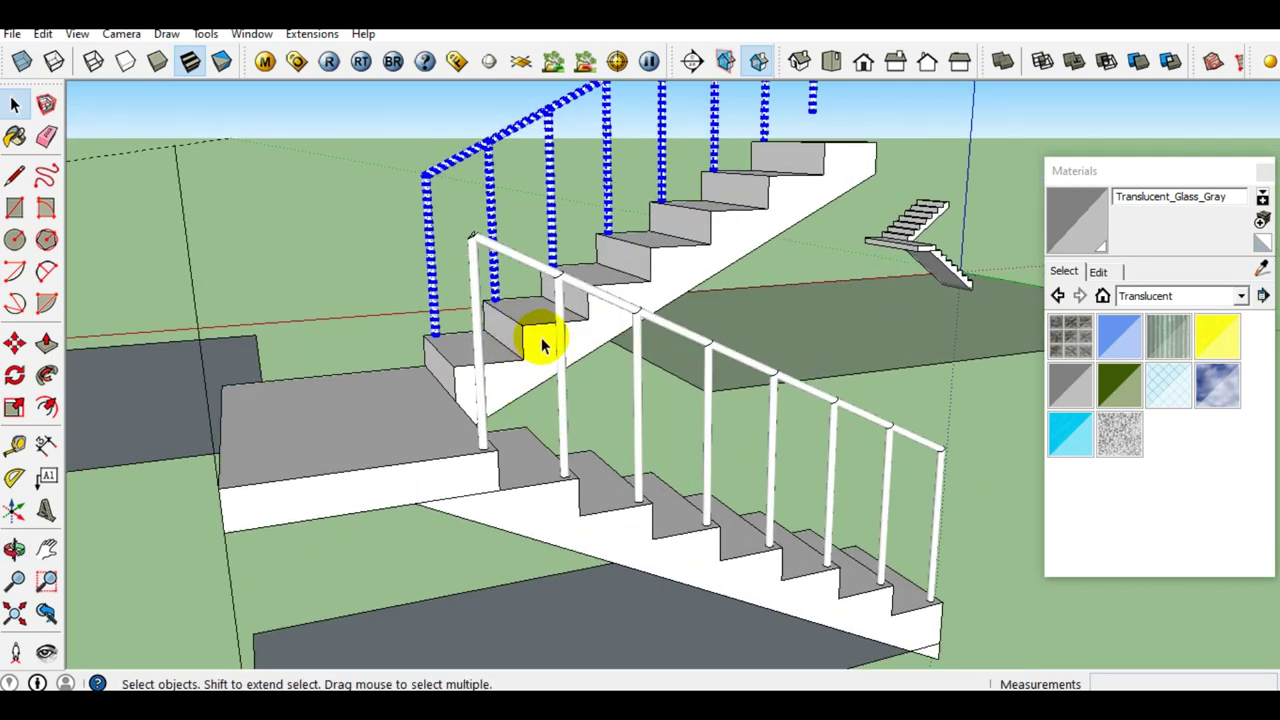
{"action": "scroll", "coordinate": [534, 335], "scroll_direction": "up", "scroll_amount": 1}
{"action": "scroll", "coordinate": [536, 335], "scroll_direction": "up", "scroll_amount": 1}
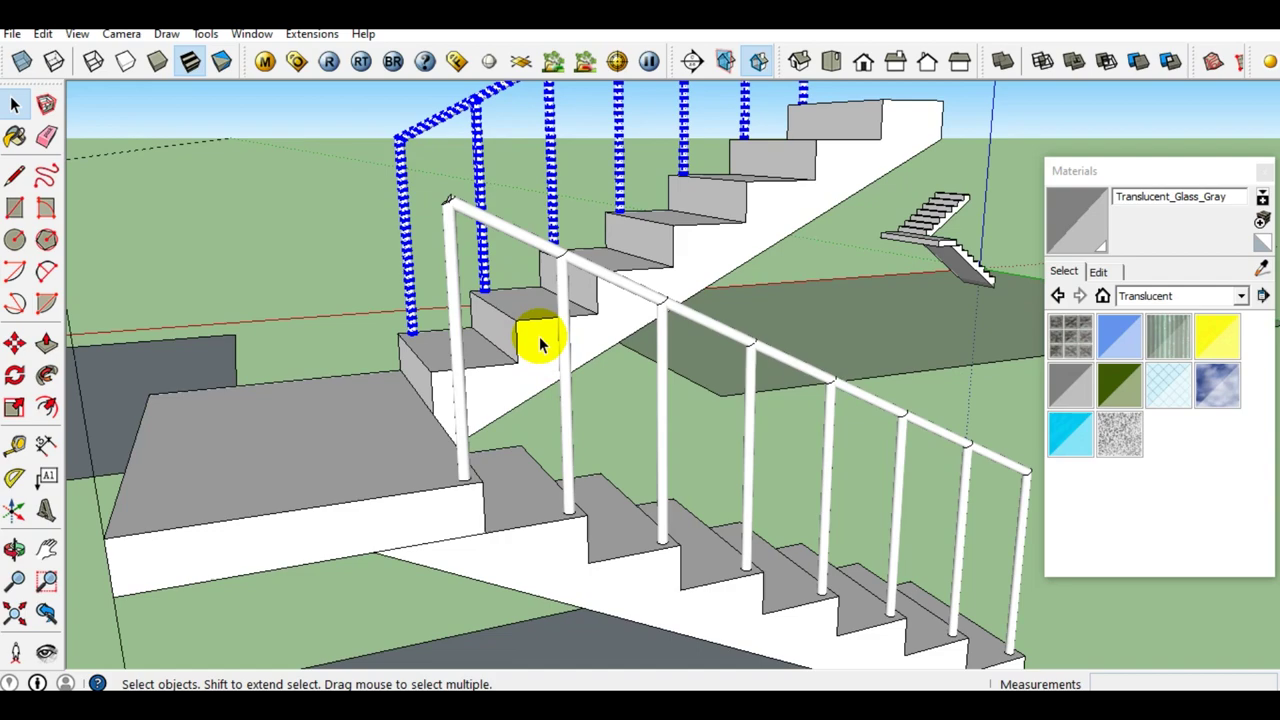
{"action": "scroll", "coordinate": [539, 336], "scroll_direction": "down", "scroll_amount": 2}
{"action": "scroll", "coordinate": [500, 329], "scroll_direction": "down", "scroll_amount": 2}
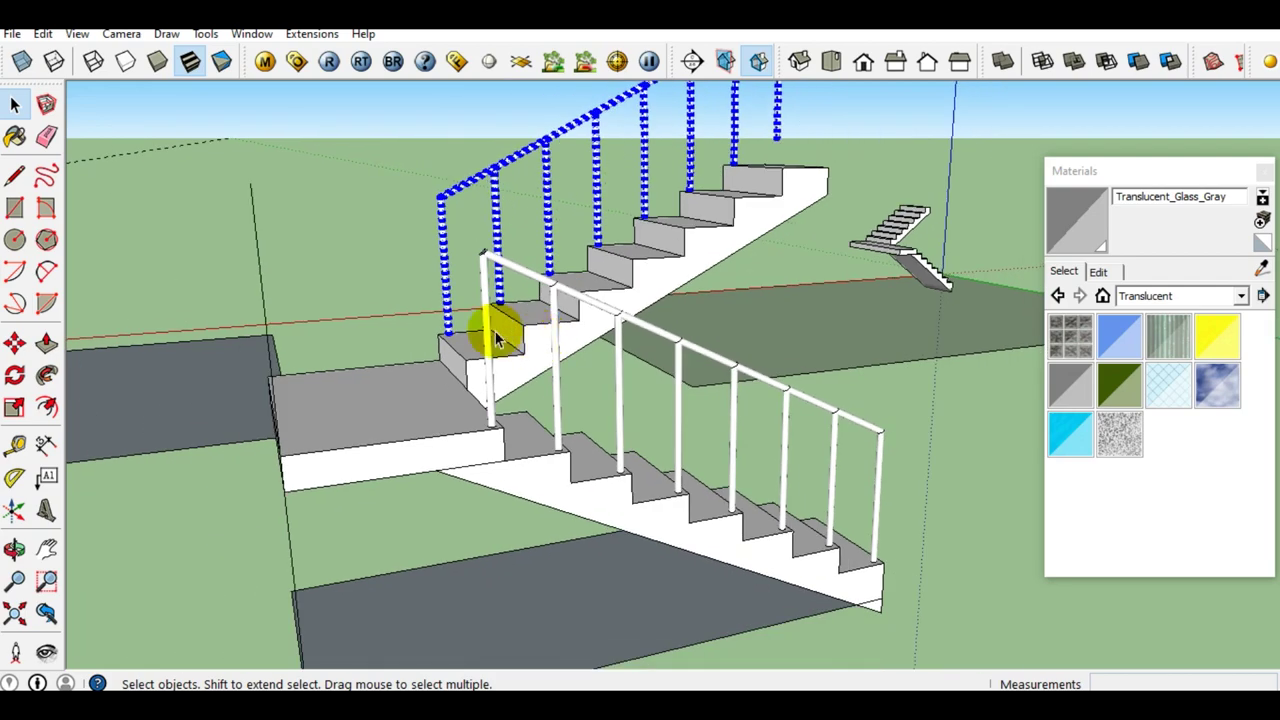
{"action": "mouse_move", "coordinate": [491, 329]}
{"action": "middle_mouse_down"}
{"action": "mouse_move", "coordinate": [600, 355]}
{"action": "mouse_move", "coordinate": [826, 451]}
{"action": "middle_mouse_up"}
{"action": "mouse_move", "coordinate": [623, 486]}
{"action": "middle_mouse_down"}
{"action": "mouse_move", "coordinate": [866, 477]}
{"action": "mouse_move", "coordinate": [1000, 525]}
{"action": "mouse_move", "coordinate": [500, 443]}
{"action": "mouse_move", "coordinate": [743, 437]}
{"action": "mouse_move", "coordinate": [651, 400]}
{"action": "mouse_move", "coordinate": [555, 412]}
{"action": "mouse_move", "coordinate": [884, 435]}
{"action": "middle_mouse_up"}
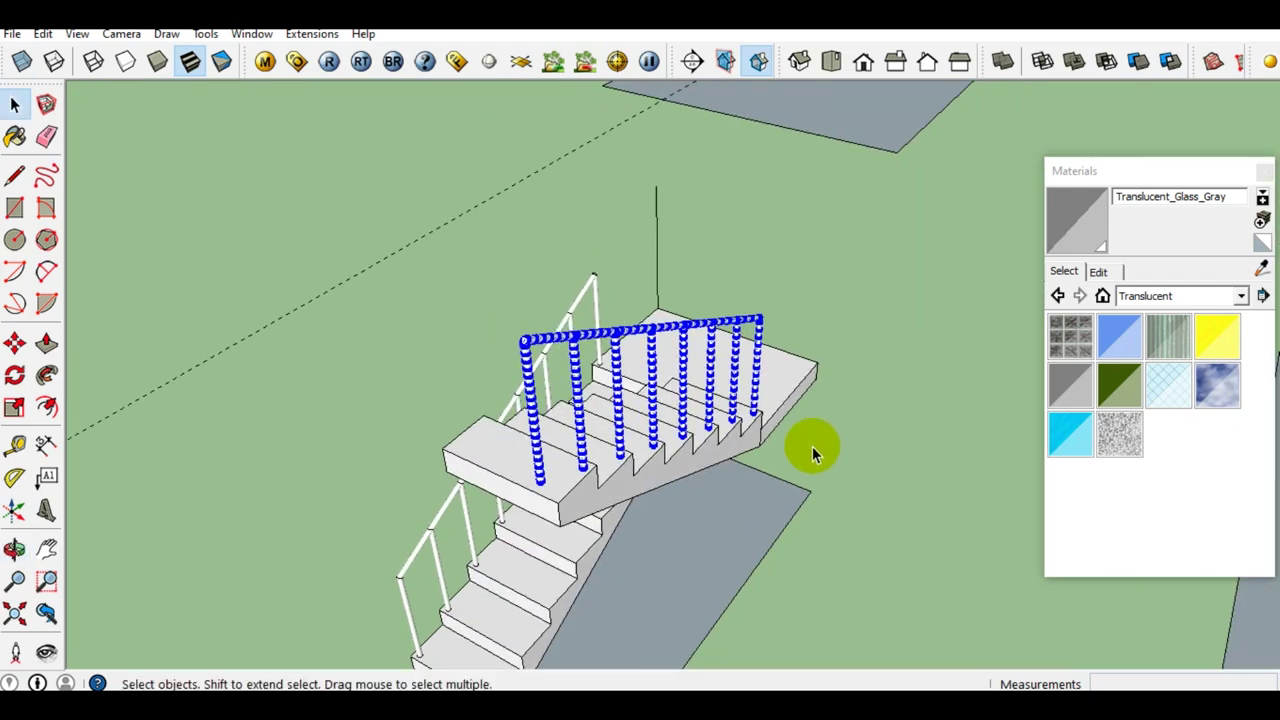
{"action": "mouse_move", "coordinate": [620, 400]}
{"action": "middle_mouse_down"}
{"action": "mouse_move", "coordinate": [914, 300]}
{"action": "mouse_move", "coordinate": [759, 405]}
{"action": "mouse_move", "coordinate": [935, 347]}
{"action": "middle_mouse_up"}
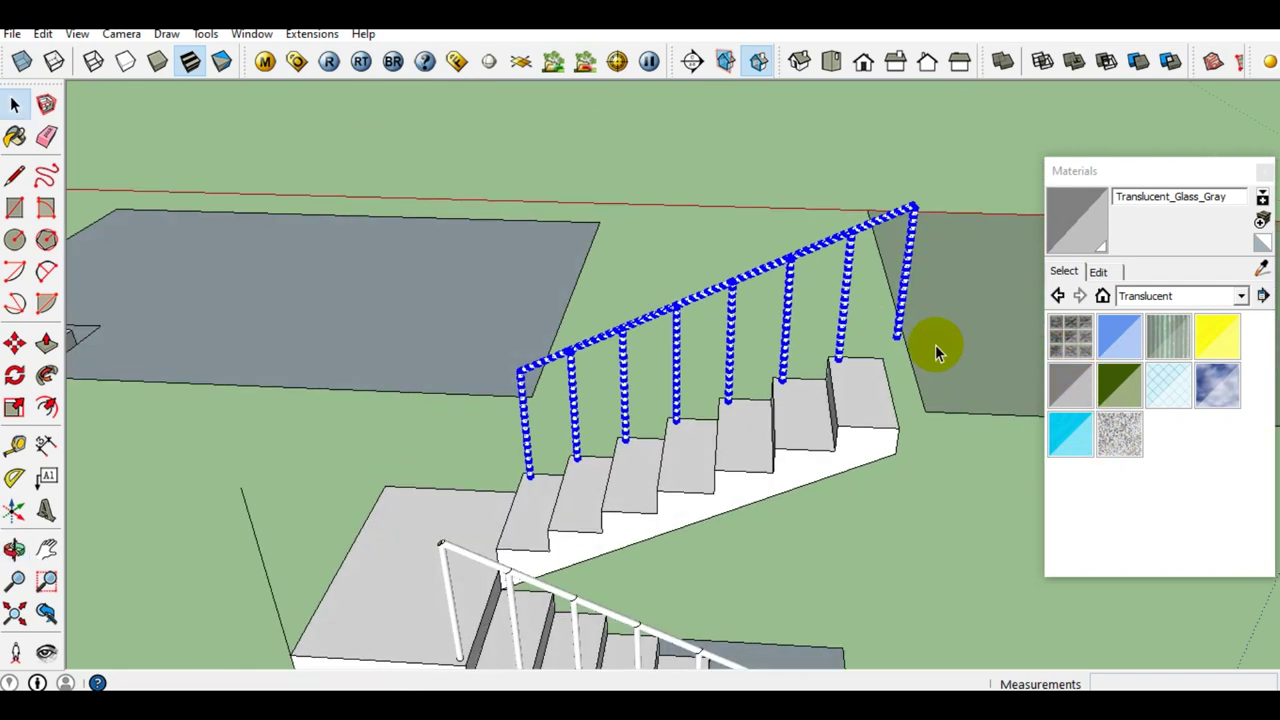
{"action": "scroll", "coordinate": [463, 271], "scroll_direction": "down", "scroll_amount": 5}
{"action": "scroll", "coordinate": [469, 288], "scroll_direction": "up", "scroll_amount": 2}
{"action": "scroll", "coordinate": [476, 356], "scroll_direction": "up", "scroll_amount": 2}
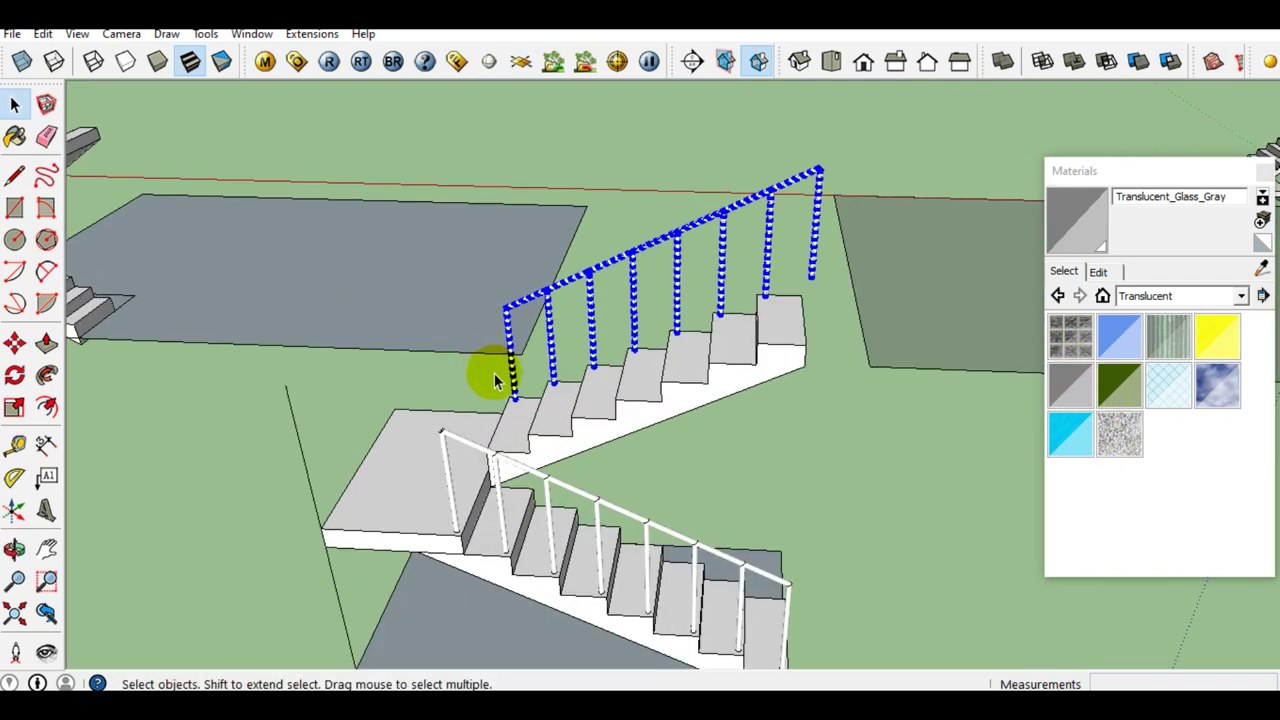